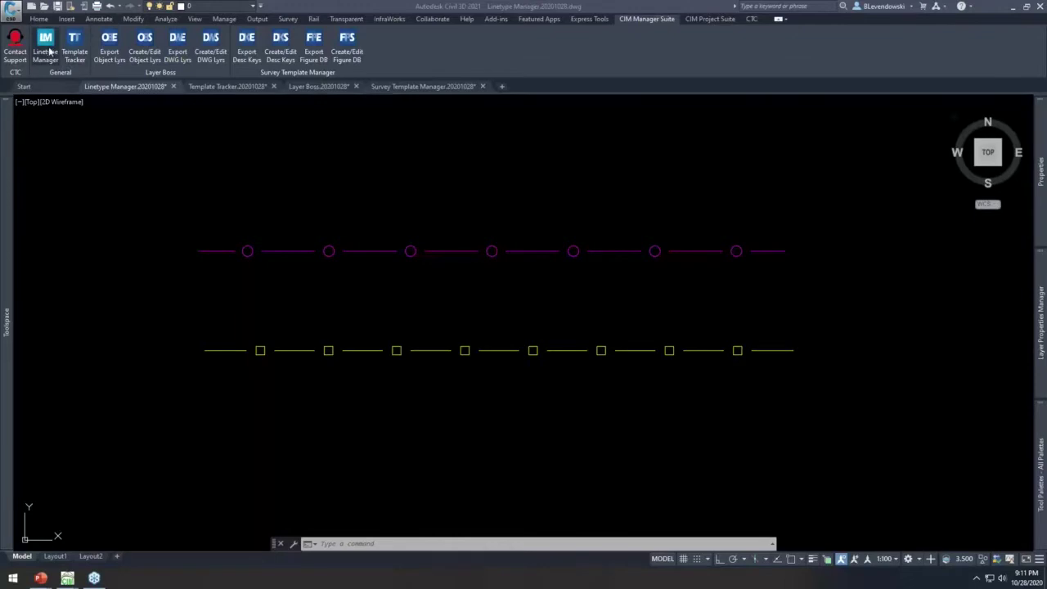
left_click(711, 18)
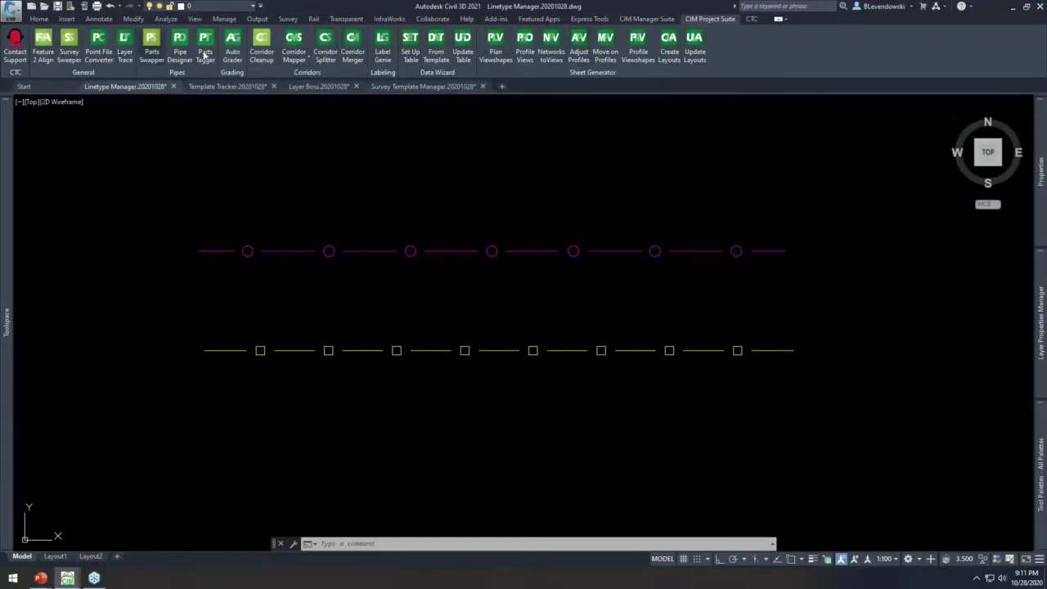
left_click(646, 19)
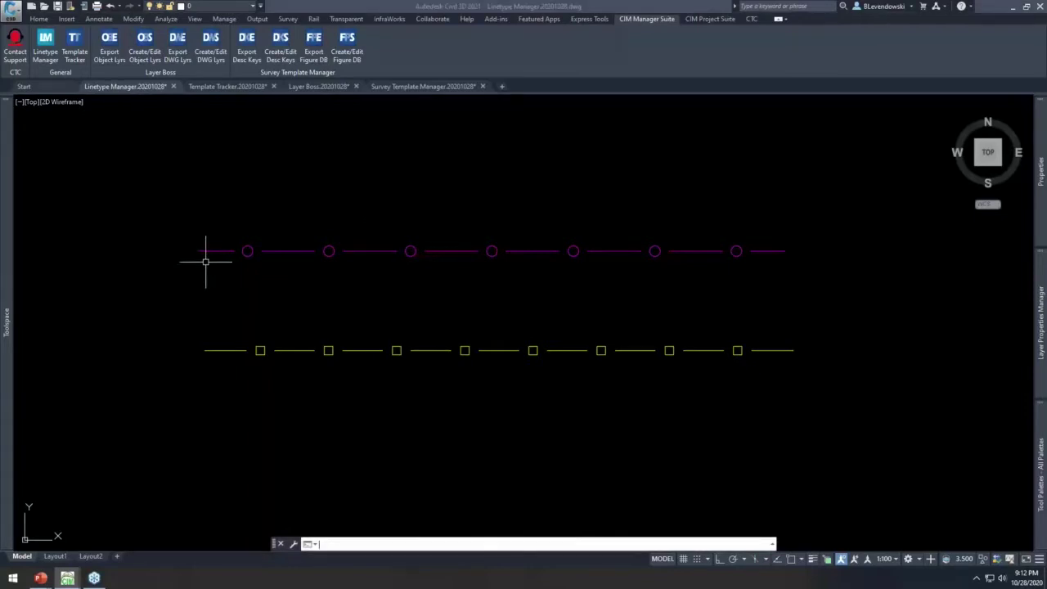
Step: Switch to File Explorer and open Linetype Manager.lin from the CTC CET Demos folder on the C: drive in Notepad++
key("super+e")
key("super+Left")
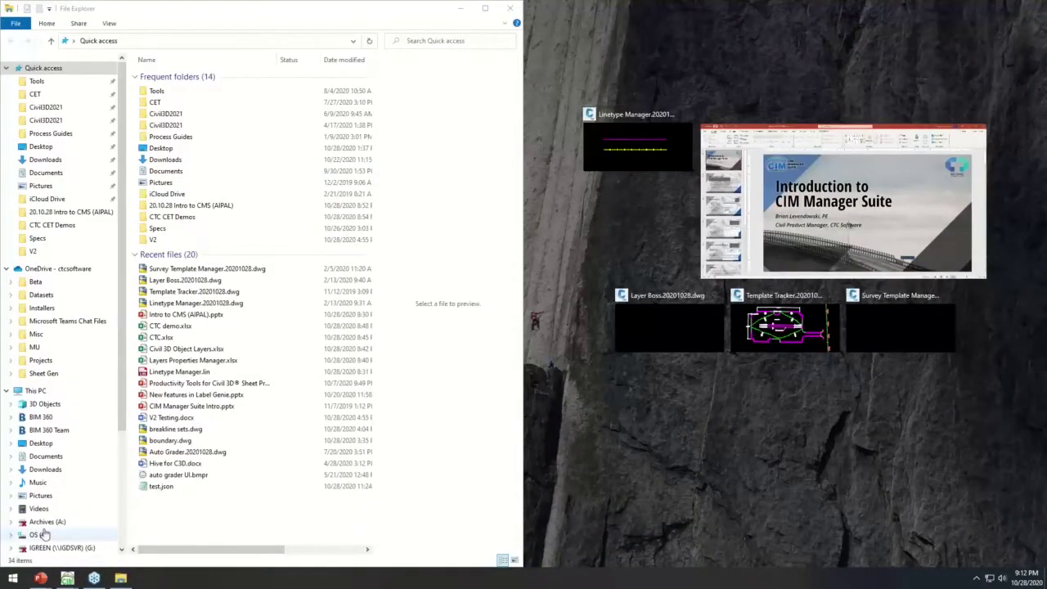
left_click(39, 534)
double_click(174, 156)
left_click(172, 167)
right_click(165, 168)
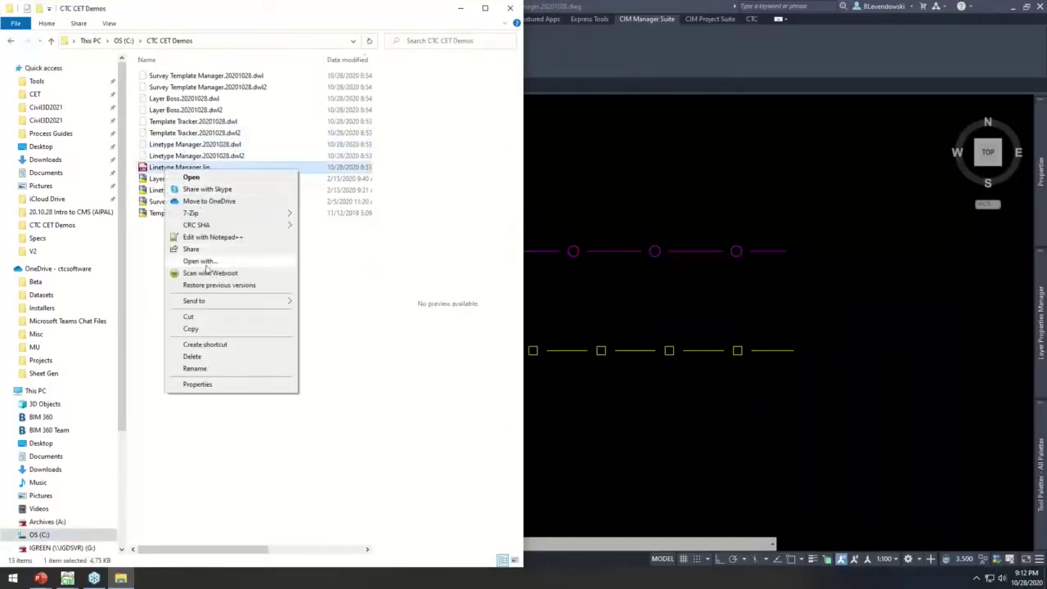
left_click(211, 237)
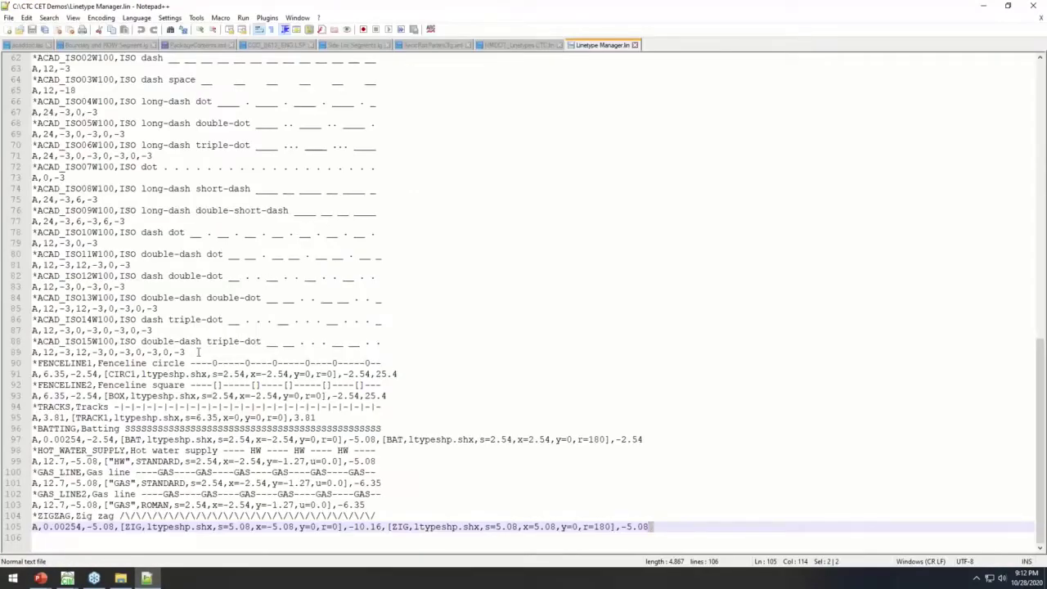
Step: Review the linetype definitions throughout Linetype Manager.lin and close the text editor
left_click(197, 352)
scroll(188, 327, "up", 20)
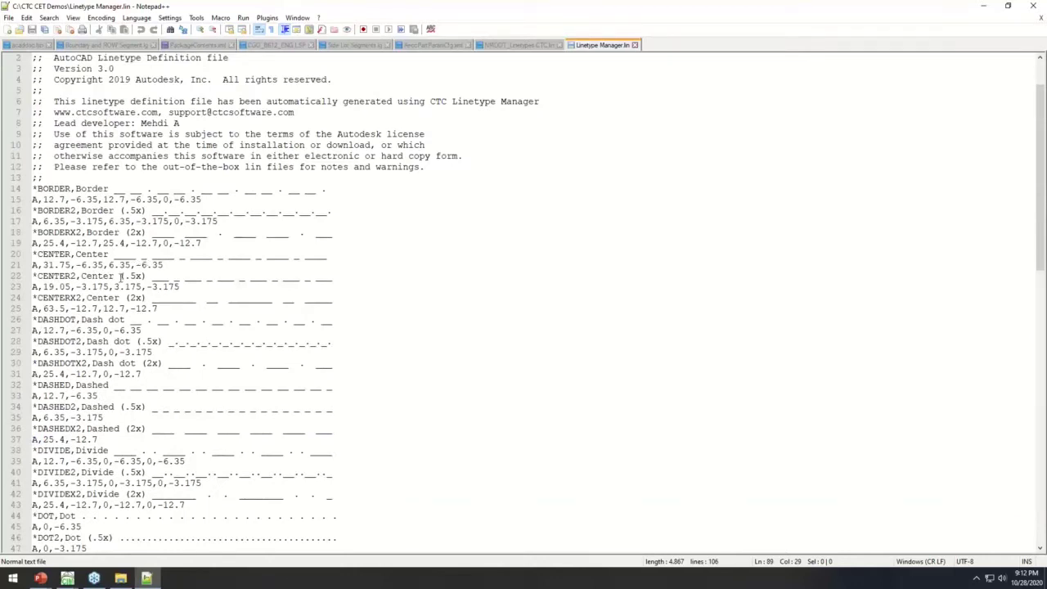
scroll(121, 266, "down", 7)
scroll(85, 300, "down", 1)
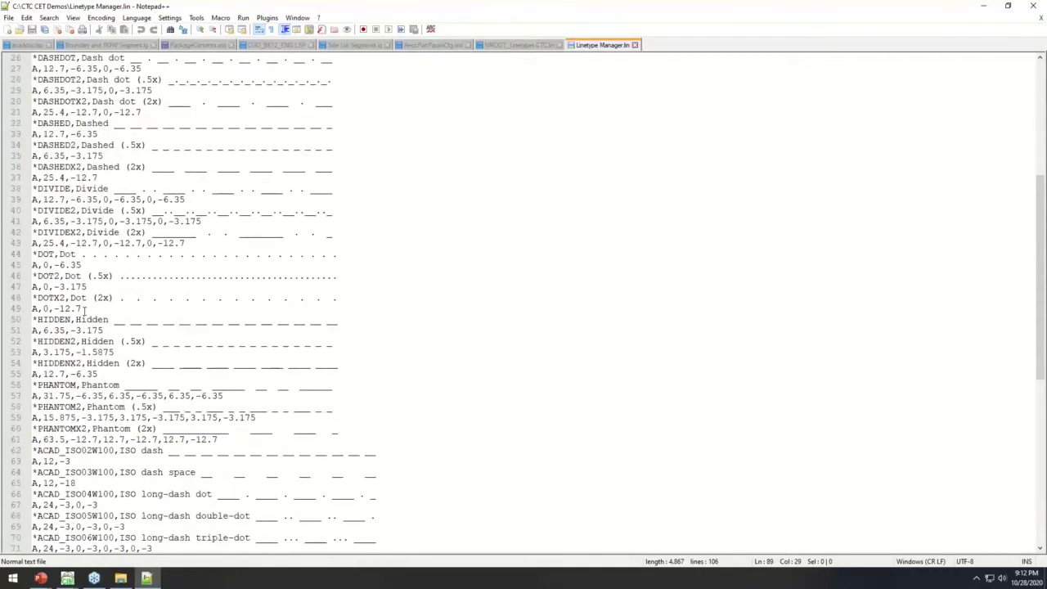
scroll(86, 314, "down", 2)
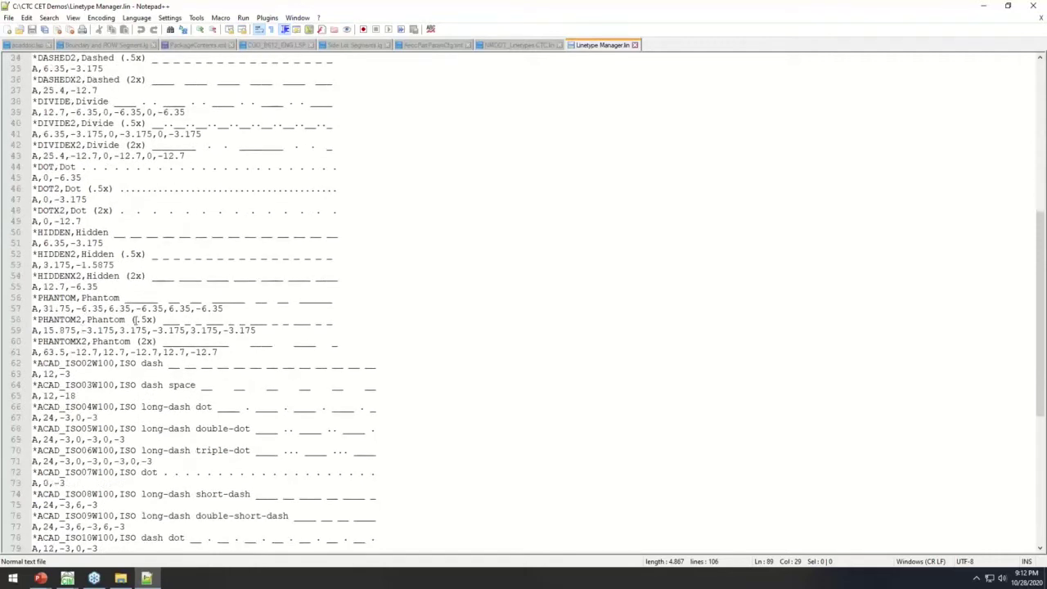
scroll(372, 306, "down", 5)
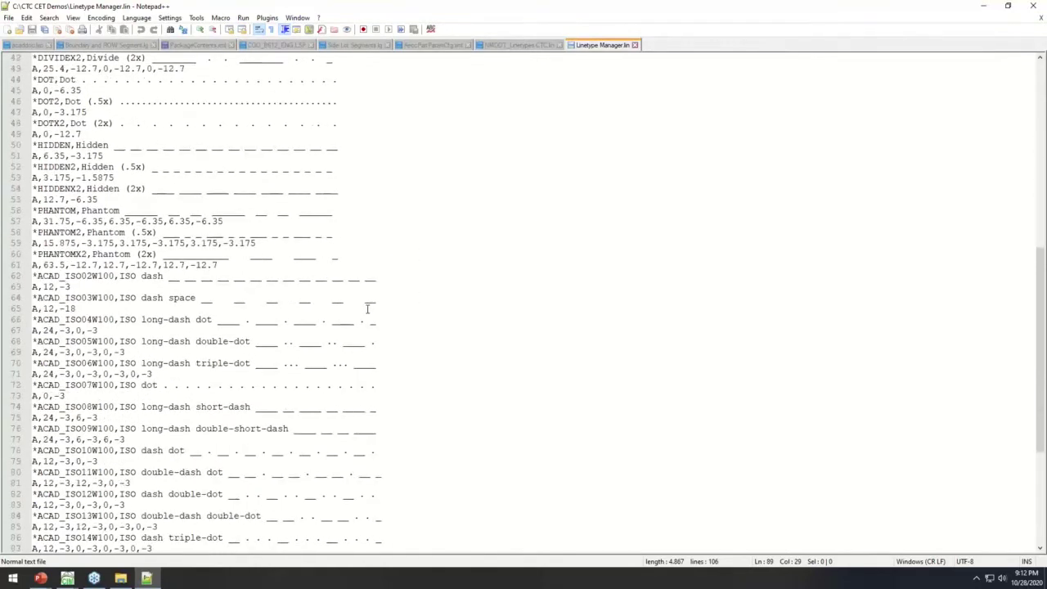
left_click(1033, 5)
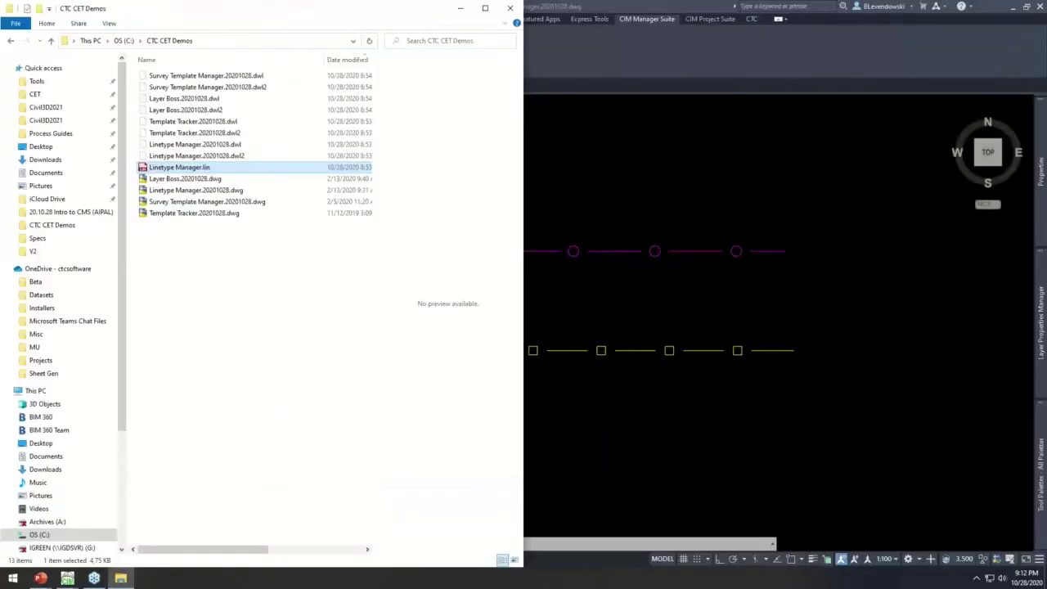
Step: Return to Civil 3D, open the Linetype Manager and compare the previews of the GAS_LINE and GAS_LINE2 linetypes
left_click(624, 168)
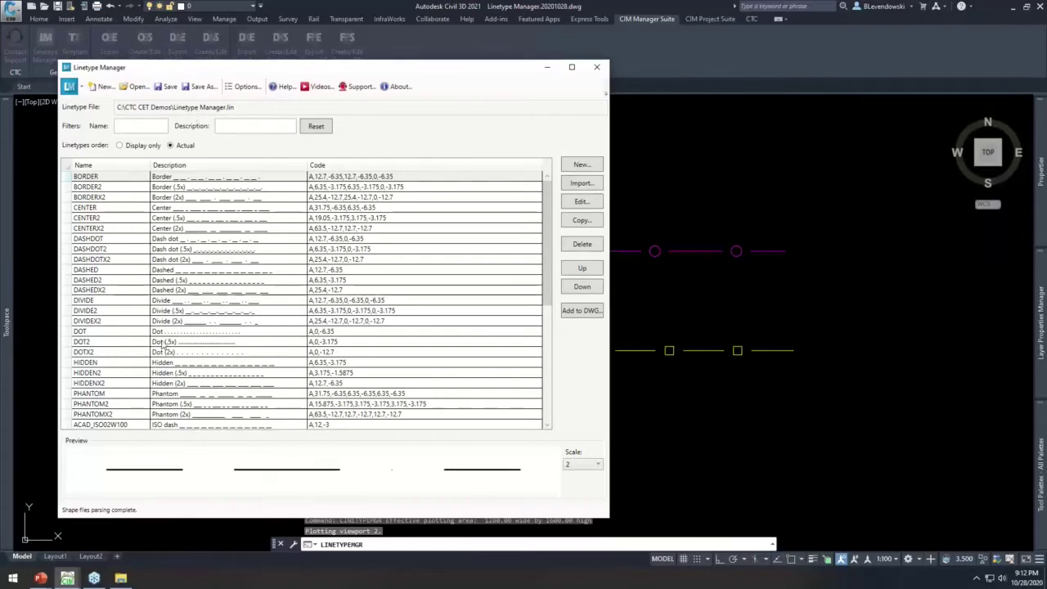
scroll(155, 341, "down", 7)
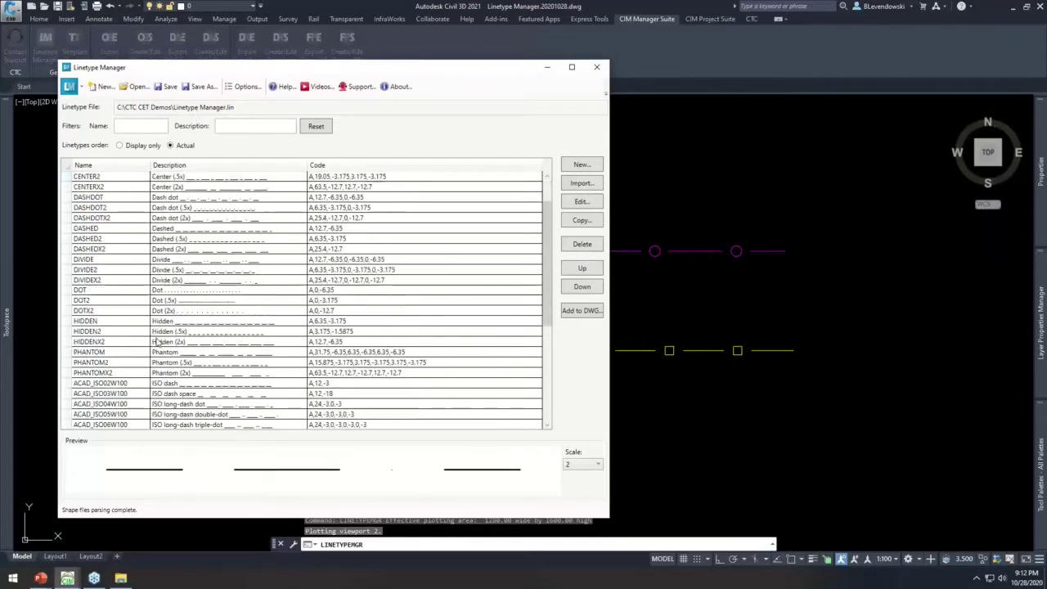
scroll(175, 301, "down", 1)
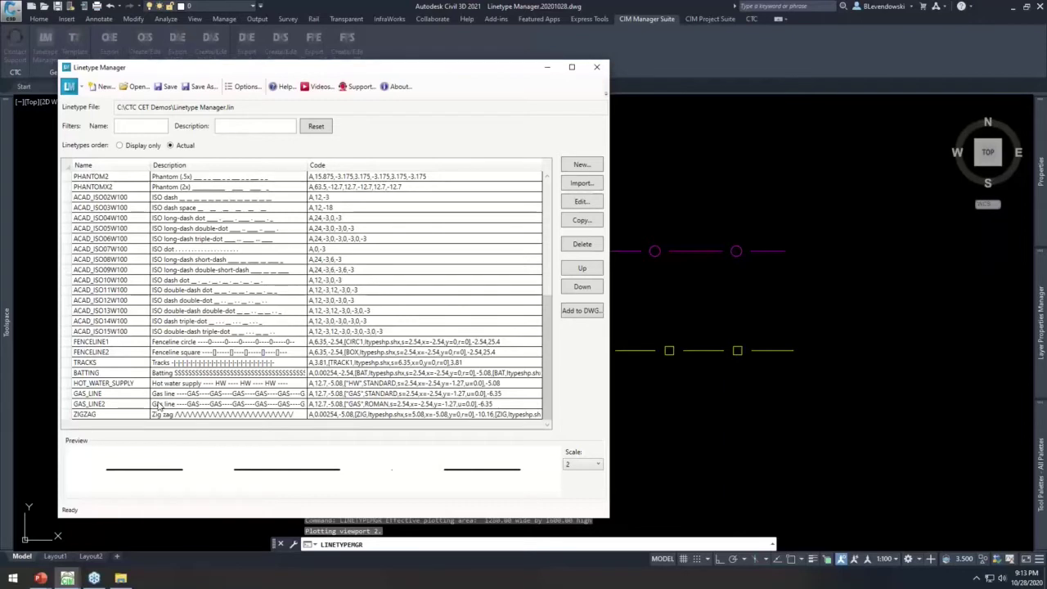
left_click(115, 396)
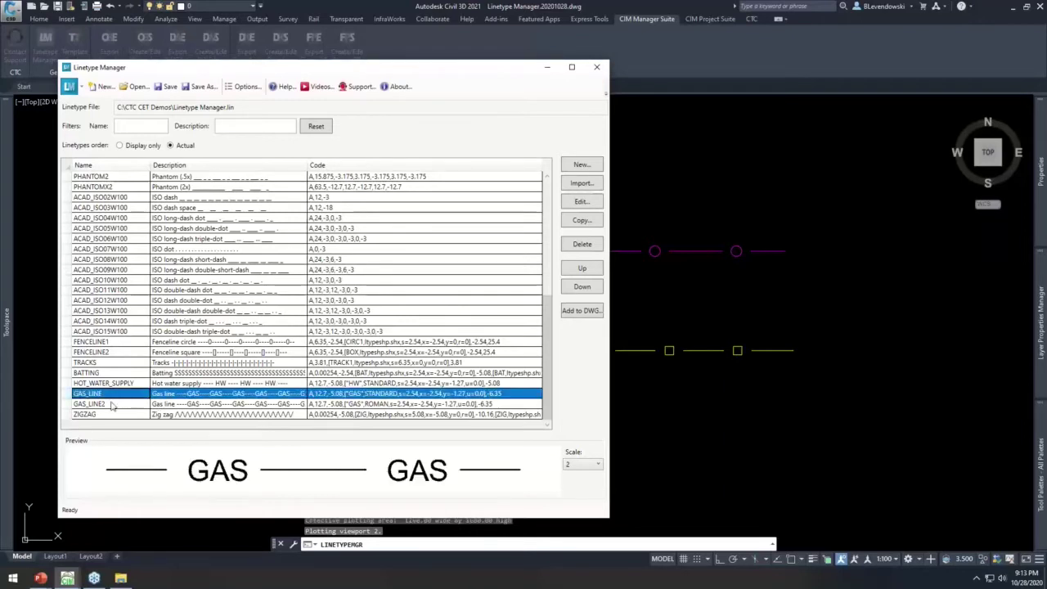
left_click(108, 404)
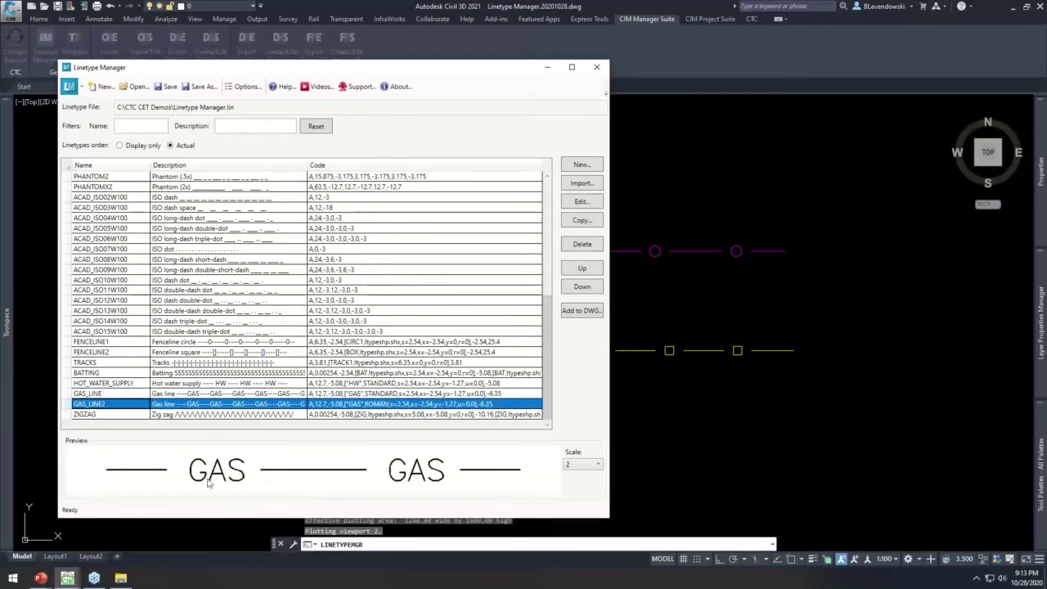
left_click(121, 395)
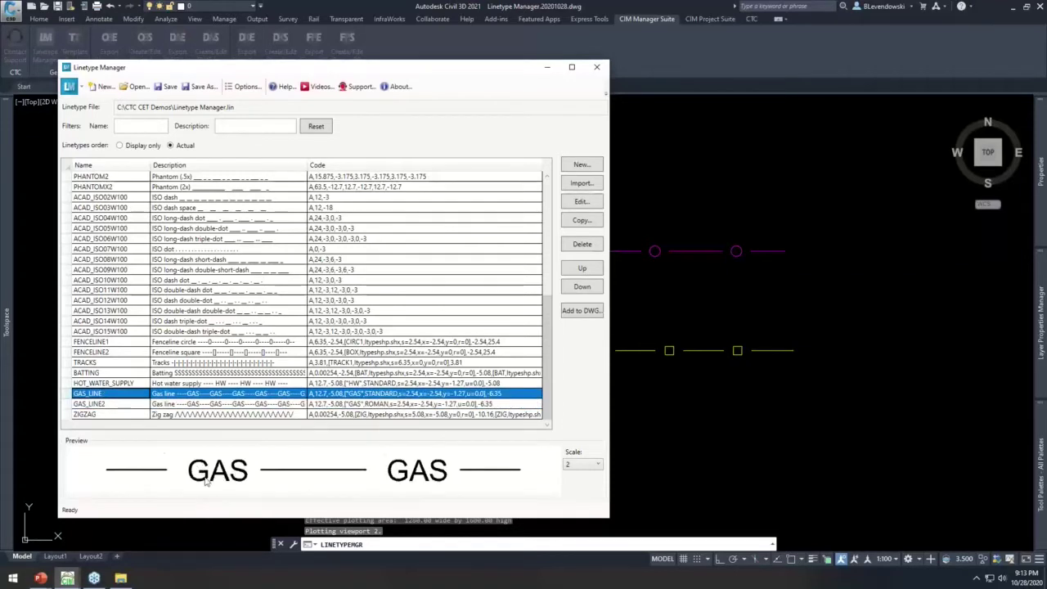
left_click(104, 404)
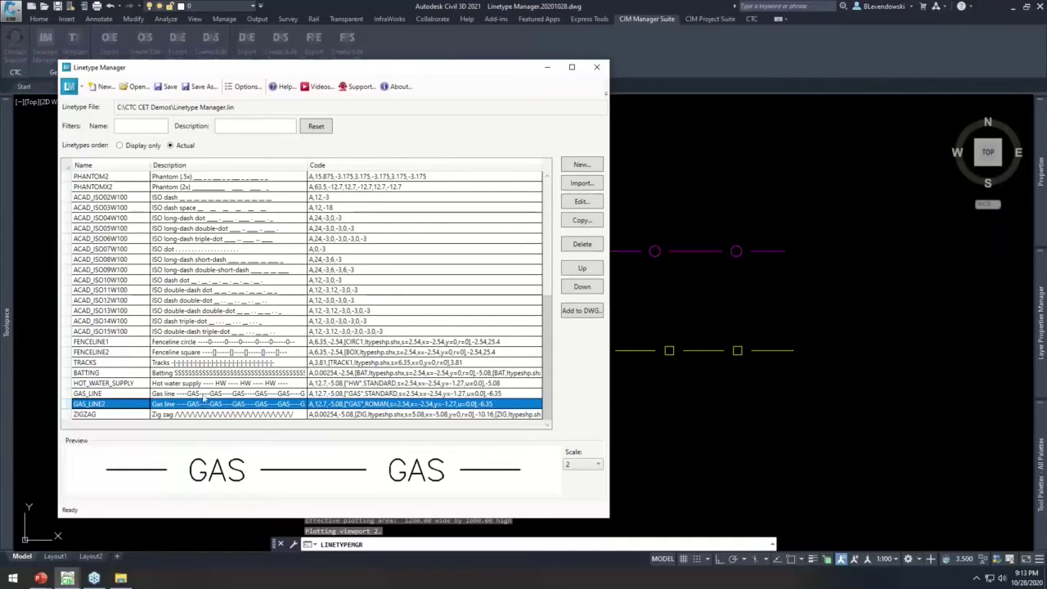
Step: Open GAS_LINE2 in the Linetype Editor and examine the definitions of its line, space and text components
left_click(583, 202)
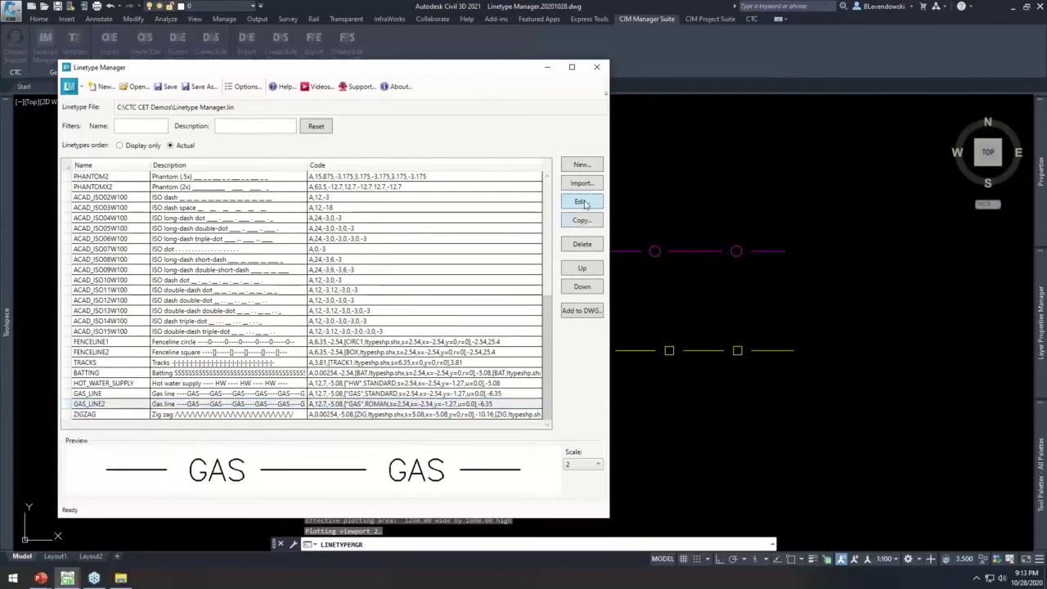
left_click_drag(672, 68, 467, 135)
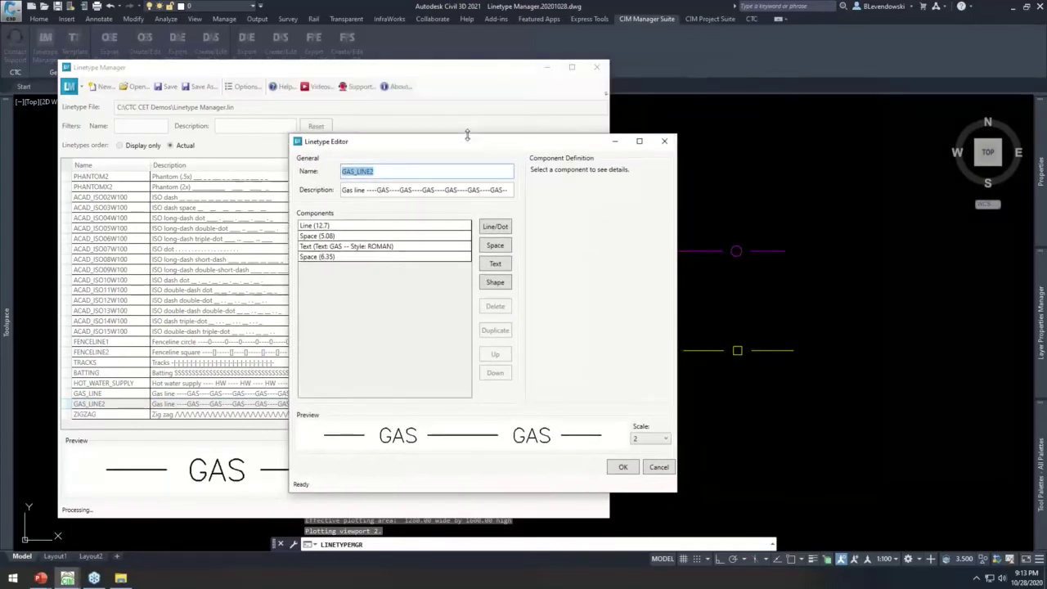
left_click(353, 227)
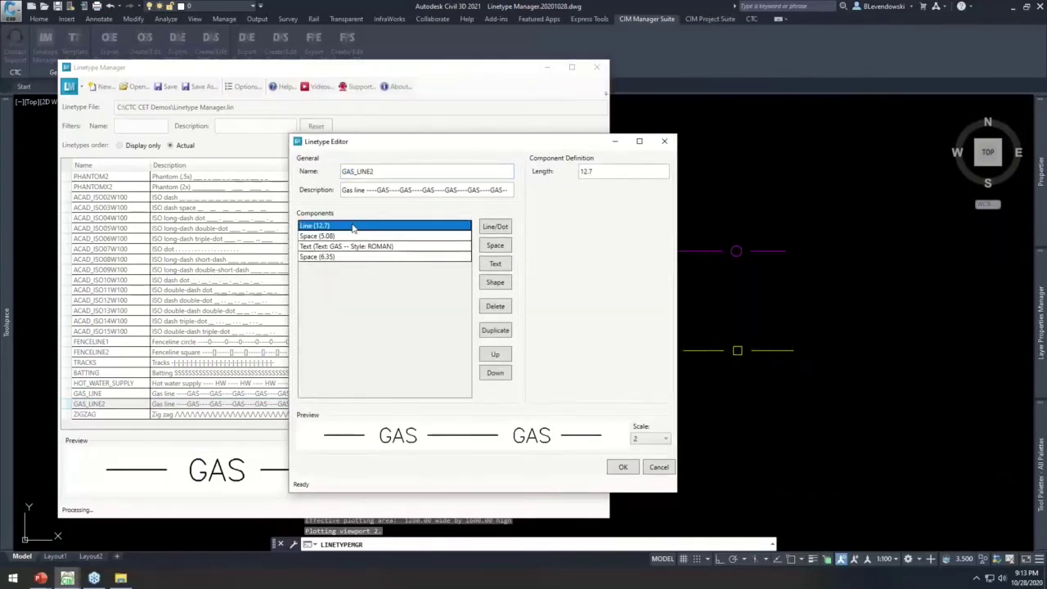
left_click(348, 236)
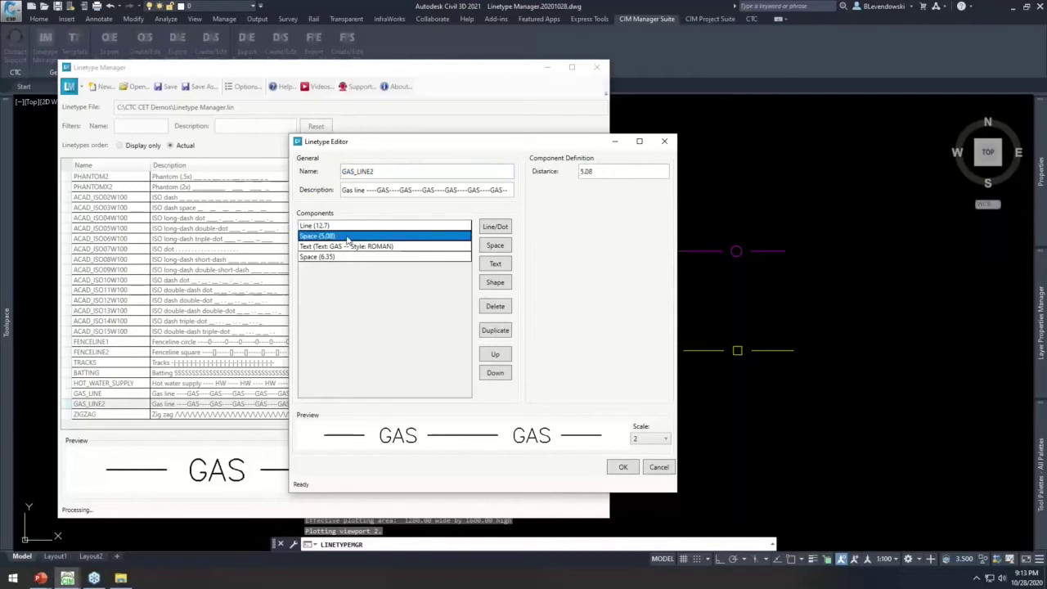
left_click(325, 228)
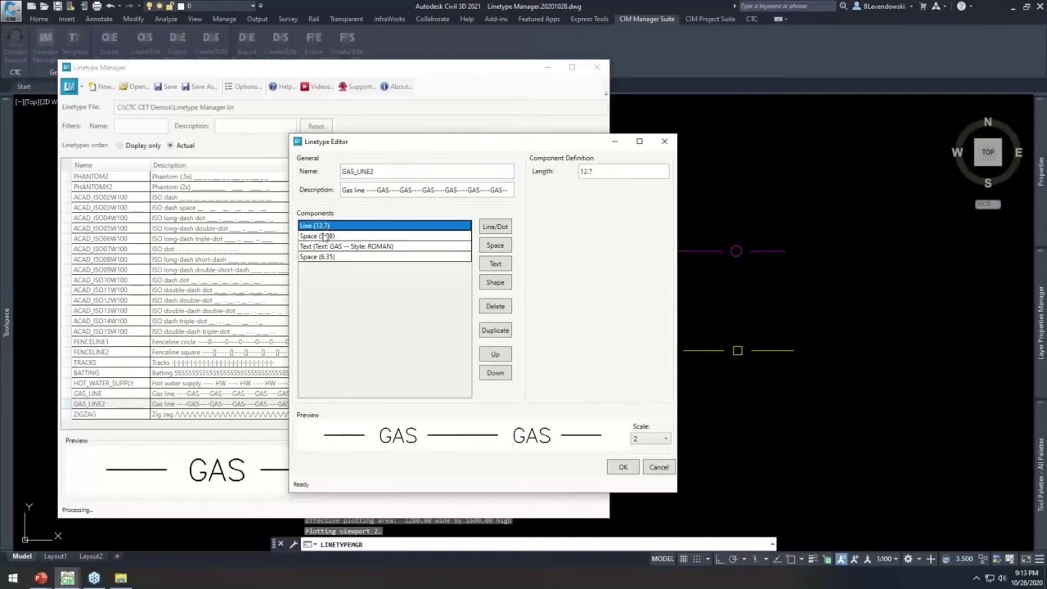
left_click(325, 237)
left_click(320, 247)
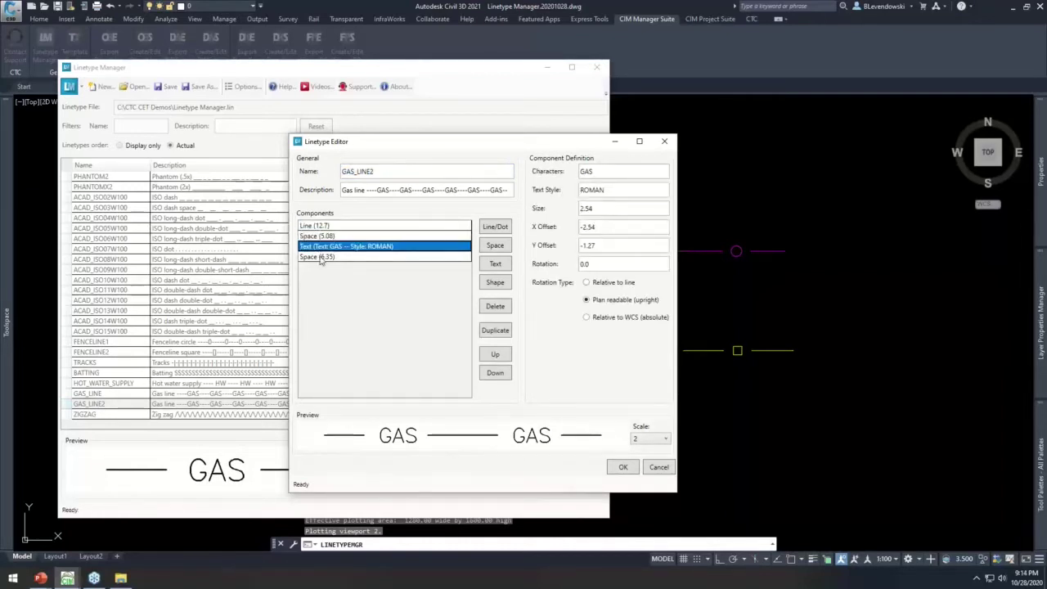
left_click(320, 259)
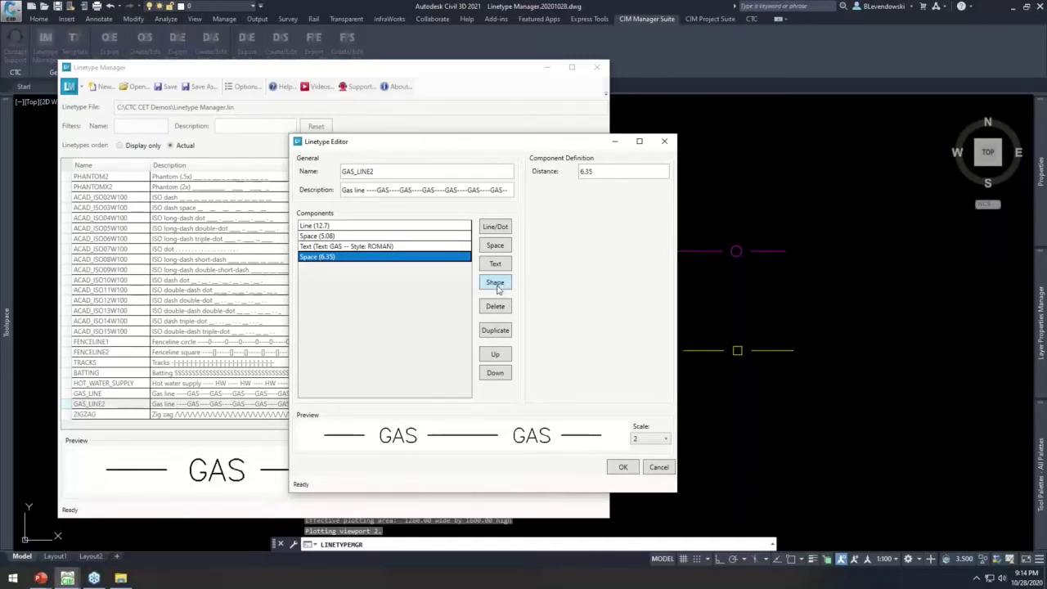
Step: Set the distance of the space before the GAS text to 4
left_click(342, 236)
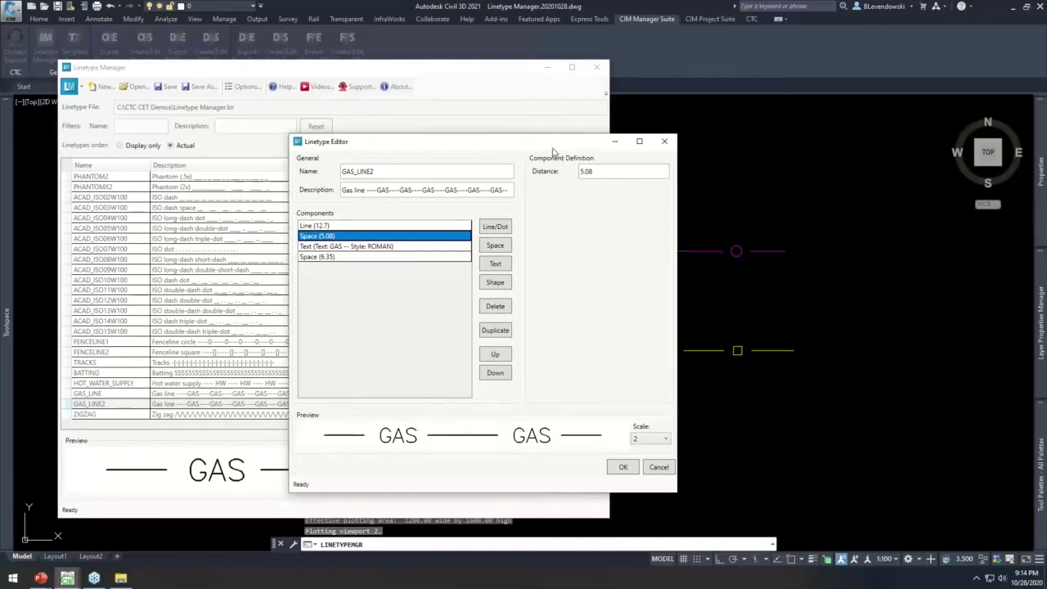
left_click_drag(554, 141, 563, 92)
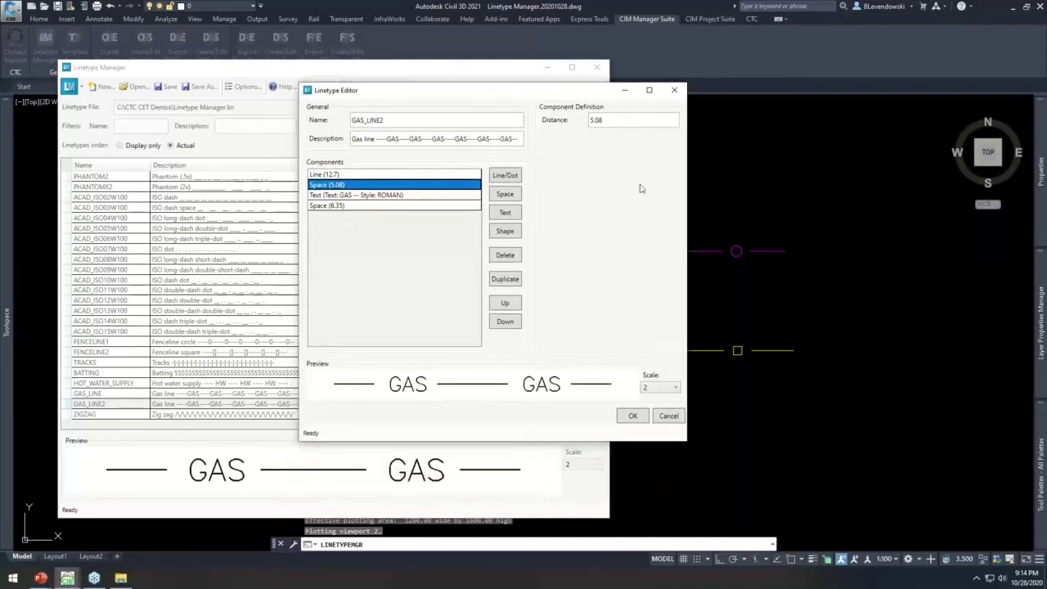
double_click(633, 122)
type("4")
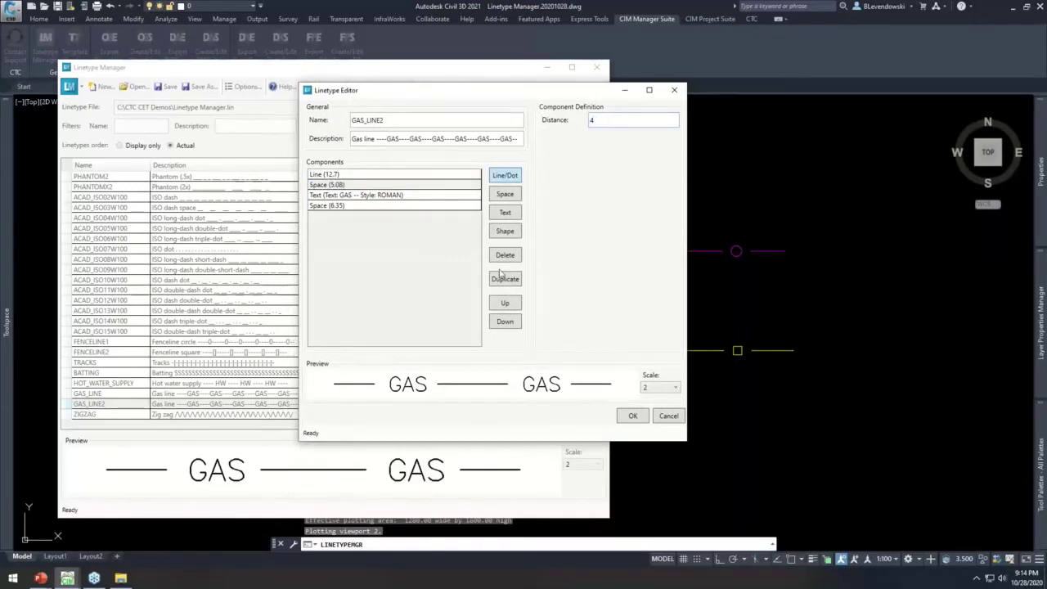
key("Tab")
Step: Set the distance of the space after the GAS text to 5
left_click(350, 206)
left_click(619, 122)
double_click(619, 123)
type("5")
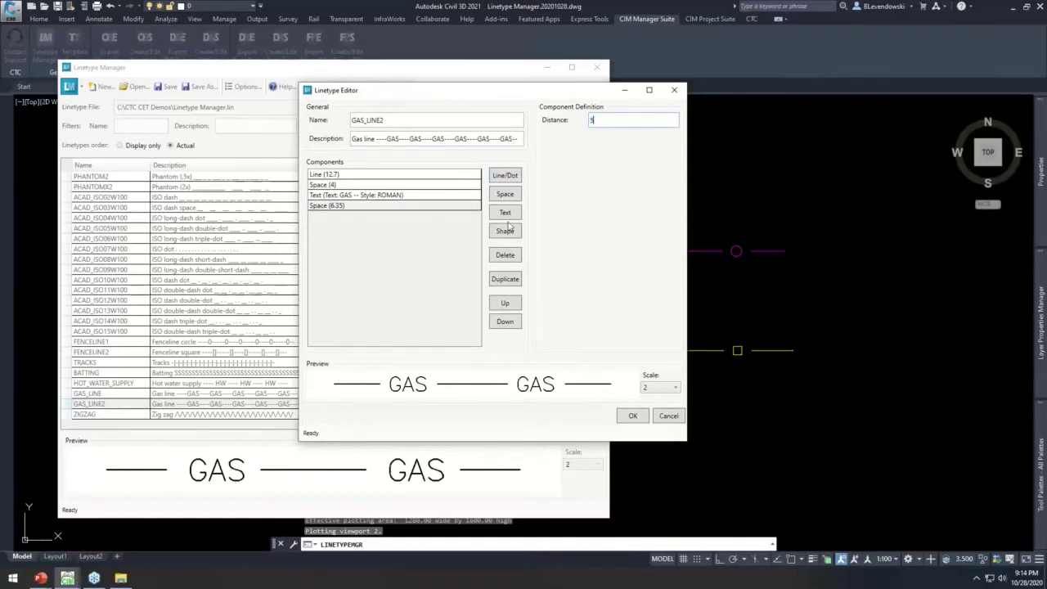
key("Tab")
Step: Set the distance of the space before the GAS text to 3.5 and accept the GAS_LINE2 edits
left_click(345, 186)
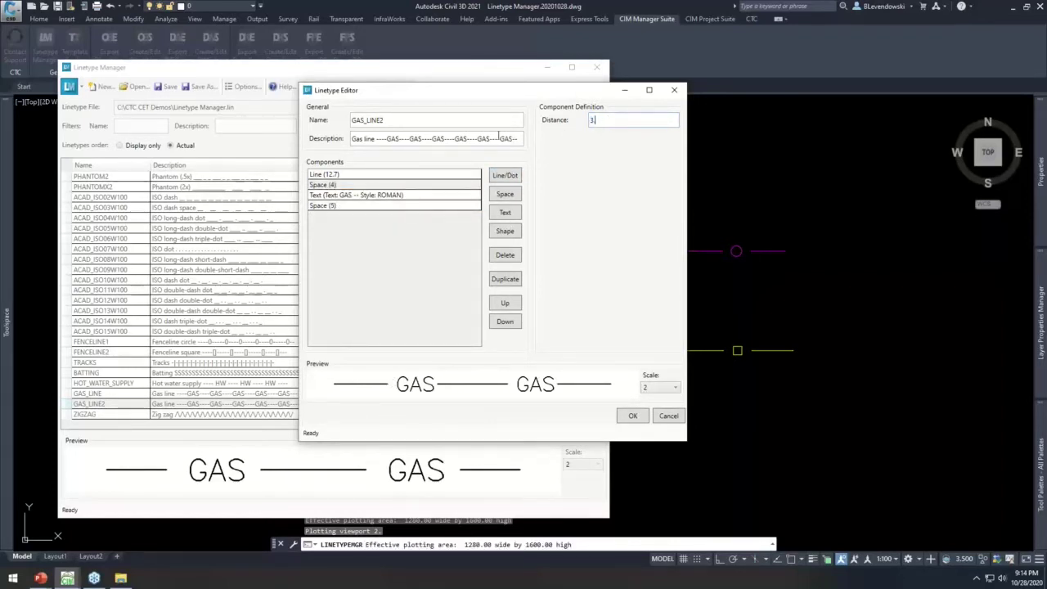
type("3.5")
key("Tab")
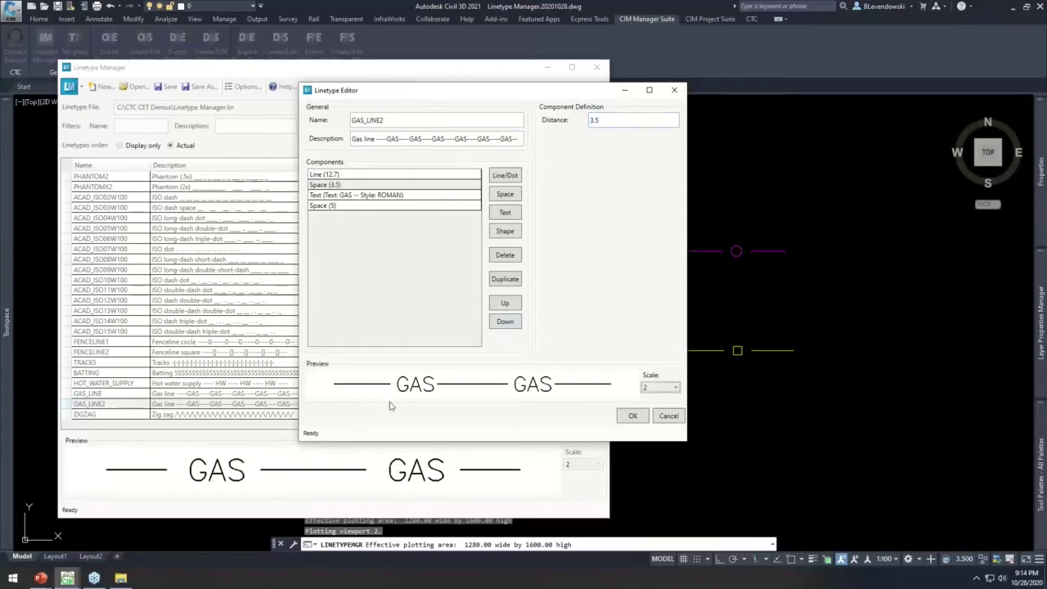
left_click(633, 417)
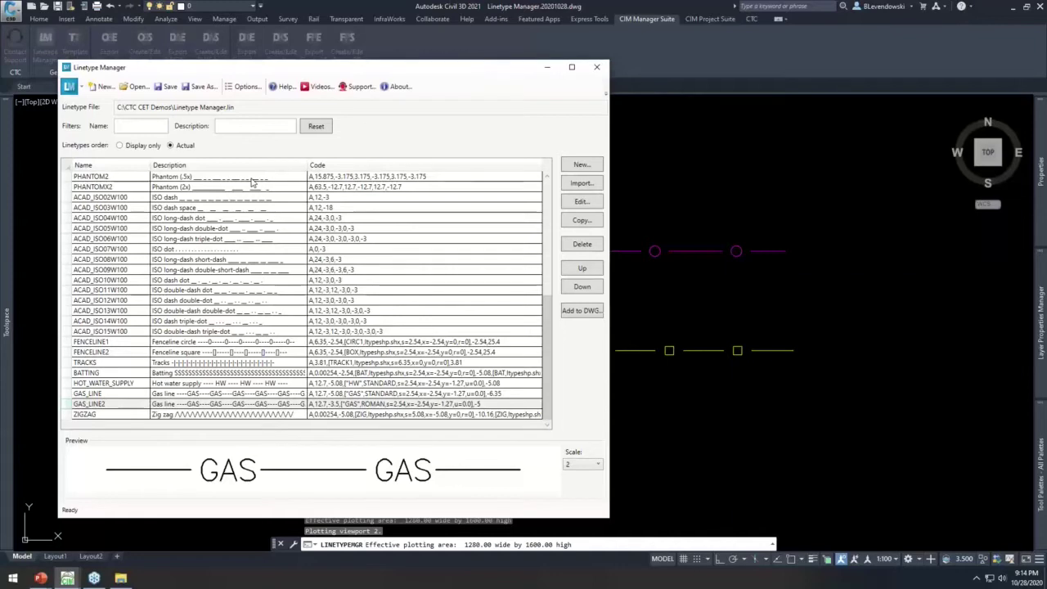
Step: Create a new linetype named SEWER with the description Sewer
left_click_drag(488, 63, 546, 38)
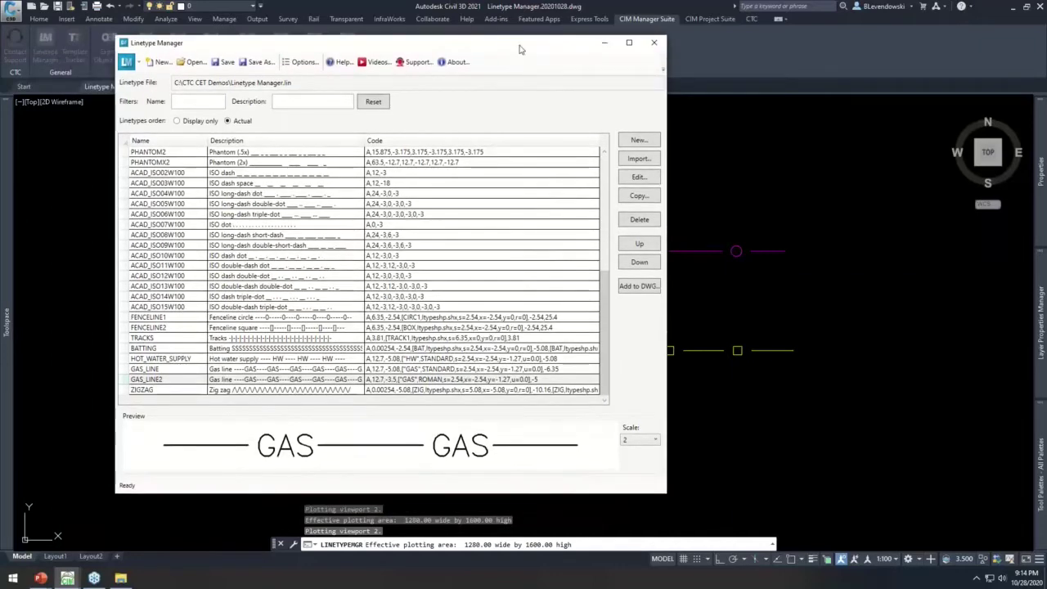
left_click(639, 141)
type("SEWER")
key("Tab")
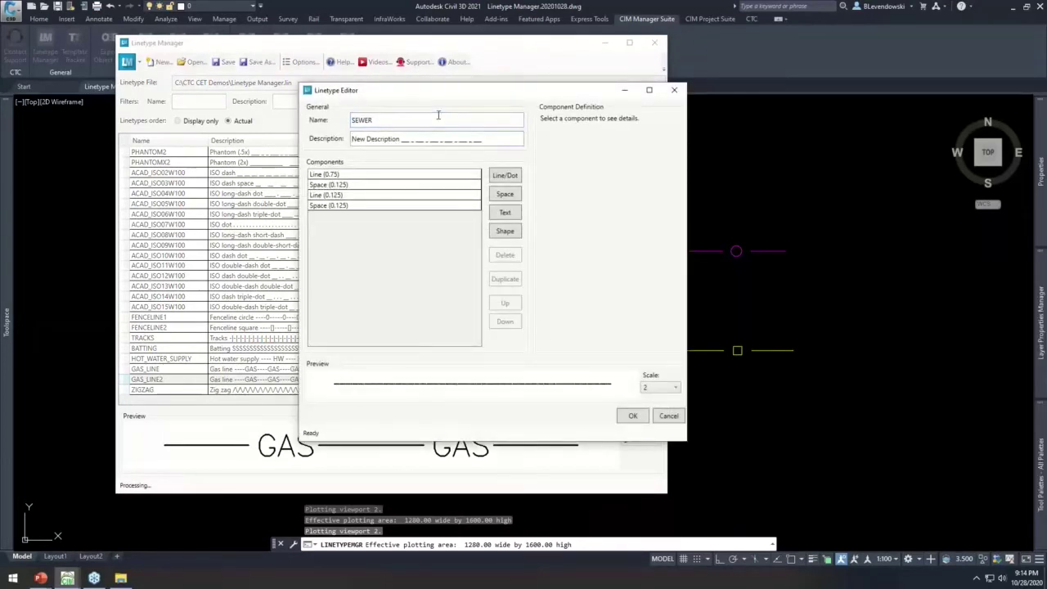
key("shift+End")
type("S")
Step: Delete the last space and the 0.125 line from the SEWER linetype's components
left_click(341, 176)
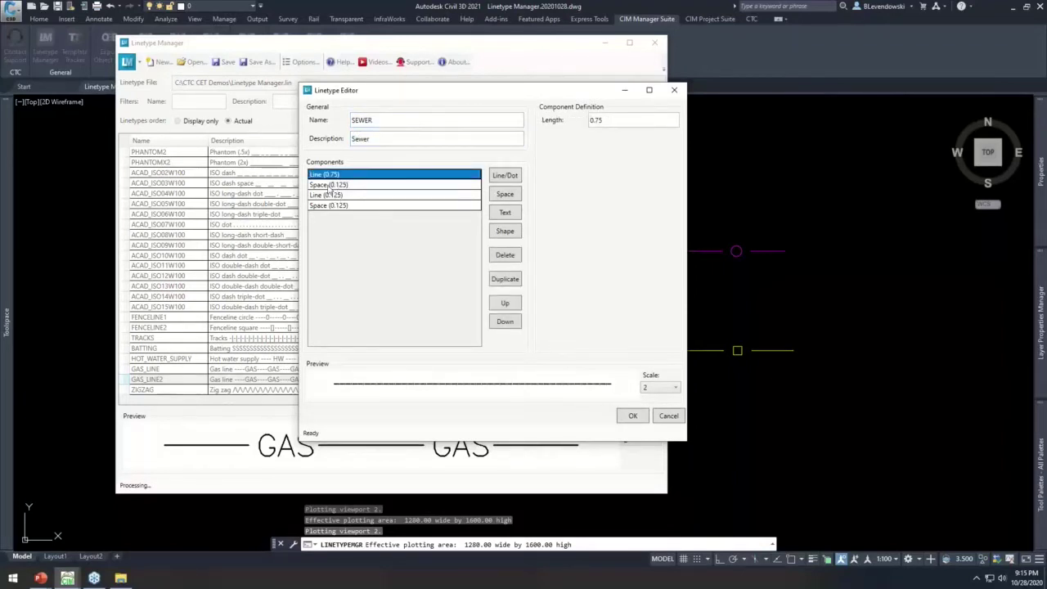
left_click(333, 184)
left_click(337, 176)
left_click(369, 206)
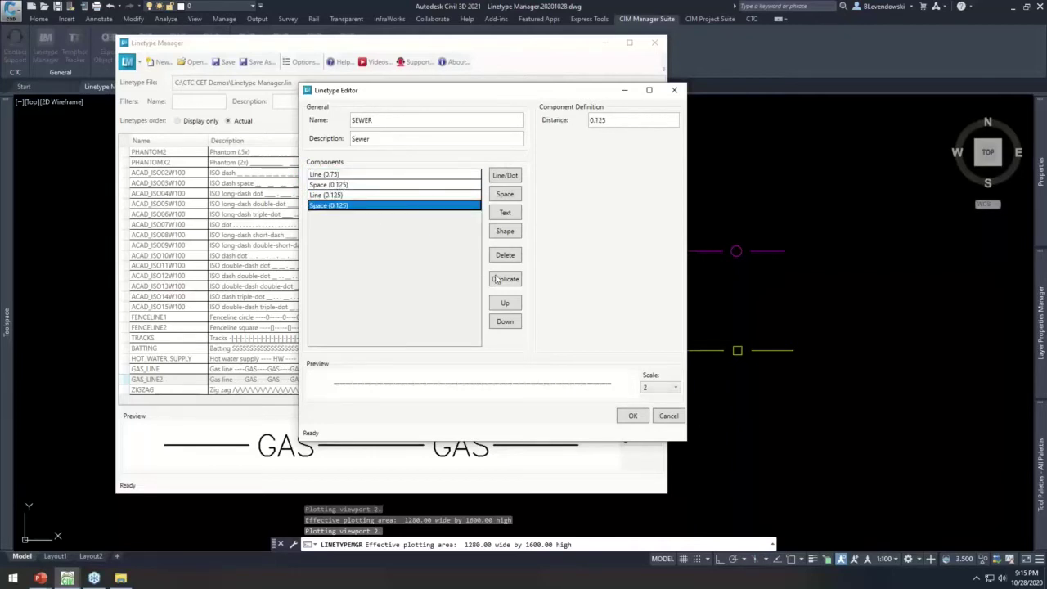
left_click(505, 254)
left_click(385, 195)
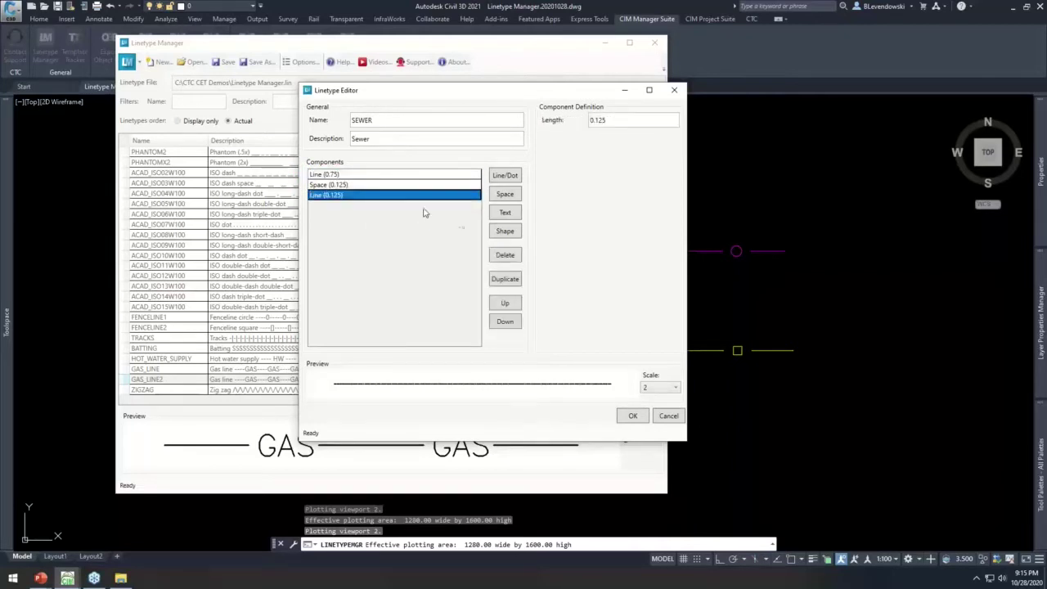
left_click(512, 255)
Step: Set the SEWER line component's length to 10 and the space component's distance to 3
left_click(335, 175)
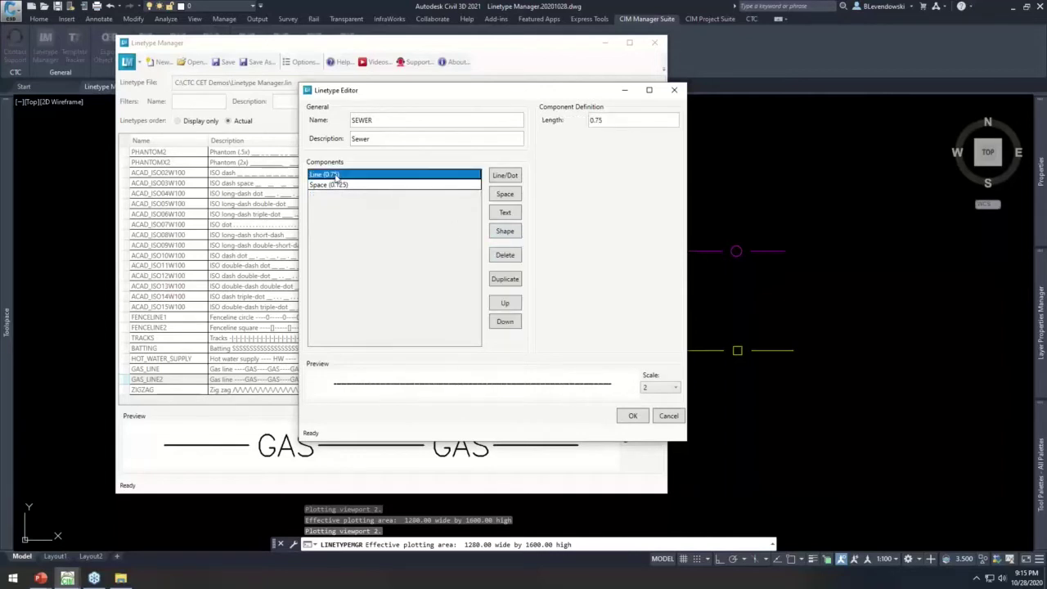
left_click(335, 185)
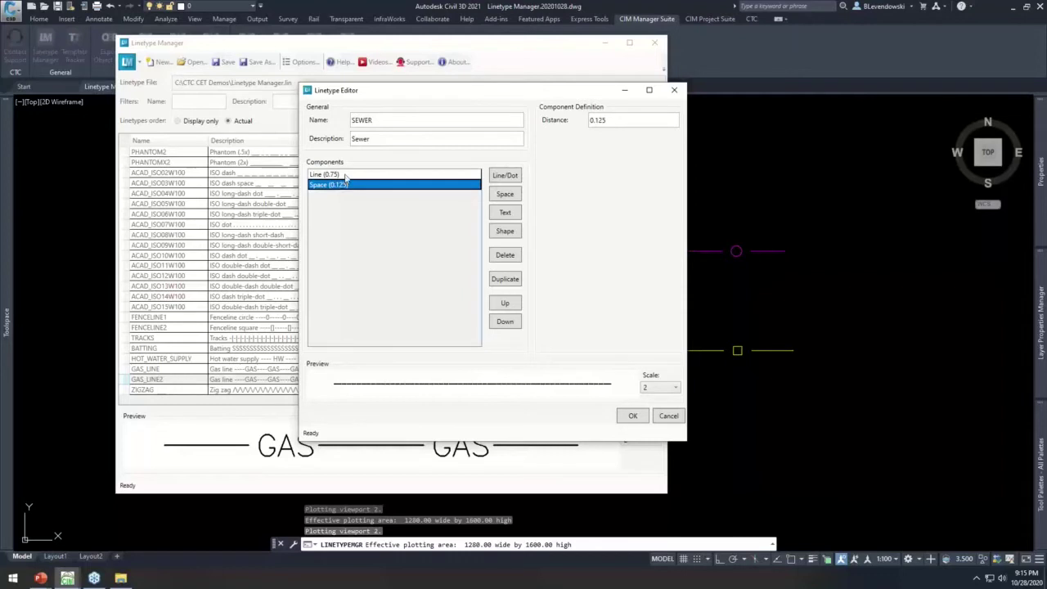
left_click(345, 175)
double_click(614, 120)
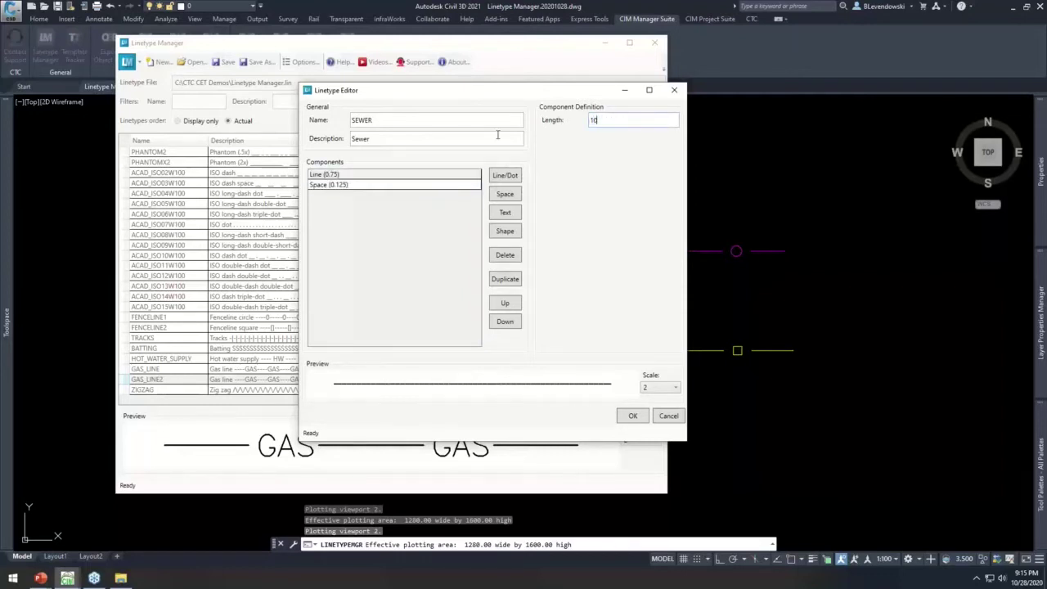
left_click(370, 185)
left_click(592, 120)
double_click(592, 120)
type("3")
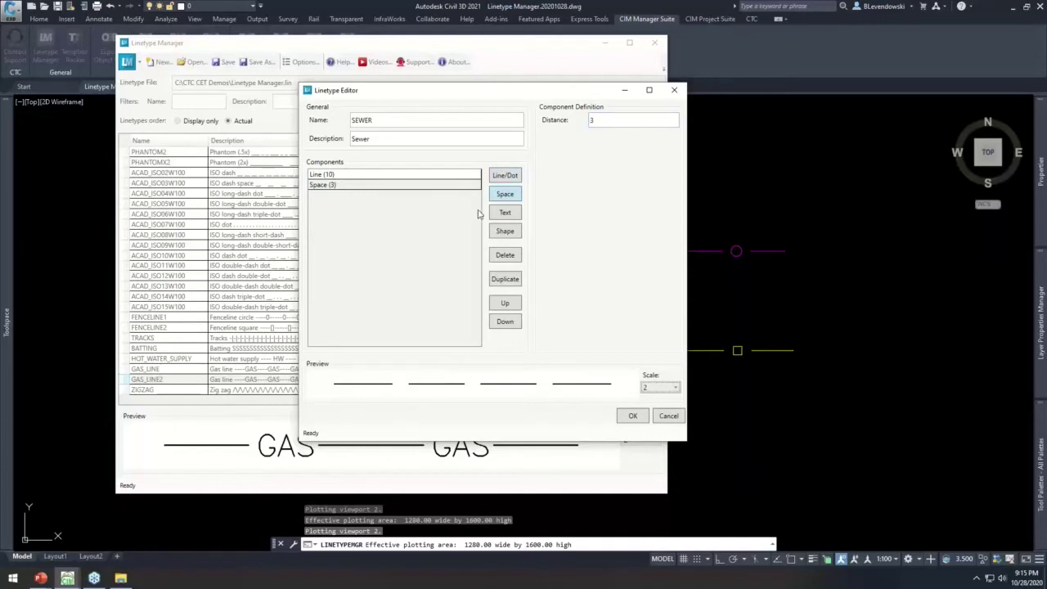
Step: Add a shape component to SEWER using ZIG from ltypeshp.shx with a size of 1
left_click(505, 232)
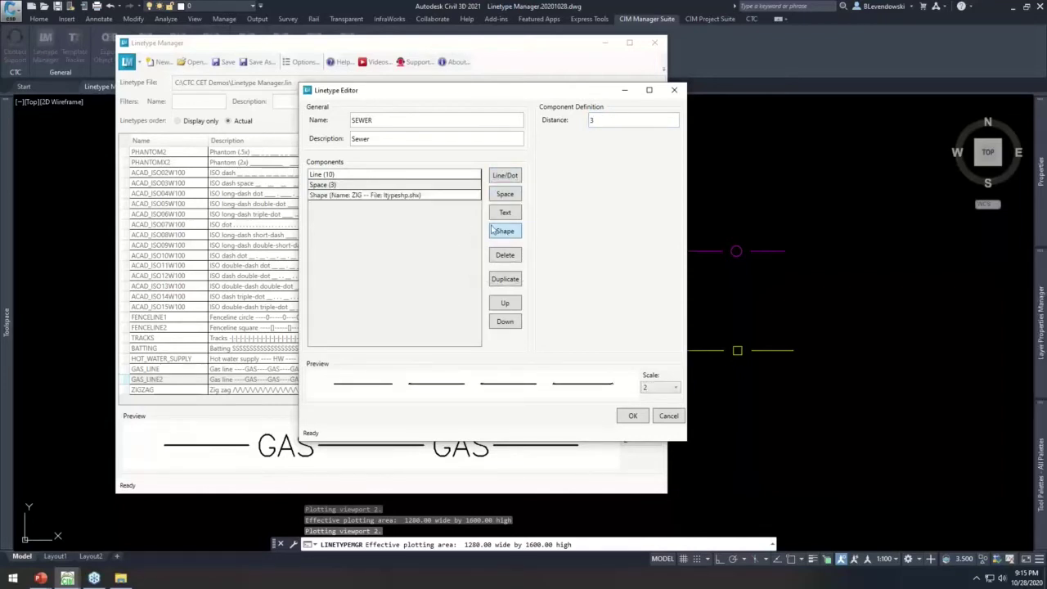
left_click(410, 198)
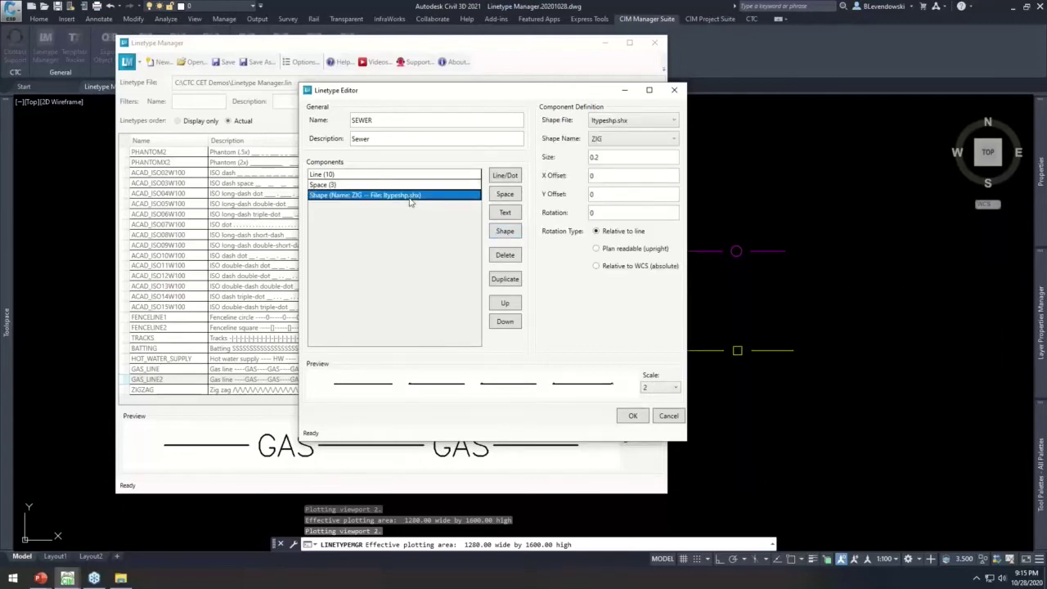
left_click(623, 121)
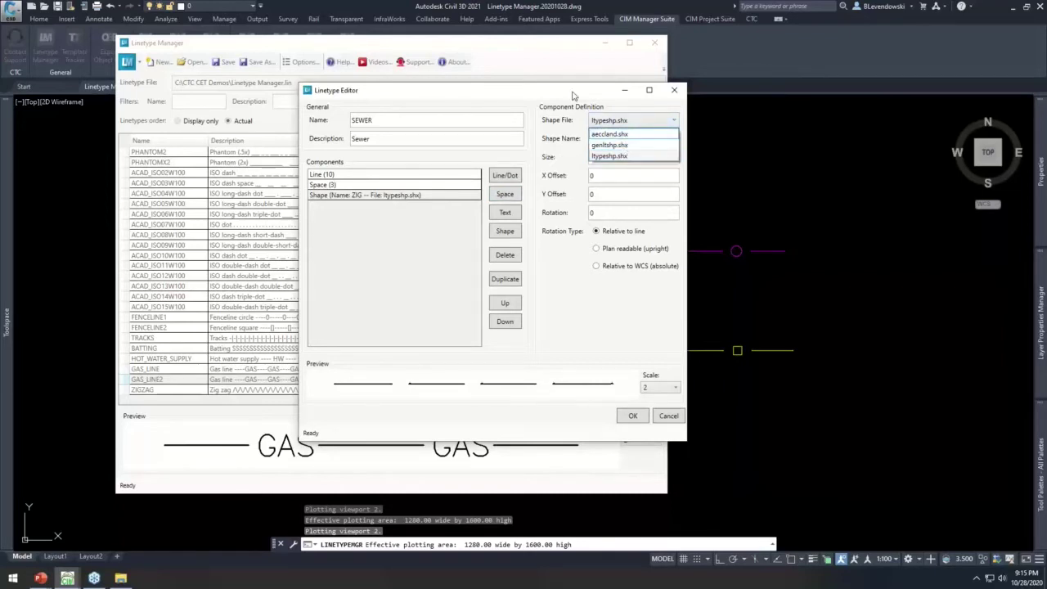
left_click(589, 116)
left_click(594, 139)
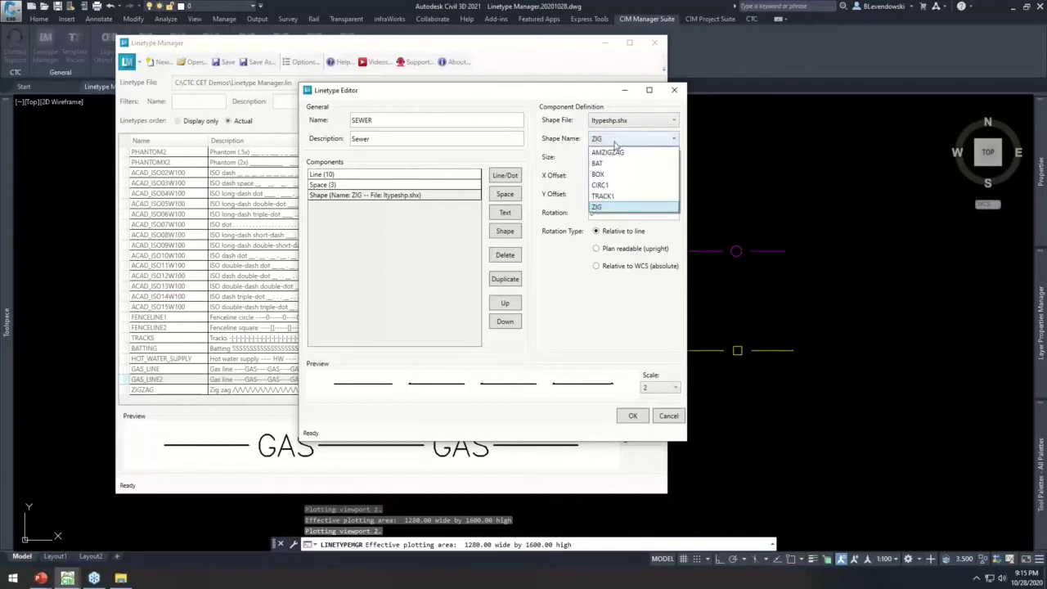
left_click(598, 208)
double_click(602, 160)
type("1")
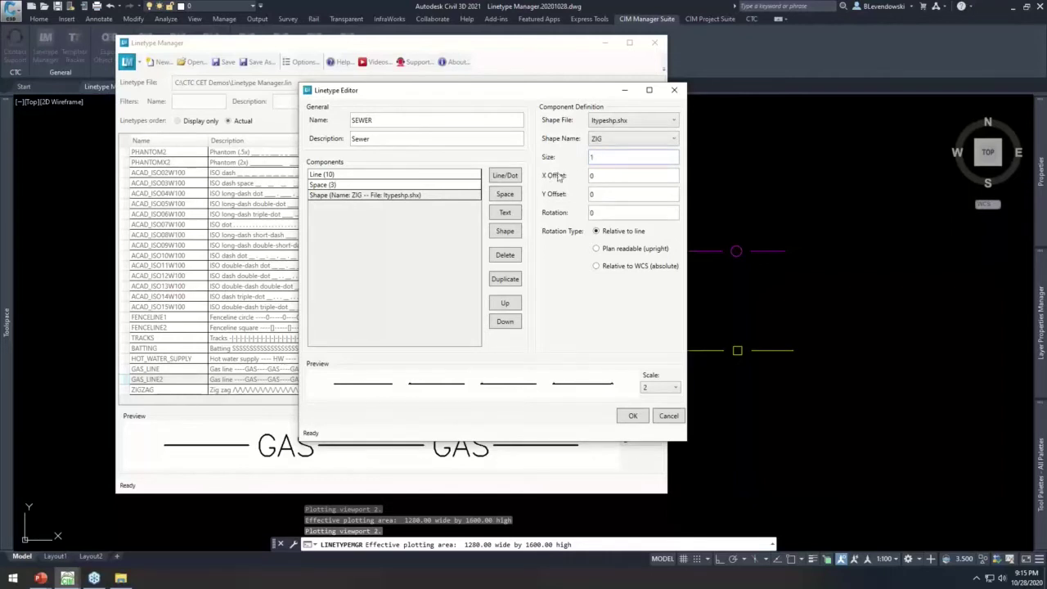
key("Tab")
Step: Try a rotation of -90 for the ZIG shape
left_click(602, 212)
type("-90")
key("Tab")
Step: Set the ZIG shape's rotation to 90 and its Y offset to -1
key("shift+Tab")
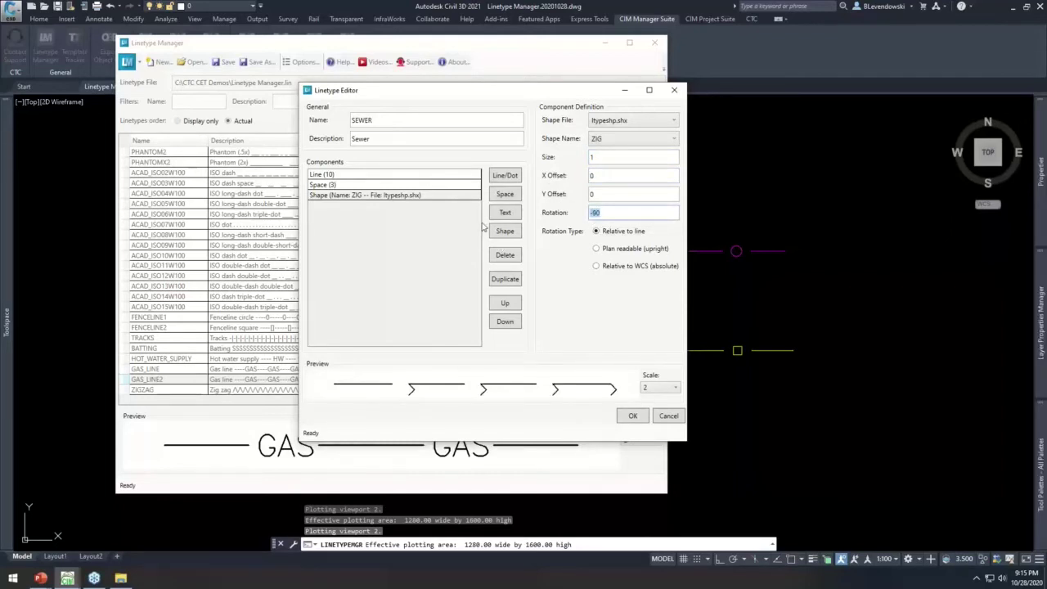
type("90")
key("Tab")
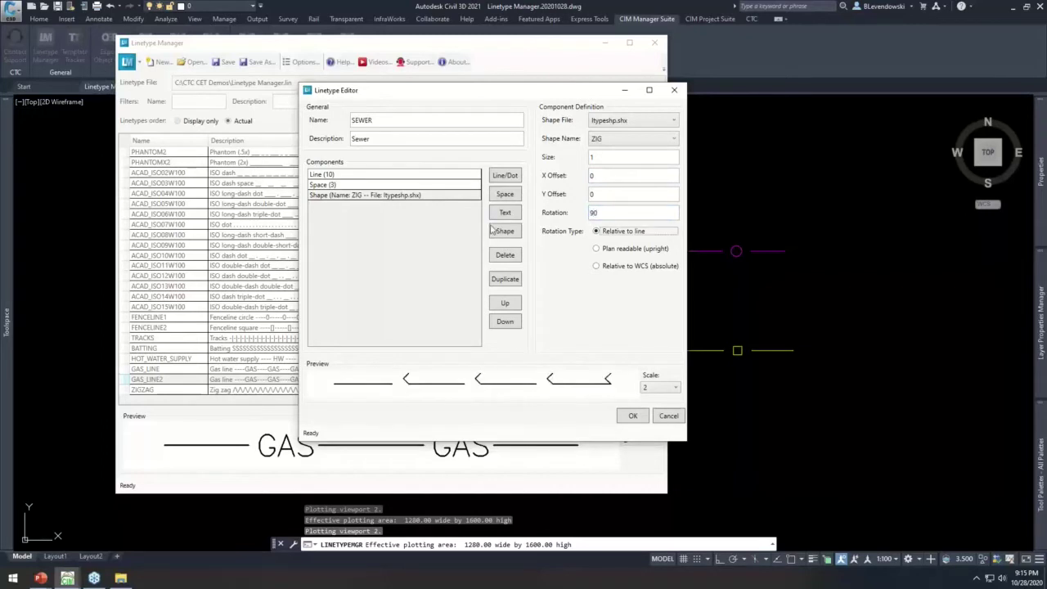
left_click(617, 196)
type("-1")
key("Tab")
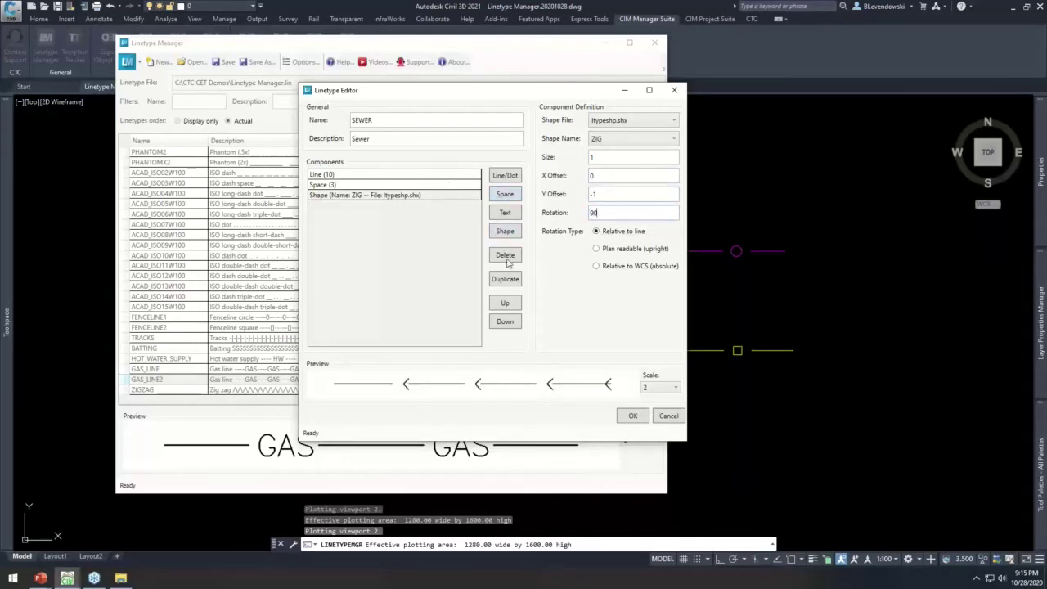
Step: Preview the SEWER linetype at scale 1 and at scale 5
left_click(663, 388)
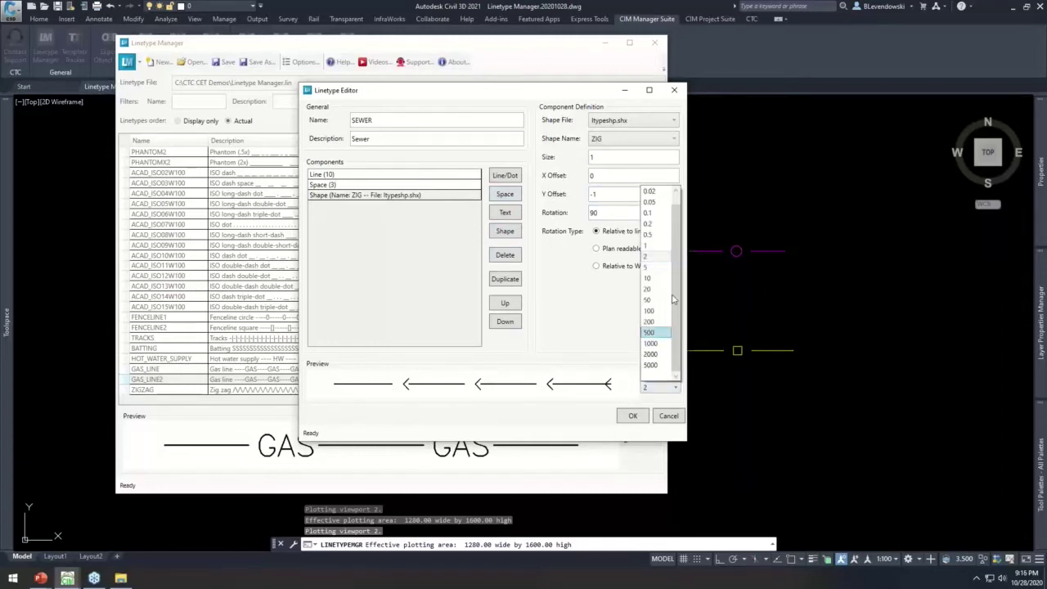
left_click(660, 247)
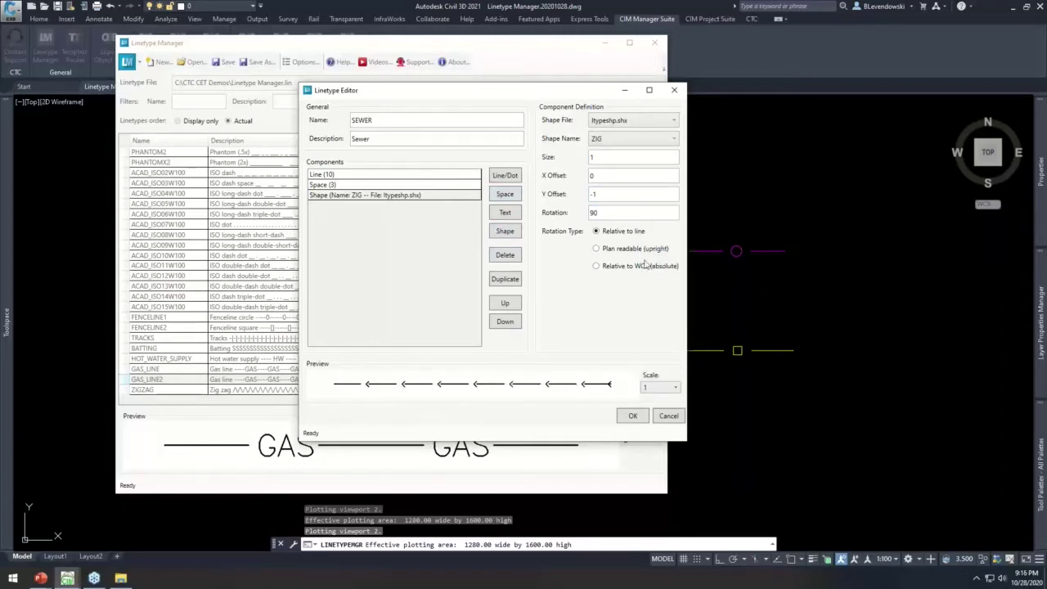
left_click(652, 392)
left_click(661, 273)
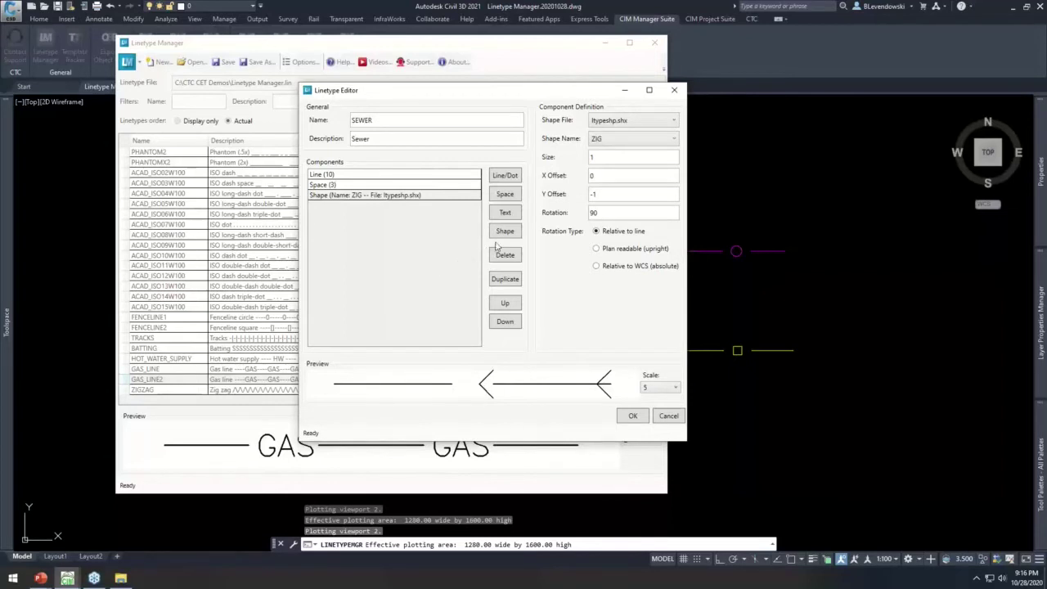
Step: Add a space component after the ZIG shape and set its distance to 2
left_click(505, 194)
left_click(441, 205)
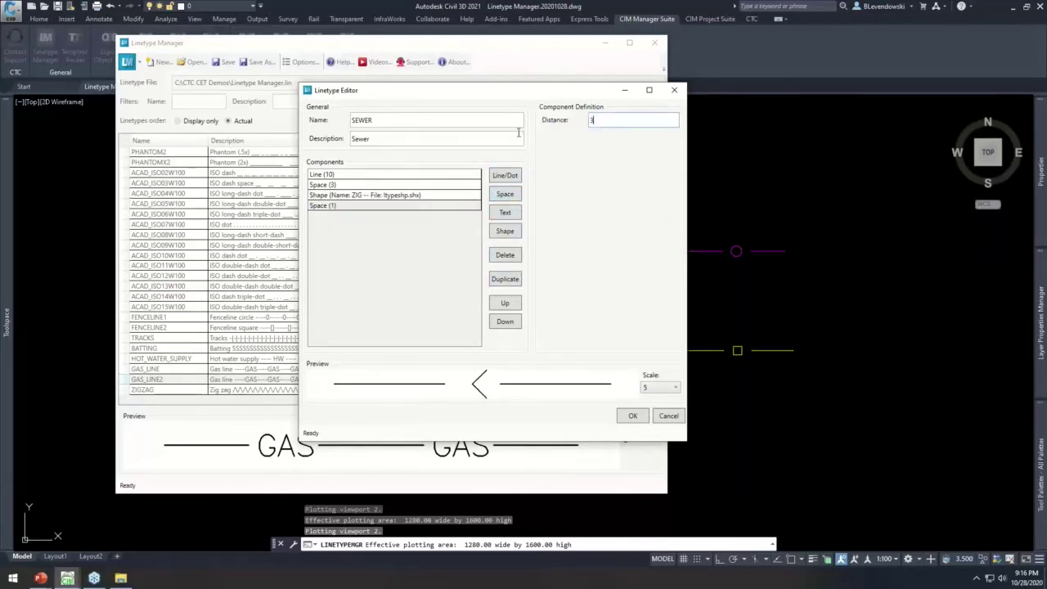
type("2")
Step: Set the preview scale to 2 and accept the SEWER linetype definition
left_click(660, 391)
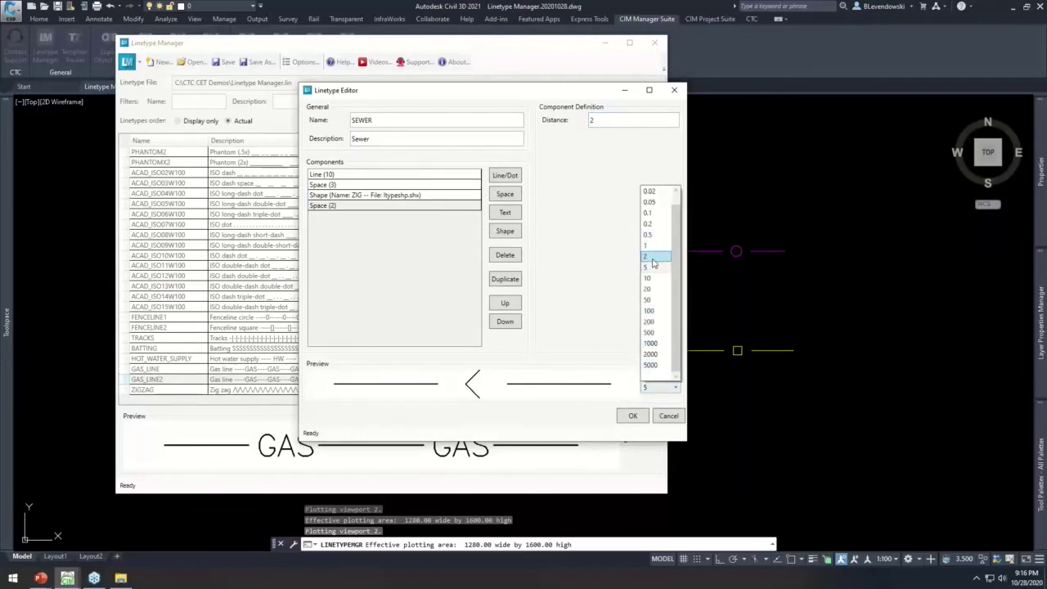
left_click(654, 257)
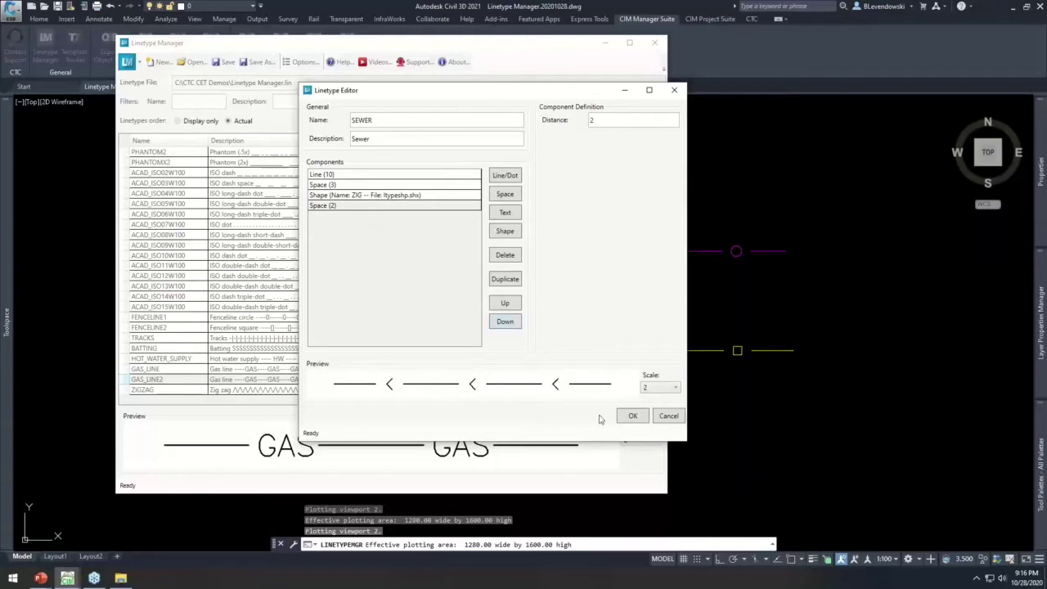
left_click(634, 416)
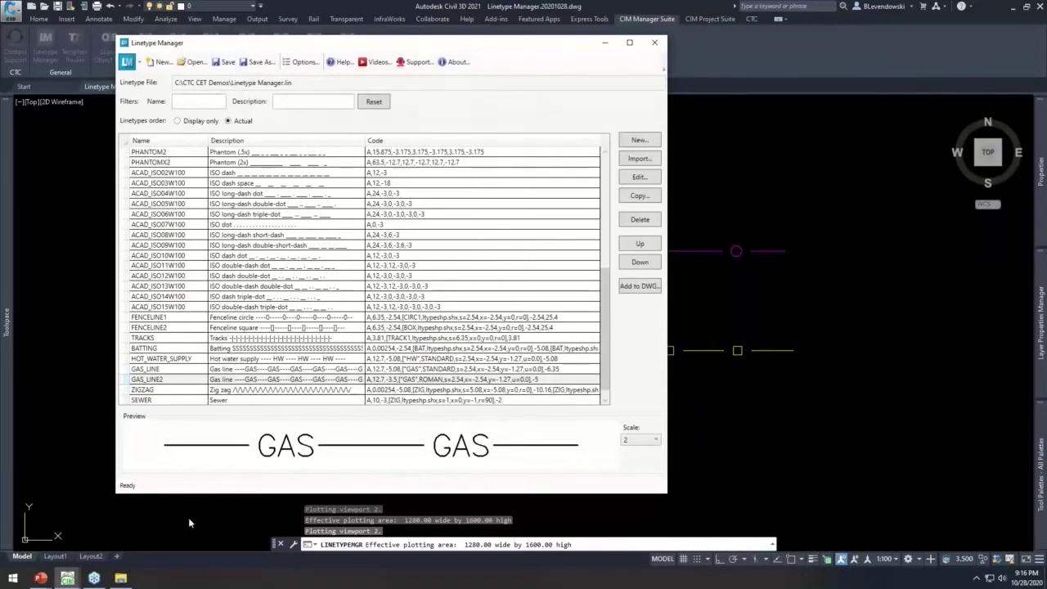
Step: Open Linetype Manager.lin from the CTC CET Demos folder in Notepad++ and examine the SEWER definition at the end of the file
left_click(120, 579)
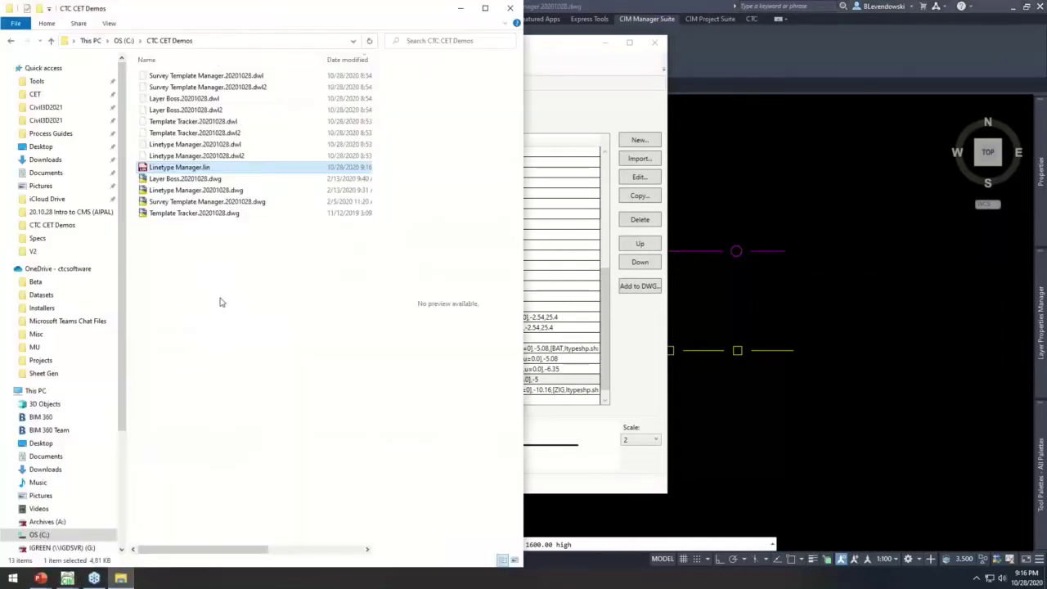
left_click(171, 168)
right_click(171, 171)
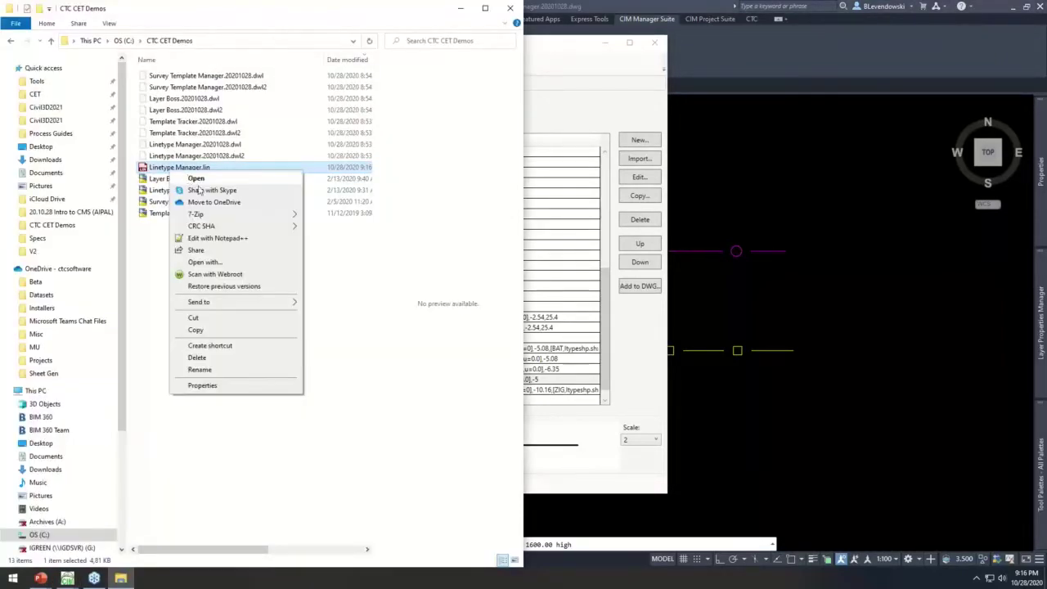
left_click(217, 238)
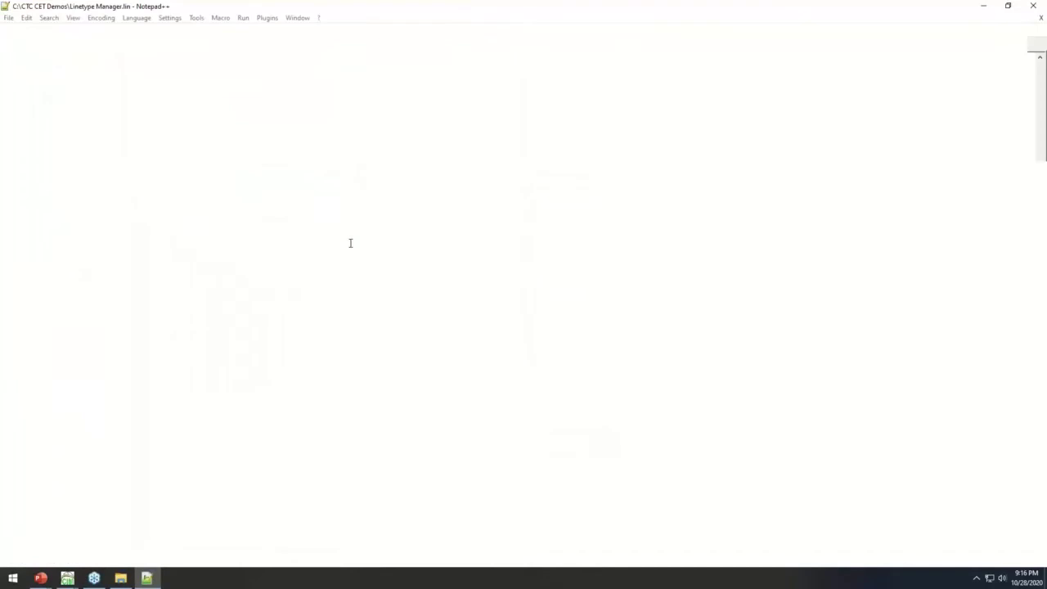
scroll(302, 530, "down", 5)
left_click_drag(302, 530, 32, 517)
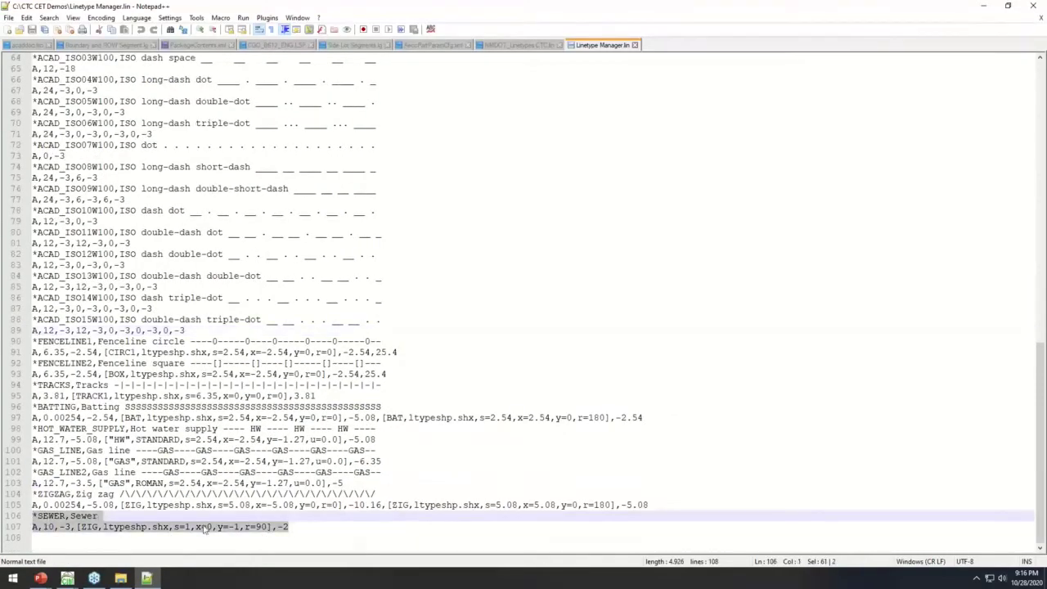
left_click_drag(307, 527, 32, 517)
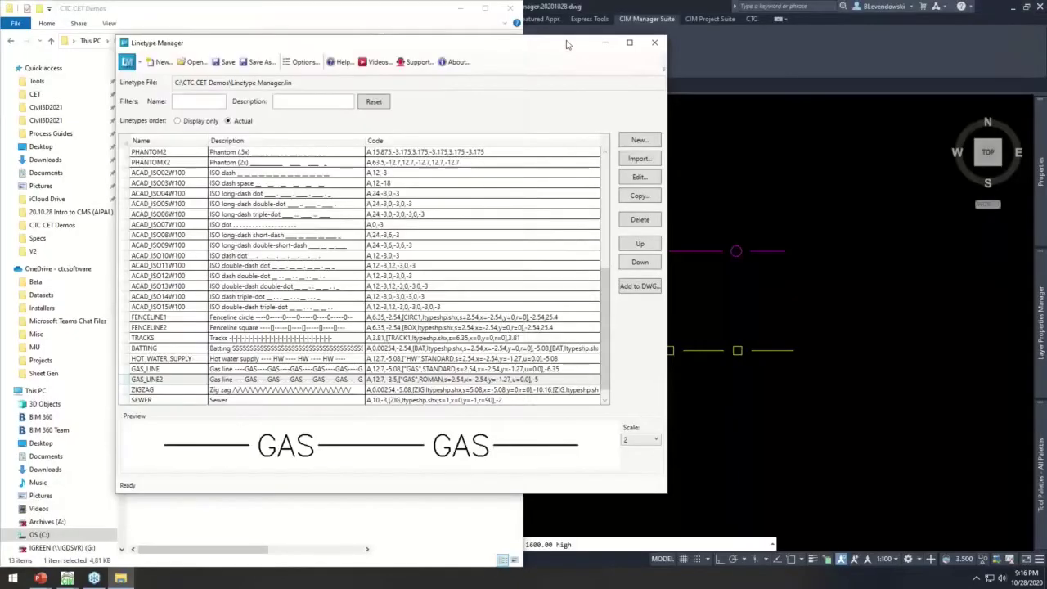
Step: Minimize the file browser and move the Linetype Manager window aside to uncover more of the drawing
left_click(463, 10)
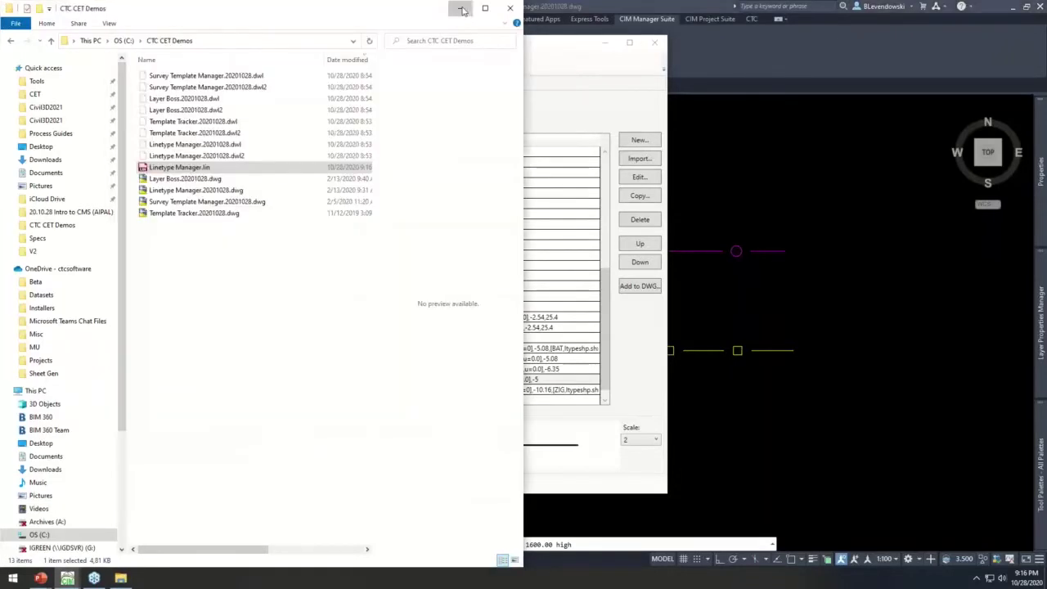
left_click(463, 10)
left_click_drag(318, 50, 355, 75)
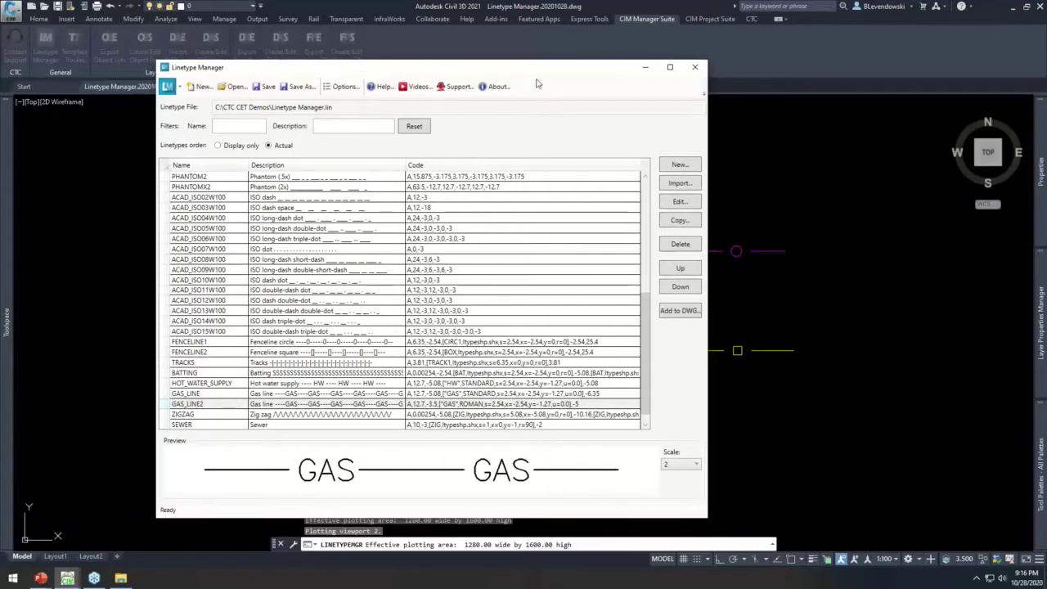
left_click_drag(527, 73, 427, 72)
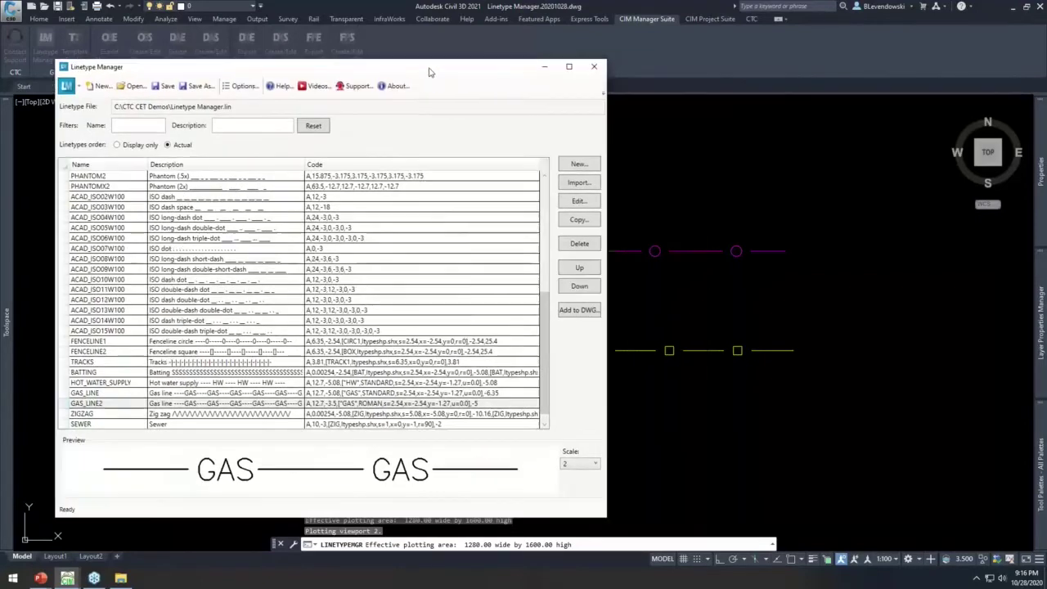
Step: Add the SEWER linetype to the current drawing under its original name and close Linetype Manager
left_click(108, 426)
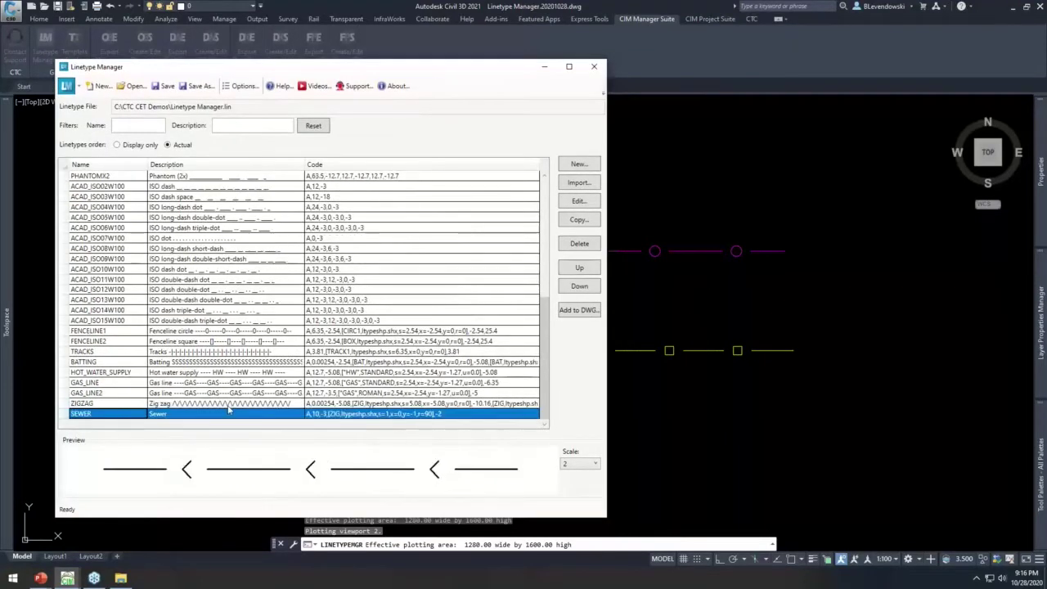
left_click(575, 310)
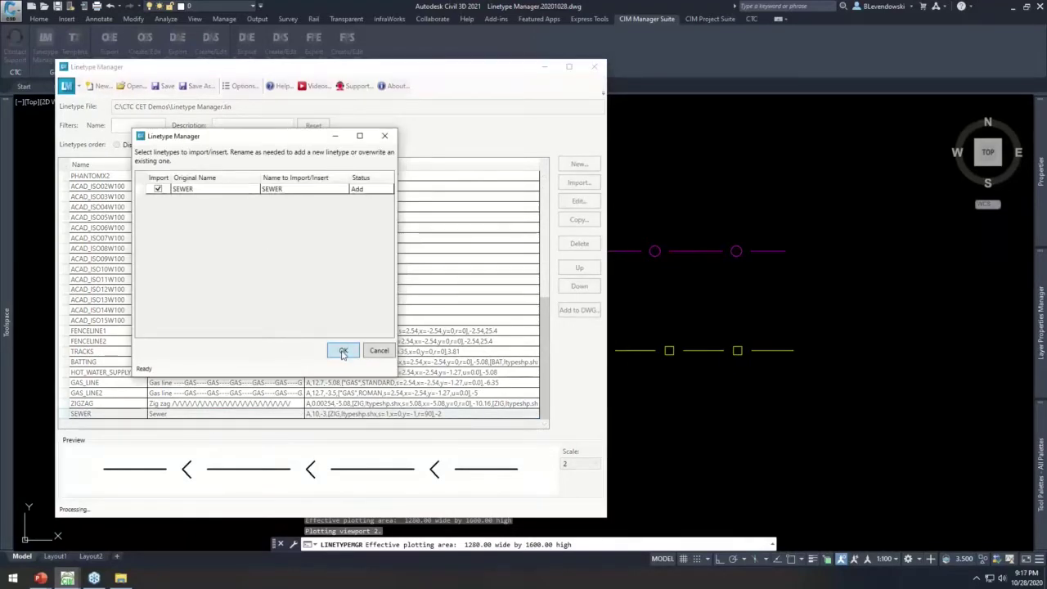
left_click(342, 353)
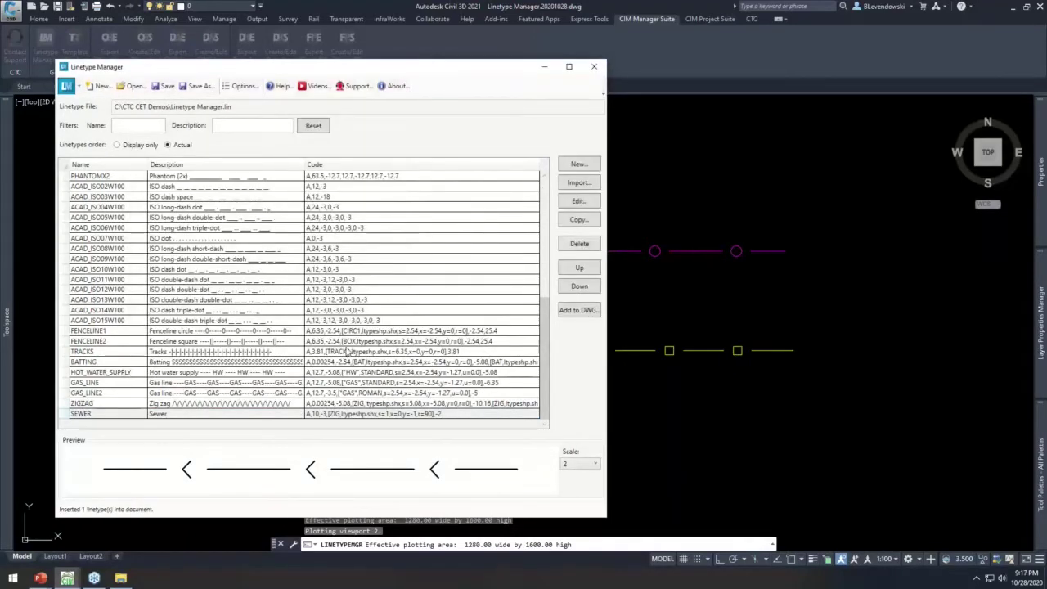
left_click(594, 66)
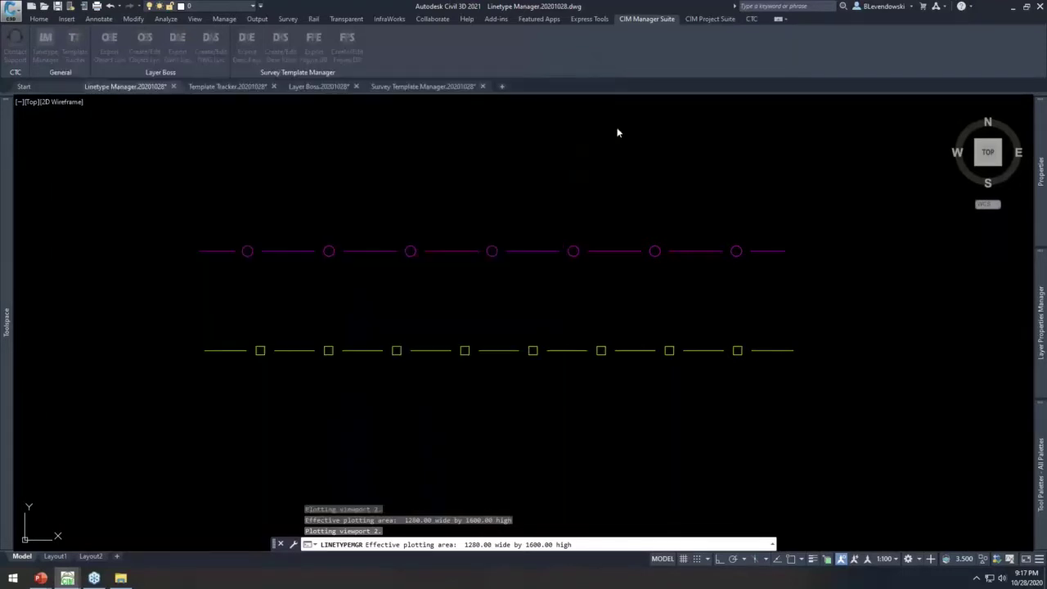
Step: Apply the SEWER linetype to the magenta polyline and inspect how its pattern displays in the drawing
left_click(684, 197)
left_click(564, 296)
type("pr")
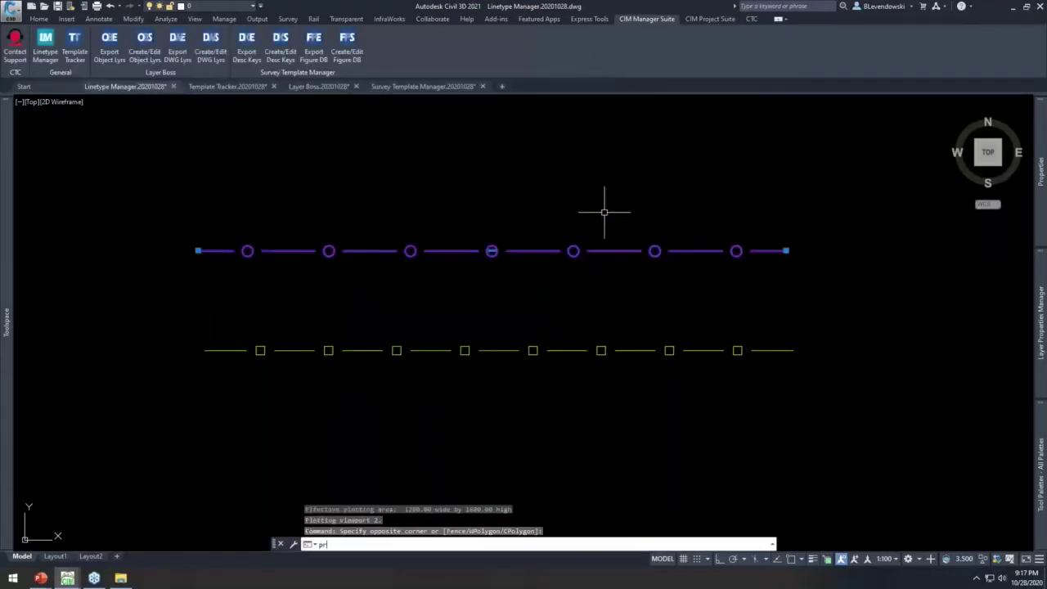
key("Return")
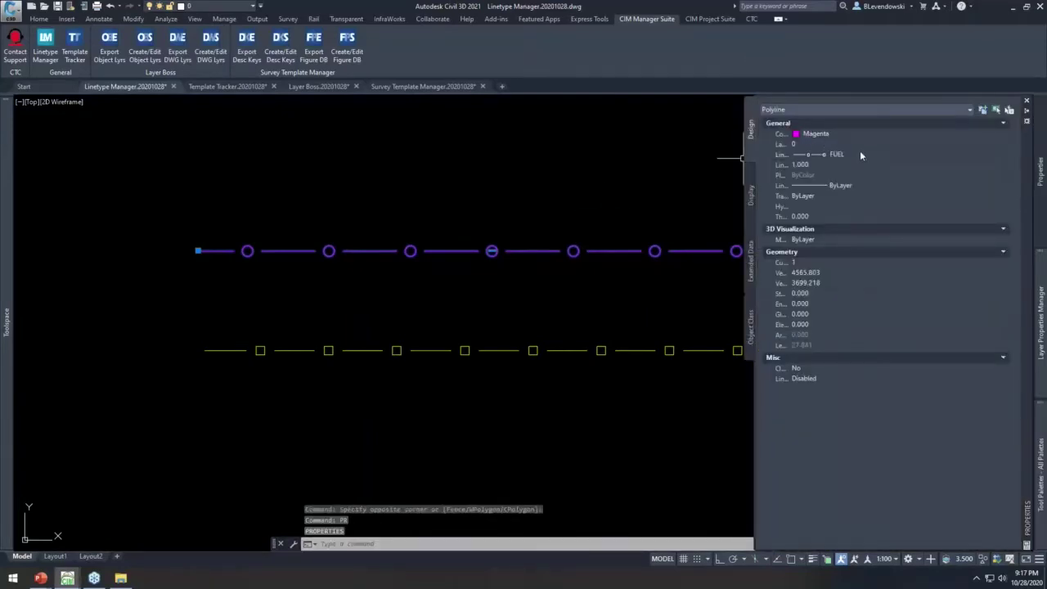
left_click(859, 154)
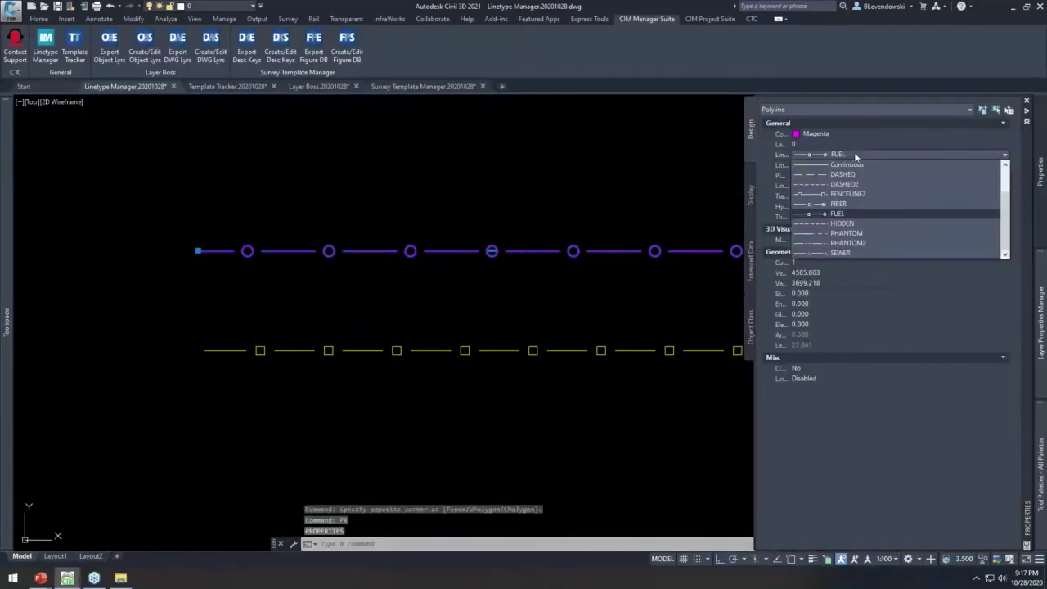
left_click(837, 252)
scroll(690, 269, "up", 5)
scroll(543, 234, "down", 2)
scroll(606, 220, "down", 3)
key("Escape")
key("Escape")
key("Escape")
middle_click_drag(584, 203, 573, 229)
Step: Change the magenta polyline's linetype back to FUEL and clear the selection
left_click(660, 216)
left_click(627, 254)
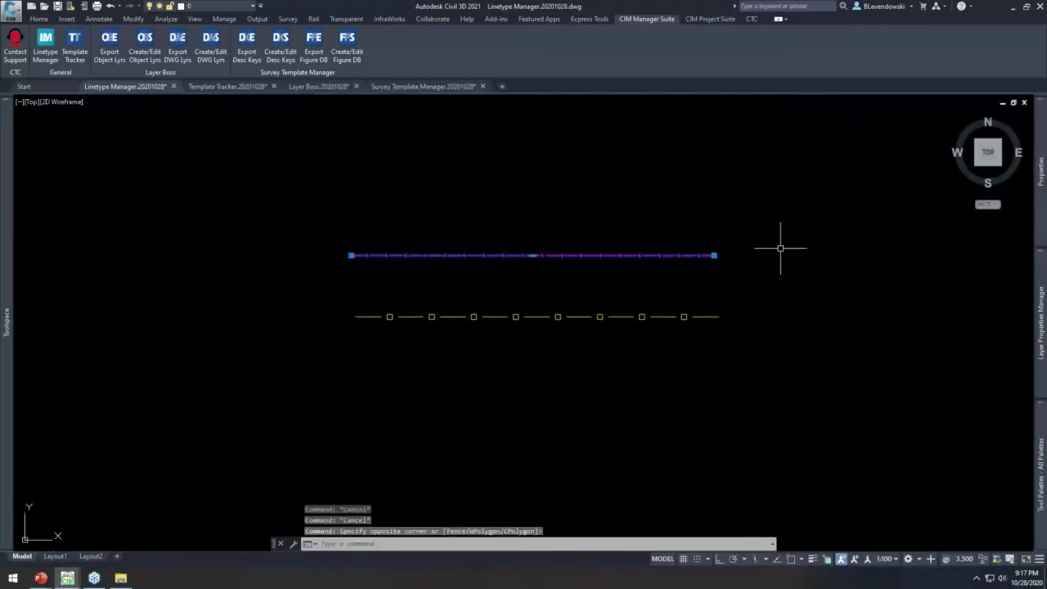
mouse_move(1041, 172)
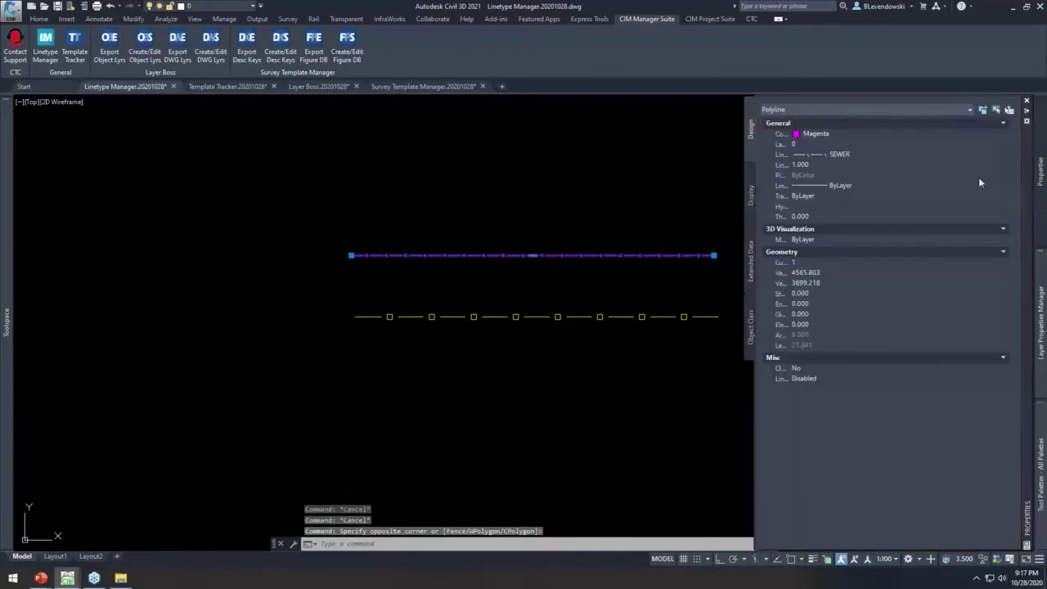
left_click(857, 154)
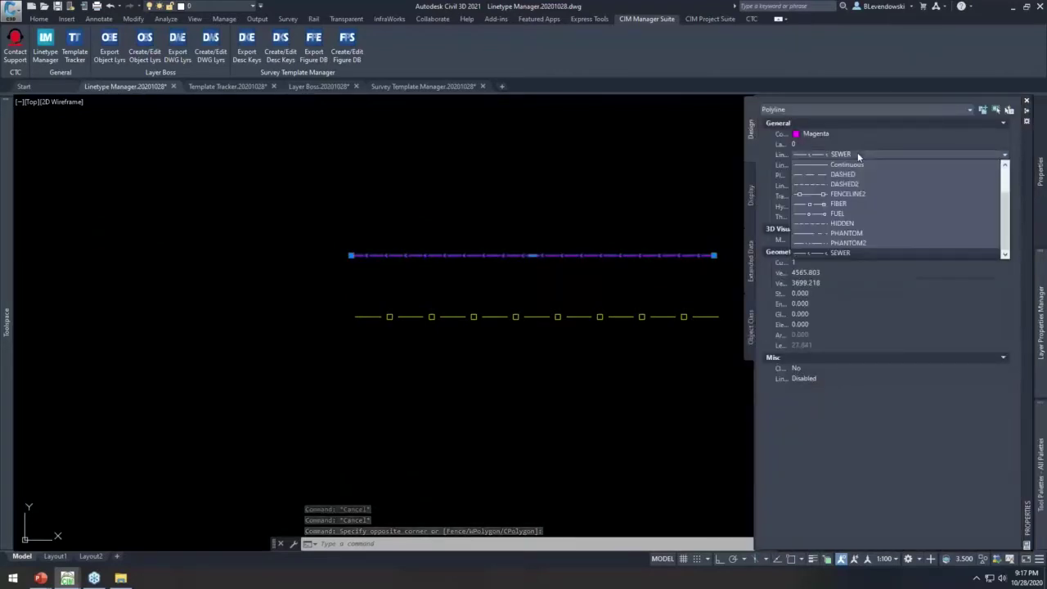
left_click(825, 213)
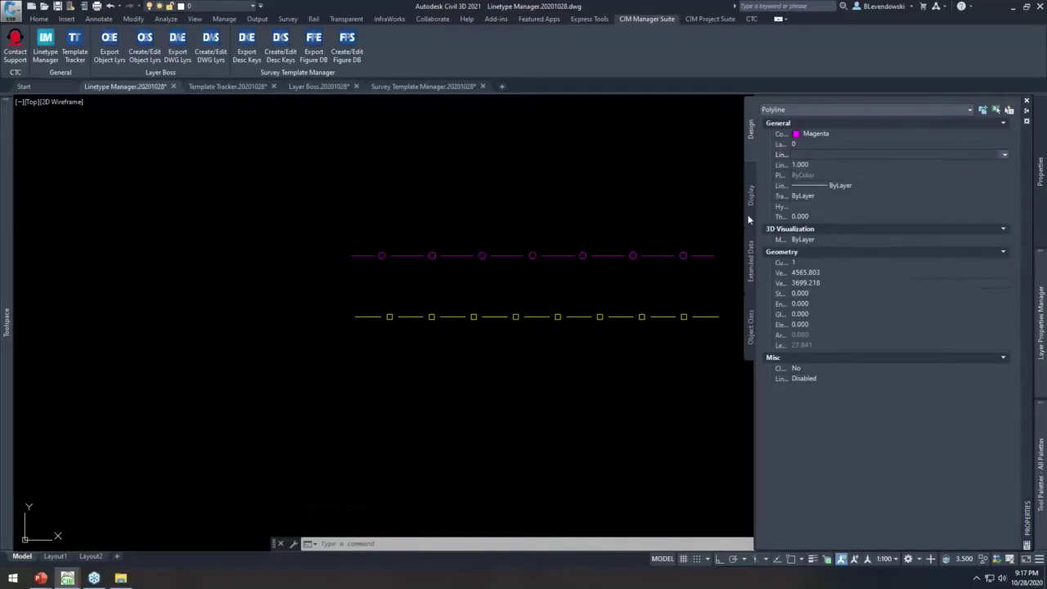
key("Escape")
Step: Import the FUEL and FIBER linetypes from the two drawn lines into Linetype Manager.lin, keeping their original names
middle_click_drag(519, 215, 583, 220)
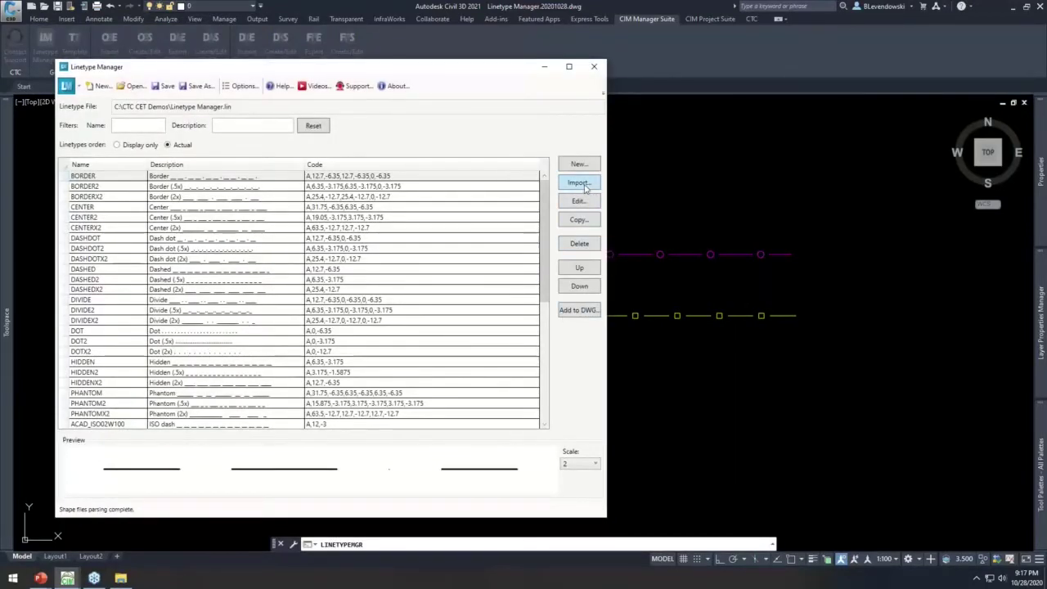
left_click(579, 184)
left_click(682, 175)
left_click(563, 361)
key("Return")
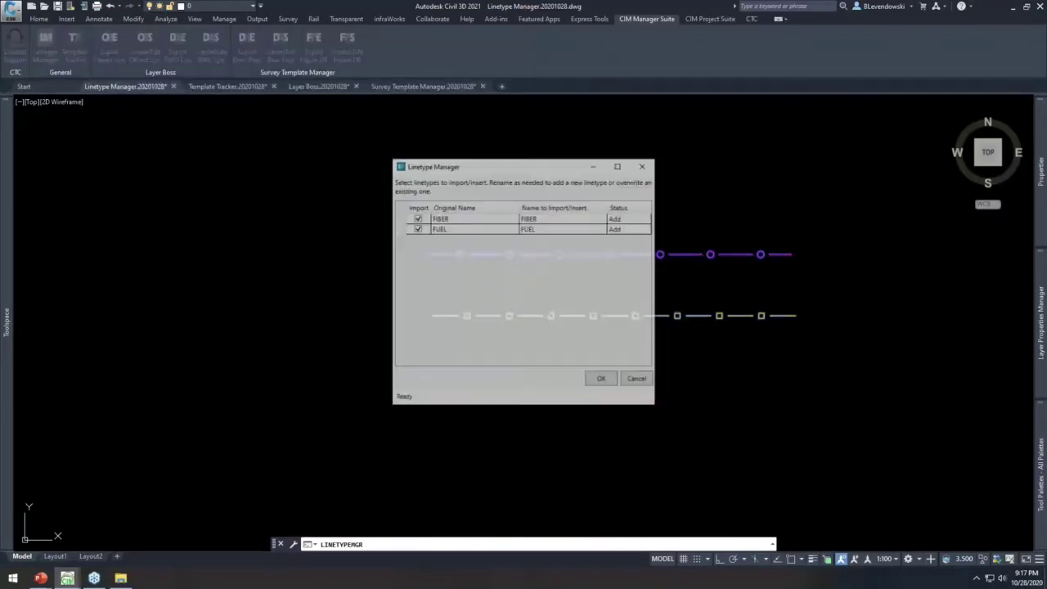
left_click(443, 218)
left_click(446, 229)
left_click(600, 378)
Step: Set the rotation type of both FIBER and FUEL to Relative to line and complete the import
left_click(378, 229, "shift")
left_click(680, 218)
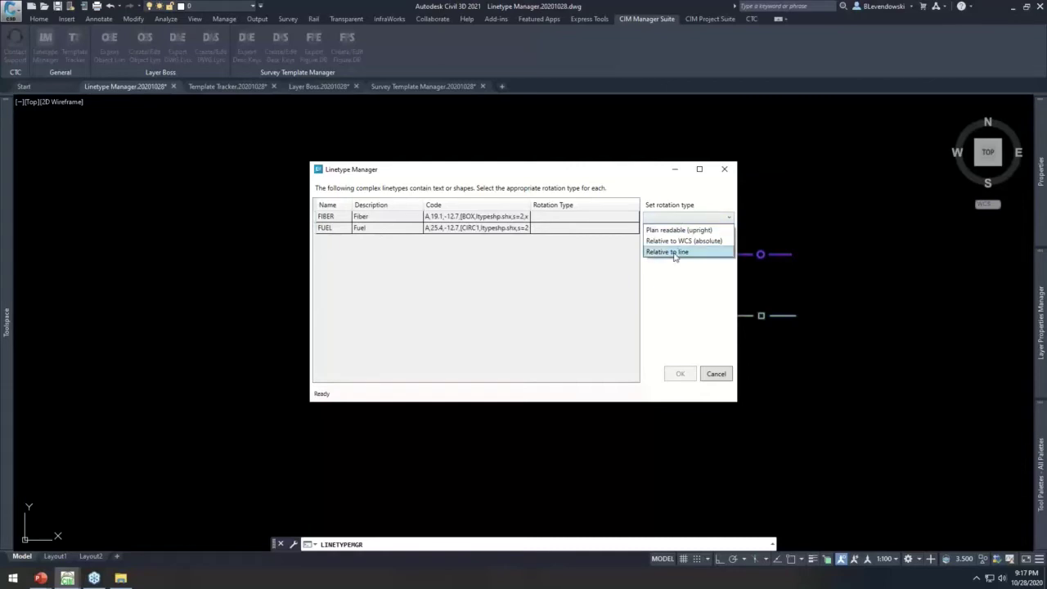
left_click(675, 252)
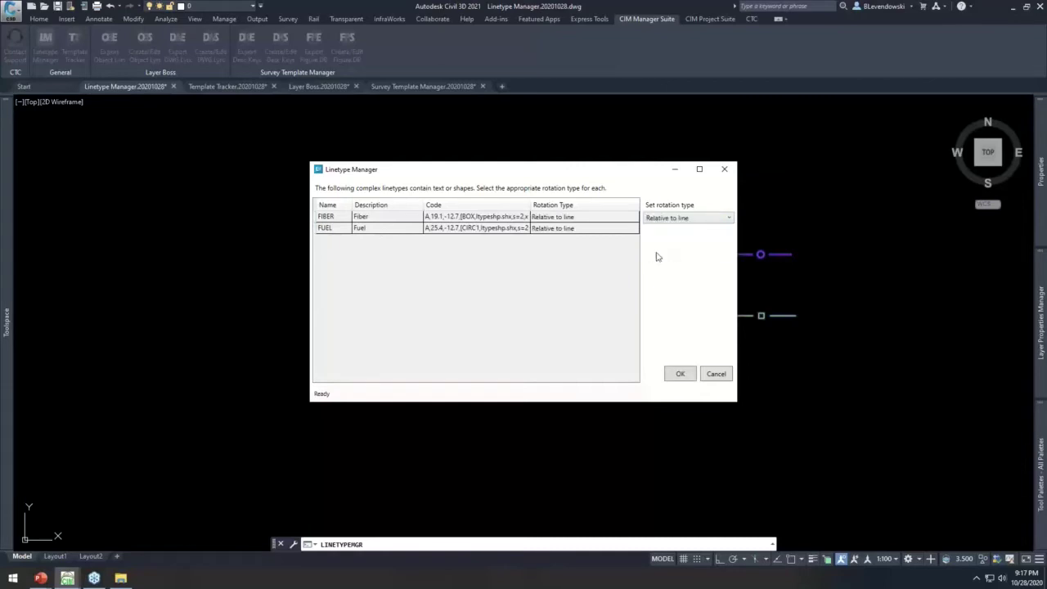
left_click(681, 374)
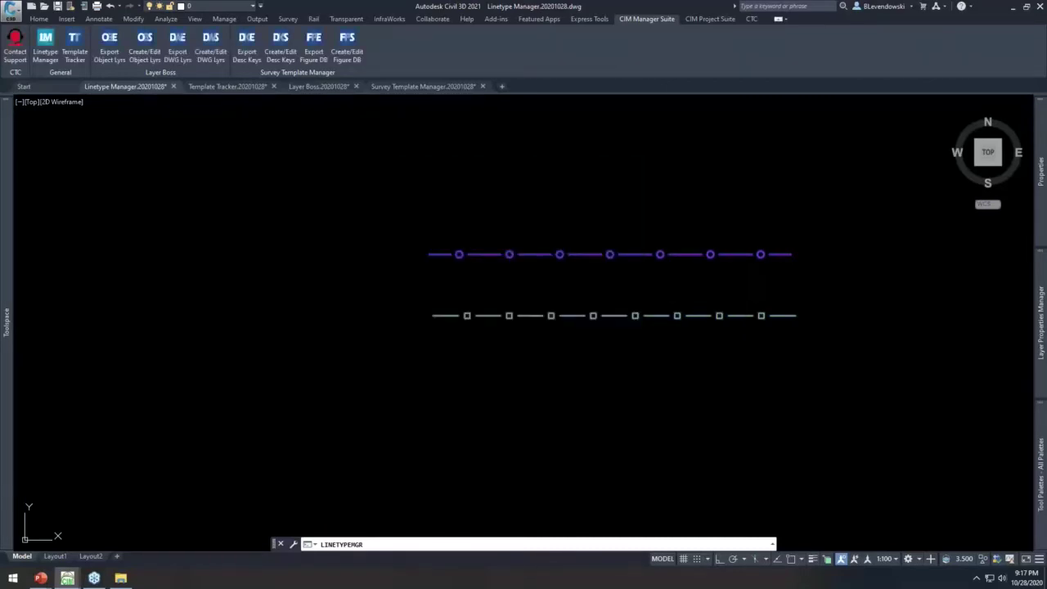
Step: Preview the imported FIBER and FUEL linetypes at the end of the list and save the linetype file
scroll(173, 387, "down", 2)
scroll(172, 386, "down", 7)
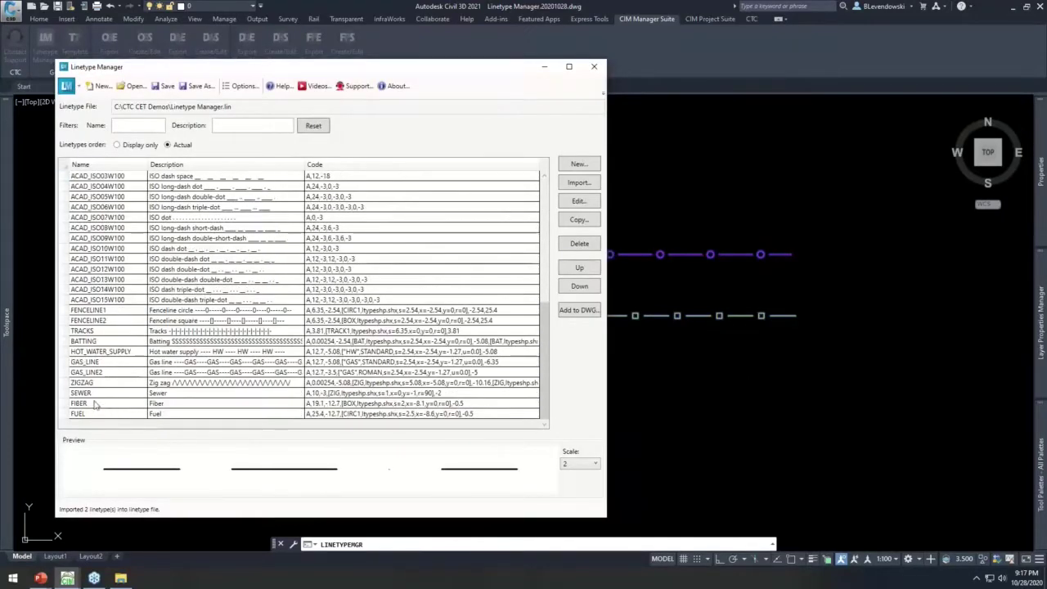
left_click(98, 403)
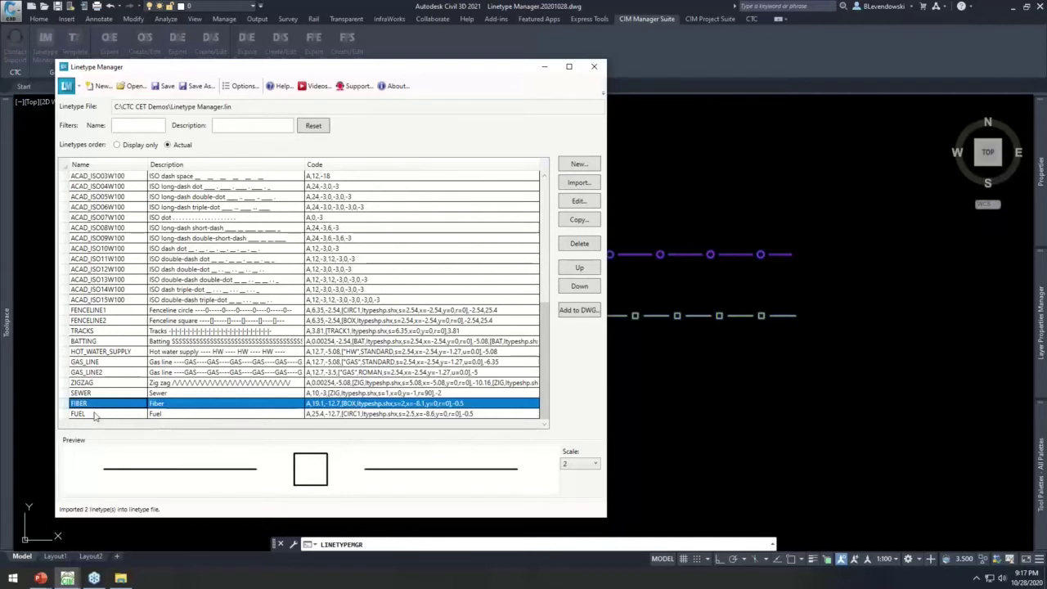
left_click(95, 414)
left_click(165, 86)
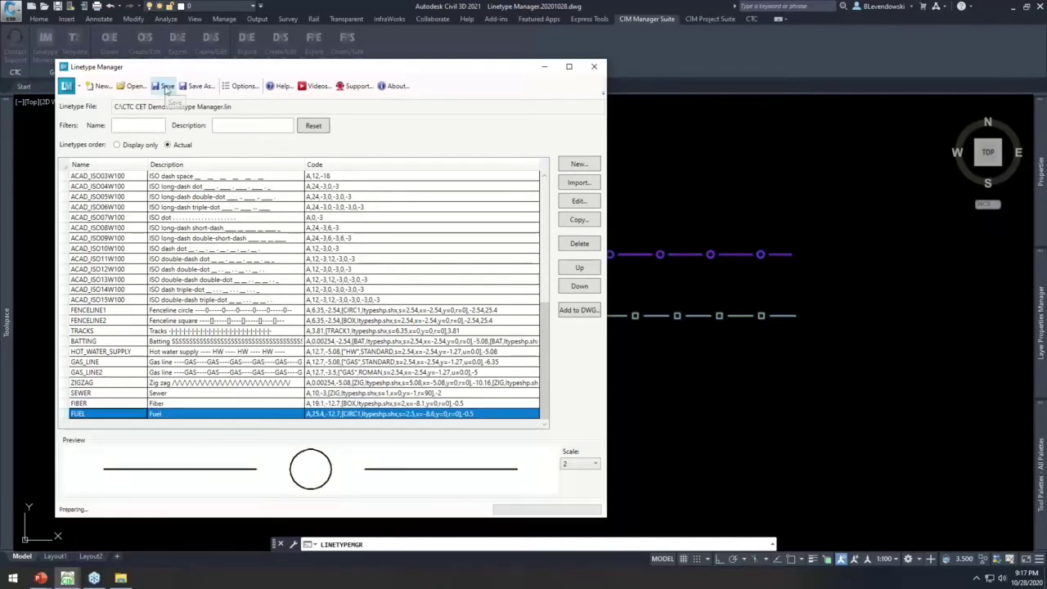
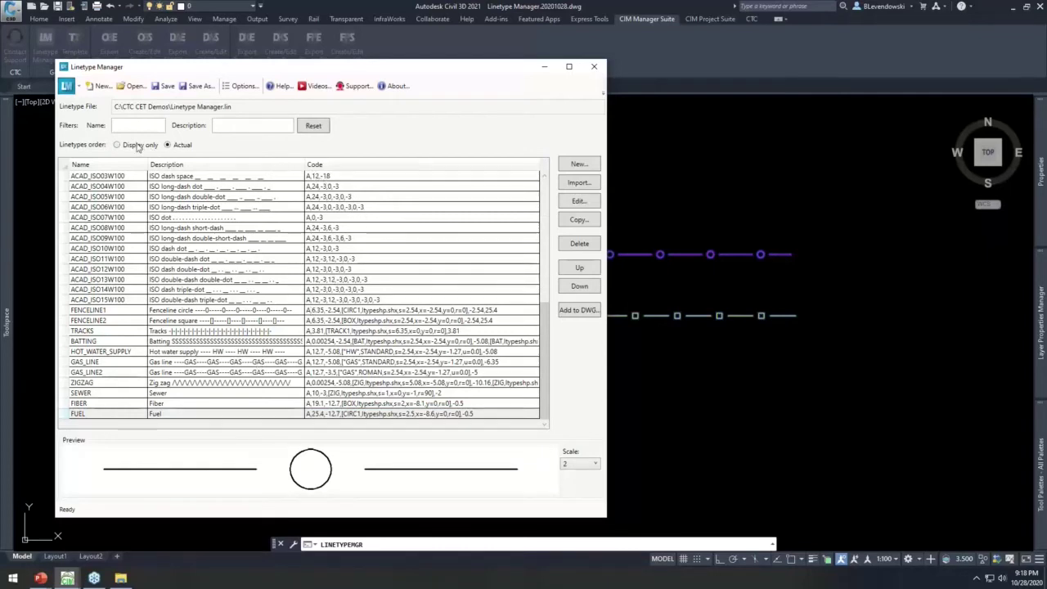
Step: Switch the linetypes order to Display only, filter the names by "dash", then clear the filter and close Linetype Manager
left_click(182, 146)
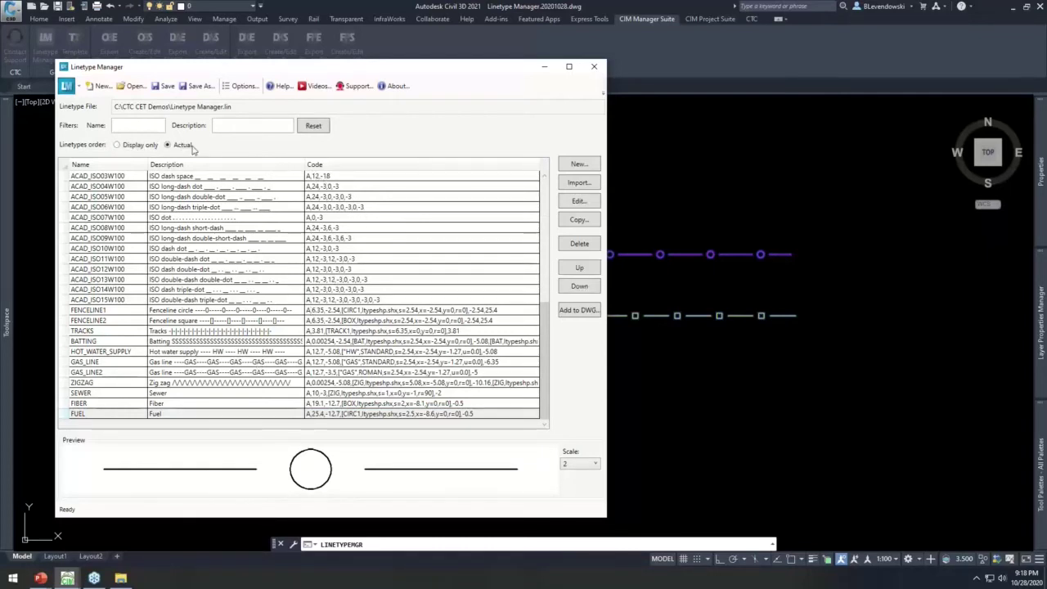
left_click(145, 145)
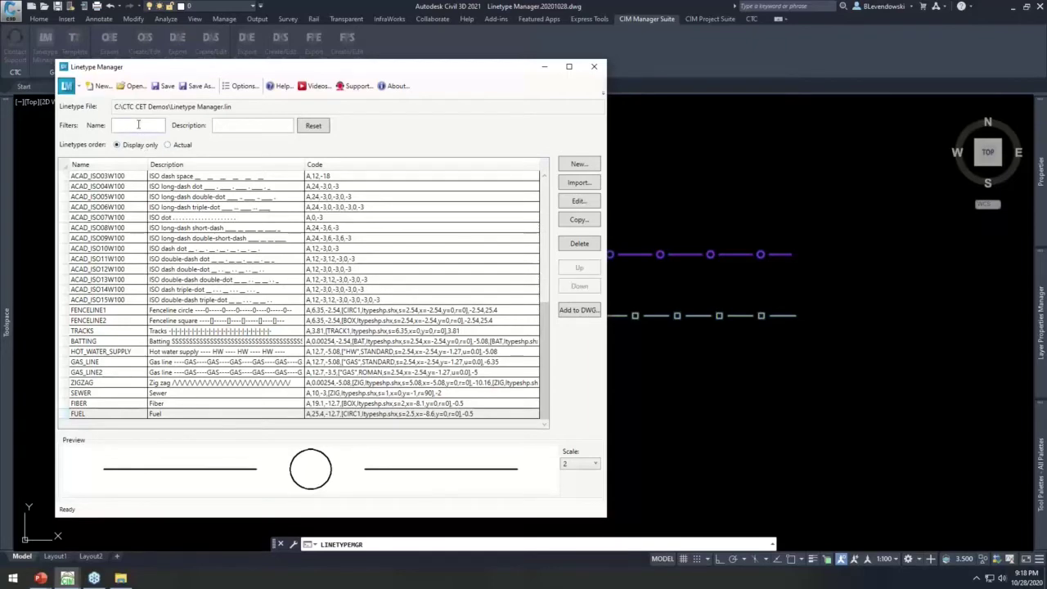
left_click(138, 125)
type("dash")
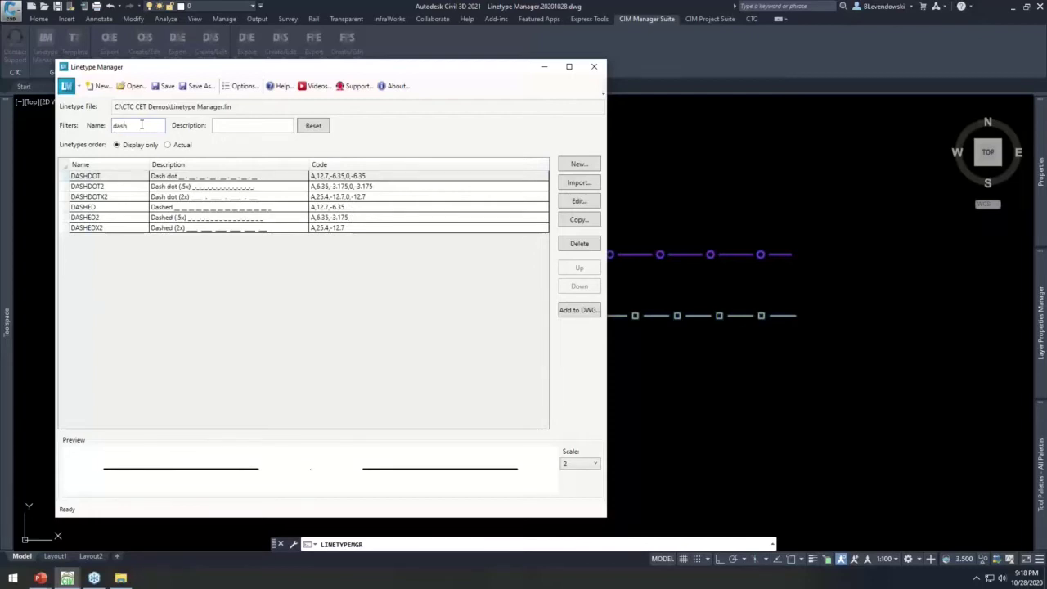
key("BackSpace")
key("BackSpace")
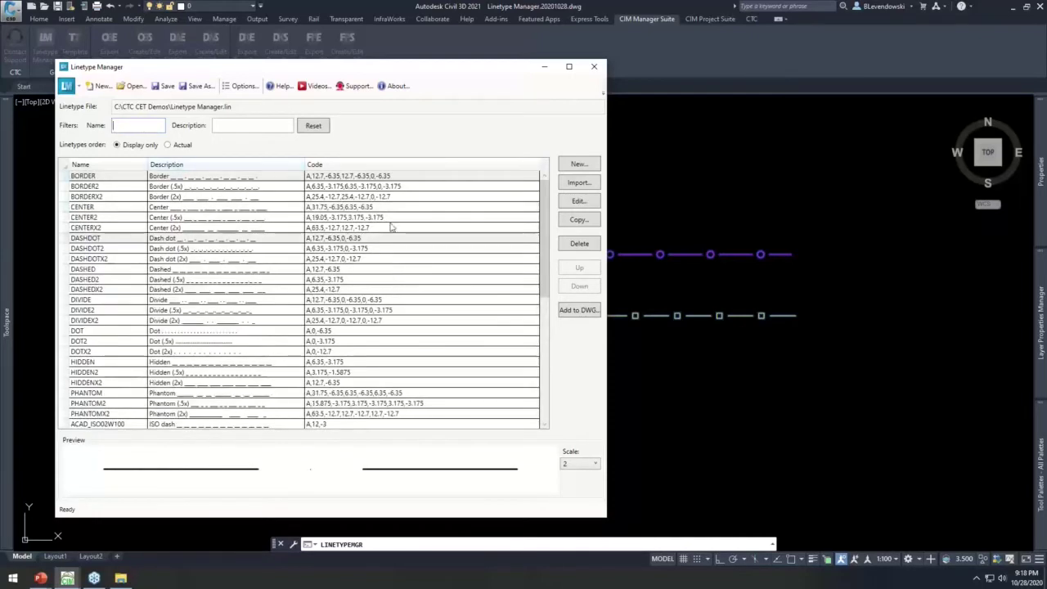
left_click(274, 332)
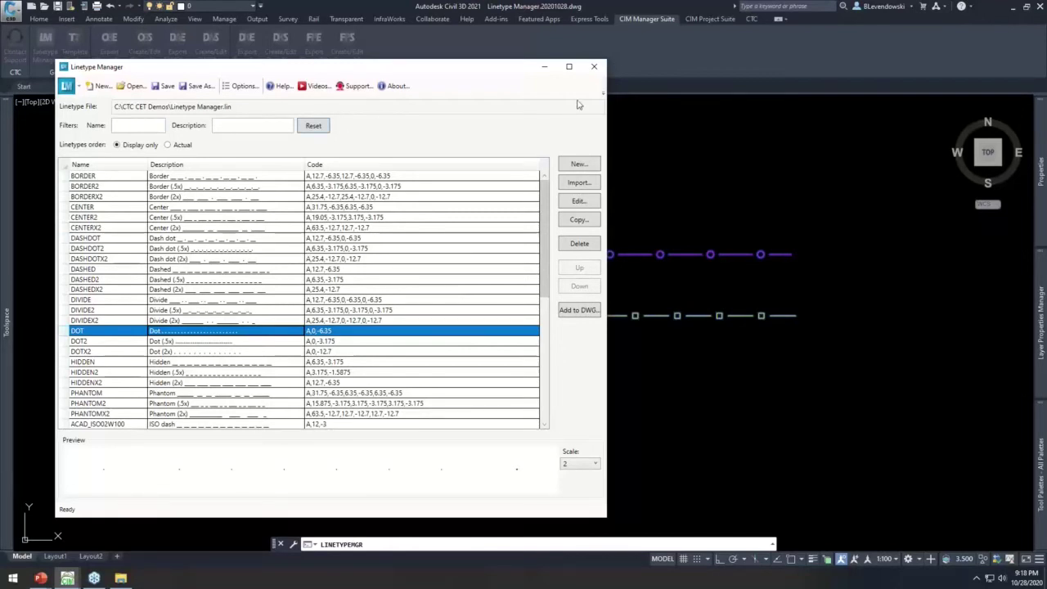
left_click(594, 66)
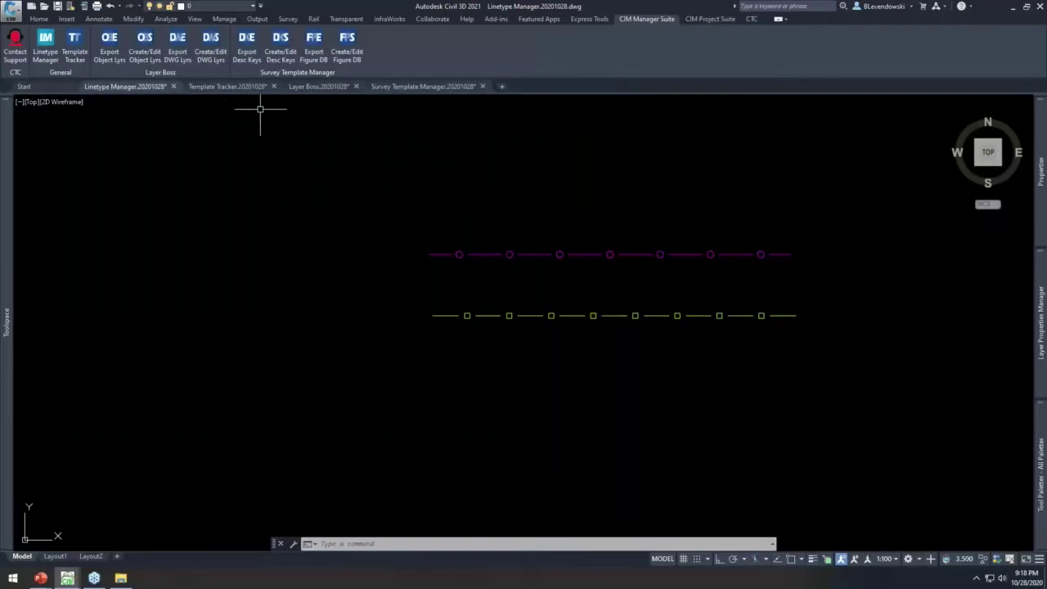
Step: Switch to the Template Tracker drawing and try to delete the C-ANNO-TABL-PATT layer
left_click(235, 88)
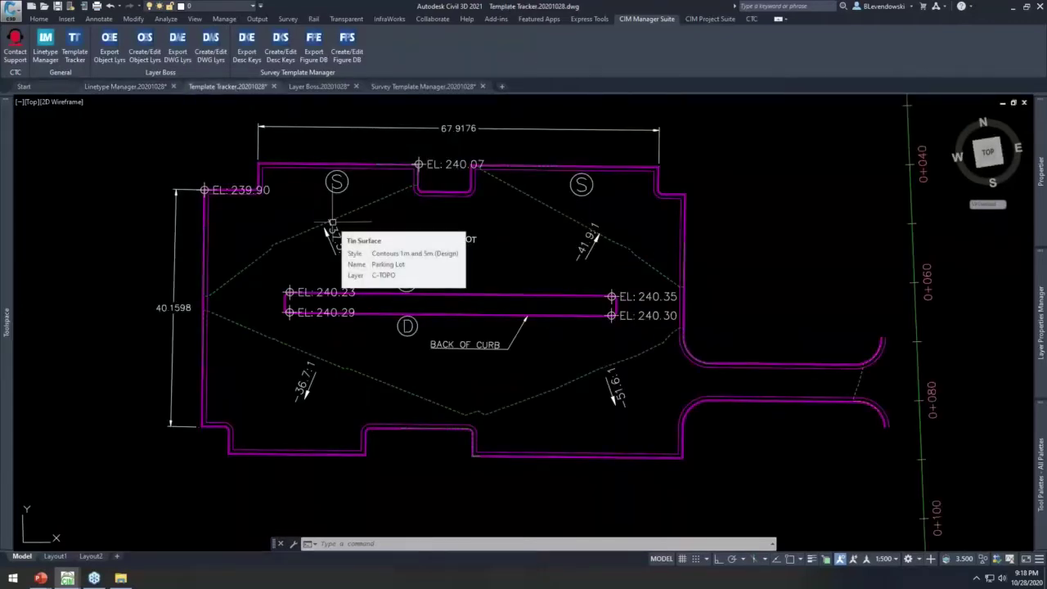
mouse_move(437, 243)
middle_mouse_down()
mouse_move(556, 247)
mouse_move(523, 260)
middle_mouse_up()
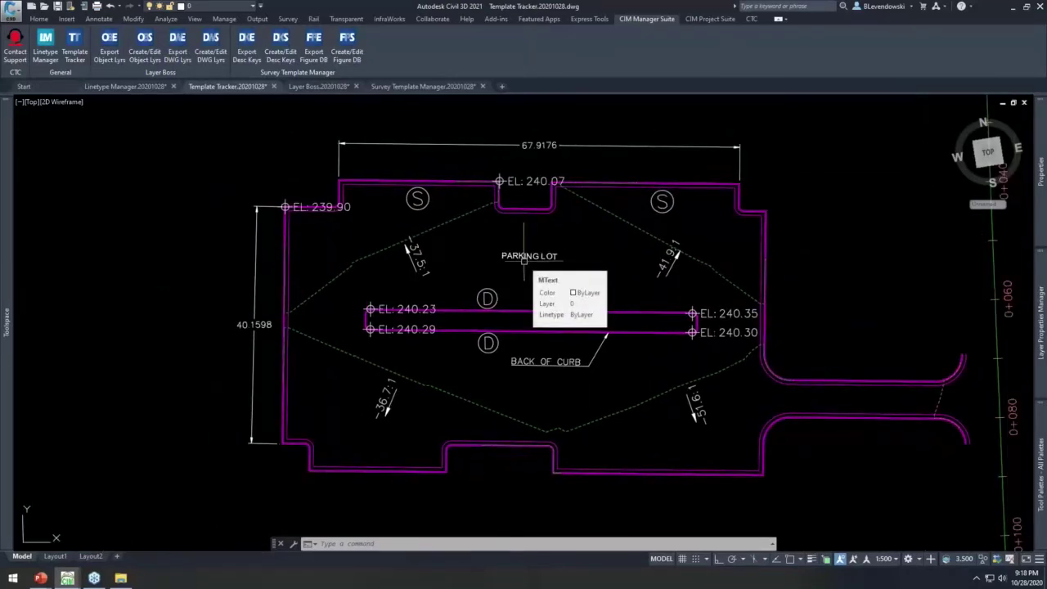
left_click(1040, 323)
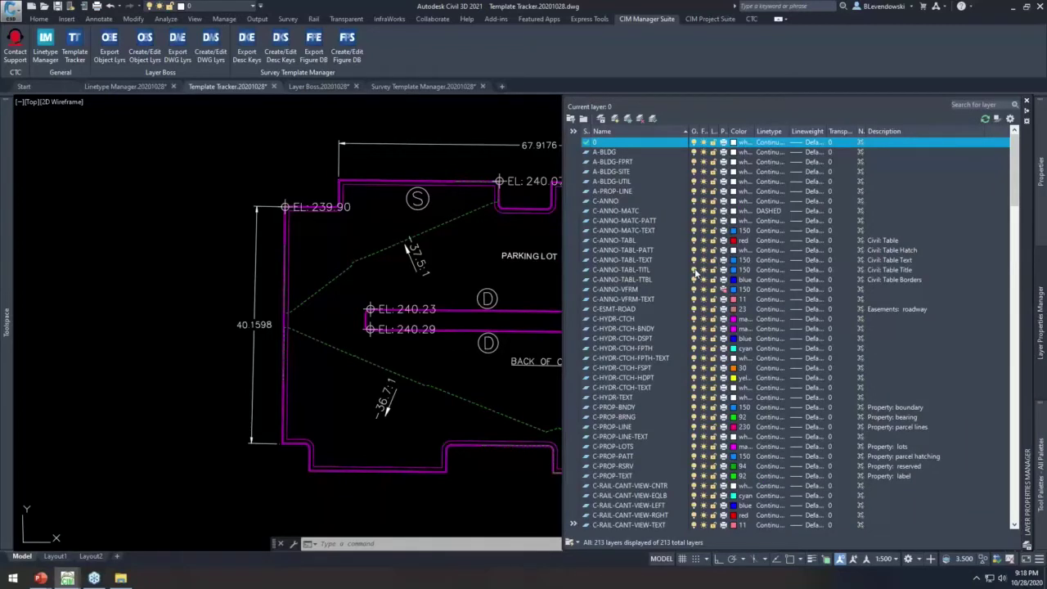
left_click(631, 250)
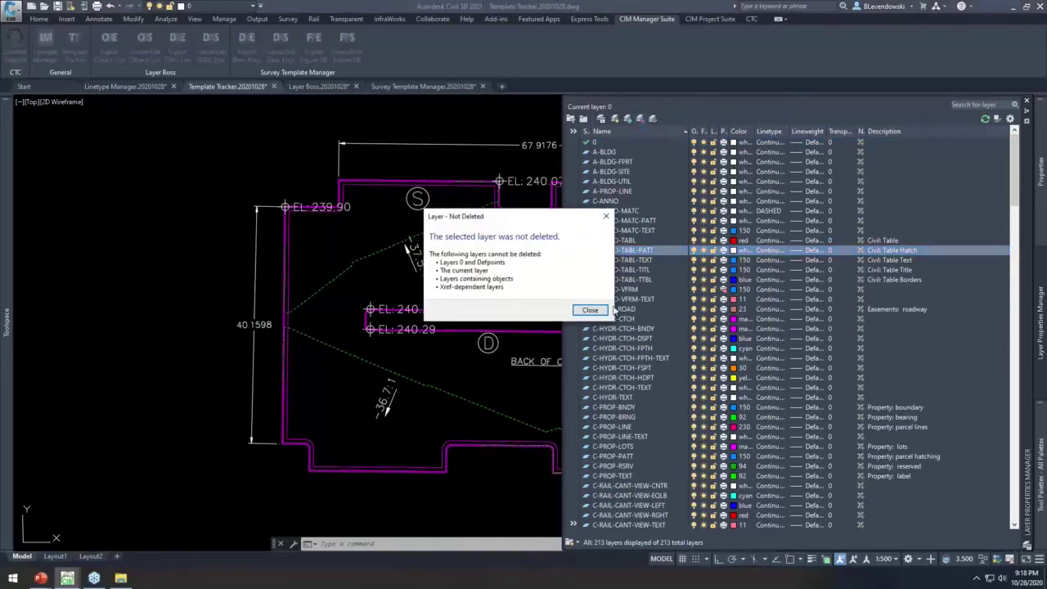
left_click(590, 312)
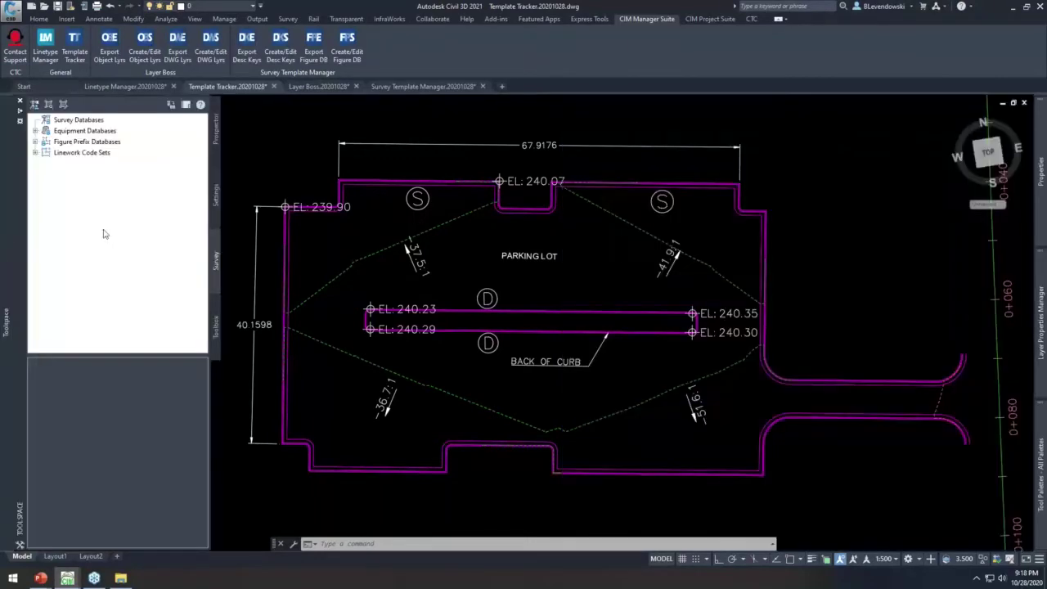
Step: Expand the Surface label styles in the Toolspace settings and examine the Contour and Slope styles
left_click(214, 143)
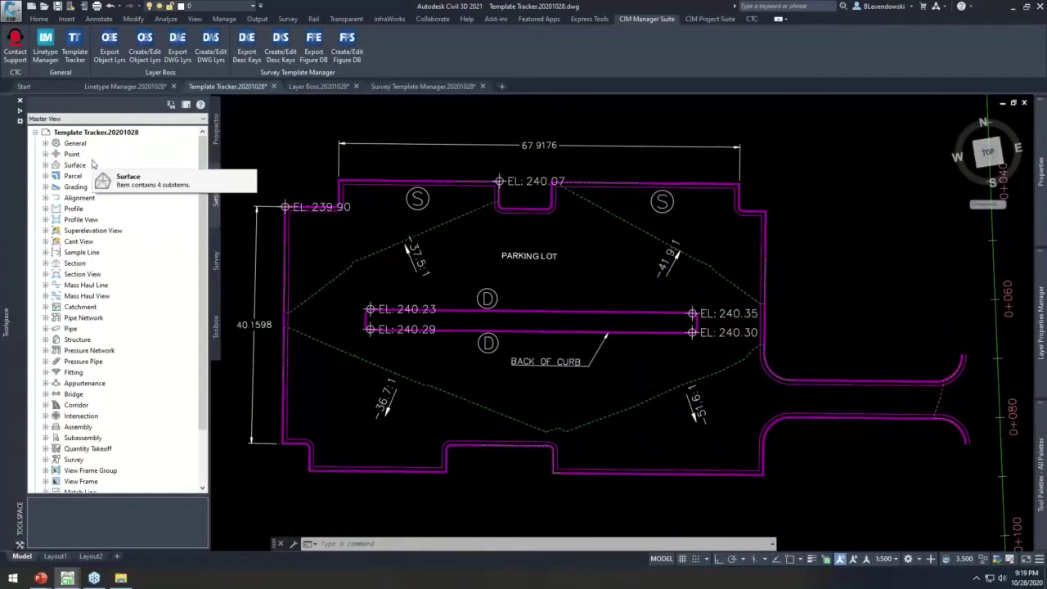
double_click(74, 164)
double_click(87, 188)
double_click(97, 198)
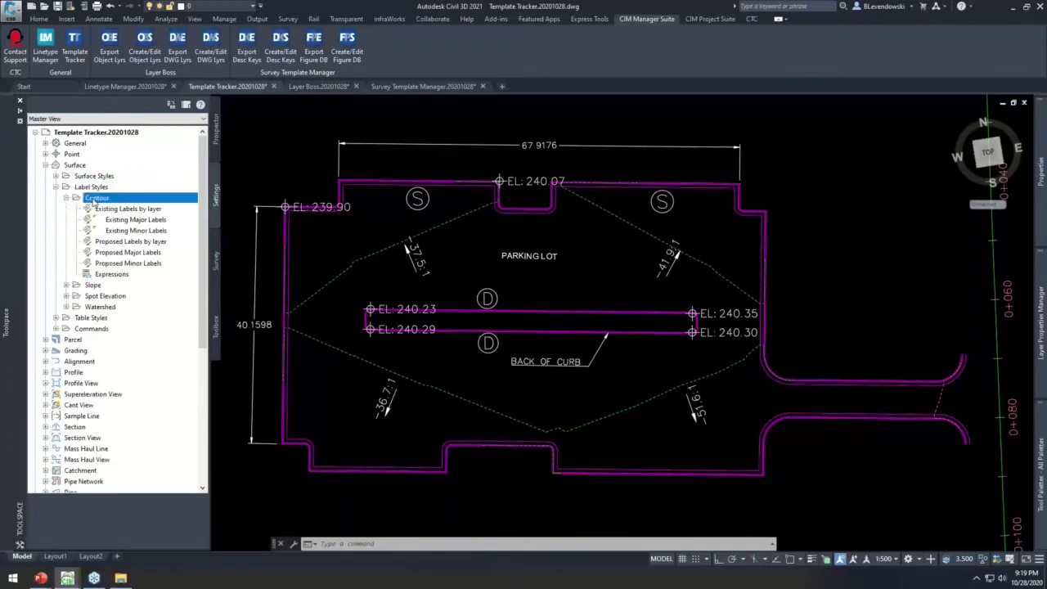
double_click(95, 285)
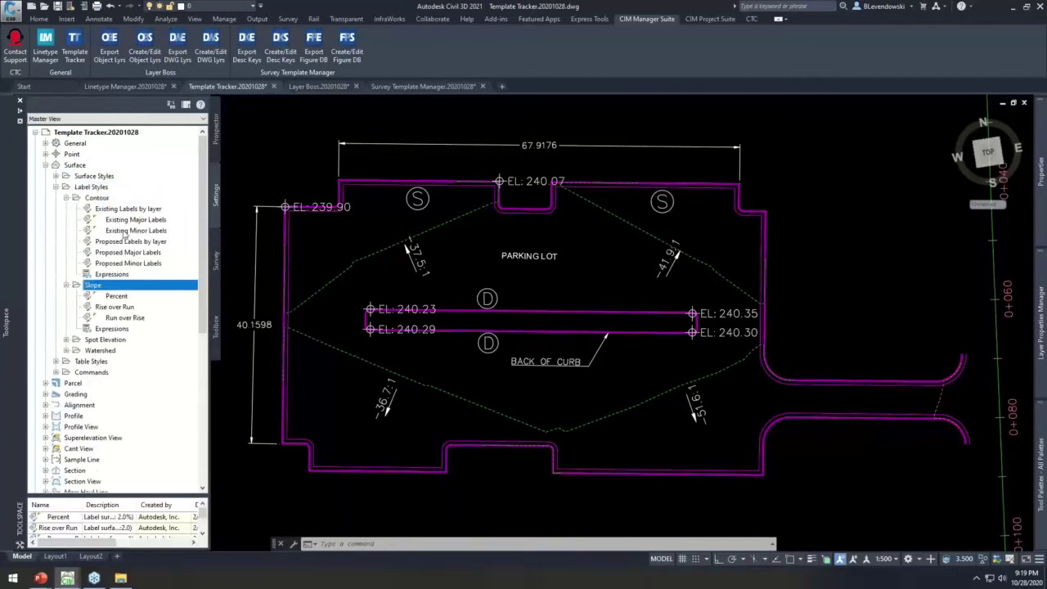
Step: Try to delete the SHR text style, then leave the text style settings
left_click(99, 19)
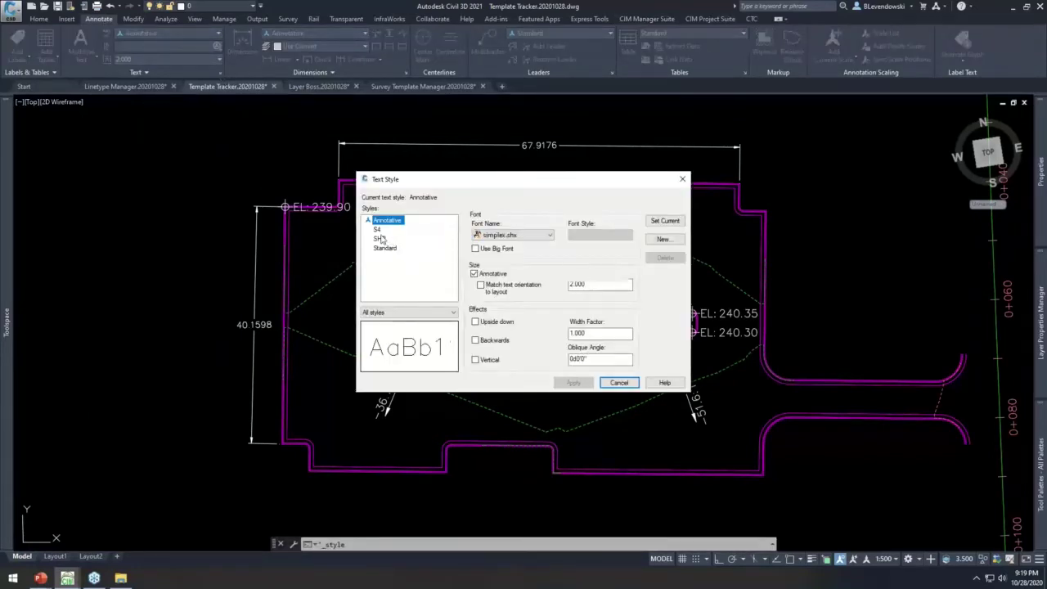
left_click(379, 238)
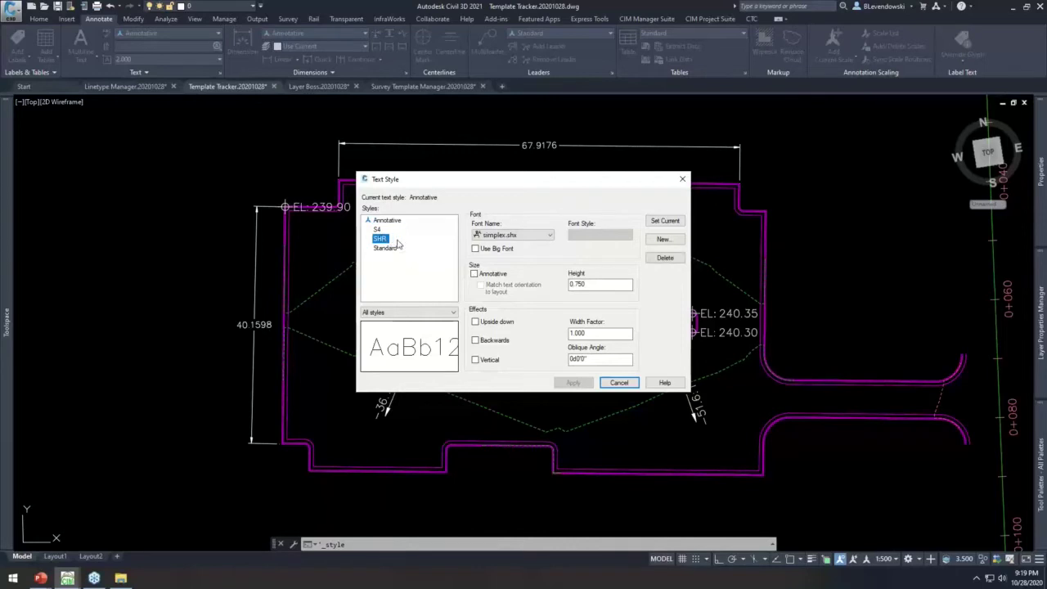
left_click(665, 258)
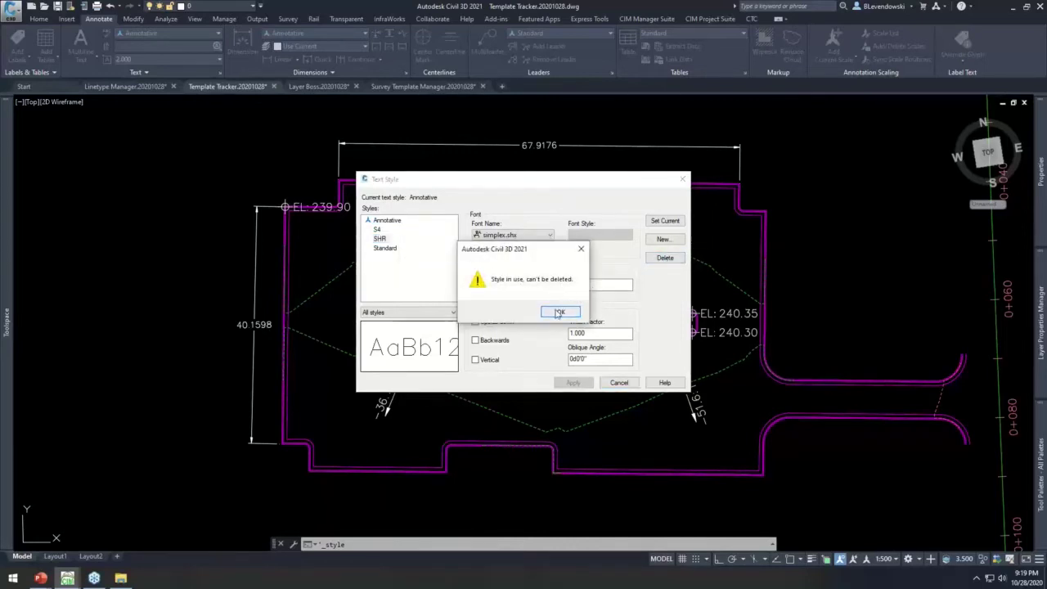
left_click(560, 311)
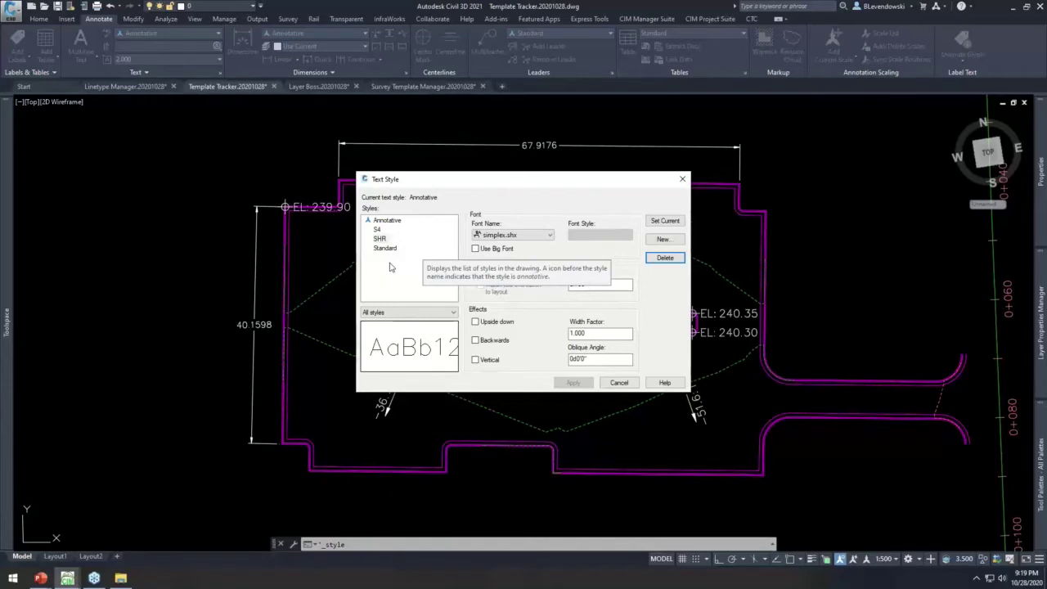
left_click(619, 382)
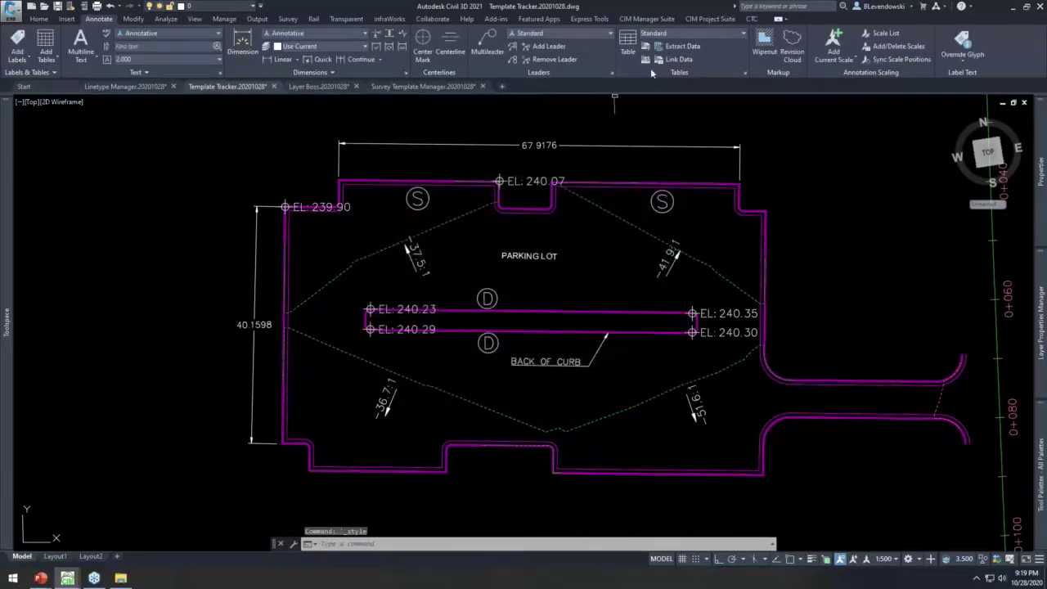
Step: Open Template Tracker and list the references to the C-ANNO-TABL-PATT layer, widening the window for the style names
left_click(647, 18)
left_click(75, 49)
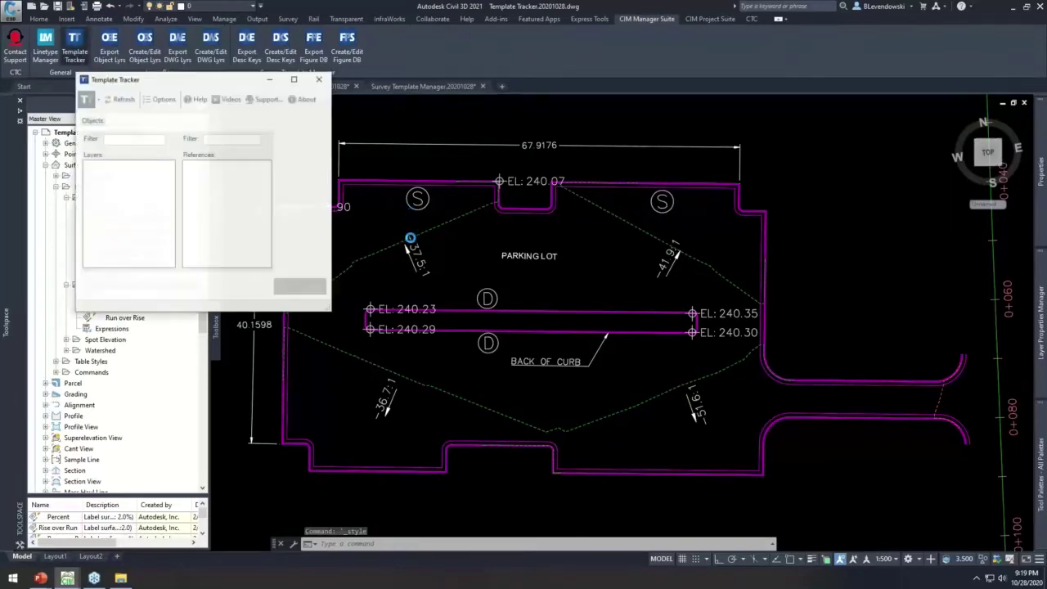
left_click_drag(235, 100, 390, 105)
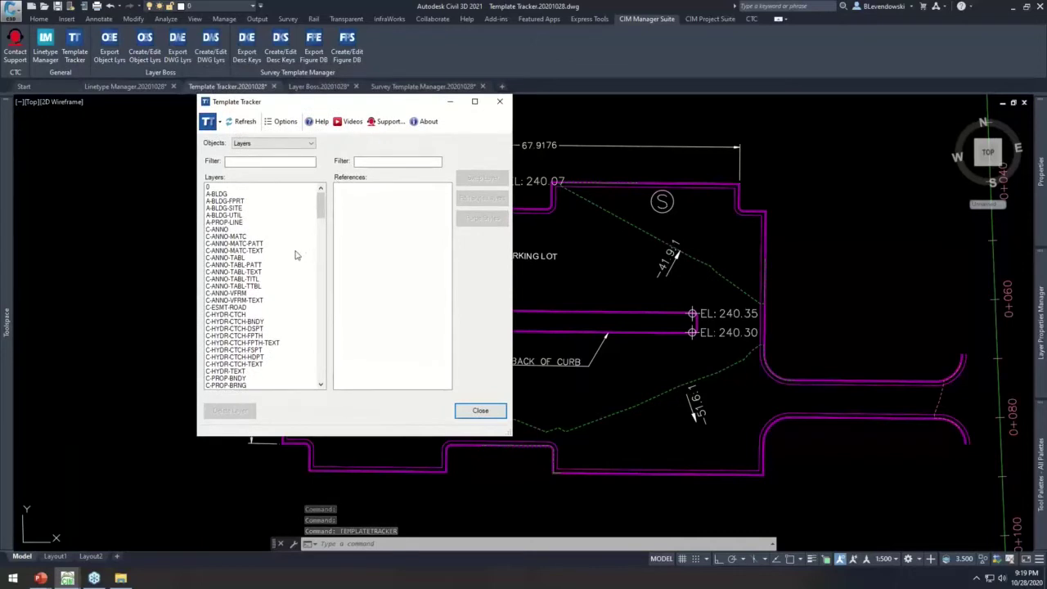
left_click(236, 265)
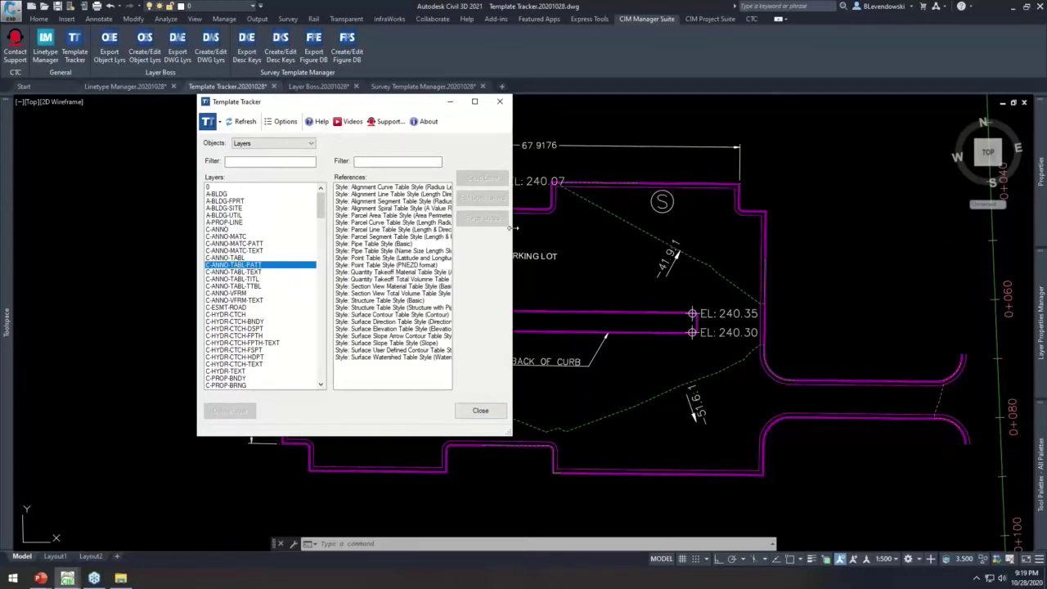
left_click_drag(514, 228, 611, 229)
left_click(424, 188)
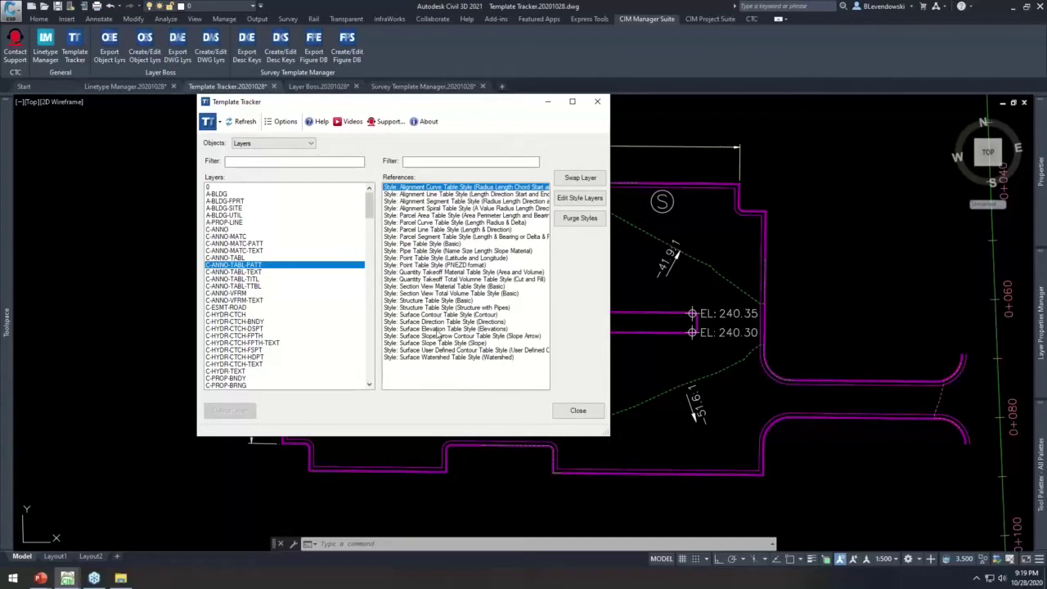
Step: Examine the layers assigned to the Alignment Segment Table Style's components, then leave them without editing
left_click(439, 202)
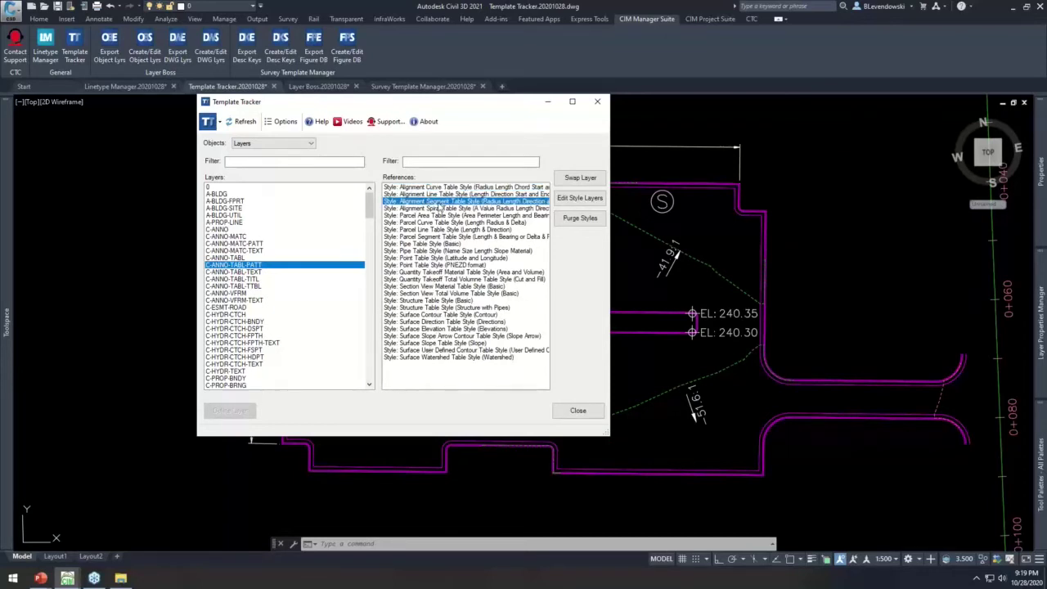
left_click(582, 198)
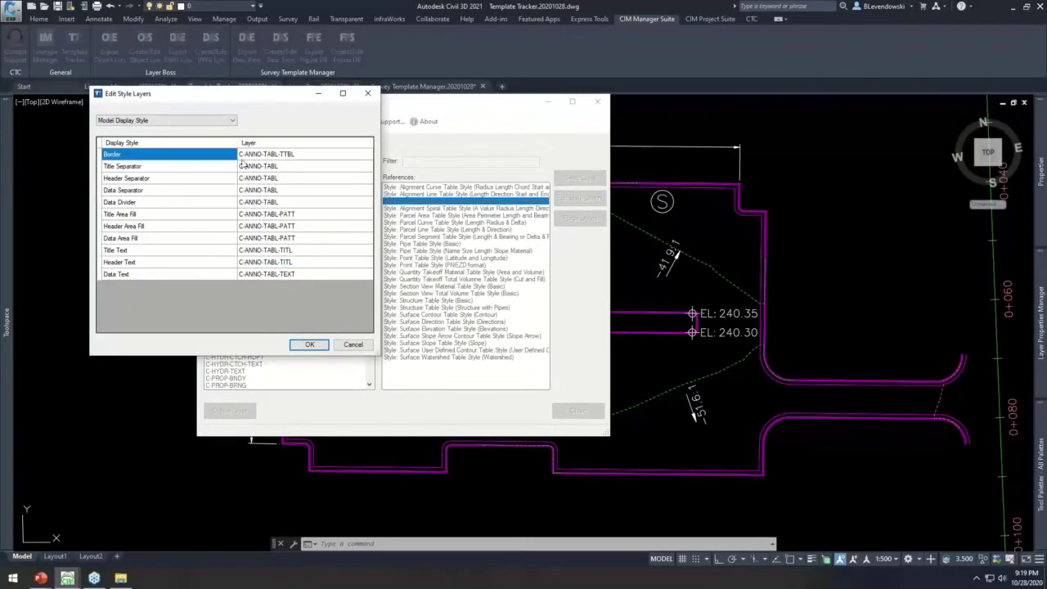
left_click(353, 344)
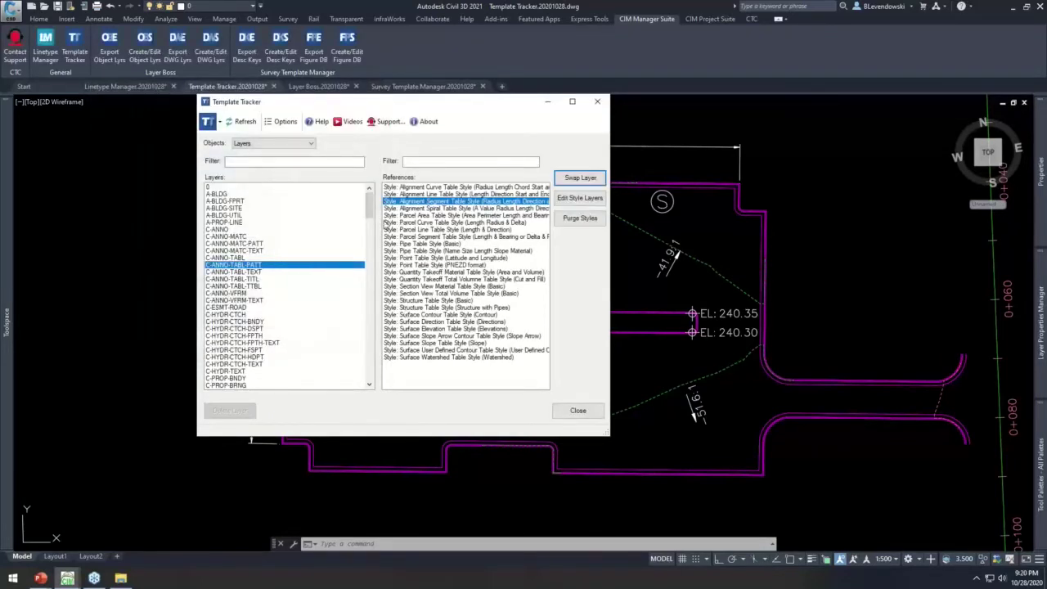
Step: Swap all styles referencing C-ANNO-TABL-PATT to the C-ANNO-TABL layer, then try to delete the C-ANNO-TABL-PATT layer
left_click(401, 187)
left_click(412, 357, "shift")
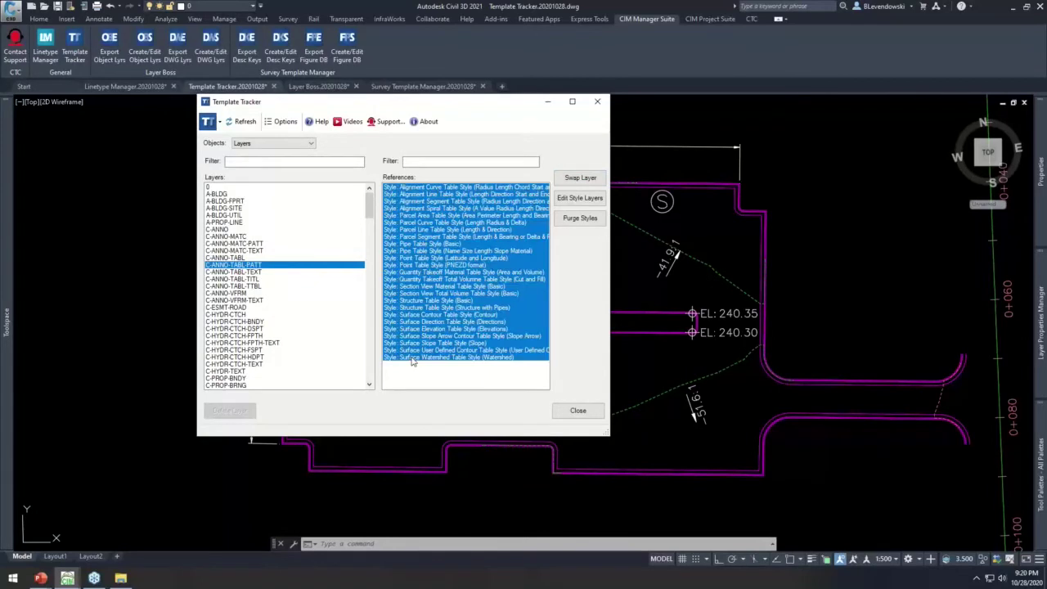
left_click(580, 177)
left_click(358, 278)
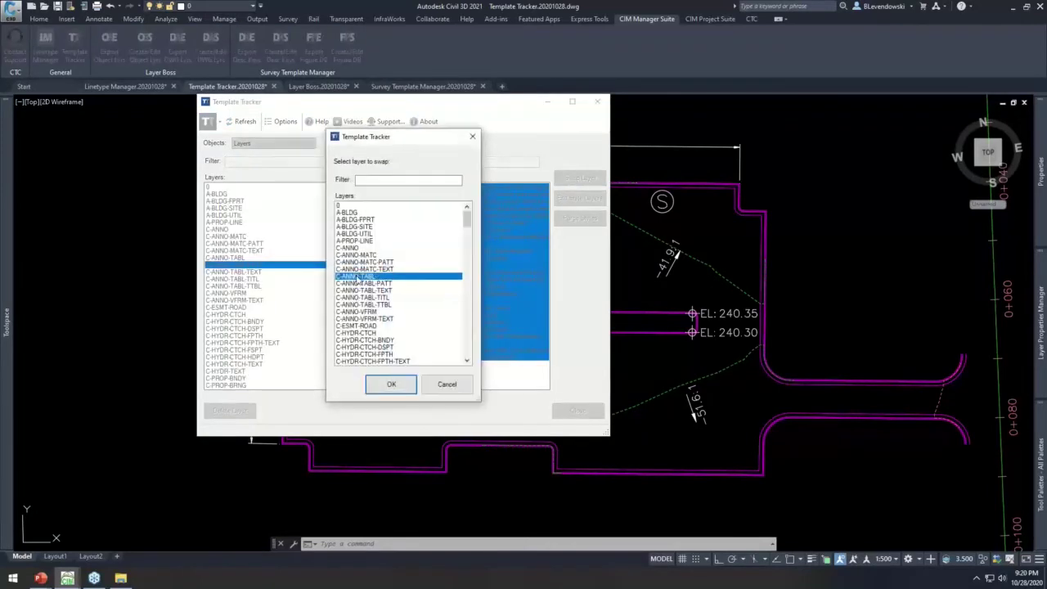
left_click(391, 385)
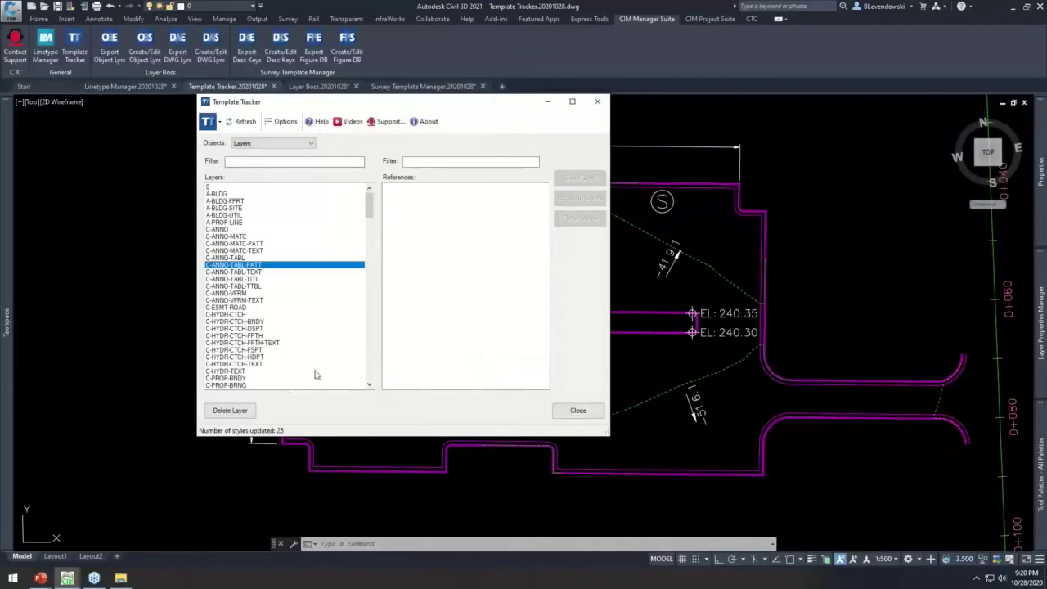
left_click(231, 411)
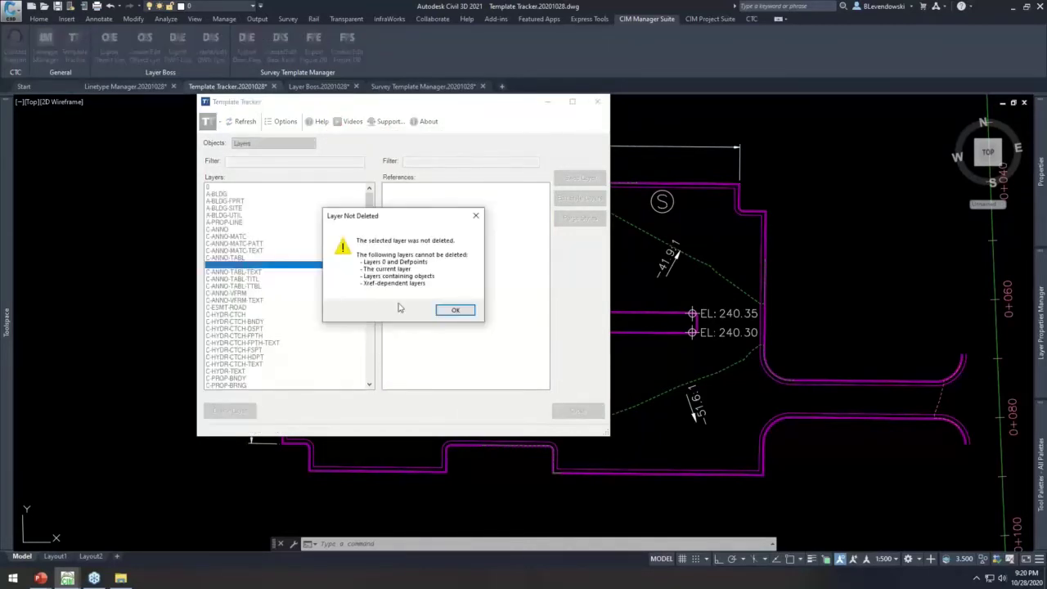
left_click(454, 310)
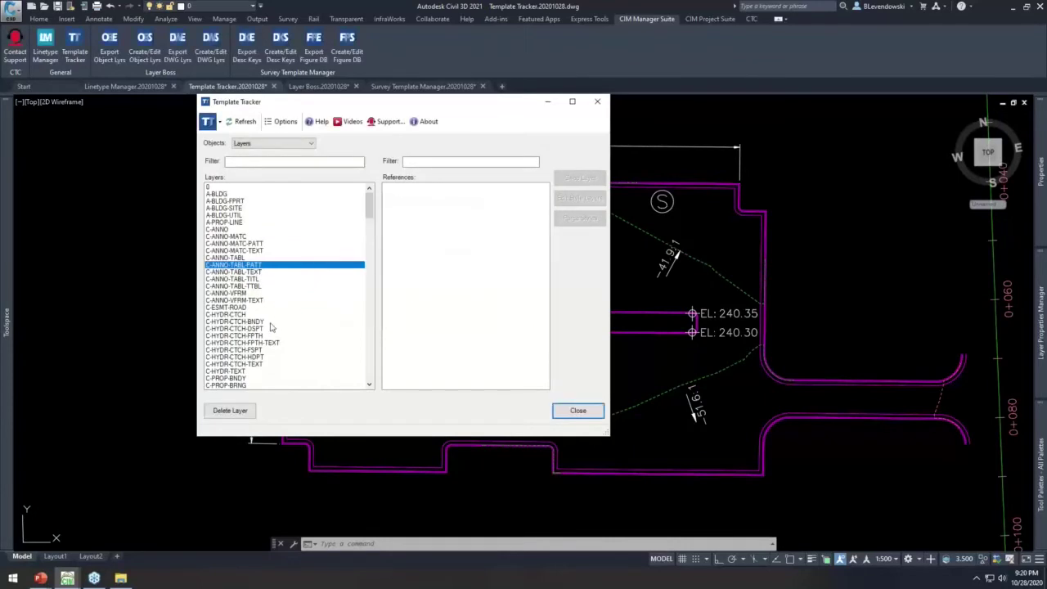
Step: Swap all surface styles referencing C-TINN-BNDY to the C-TINN layer and delete the C-TINN-BNDY layer
scroll(268, 326, "down", 12)
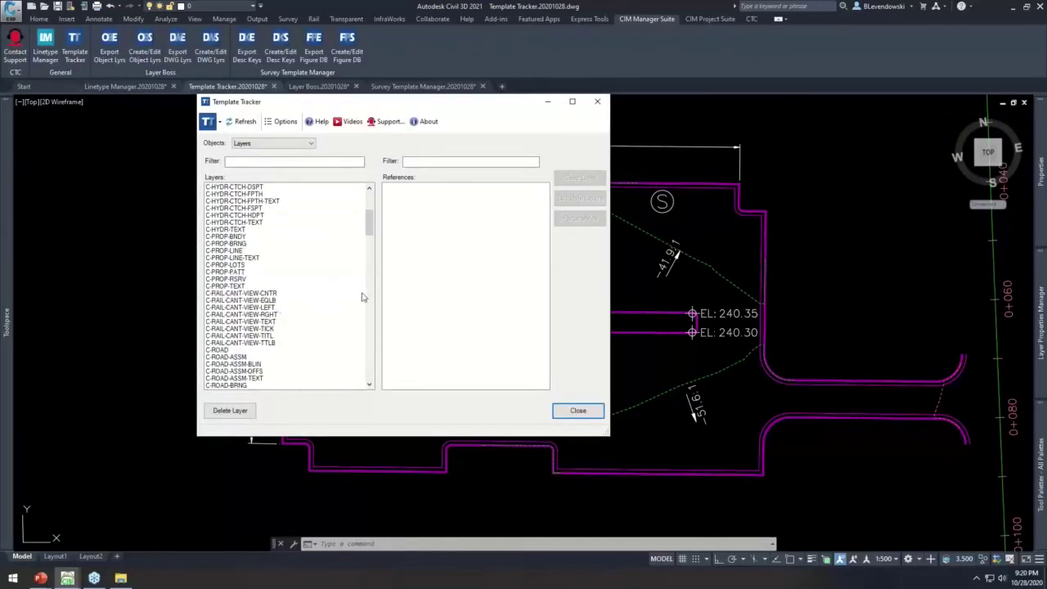
scroll(345, 279, "down", 15)
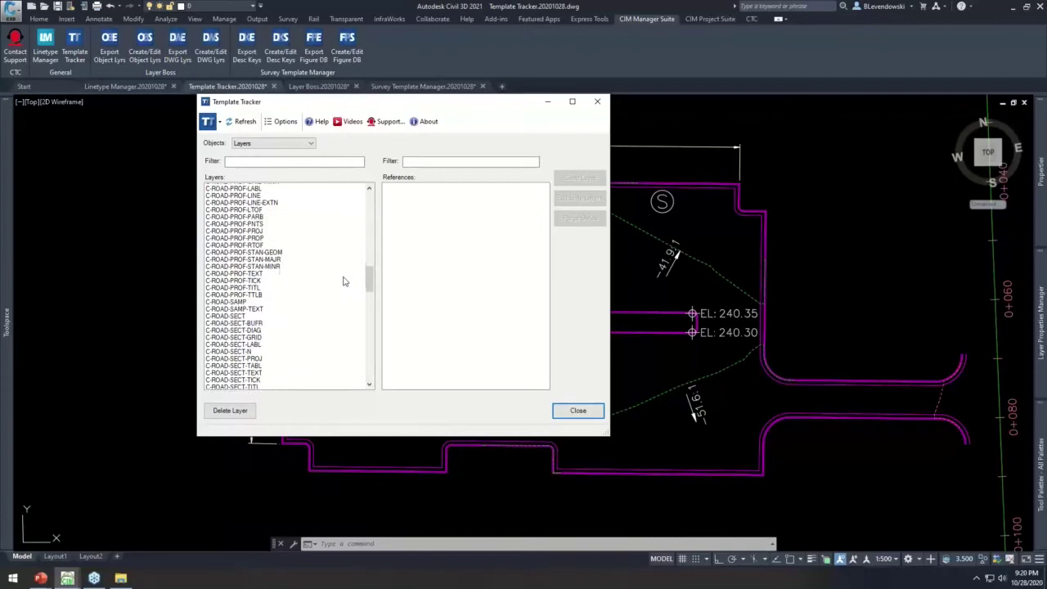
scroll(344, 280, "down", 7)
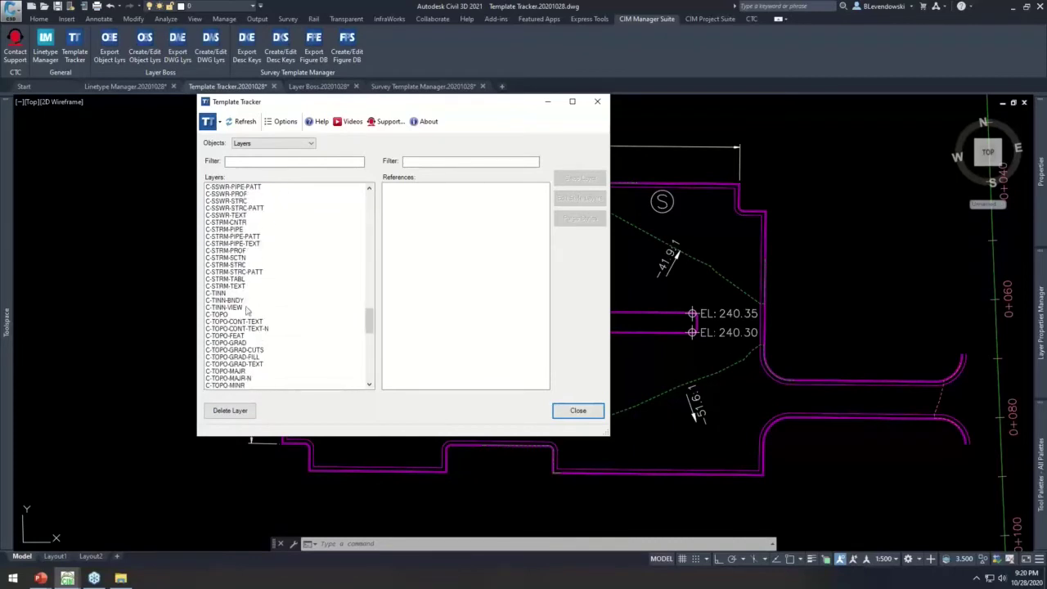
left_click(228, 301)
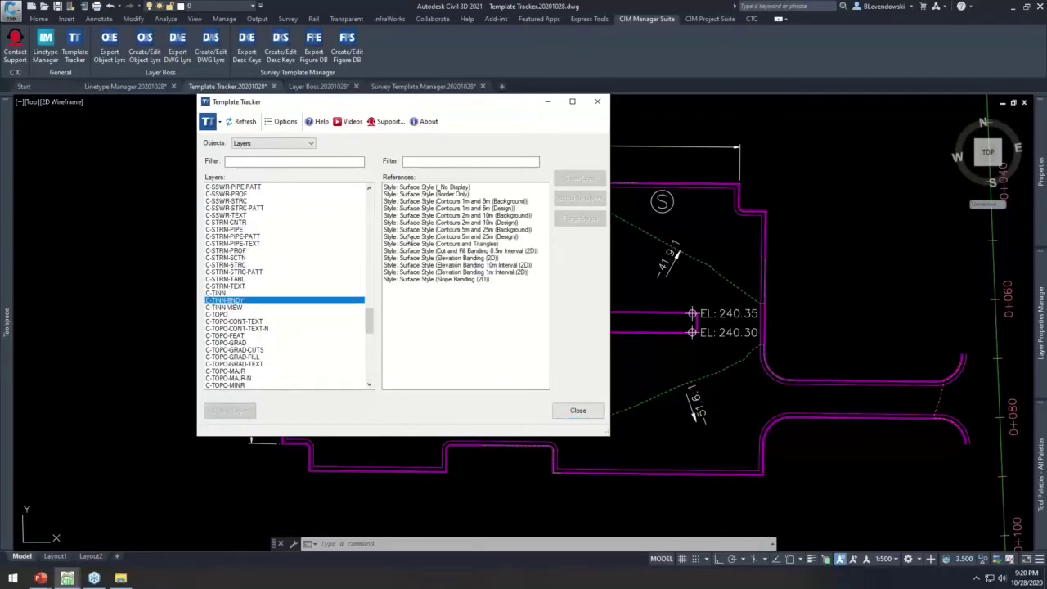
left_click(433, 188)
left_click(451, 280, "shift")
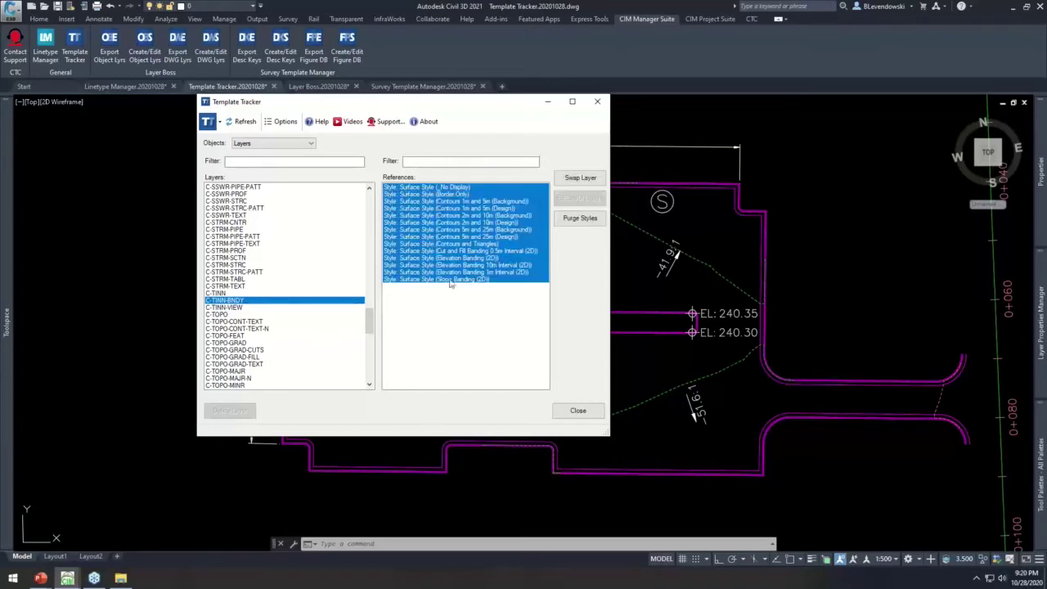
left_click(580, 178)
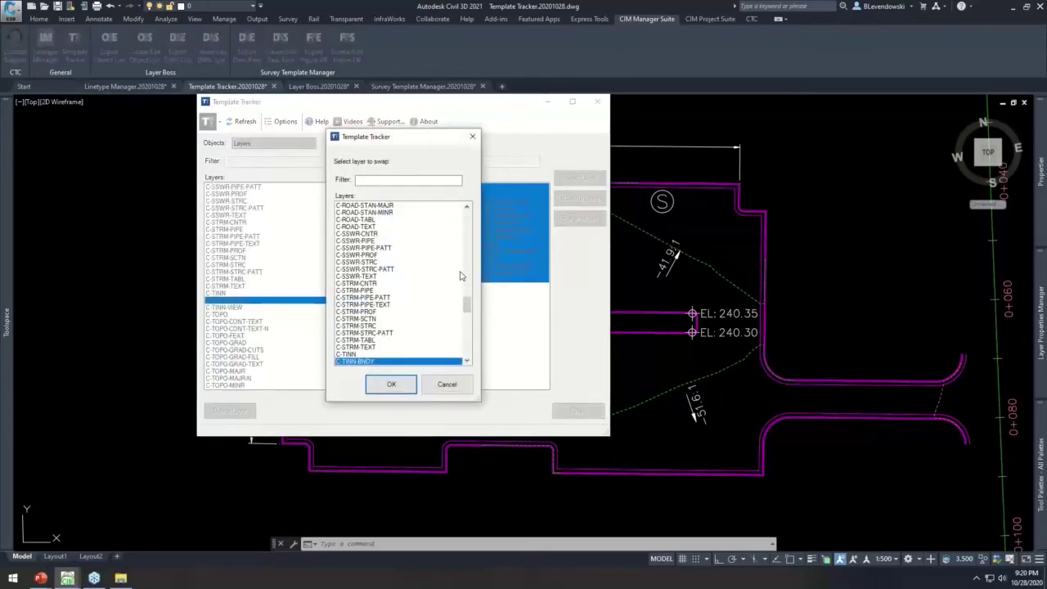
left_click(348, 354)
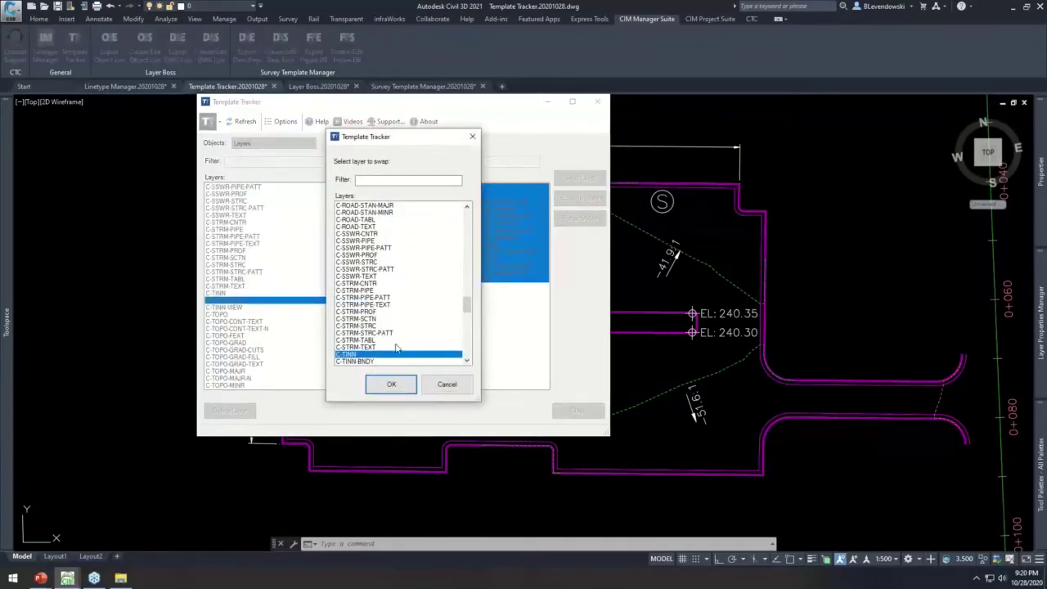
left_click(392, 384)
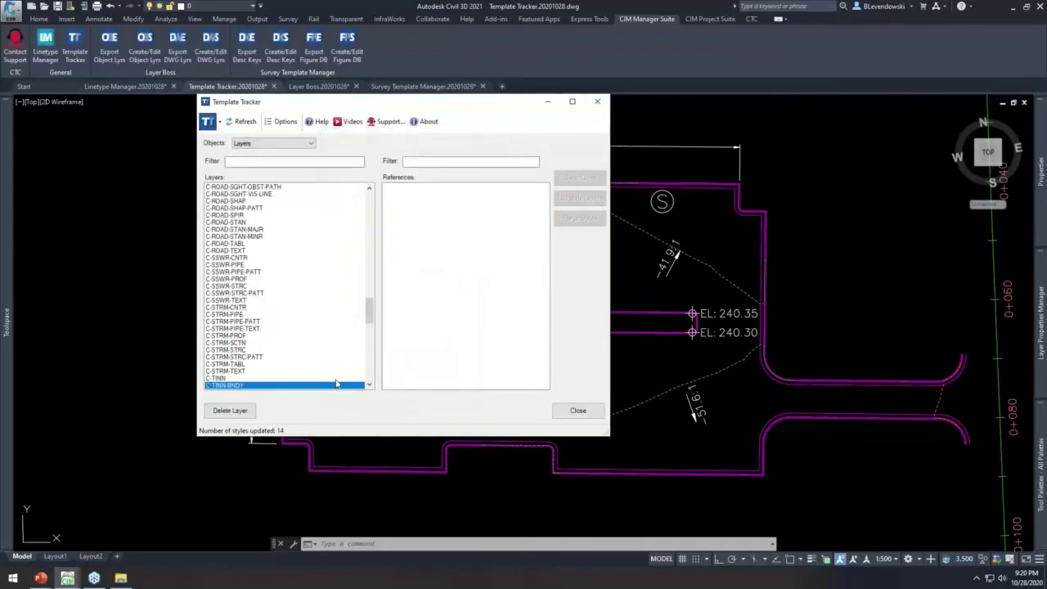
left_click(245, 410)
scroll(292, 365, "down", 7)
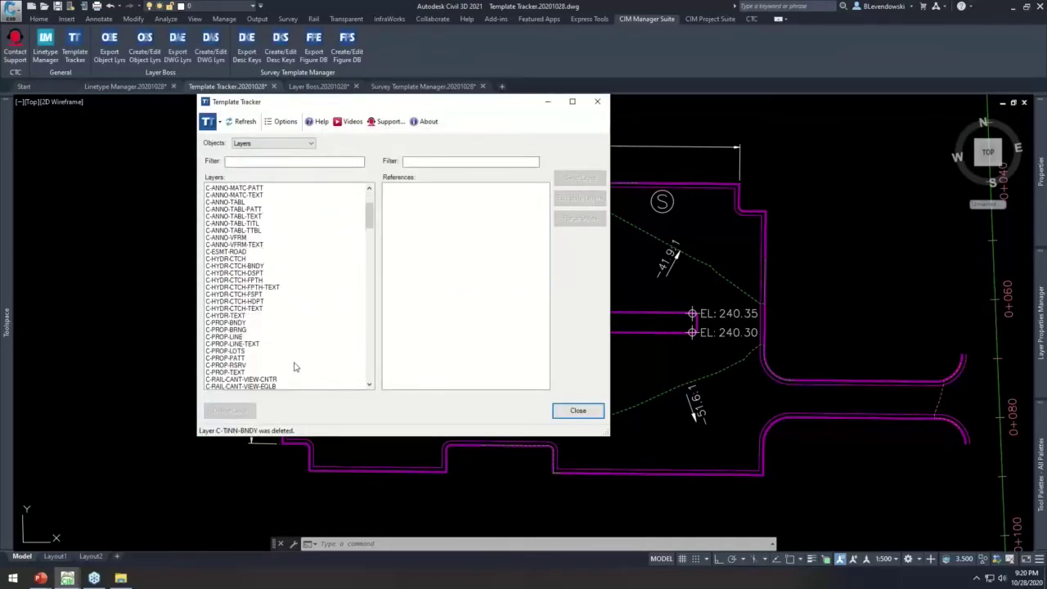
scroll(276, 358, "down", 2)
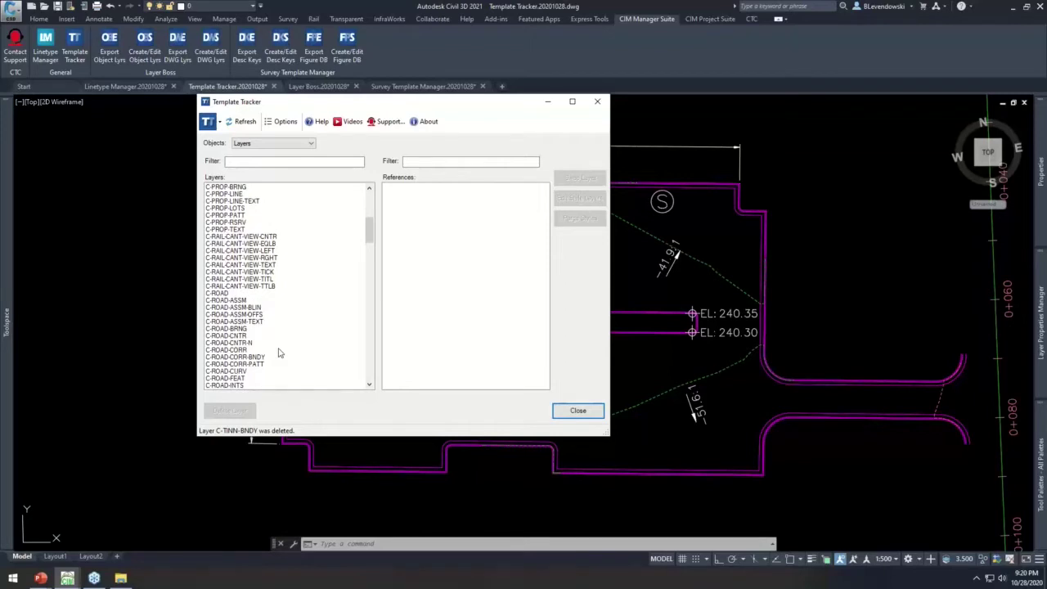
Step: Track text styles instead of layers and swap all blocks referencing the SHR text style to Standard
left_click(277, 144)
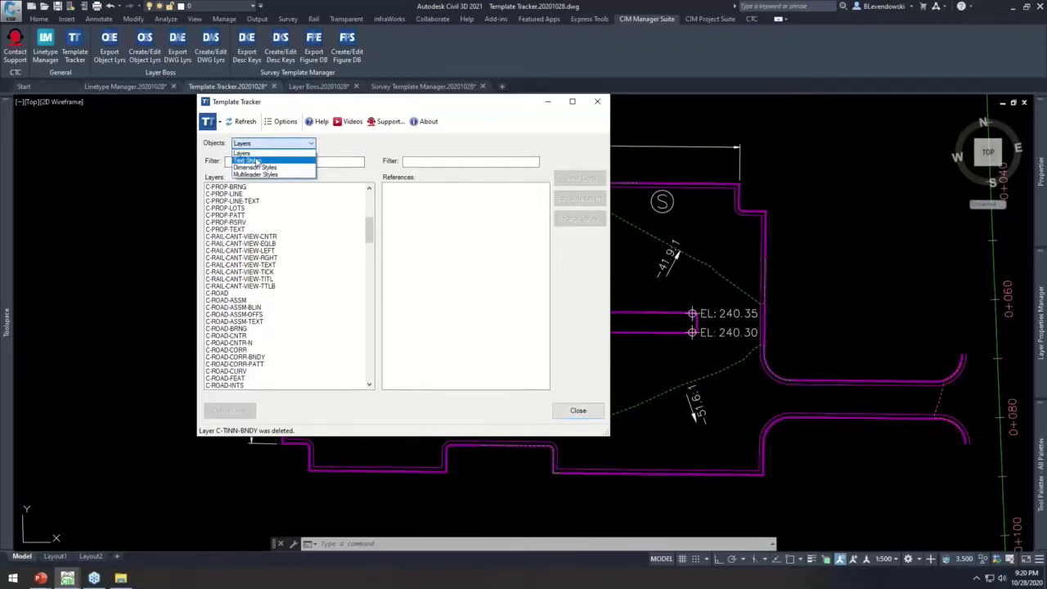
left_click(257, 161)
left_click(214, 202)
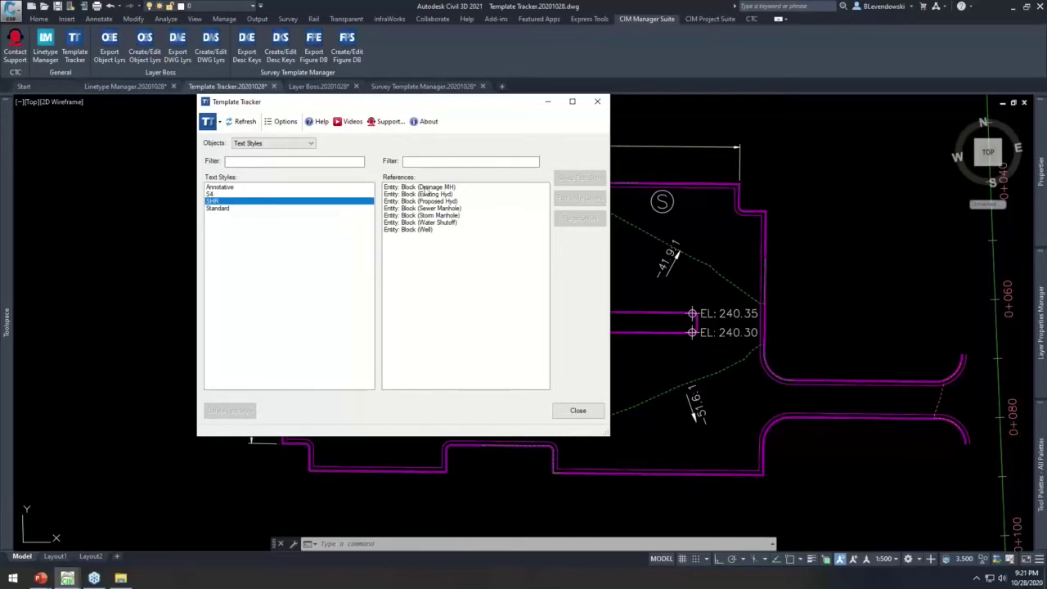
left_click(421, 187)
left_click_drag(413, 100, 248, 81)
left_click(243, 211, "shift")
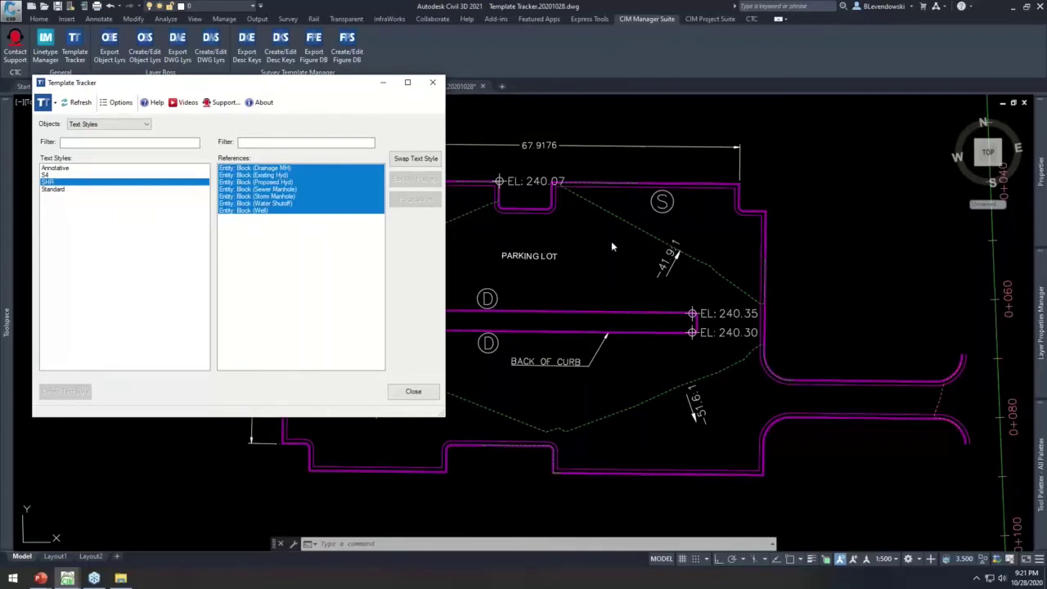
left_click(416, 159)
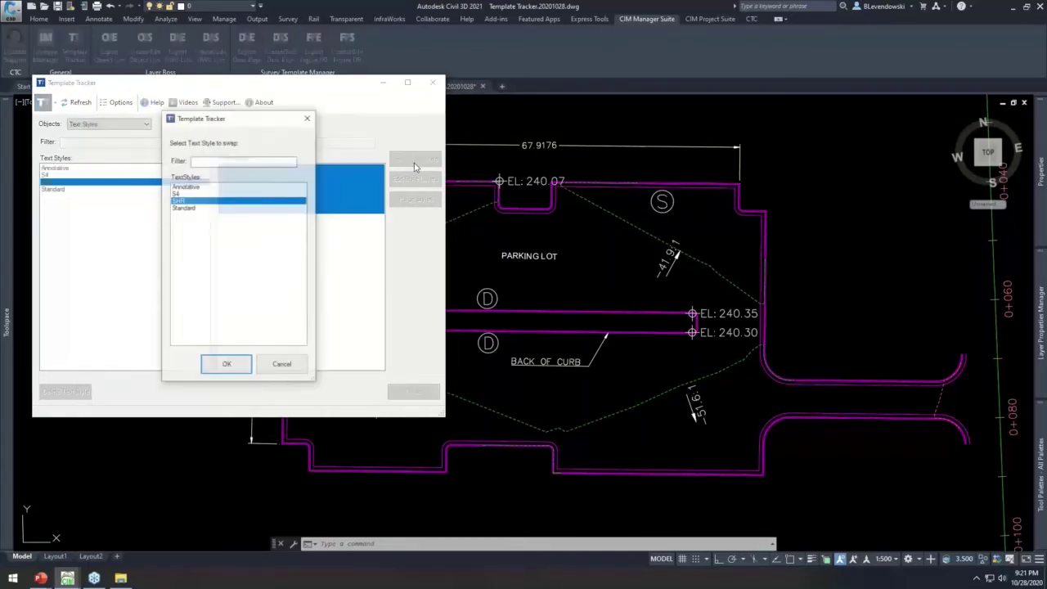
left_click(185, 208)
left_click(228, 366)
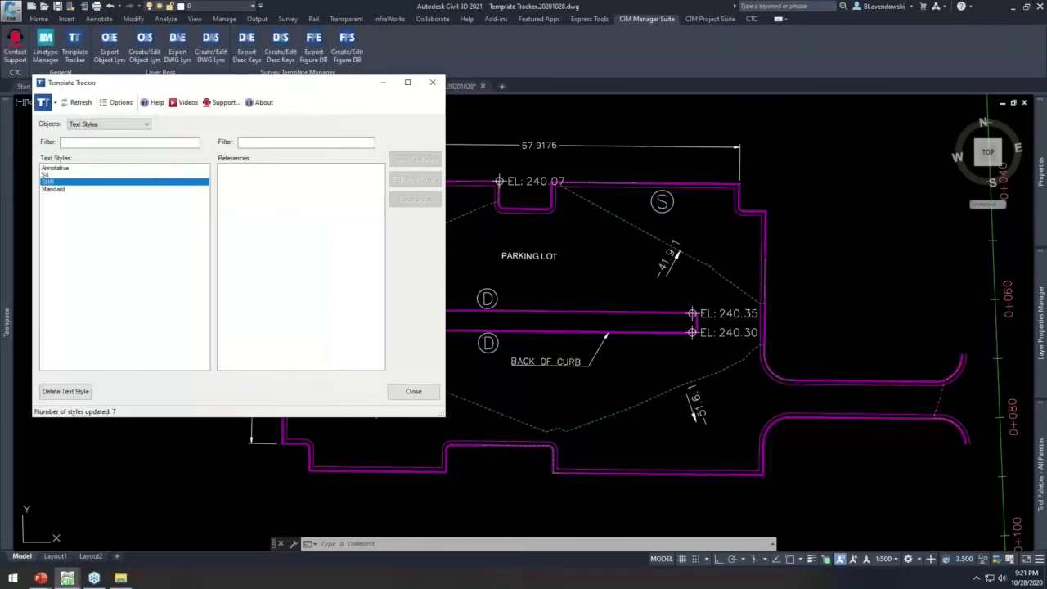
Step: Regenerate the whole drawing to check the manhole block labels, then delete the SHR text style
type("rea")
key("Return")
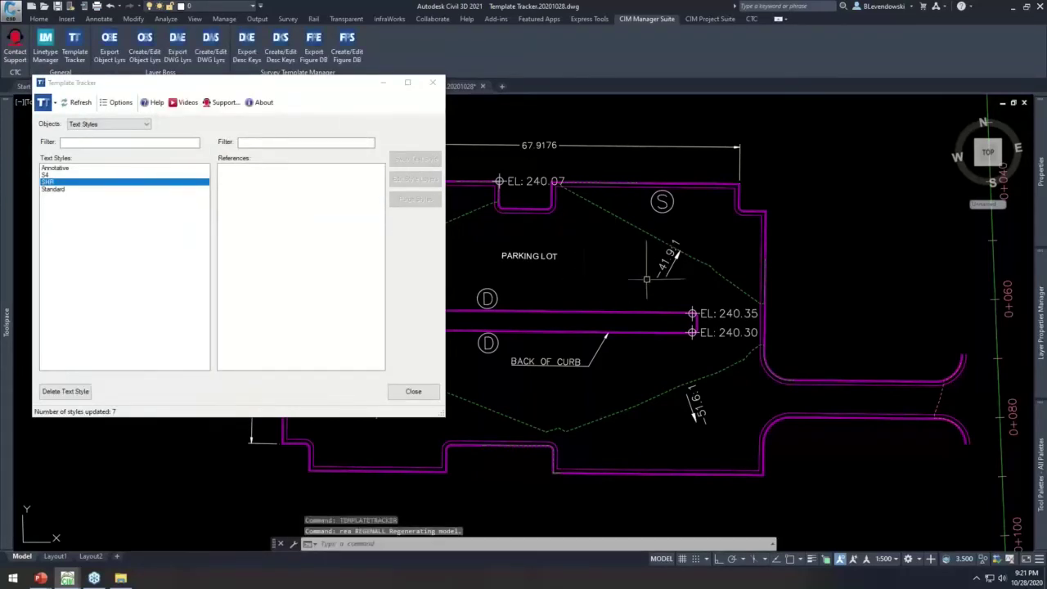
middle_click_drag(617, 263, 698, 268)
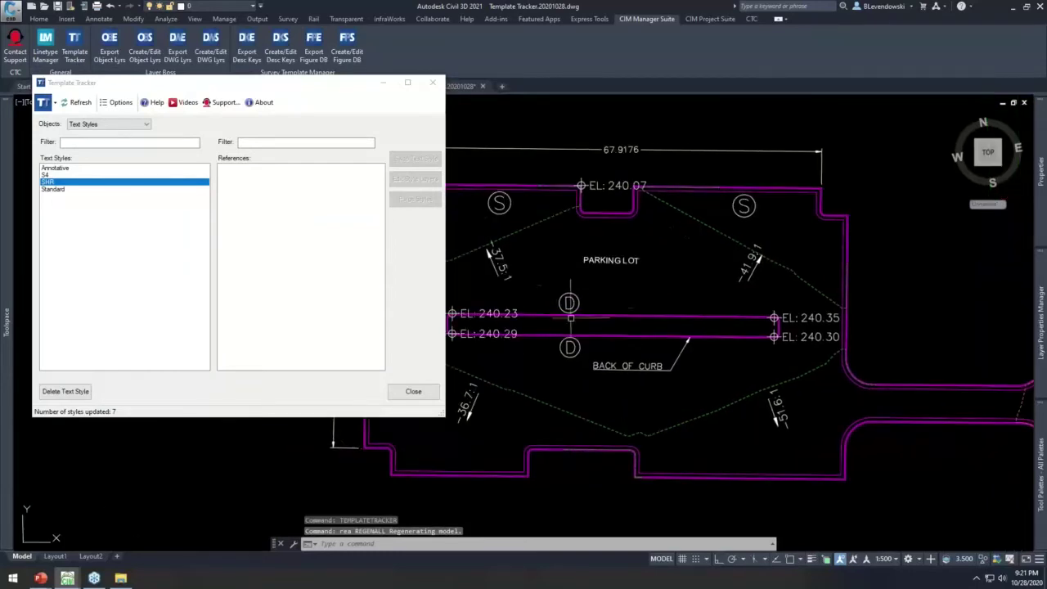
left_click(54, 189)
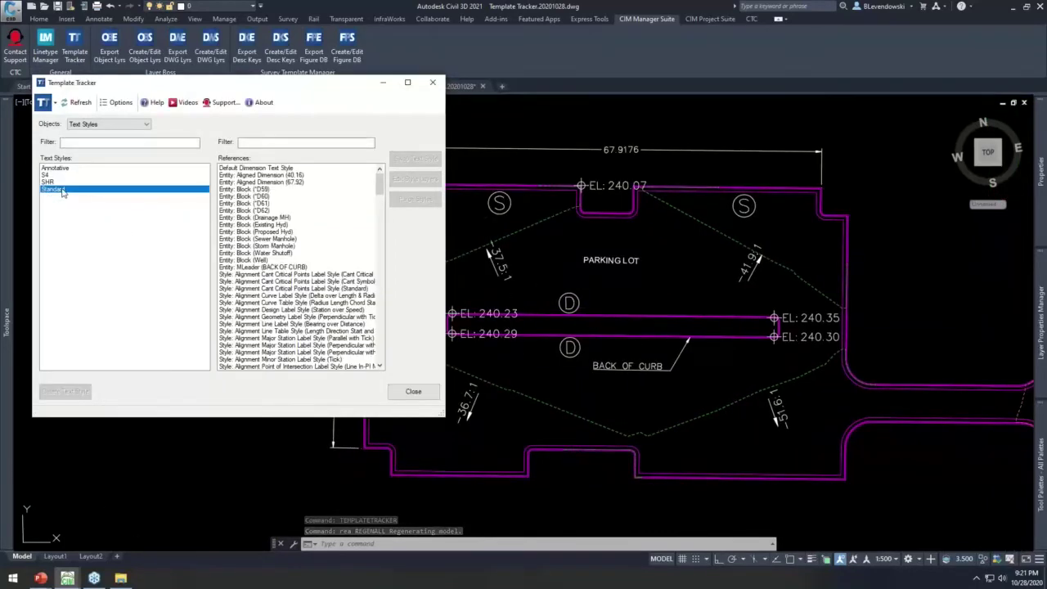
left_click(65, 391)
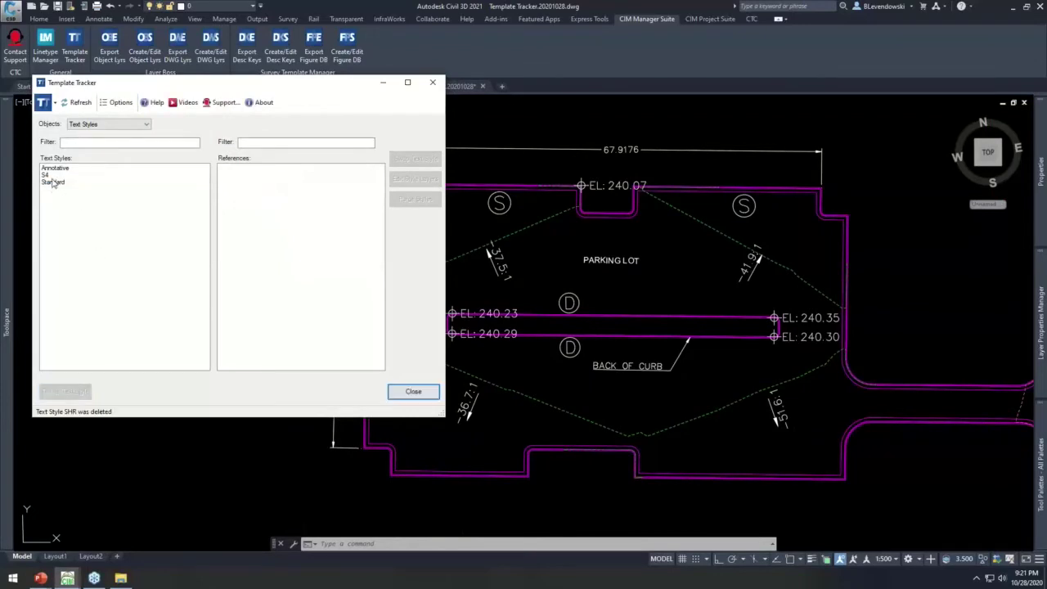
Step: Examine the references to the Standard text style, including the aligned dimensions, blocks and alignment label styles
left_click(52, 183)
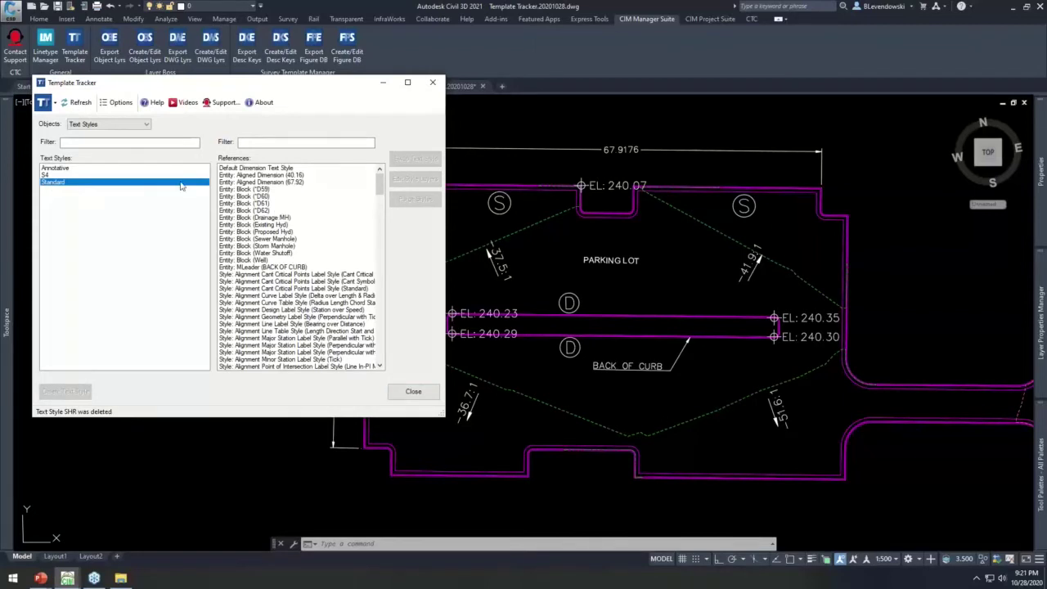
left_click(282, 168)
left_click(255, 176)
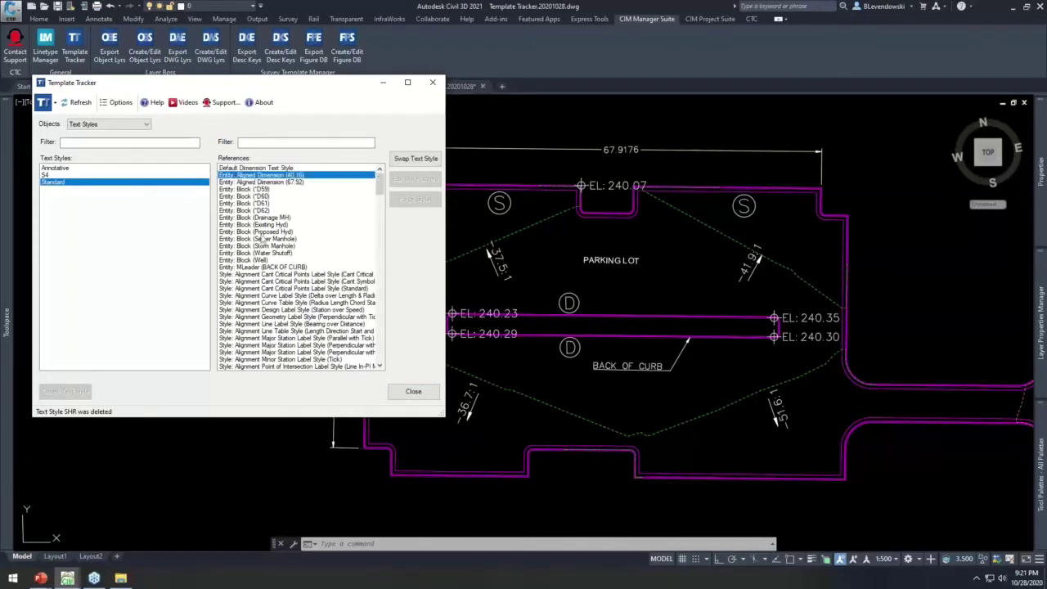
scroll(273, 225, "down", 8)
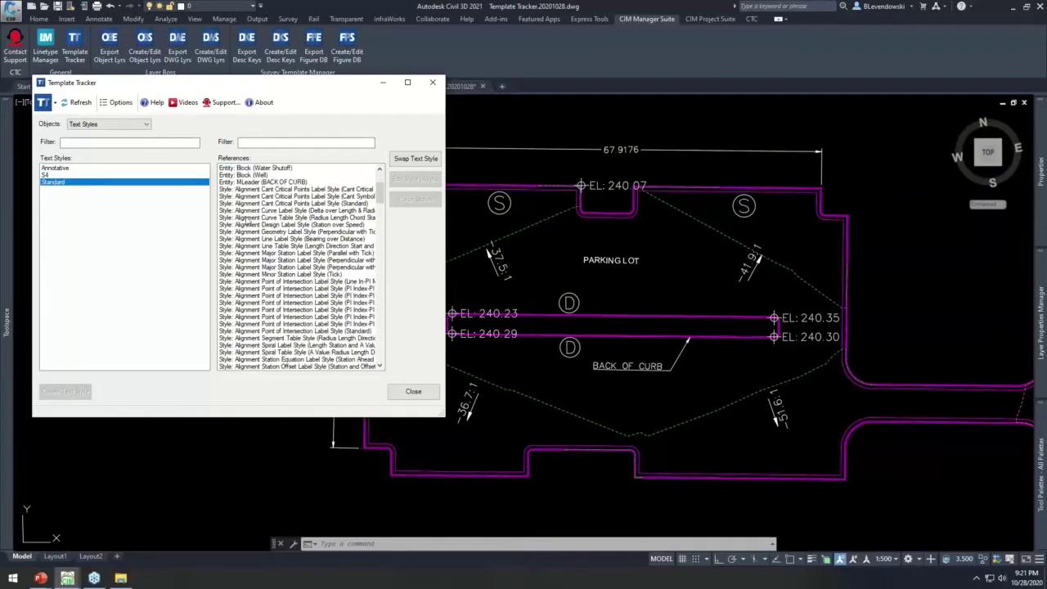
scroll(249, 237, "up", 8)
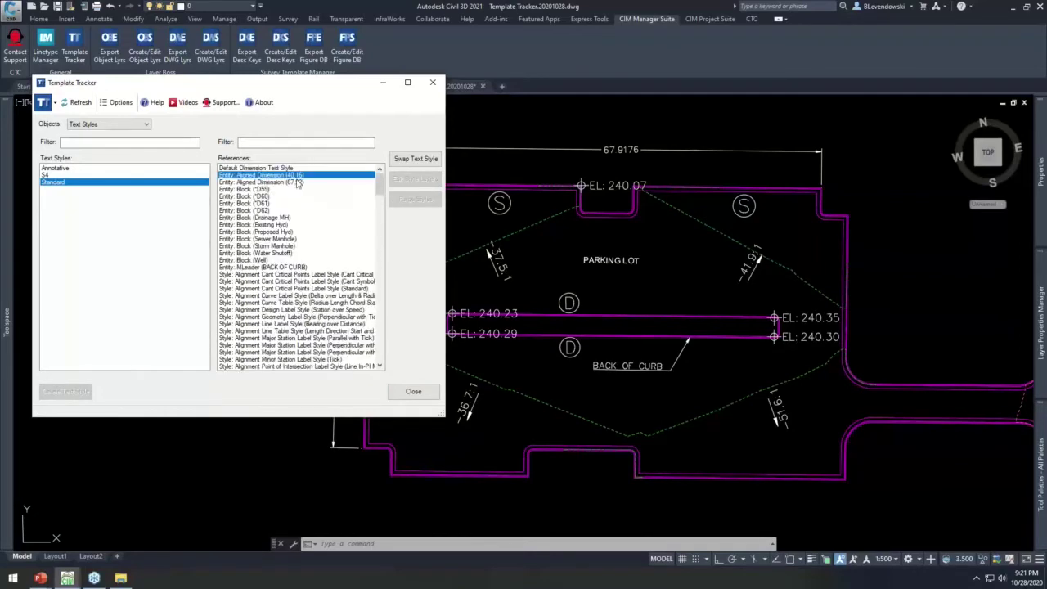
Step: Swap every reference to the Standard text style to the Annotative text style and list Annotative's references
left_click_drag(381, 183, 378, 353)
left_click(301, 366, "shift")
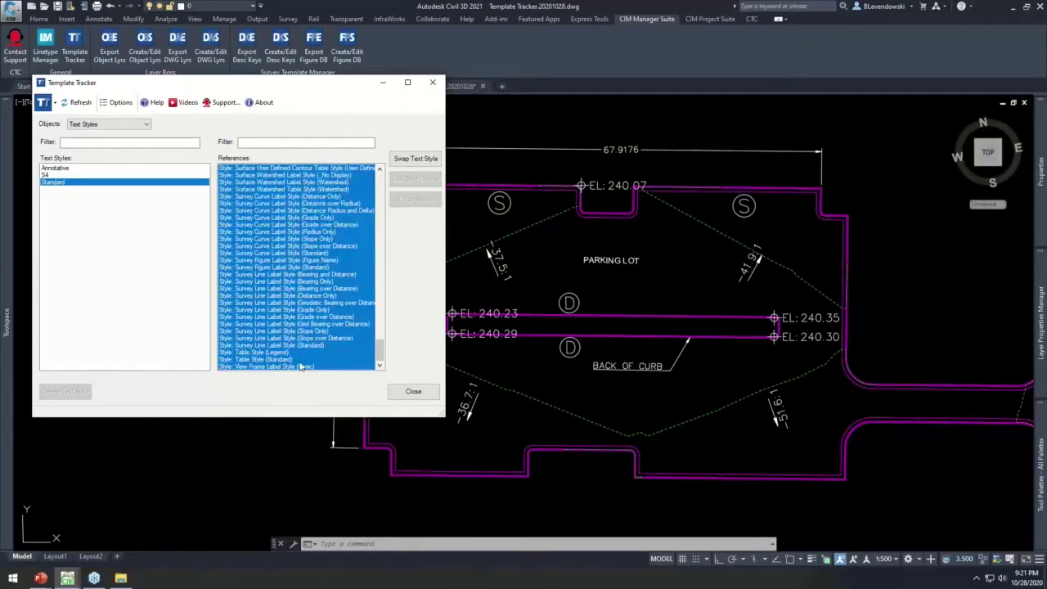
left_click(415, 159)
left_click(191, 193)
left_click(233, 365)
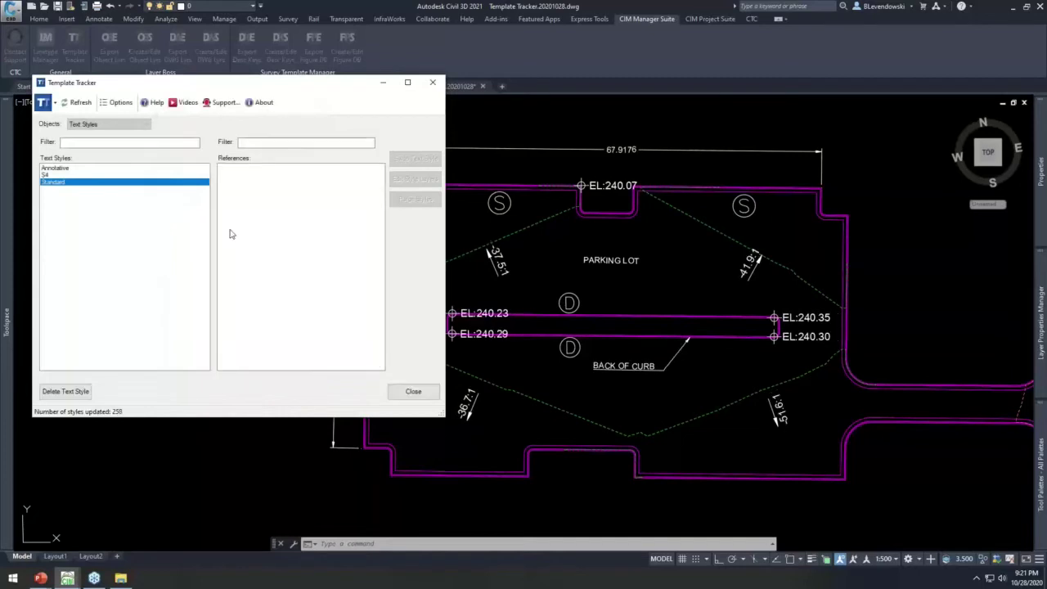
left_click(56, 168)
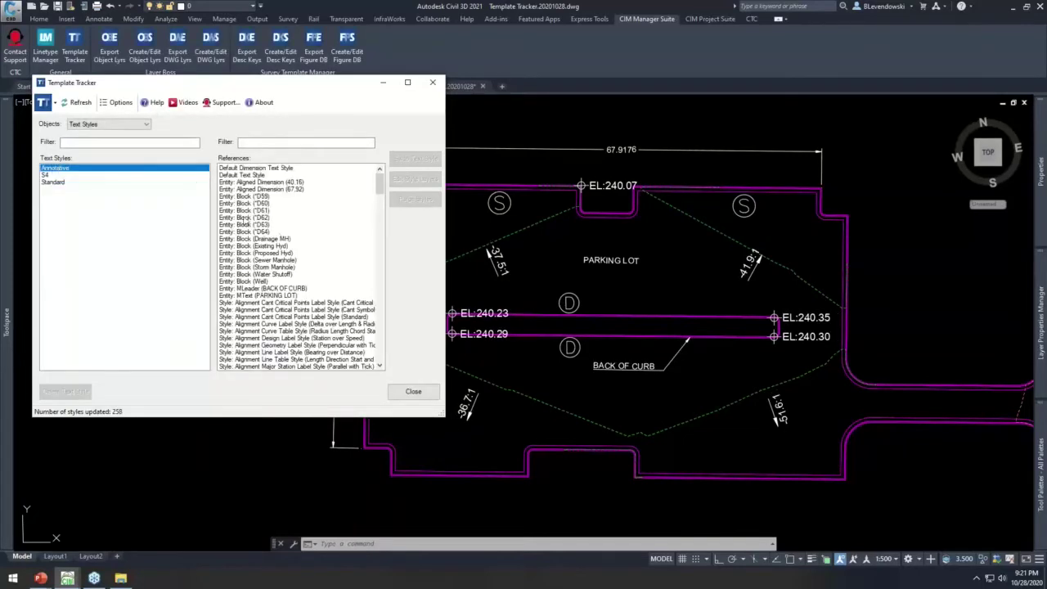
Step: Switch the tracked objects to dimension styles and on to multileader styles, and move the Template Tracker window towards the middle of the drawing
left_click(120, 126)
left_click(104, 148)
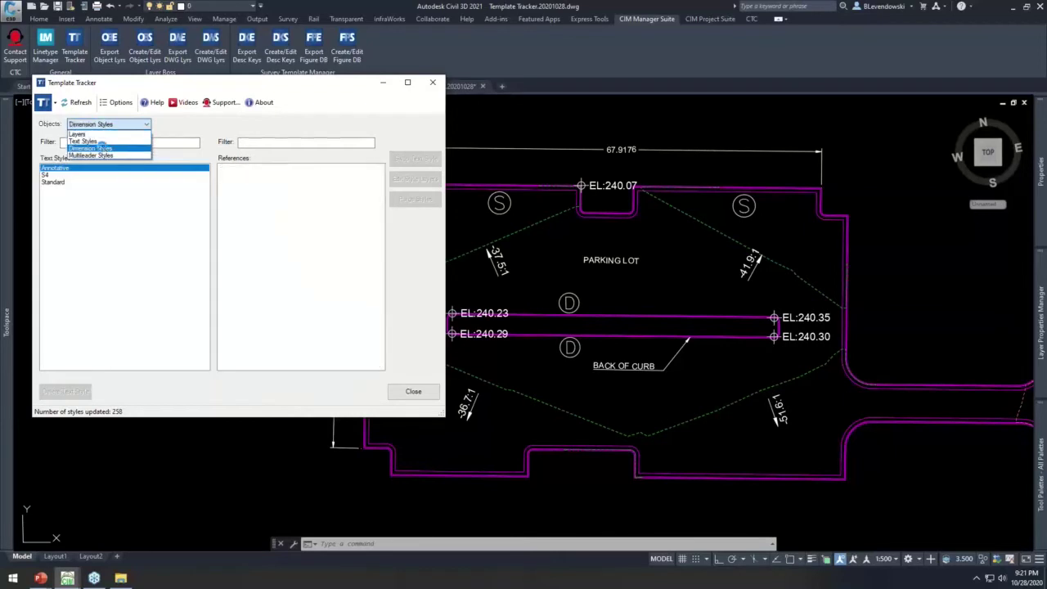
left_click(114, 126)
left_click(102, 154)
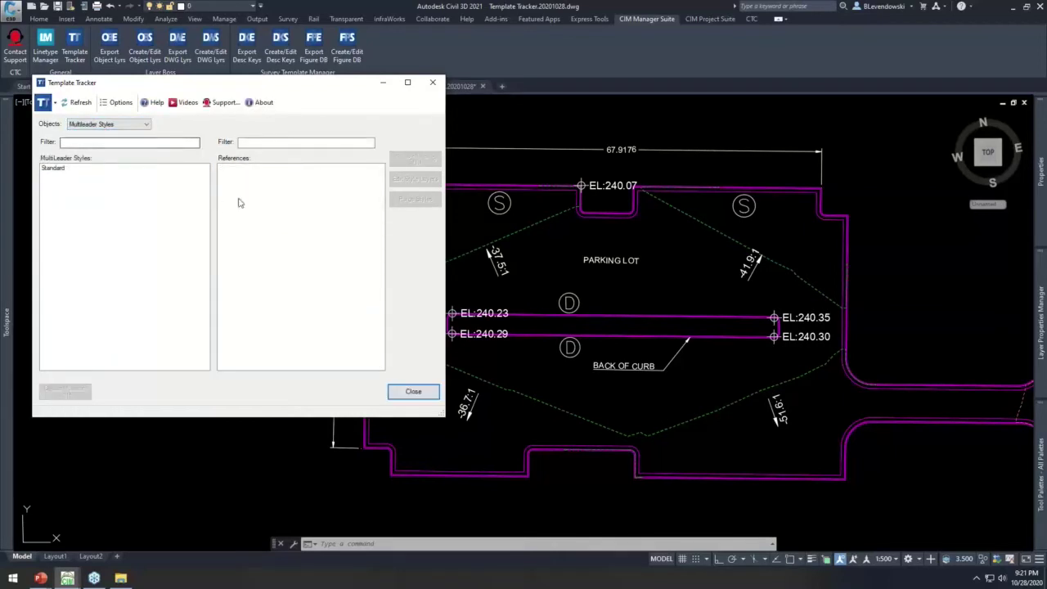
left_click_drag(300, 86, 387, 112)
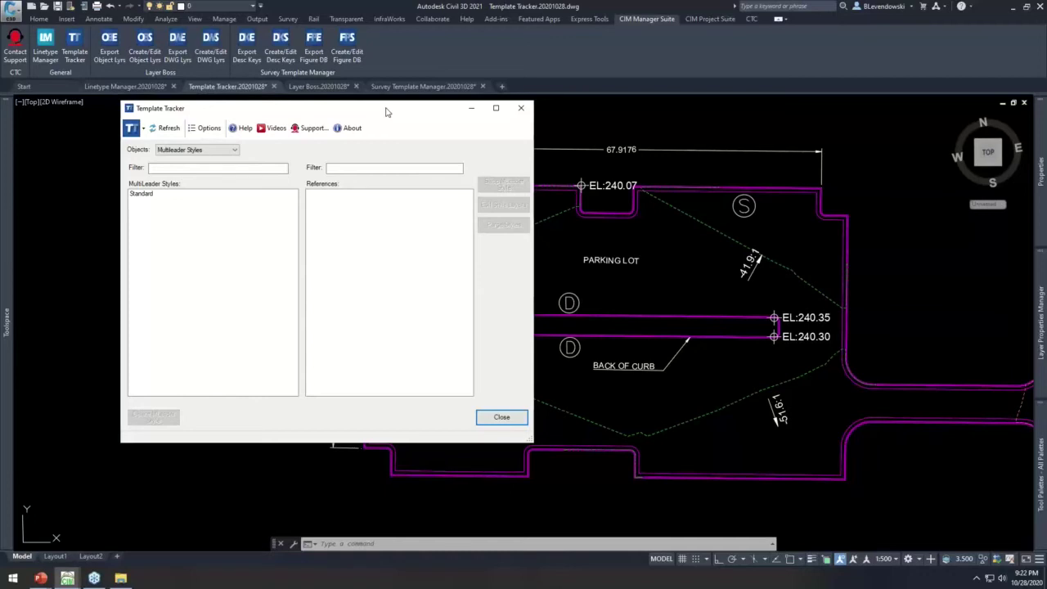
left_click_drag(319, 115, 484, 122)
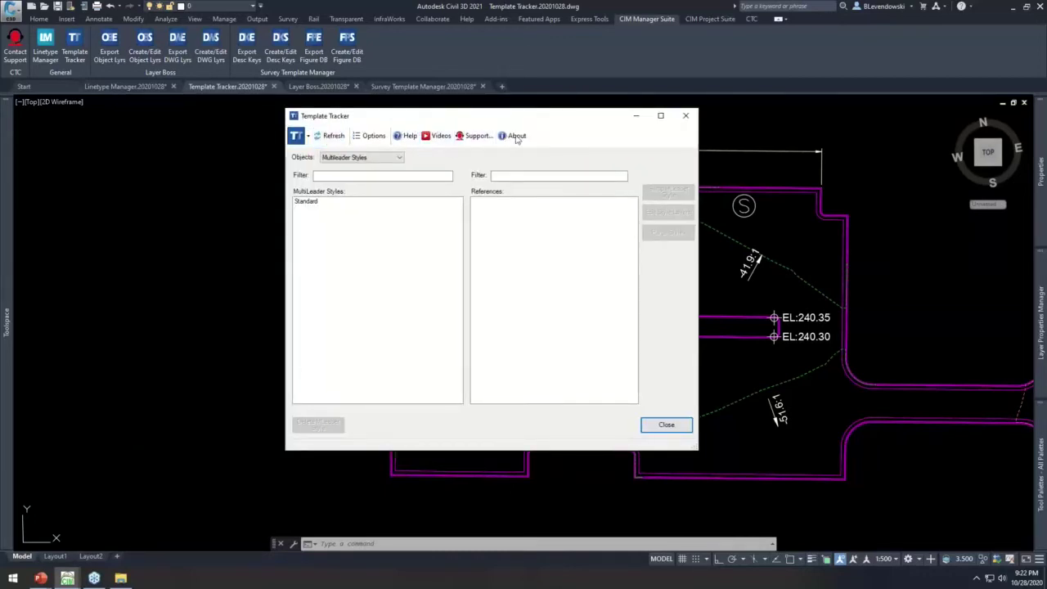
left_click_drag(504, 119, 480, 127)
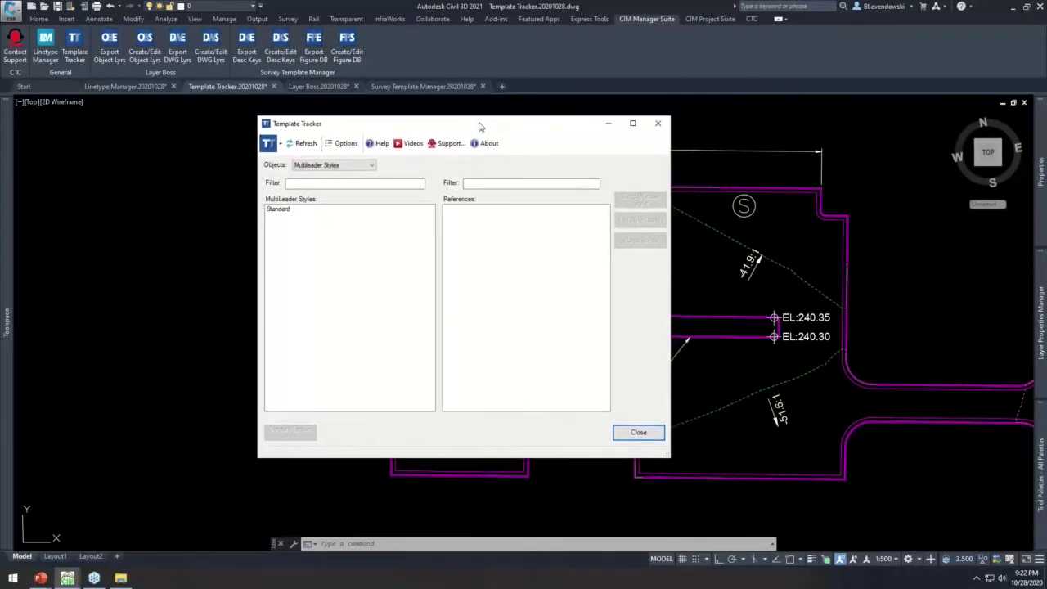
Step: View the Linetype Manager pages of the CIM Manager Suite user guide and the Template Tracker video playlist, closing both
left_click(378, 147)
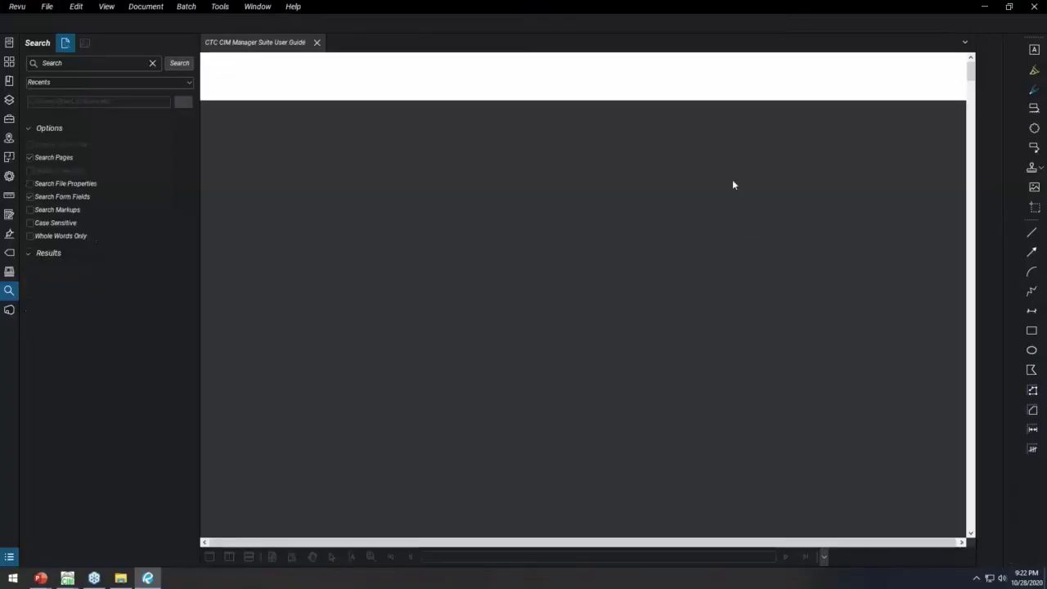
scroll(573, 188, "up", 10)
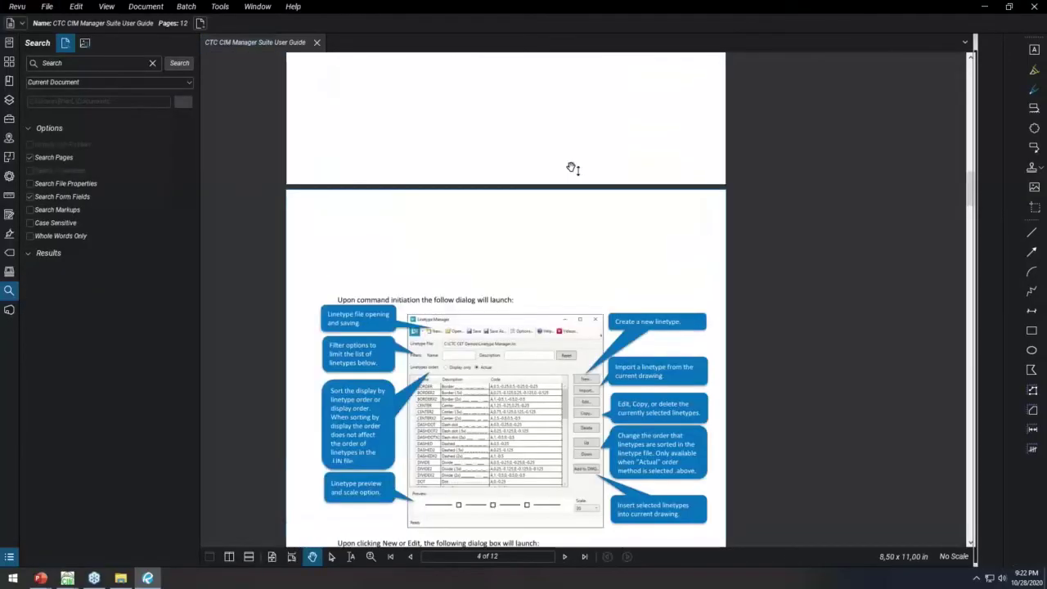
scroll(621, 204, "down", 5)
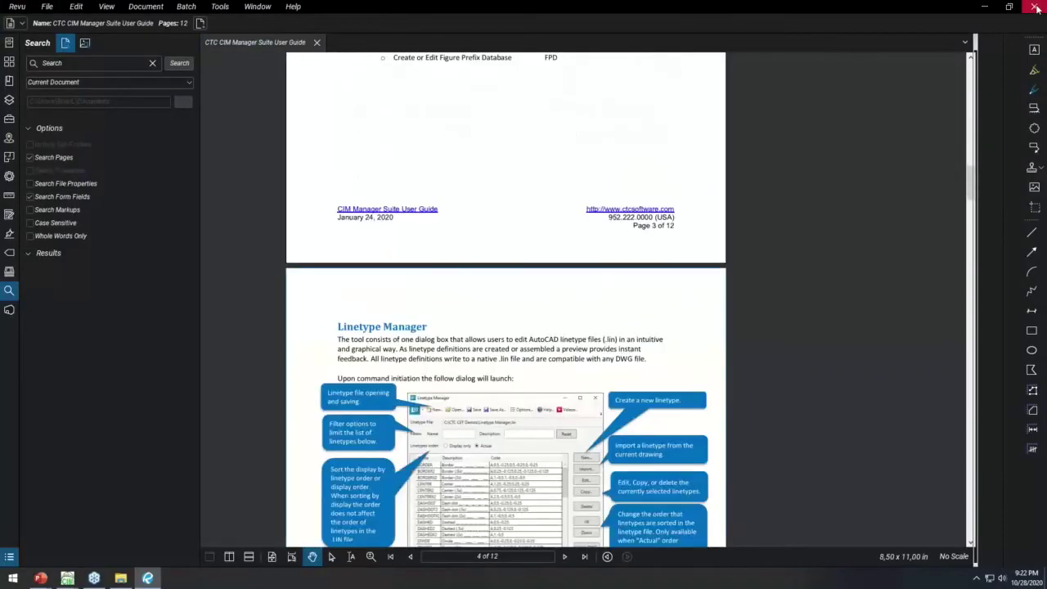
left_click(1024, 8)
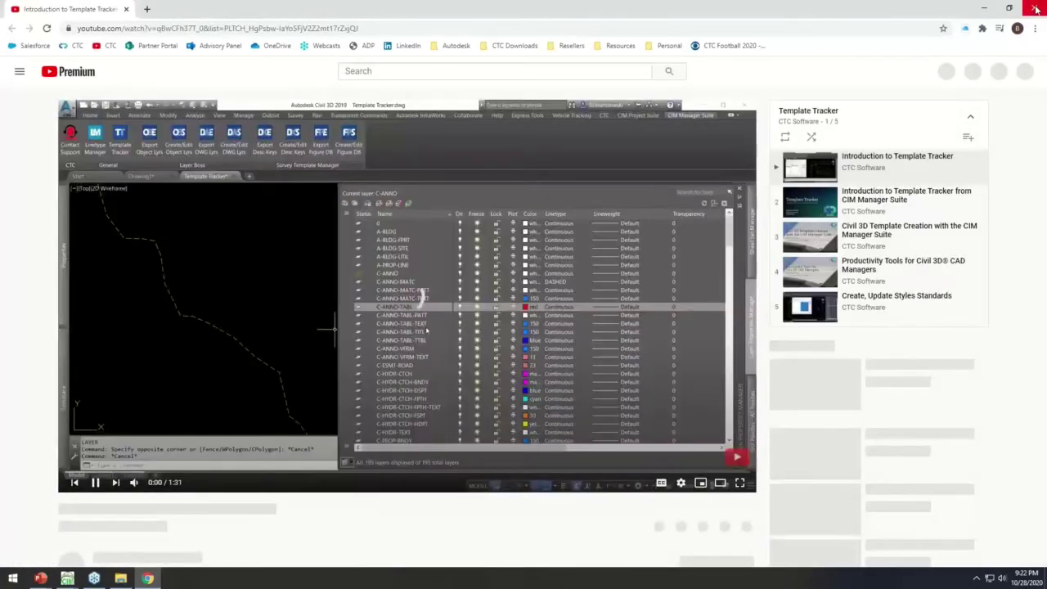
left_click(1036, 8)
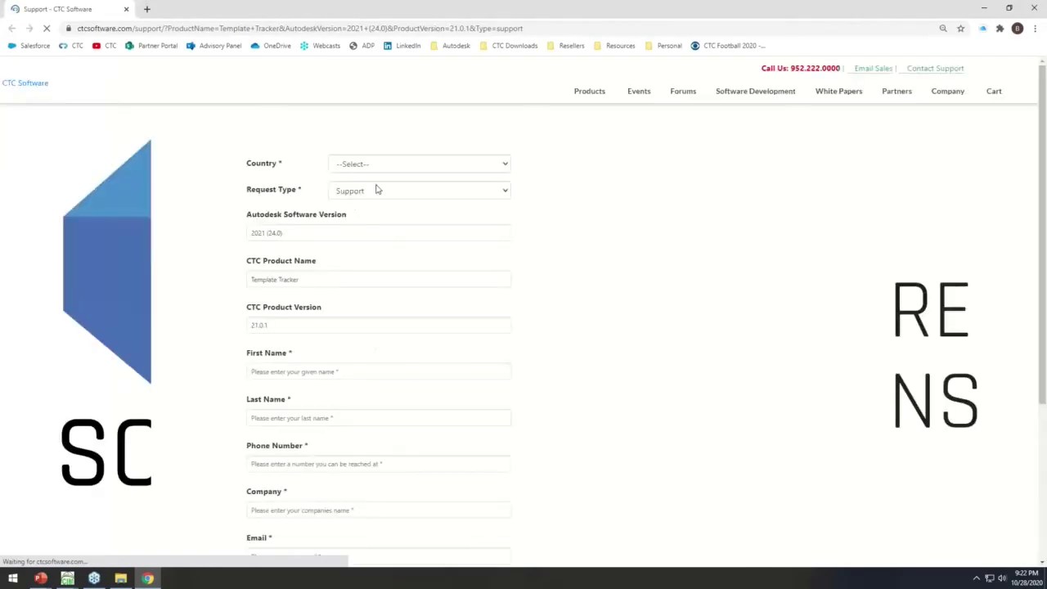
Step: Select Australia as the country on the support request form, review the product name, version and remaining fields, and close the page
left_click(401, 166)
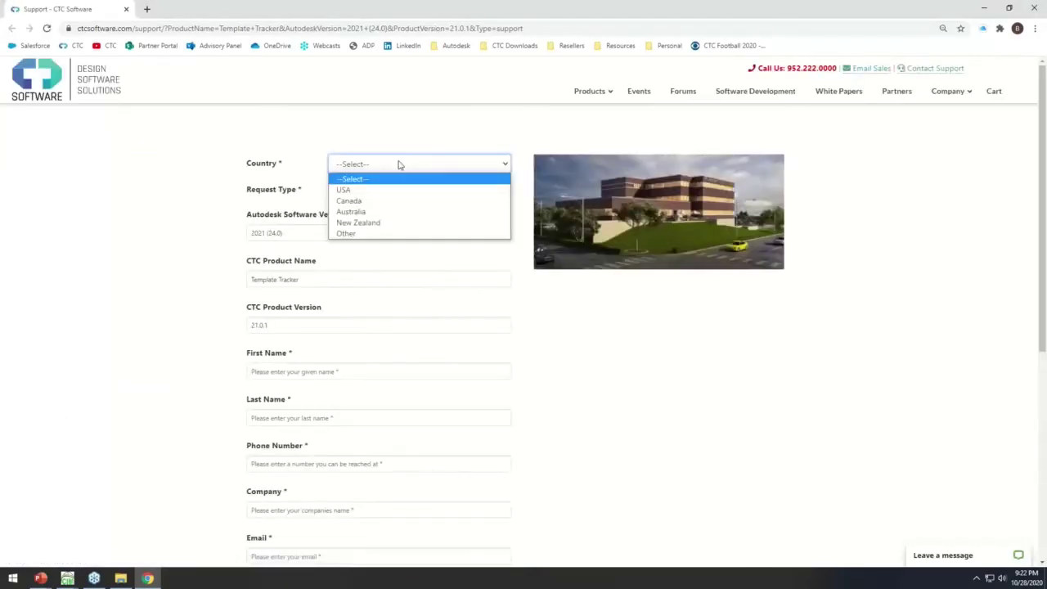
left_click(365, 211)
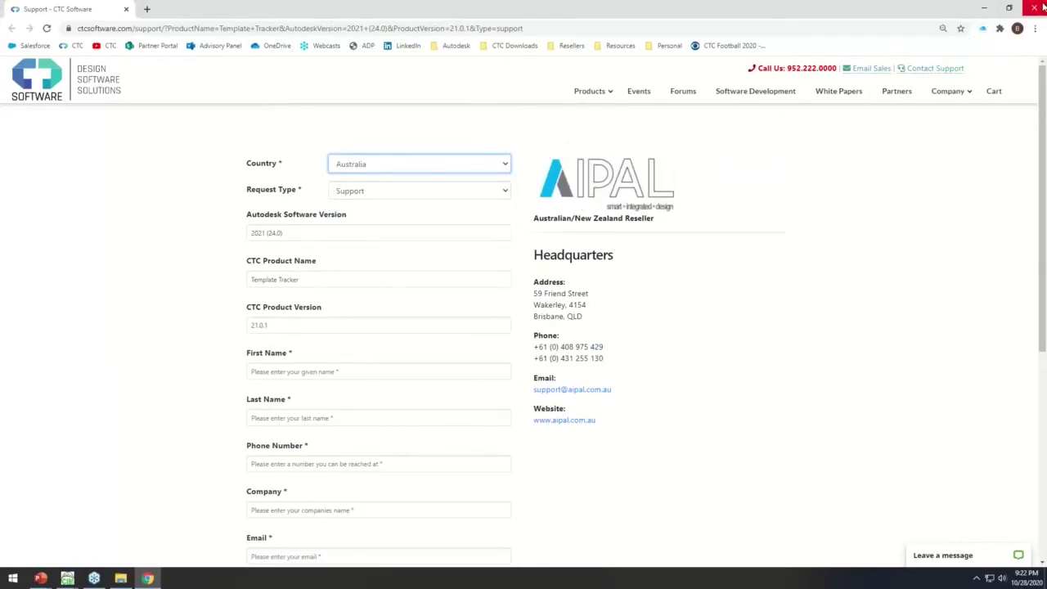
triple_click(264, 283)
triple_click(276, 327)
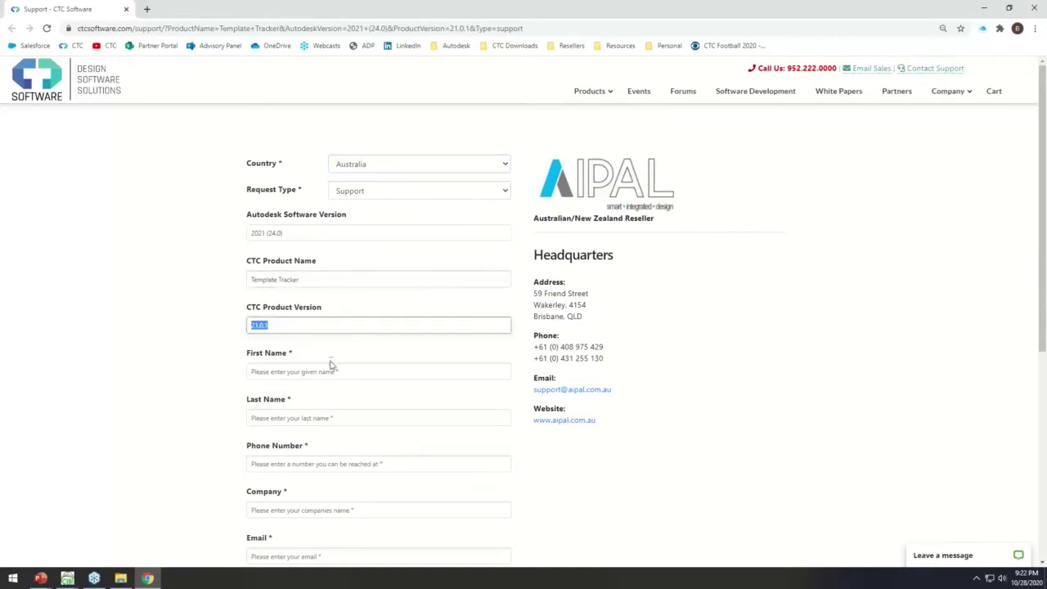
scroll(363, 392, "down", 5)
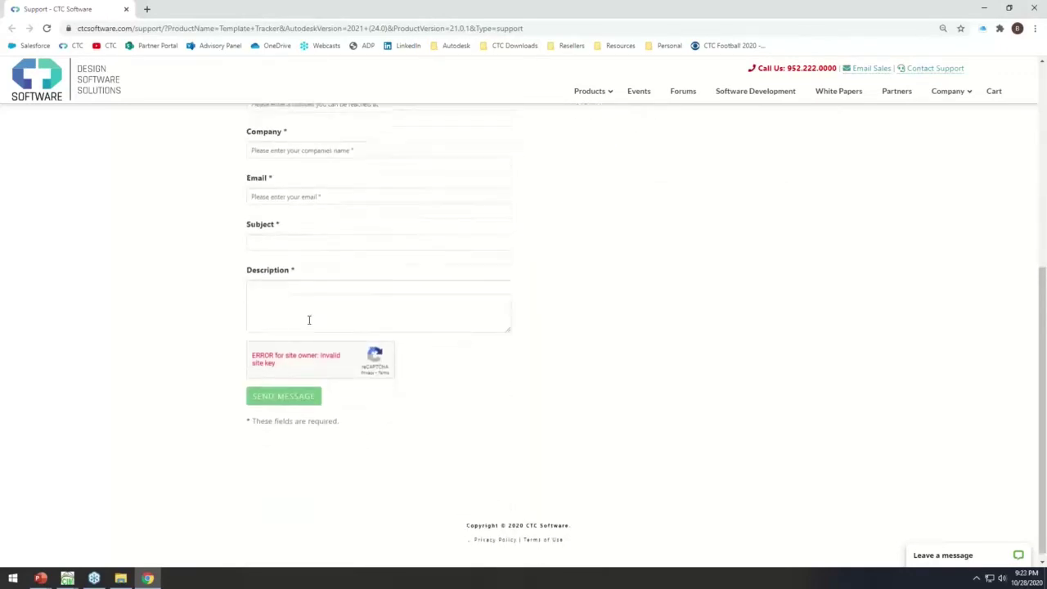
scroll(332, 287, "up", 4)
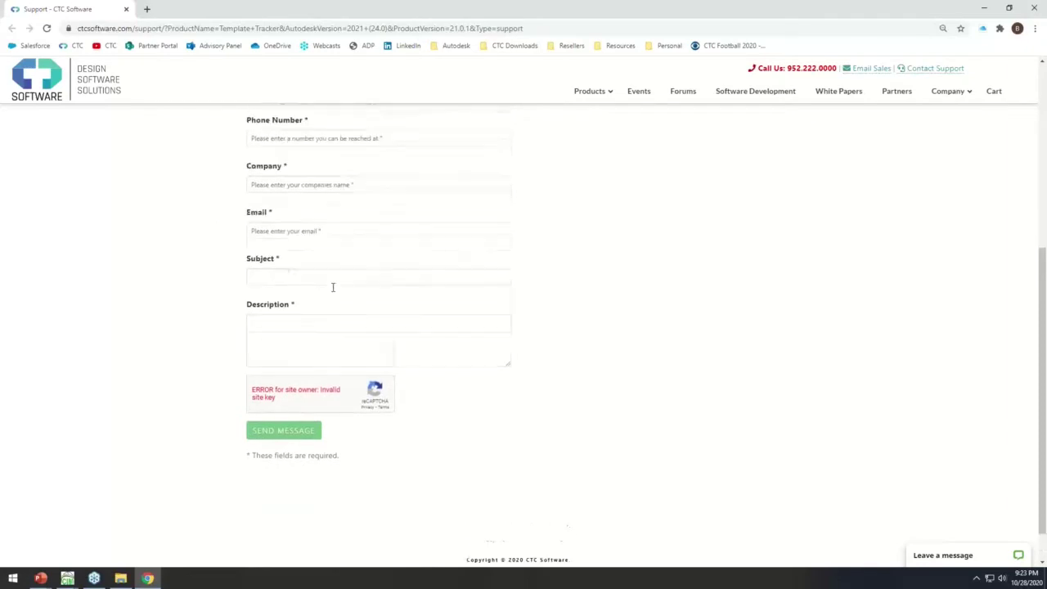
scroll(327, 290, "up", 1)
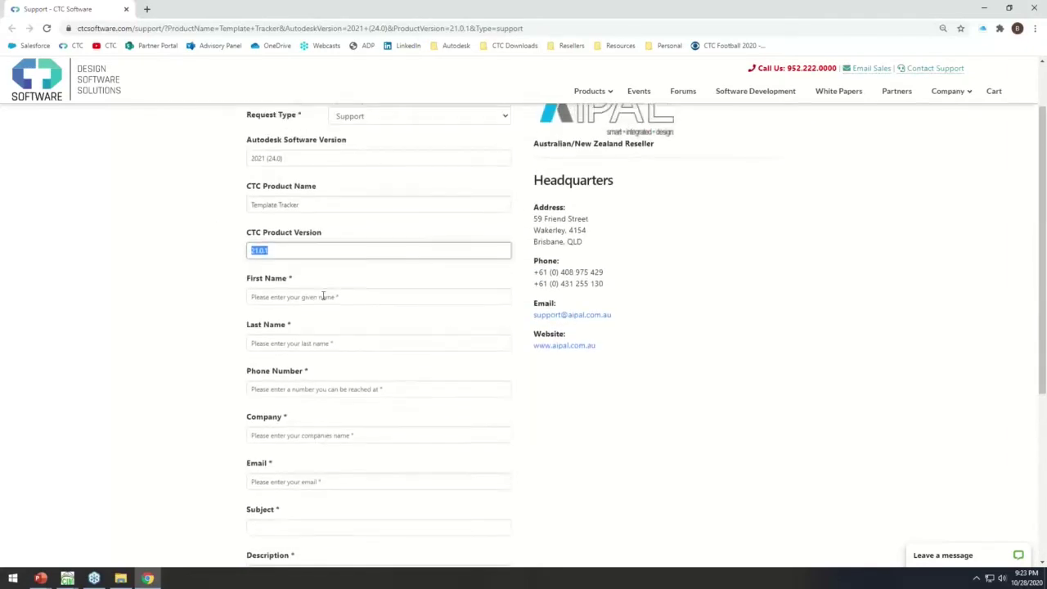
scroll(712, 245, "up", 1)
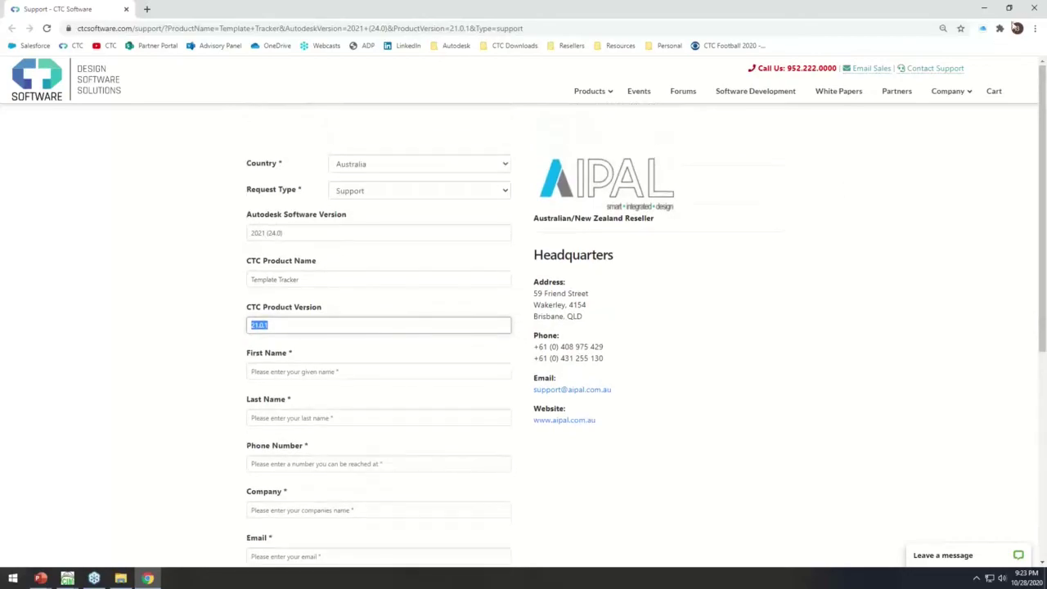
left_click(1034, 9)
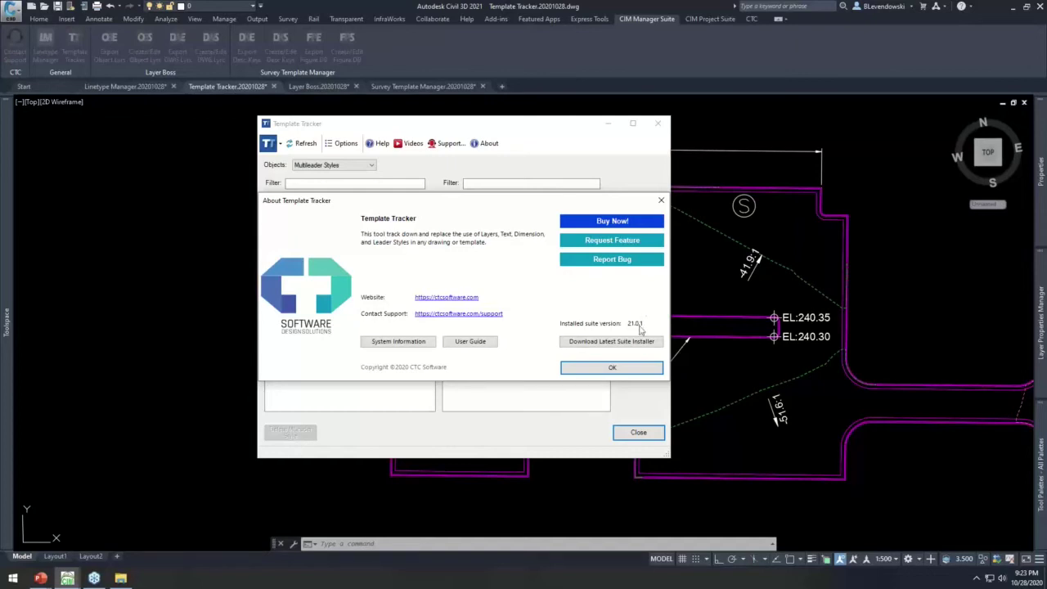
Step: Check the download page for the latest CIM Manager Suite installer, and close it along with the About and Template Tracker windows
left_click(620, 346)
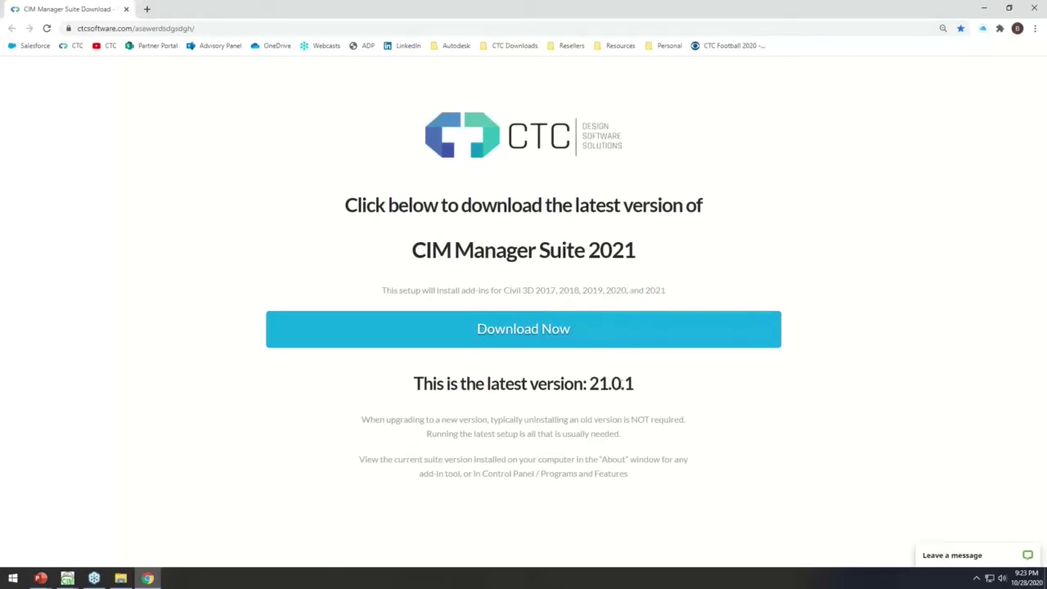
left_click(1029, 13)
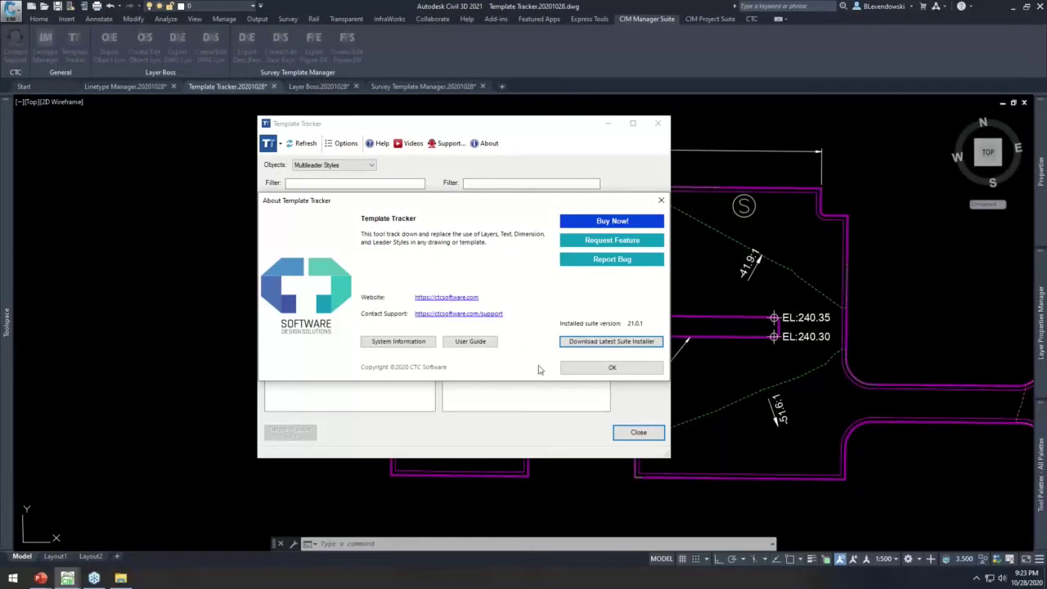
left_click(612, 368)
mouse_move(507, 129)
left_mouse_down()
mouse_move(537, 116)
mouse_move(505, 114)
left_mouse_up()
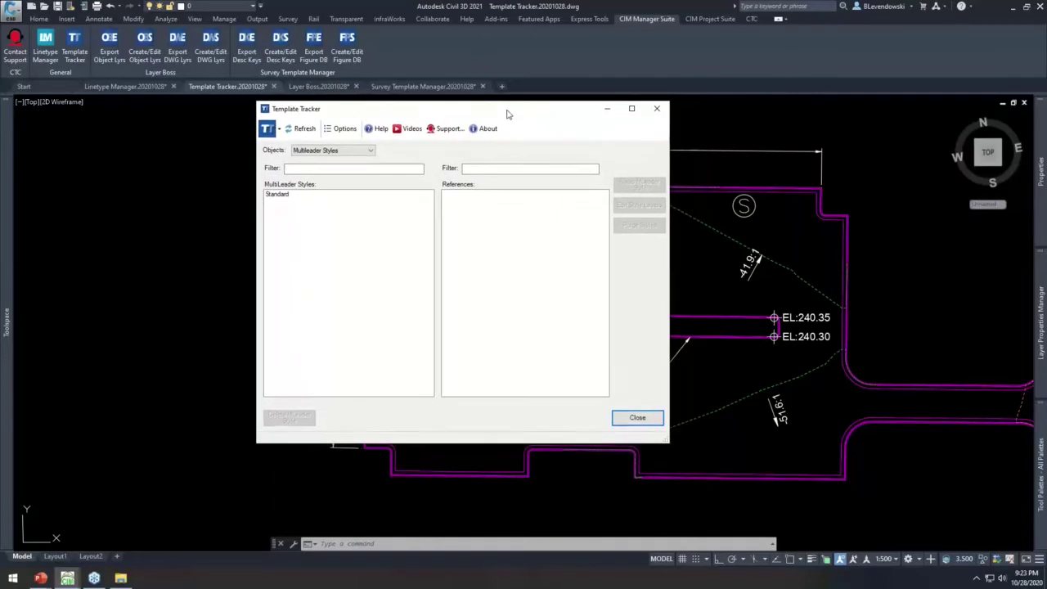
left_click(637, 419)
Step: Switch to the Layer Boss.20201028 drawing and keep the Layer Properties Manager open beside the drawing area
left_click(316, 86)
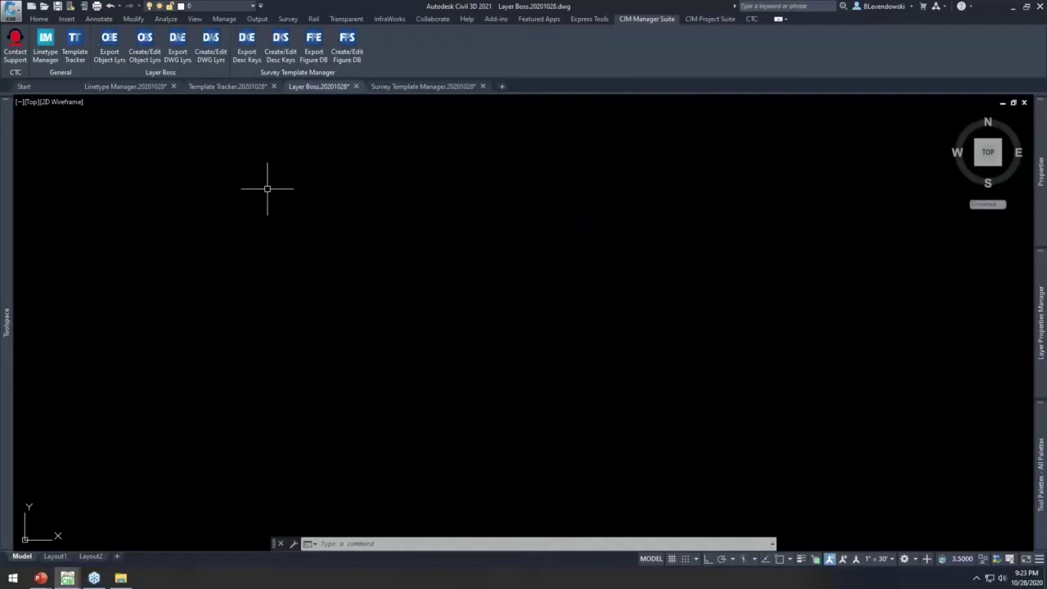
mouse_move(1043, 321)
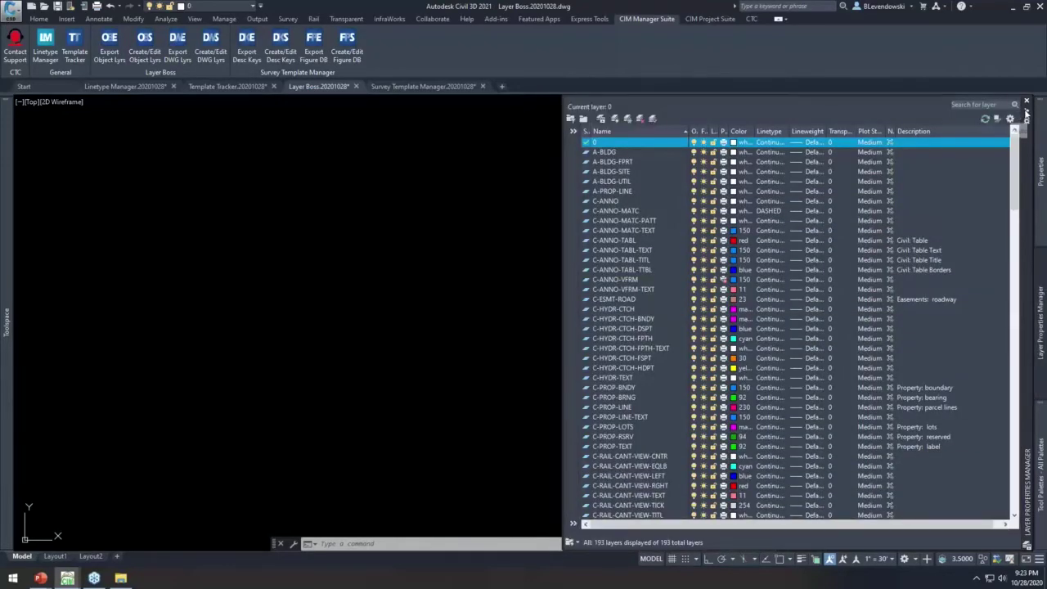
left_click(1027, 114)
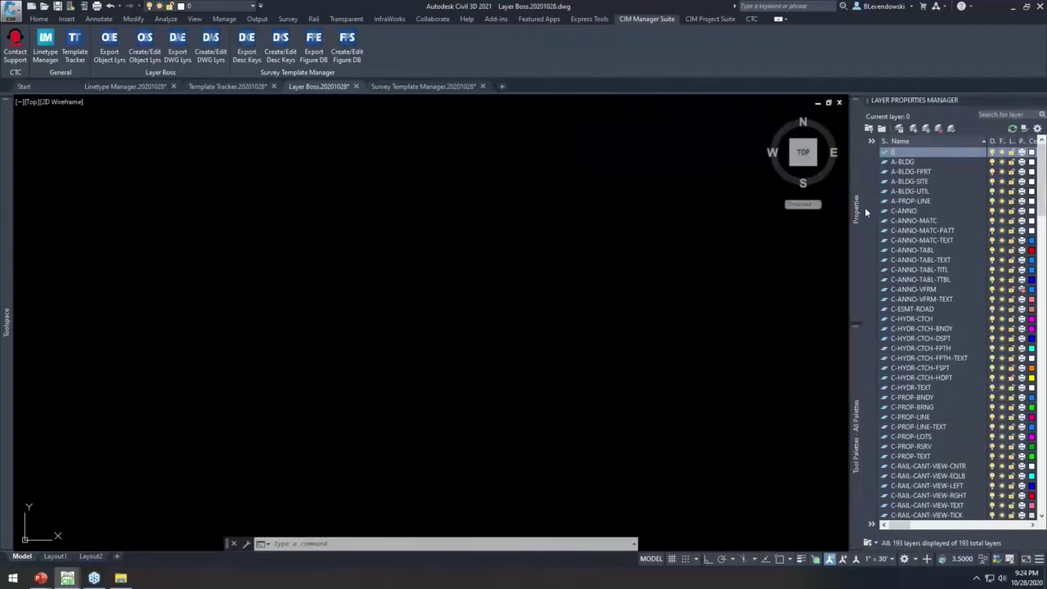
mouse_move(862, 207)
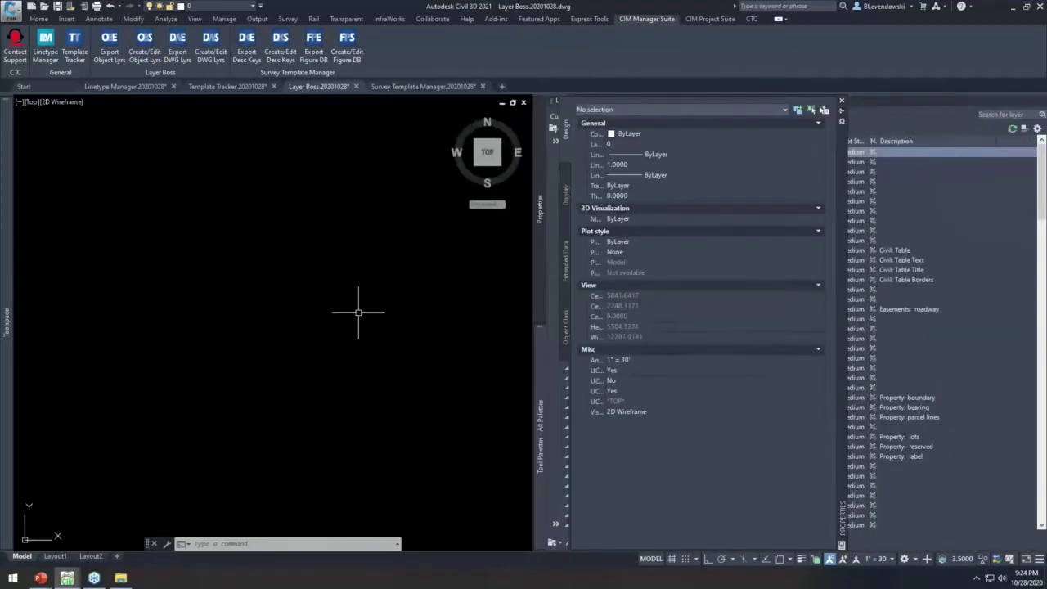
left_click(842, 100)
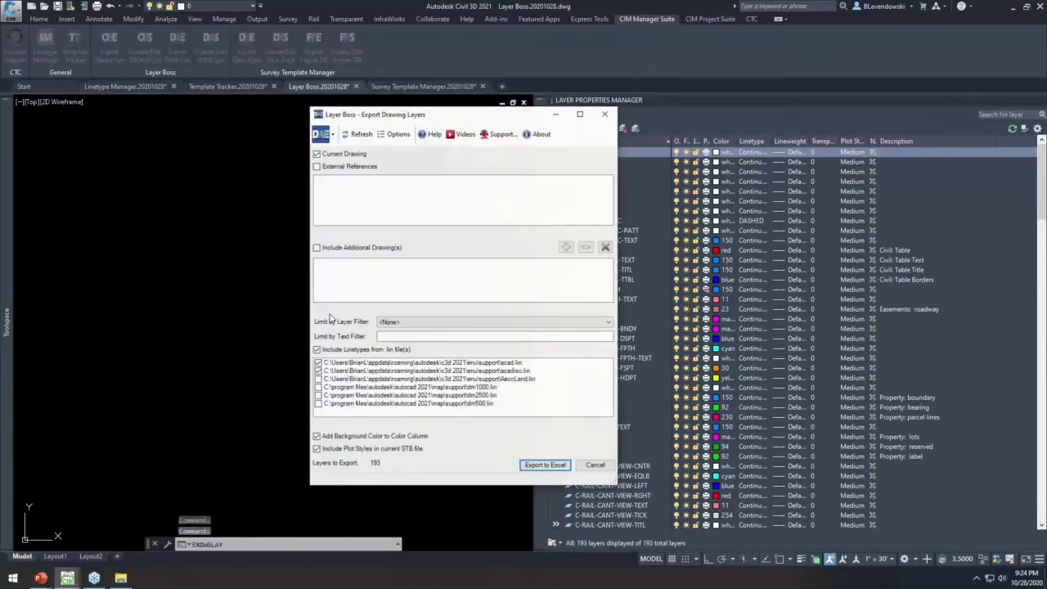
Step: Export the current drawing's layers without a layer filter to Layers Properties Manager.xlsx in the CTC CET Demos folder and open it in Excel
left_click_drag(466, 119, 470, 68)
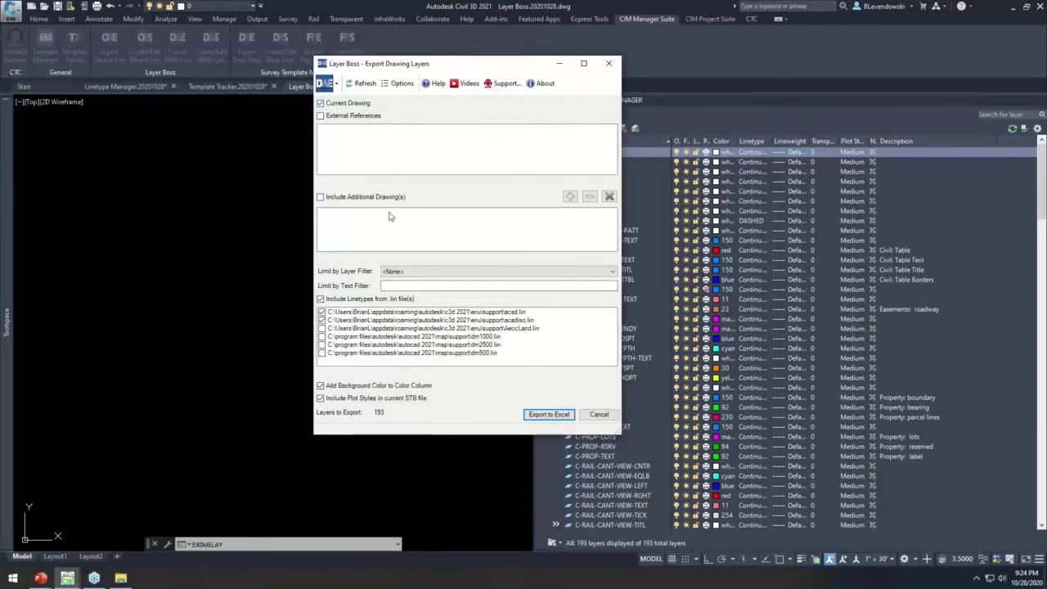
left_click(410, 273)
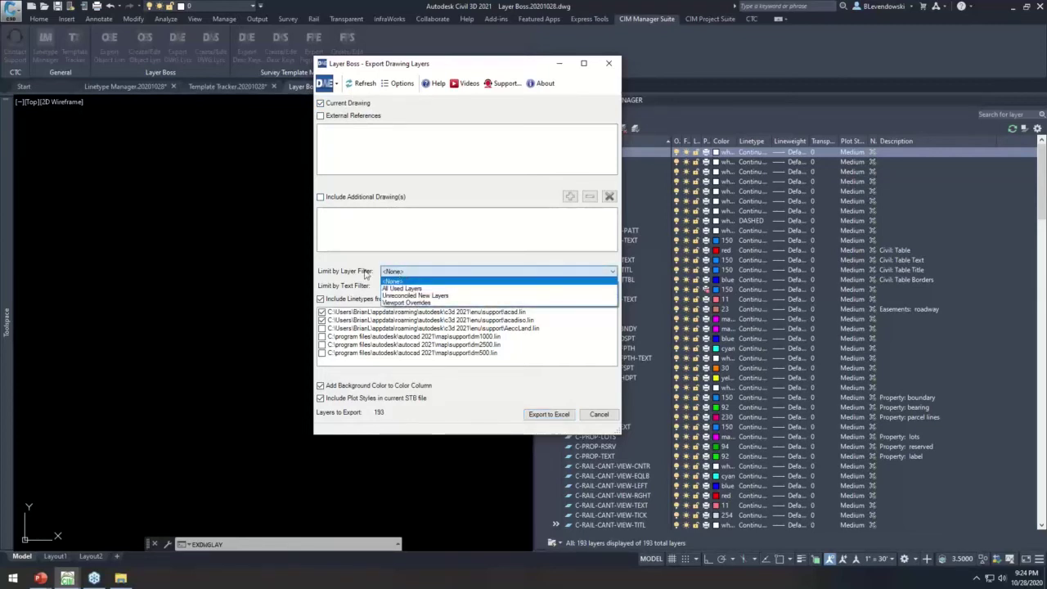
left_click(400, 280)
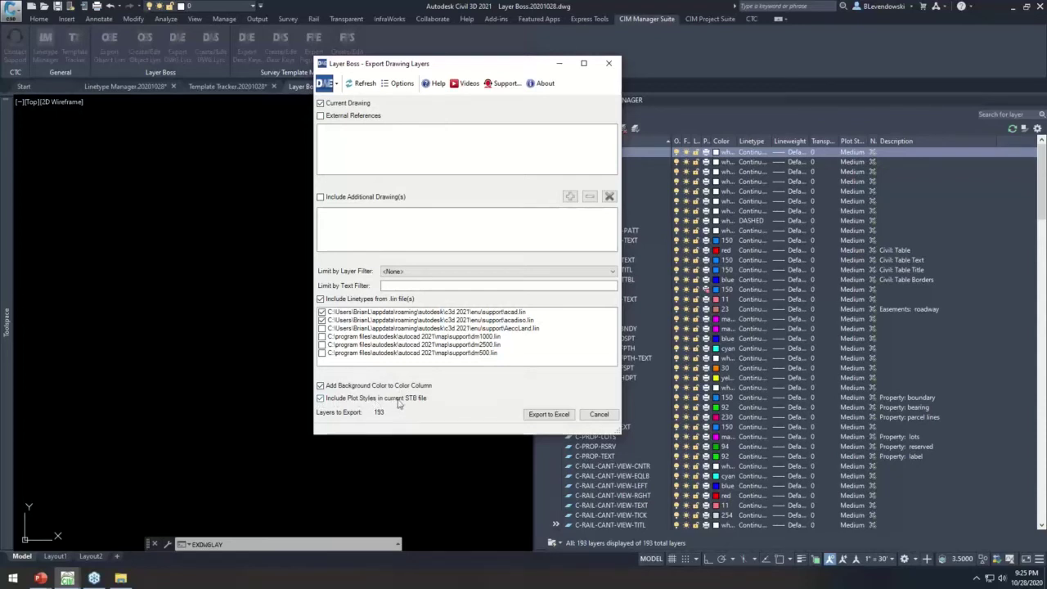
left_click(549, 414)
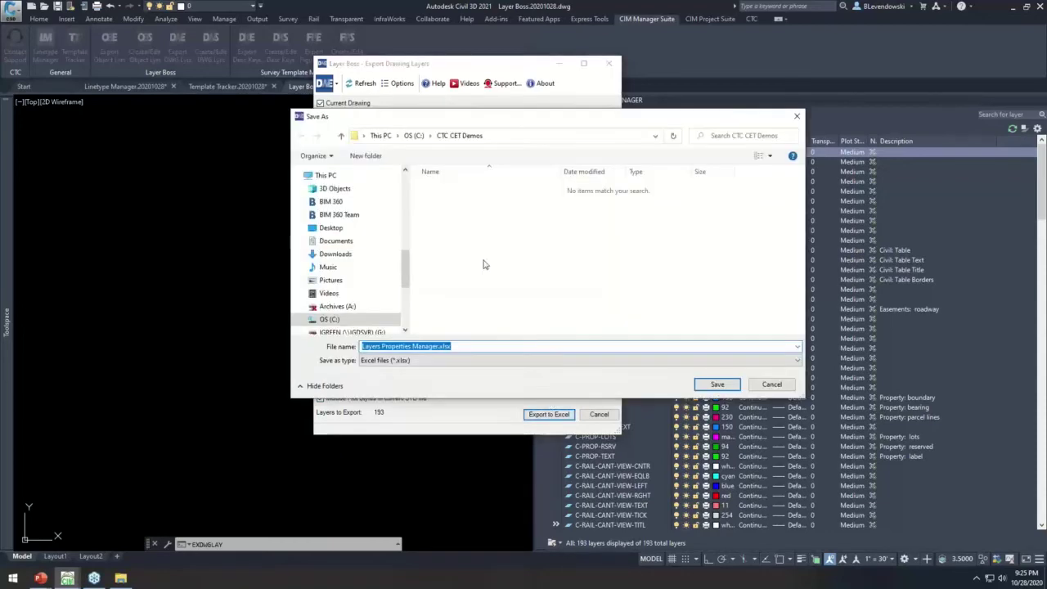
left_click(713, 382)
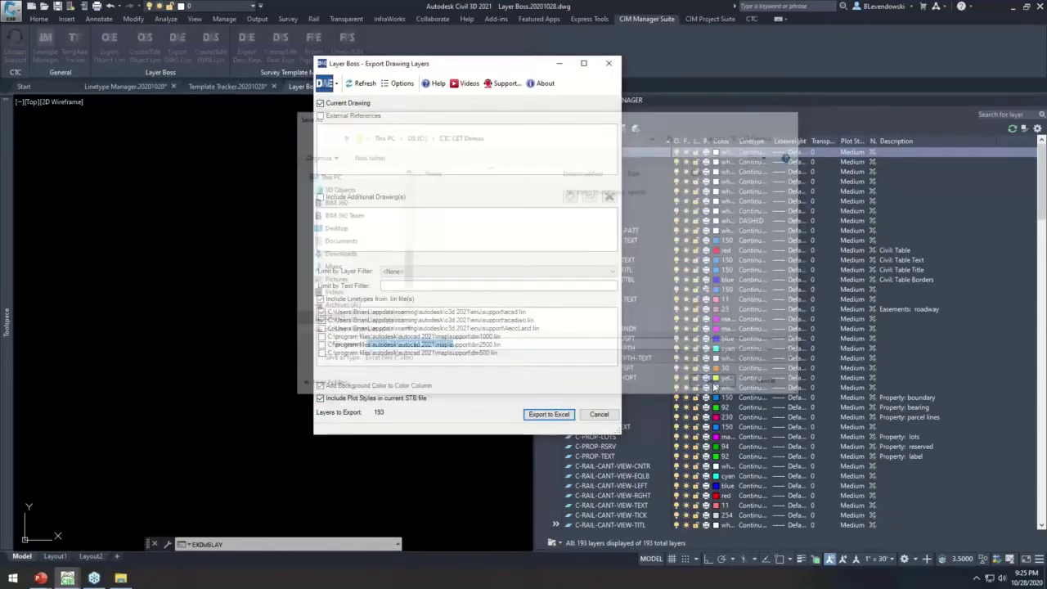
left_click(502, 281)
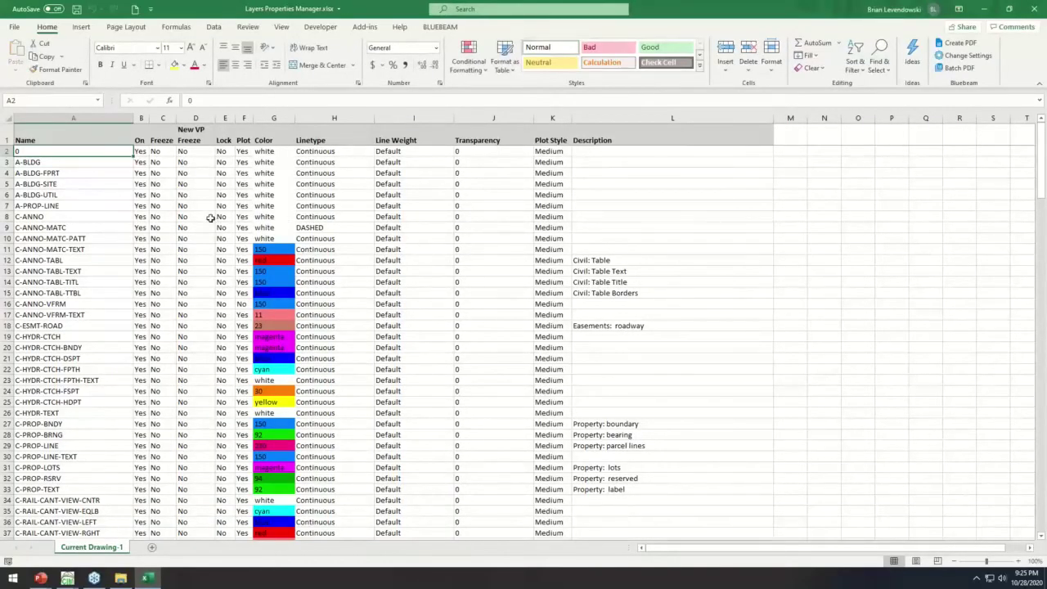
Step: Fill color 150 from C-ANNO-MATC-TEXT down to C-HYDR-TEXT, and the DASHED linetype from C-ANNO-MATC down to C-ESMT-ROAD
left_click(109, 196)
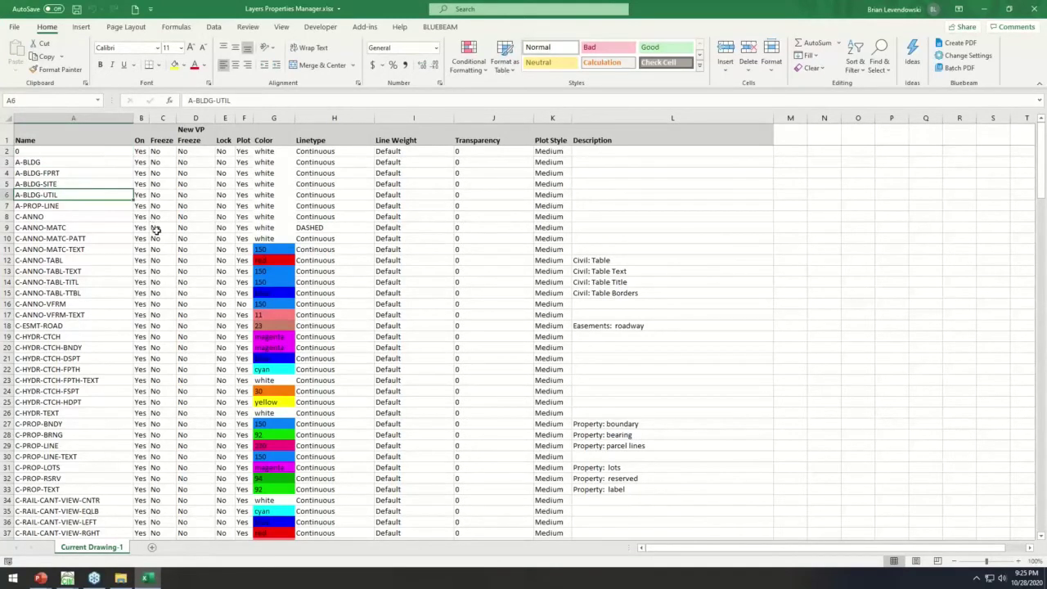
left_click(105, 251)
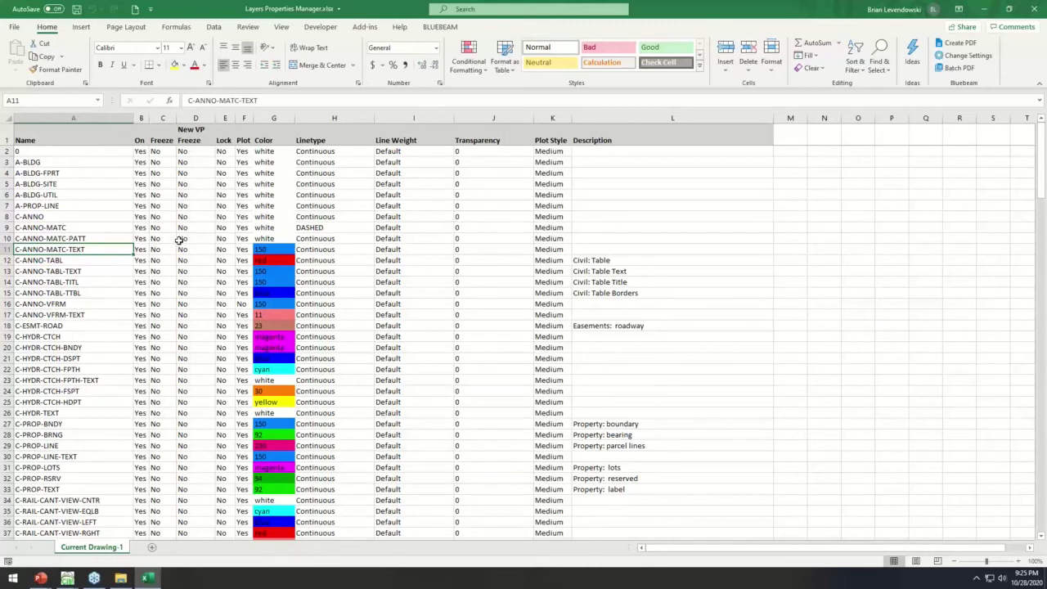
left_click(274, 249)
left_click_drag(294, 255, 289, 419)
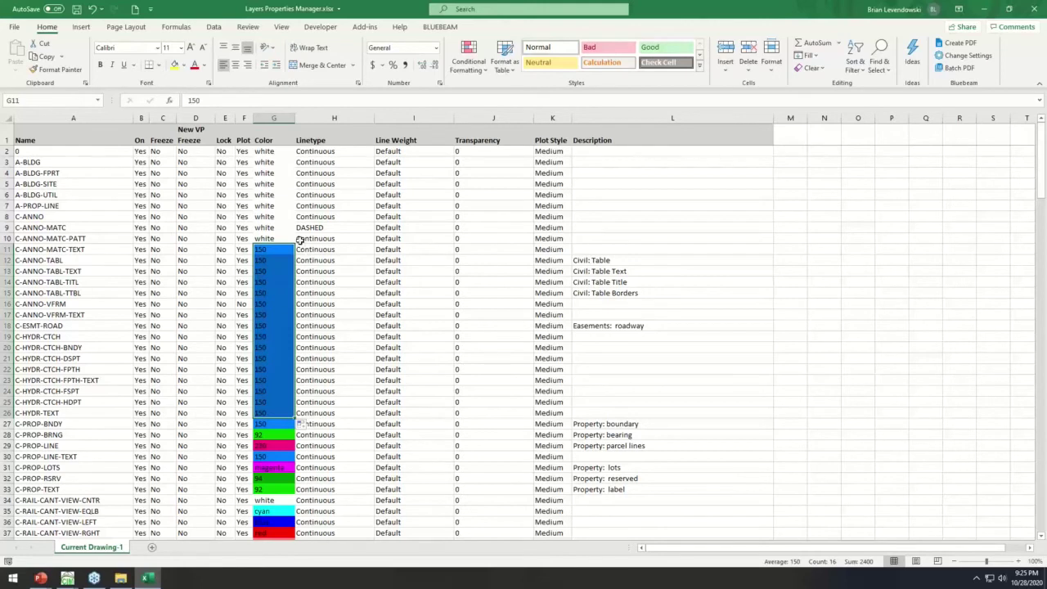
left_click(324, 227)
left_click_drag(378, 231, 373, 332)
Step: Set the linetype of C-HYDR-CTCH-DSPT to HIDDEN2 and copy it to C-HYDR-CTCH-FPTH and C-HYDR-CTCH-HDPT
left_click(347, 358)
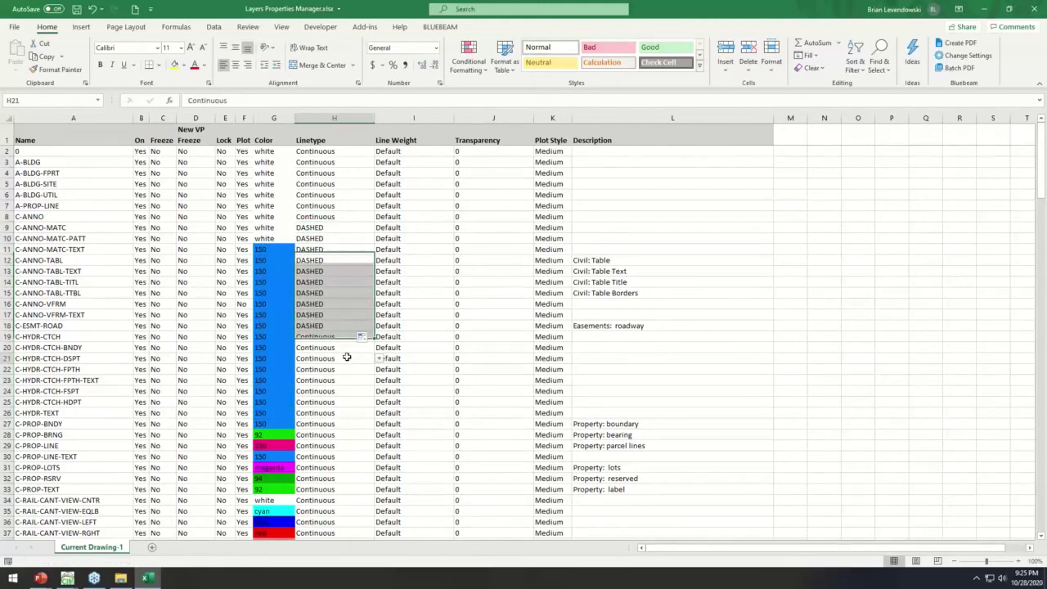
left_click(379, 359)
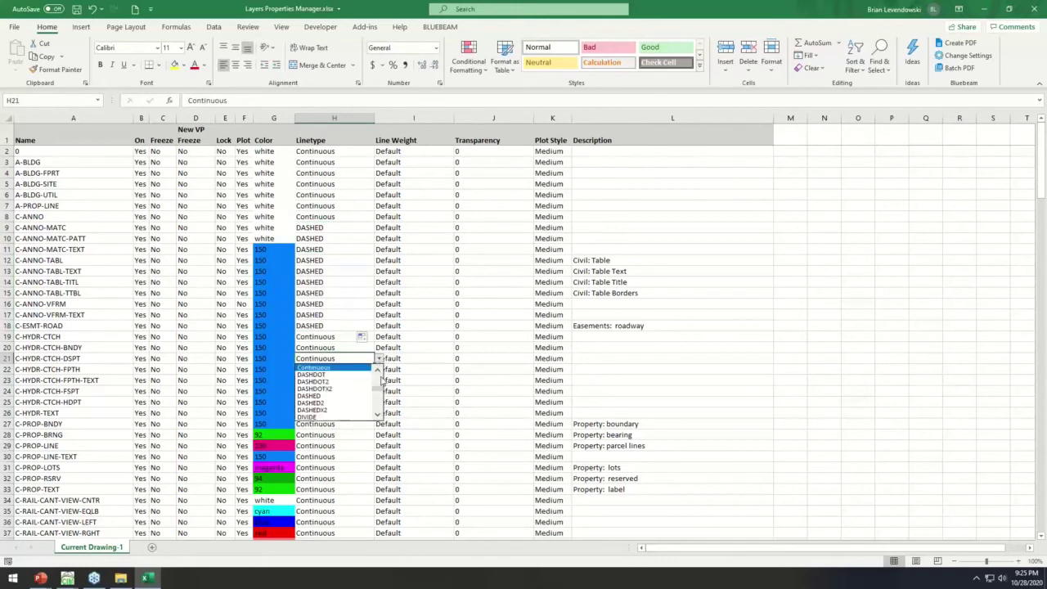
scroll(379, 389, "up", 3)
mouse_move(378, 410)
left_mouse_down()
mouse_move(378, 377)
mouse_move(378, 401)
left_mouse_up()
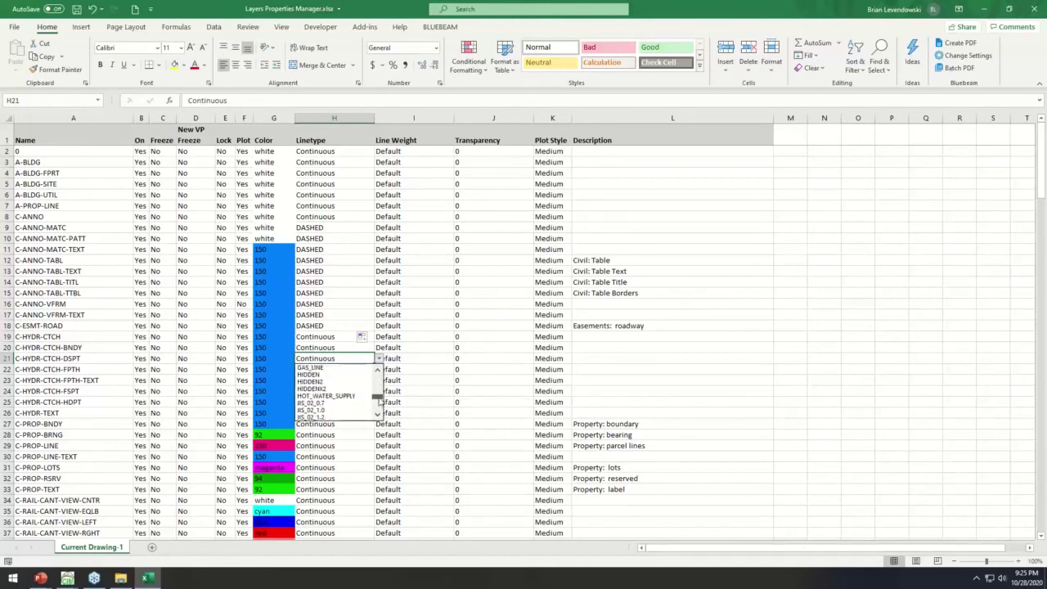
left_click(316, 382)
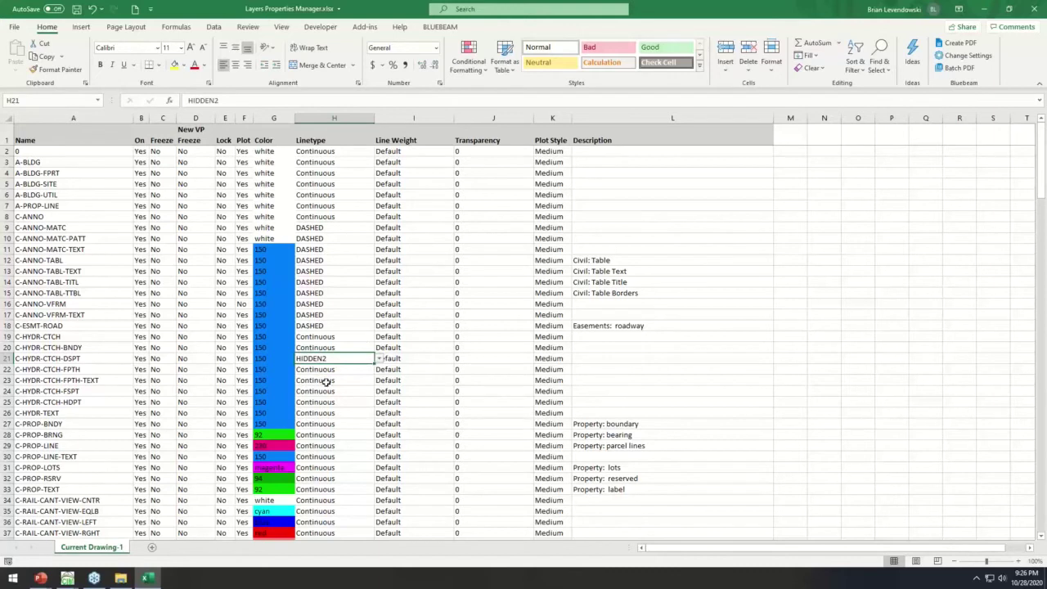
key("ctrl+c")
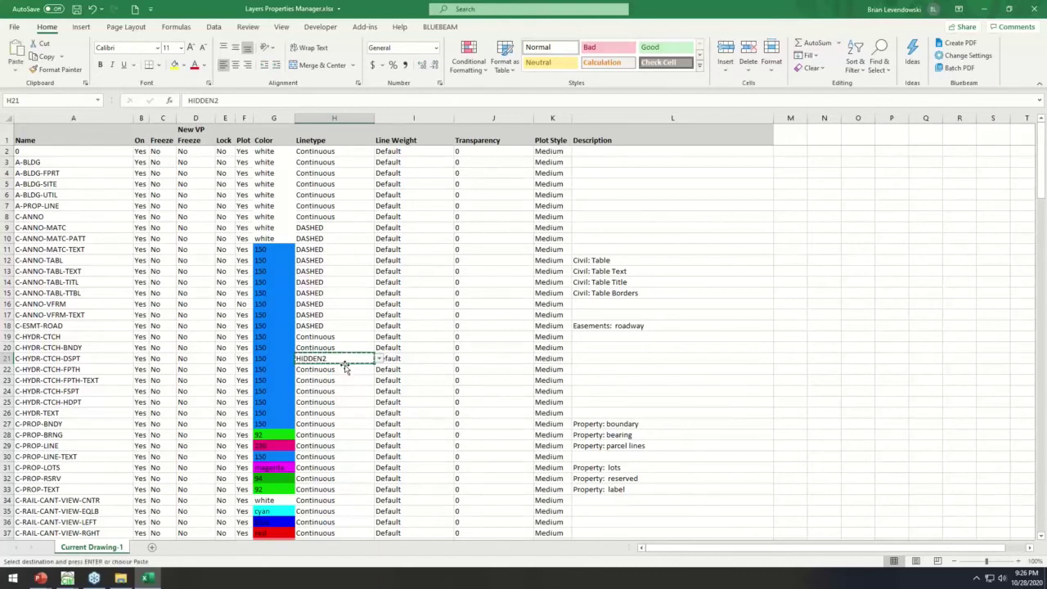
left_click(339, 371)
key("ctrl+v")
left_click(326, 402)
key("ctrl+v")
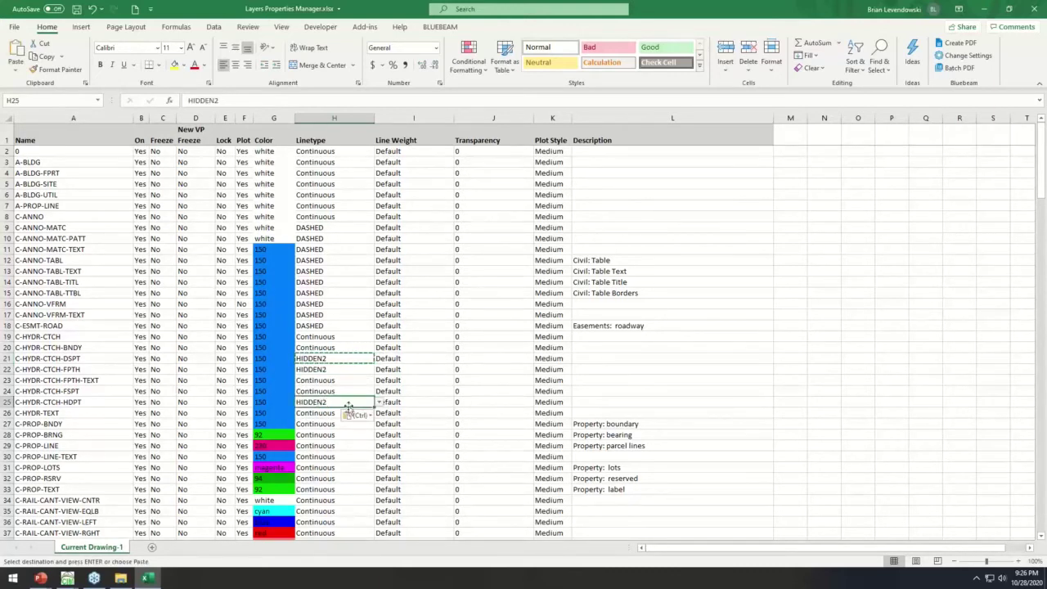
Step: Check the choices offered for plot style, line weight and freeze on individual layer rows without changing any value
left_click(557, 282)
left_click(577, 283)
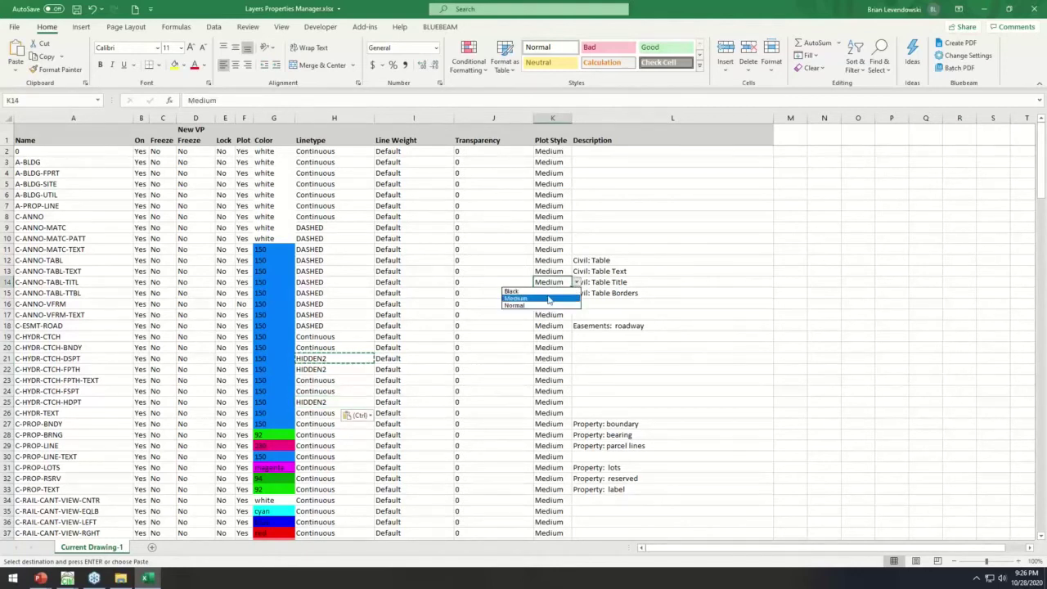
key("Escape")
left_click(427, 303)
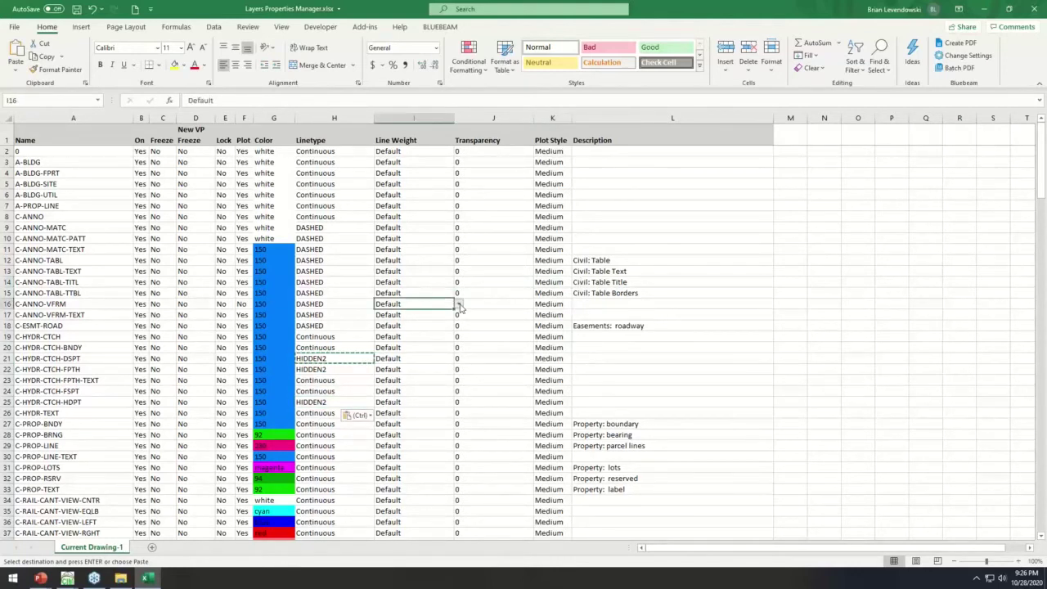
left_click(458, 304)
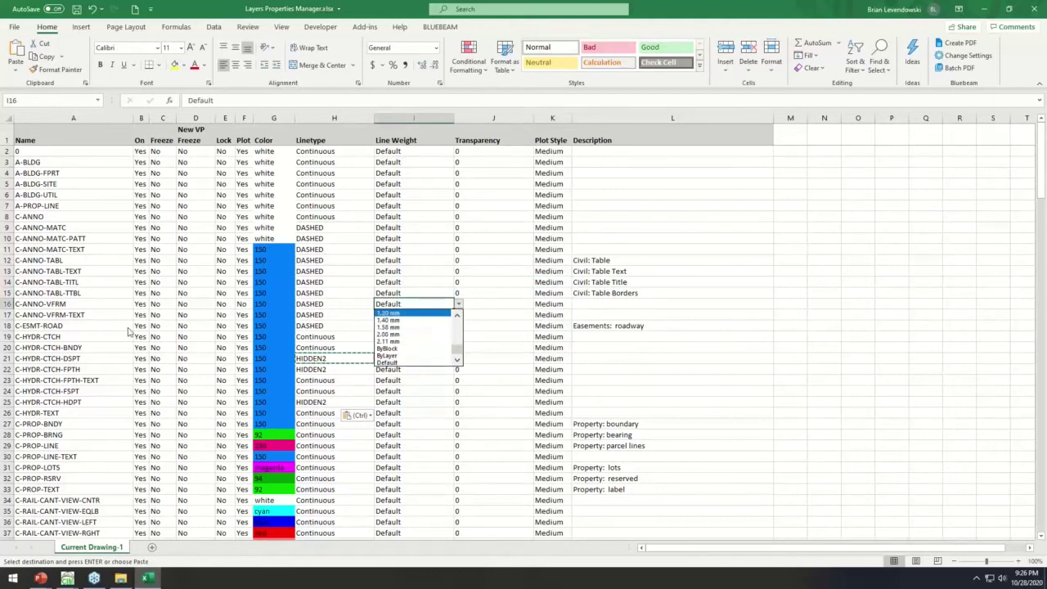
key("Escape")
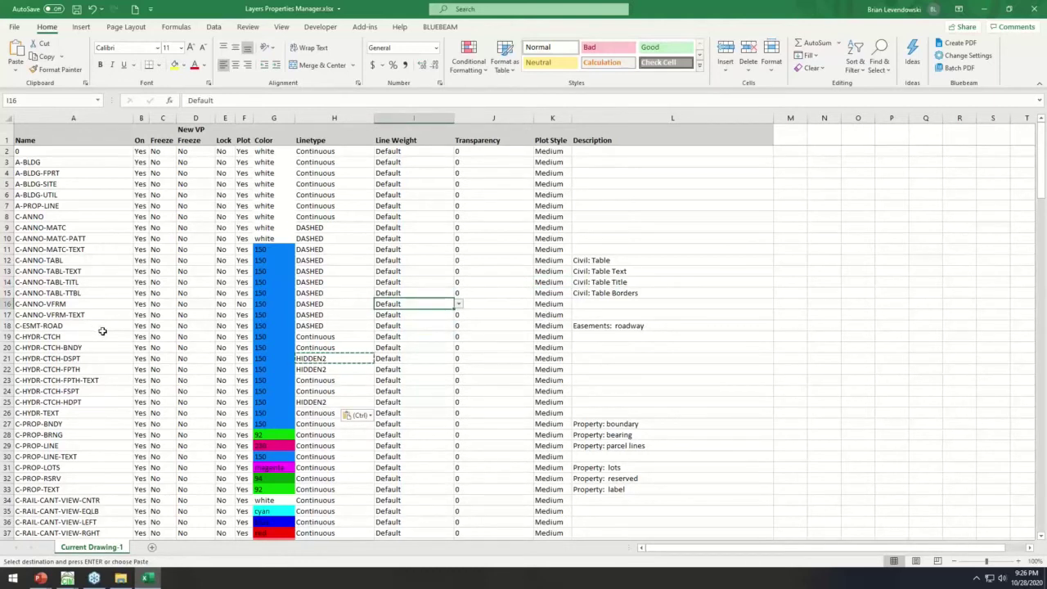
left_click(163, 302)
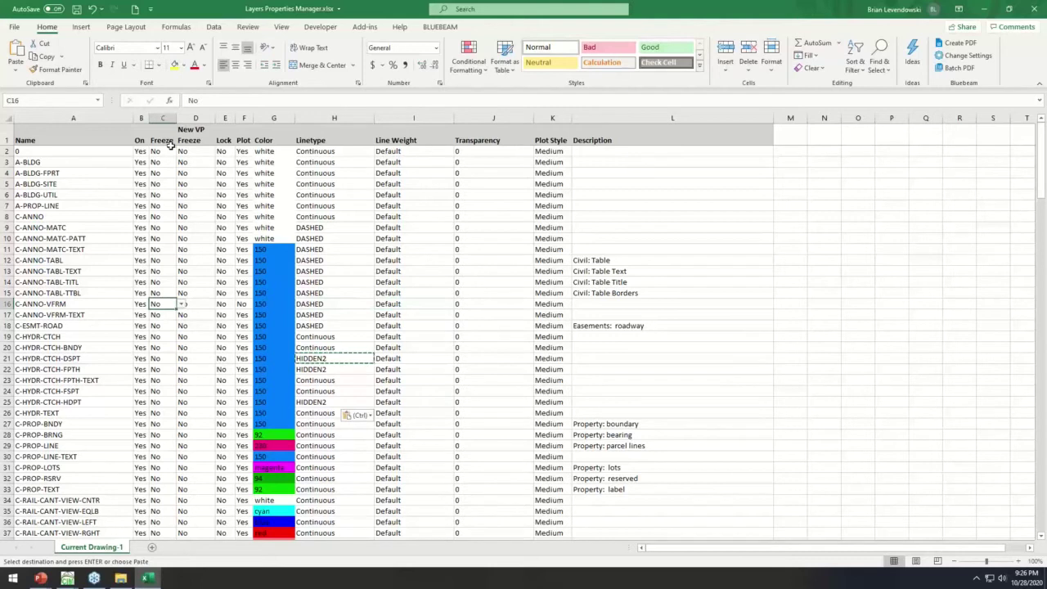
left_click(181, 304)
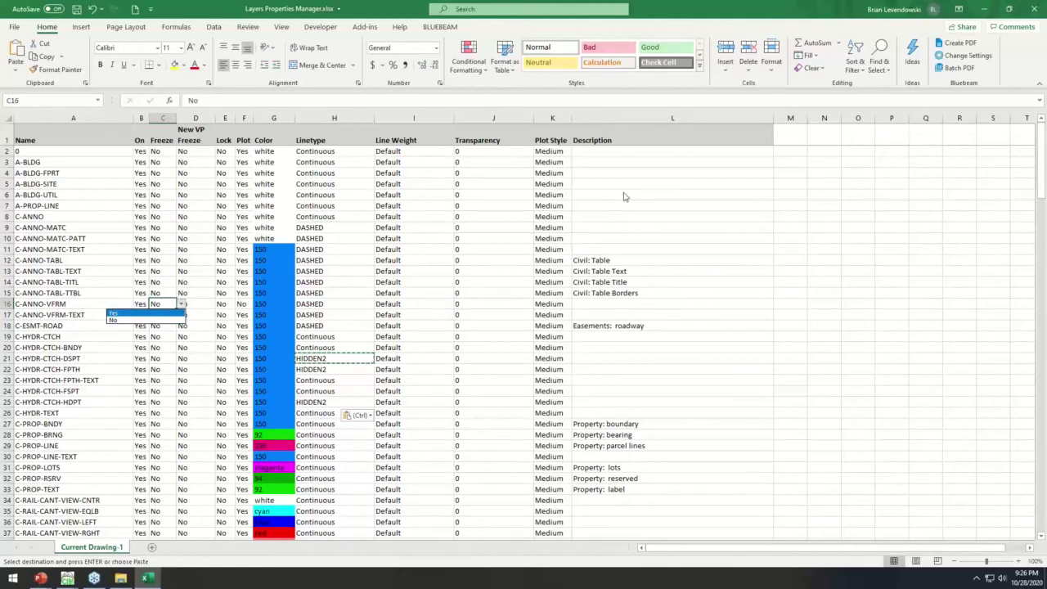
key("Escape")
key("Escape")
Step: Select the Description column, view the Find and Replace options for it, and close them without replacing anything
left_click(655, 118)
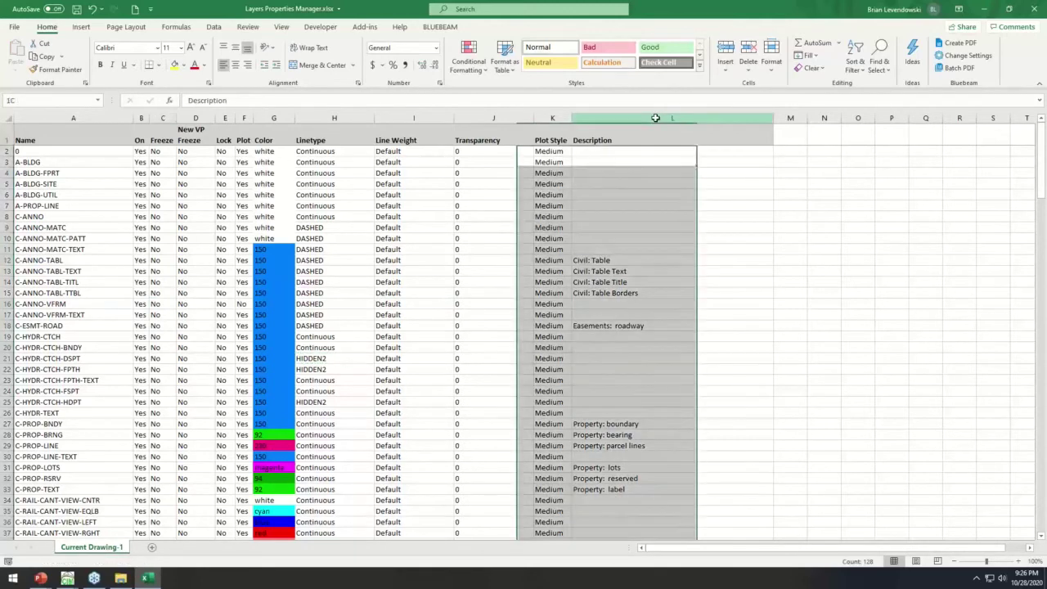
left_click(880, 69)
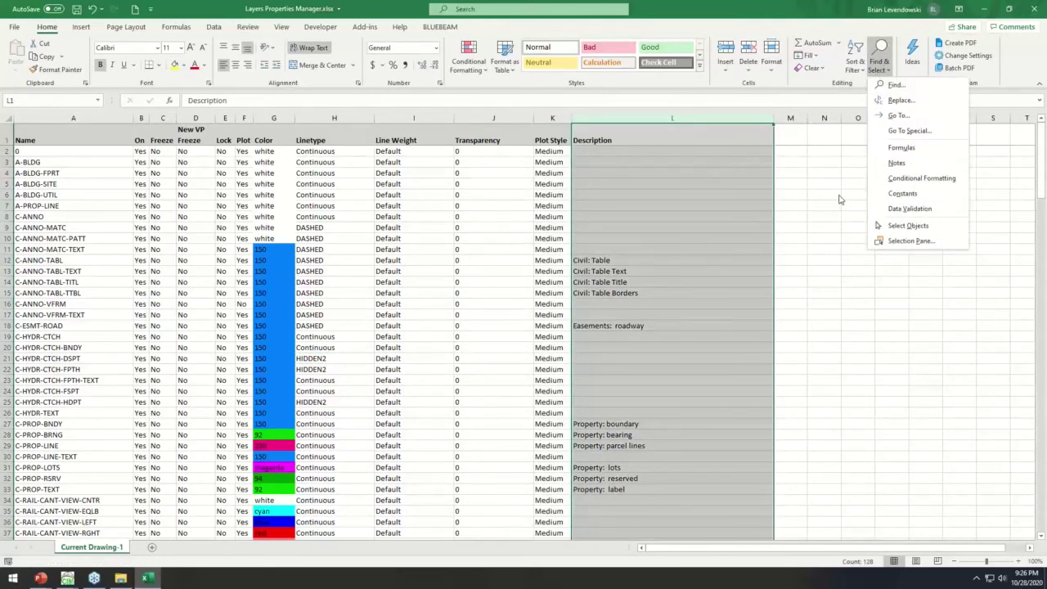
left_click(899, 101)
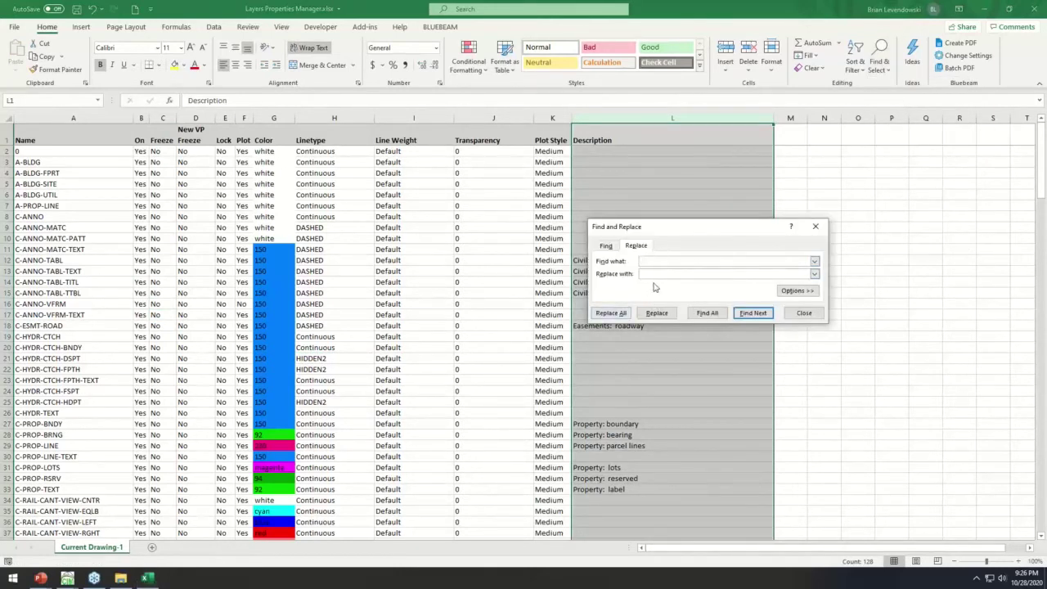
left_click(804, 313)
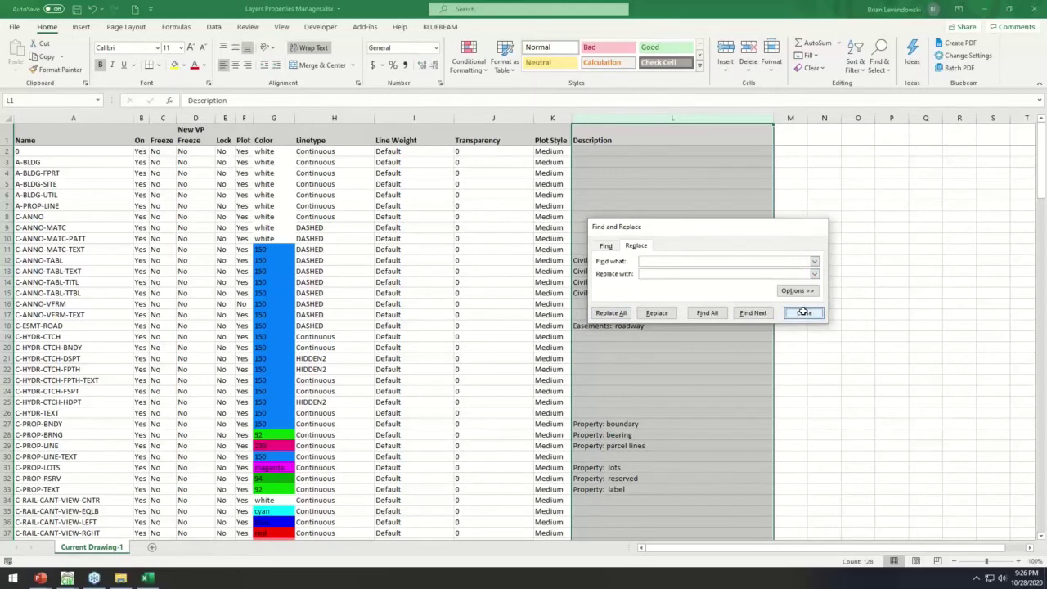
Step: Delete the C-ANNO-TABL-TEXT, C-ANNO-TABL-TITL and C-ANNO-TABL-TTBL rows from the layer list
left_click(103, 262)
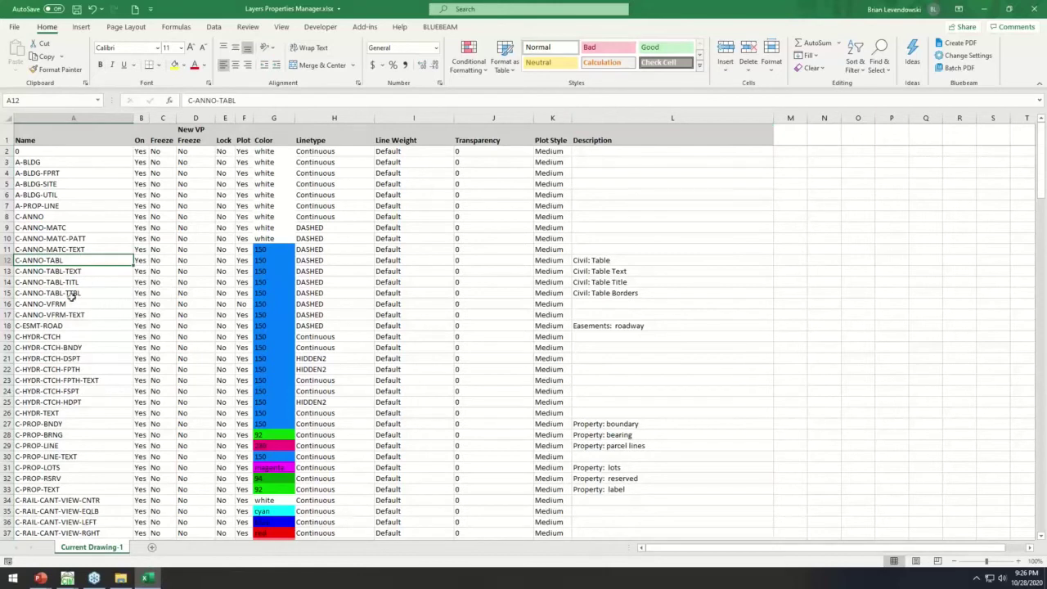
left_click(6, 270)
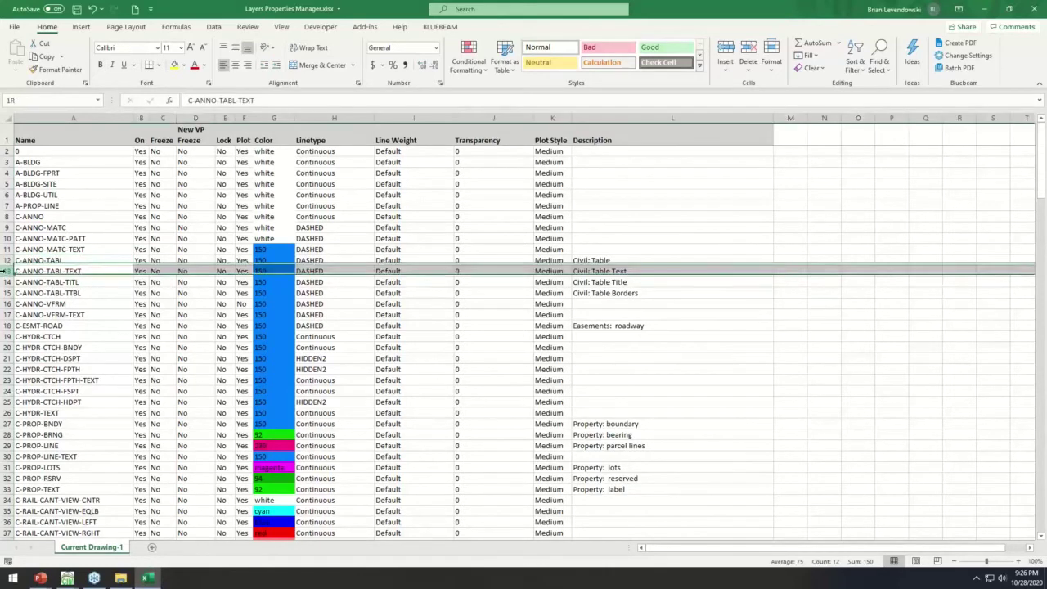
left_click_drag(7, 271, 7, 292)
right_click(55, 282)
left_click(91, 391)
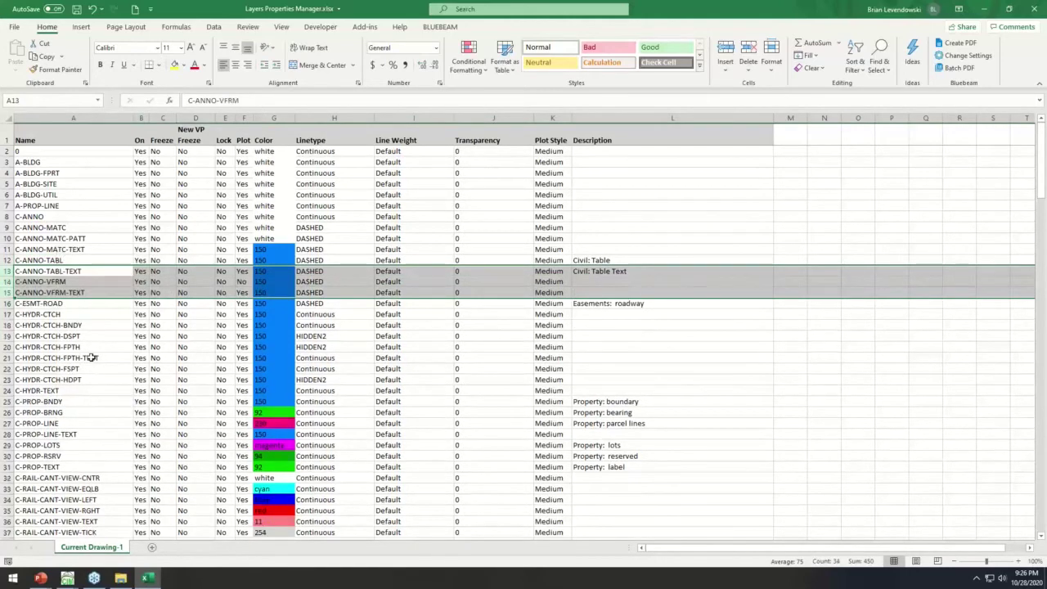
Step: Insert a copy of the C-ANNO row directly below it and rename the copied layer C-ANNO-SITE
left_click(5, 216)
key("ctrl+c")
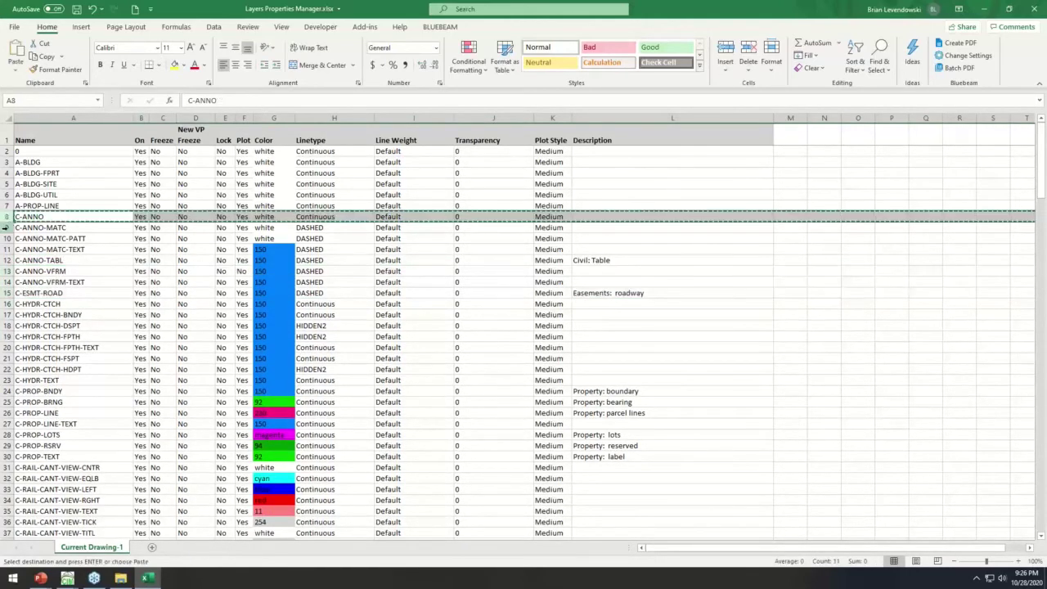
right_click(7, 228)
left_click(56, 319)
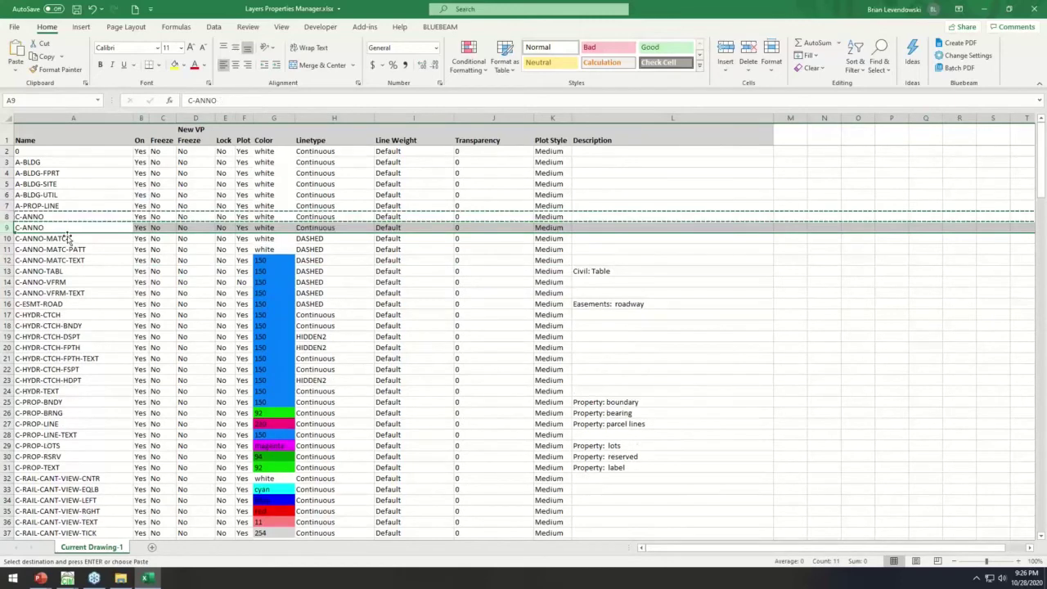
double_click(66, 228)
type("-SITE")
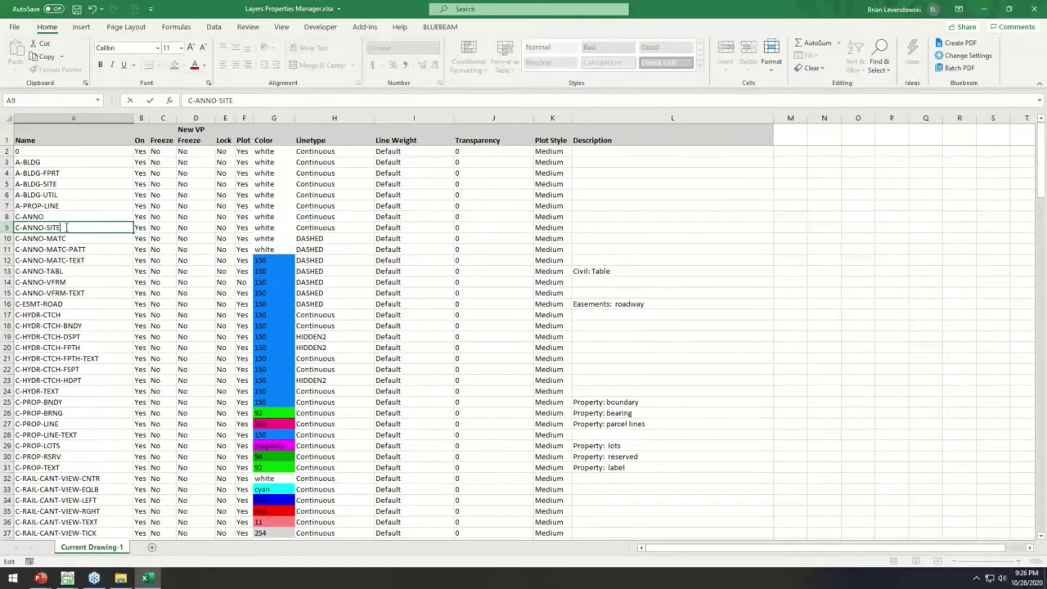
key("Return")
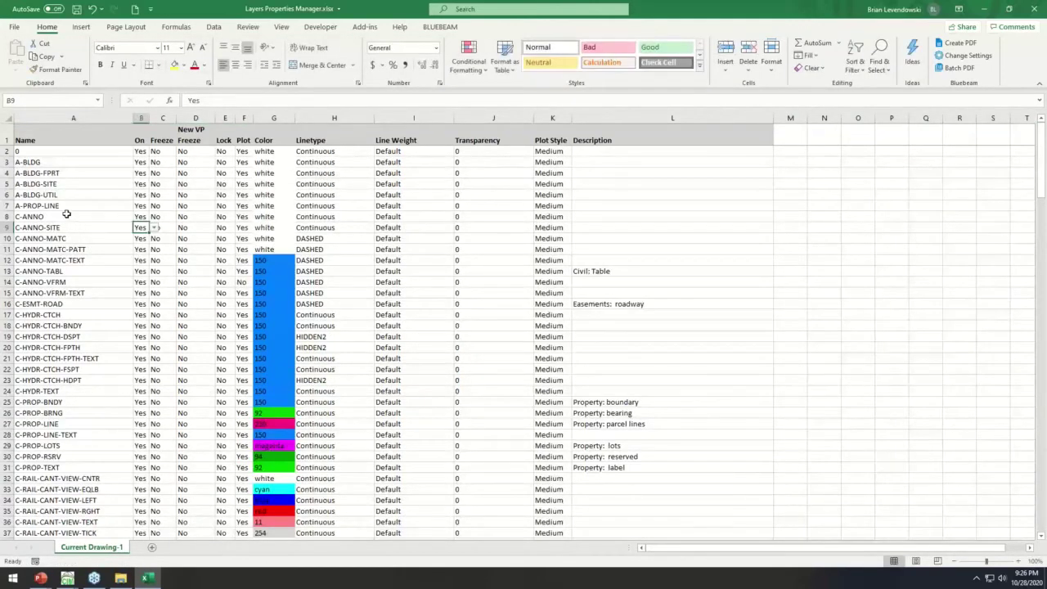
Step: Insert another copy of the C-ANNO row below the original, keeping its duplicate name, and save the workbook
left_click(10, 216)
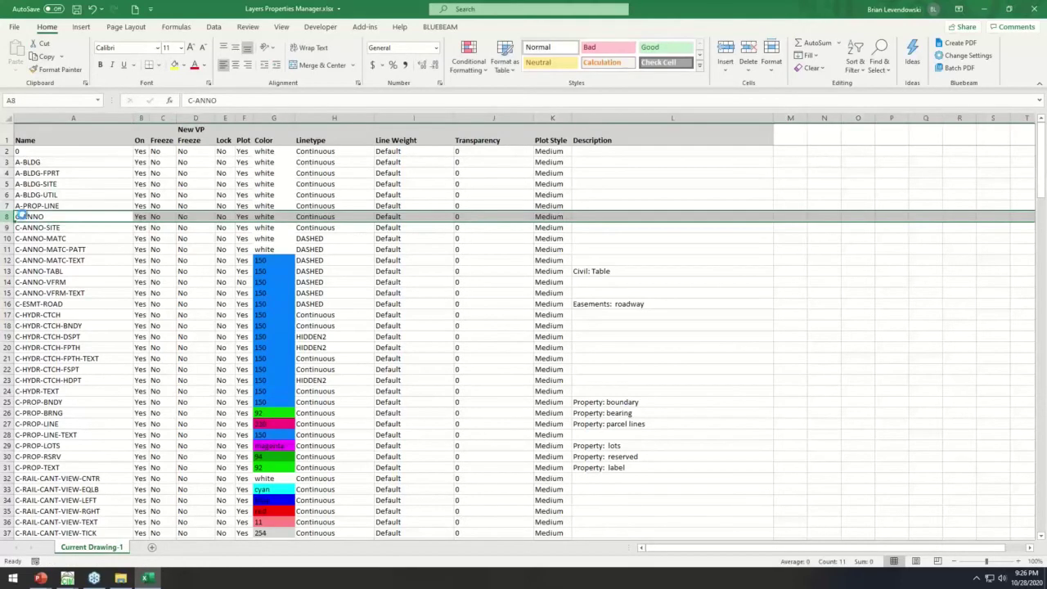
key("ctrl+c")
right_click(8, 229)
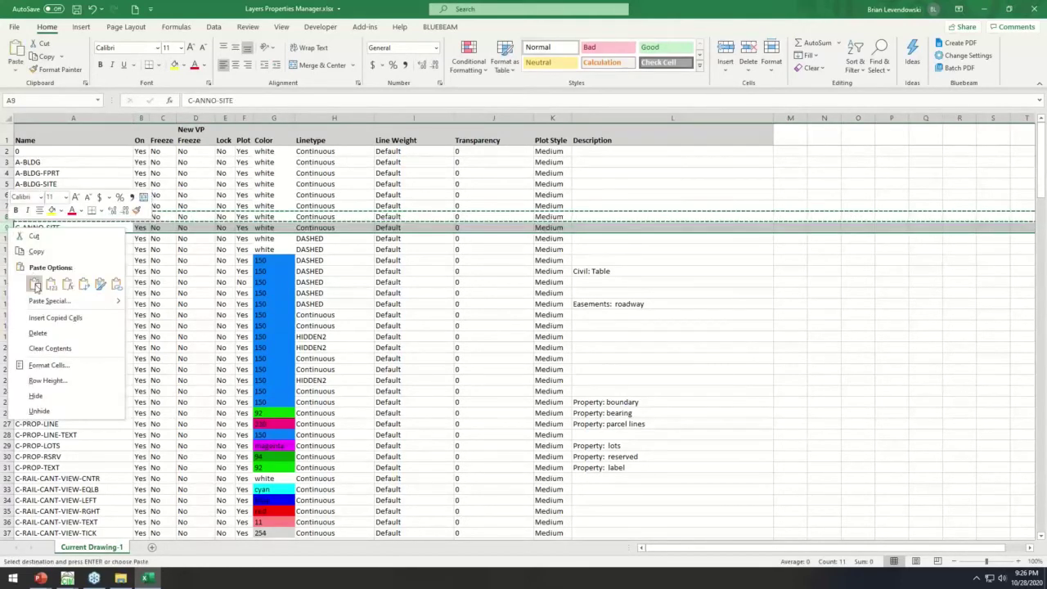
left_click(41, 315)
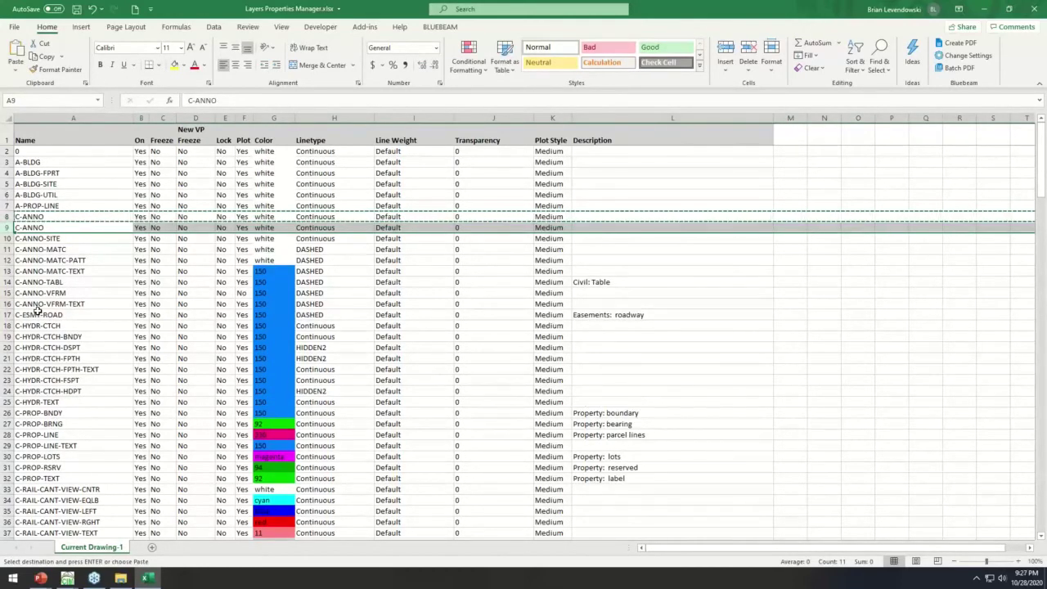
left_click(70, 256)
key("Escape")
left_click_drag(45, 215, 47, 227)
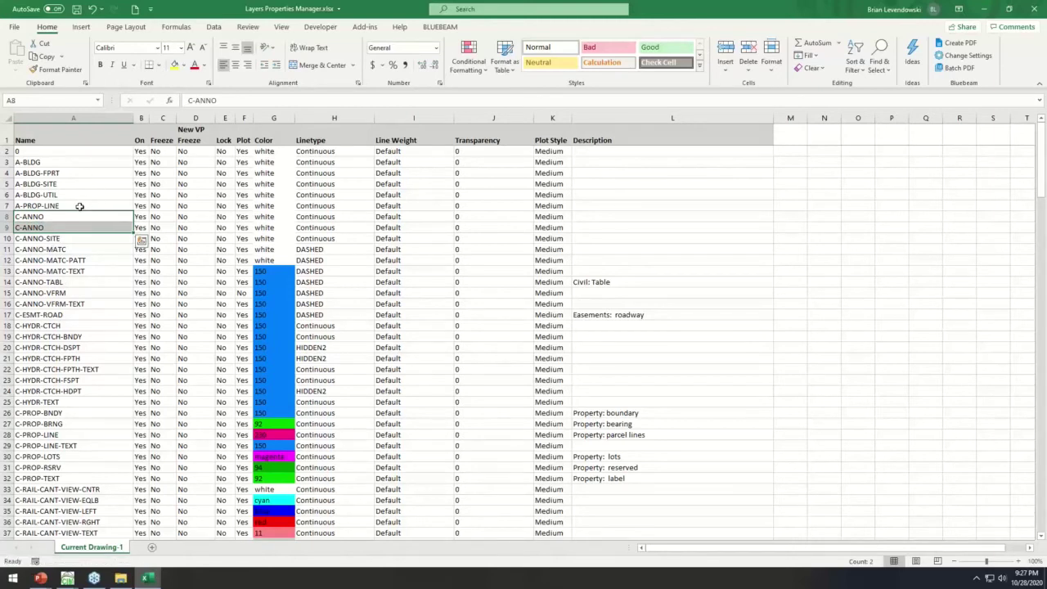
left_click(76, 205)
key("ctrl+s")
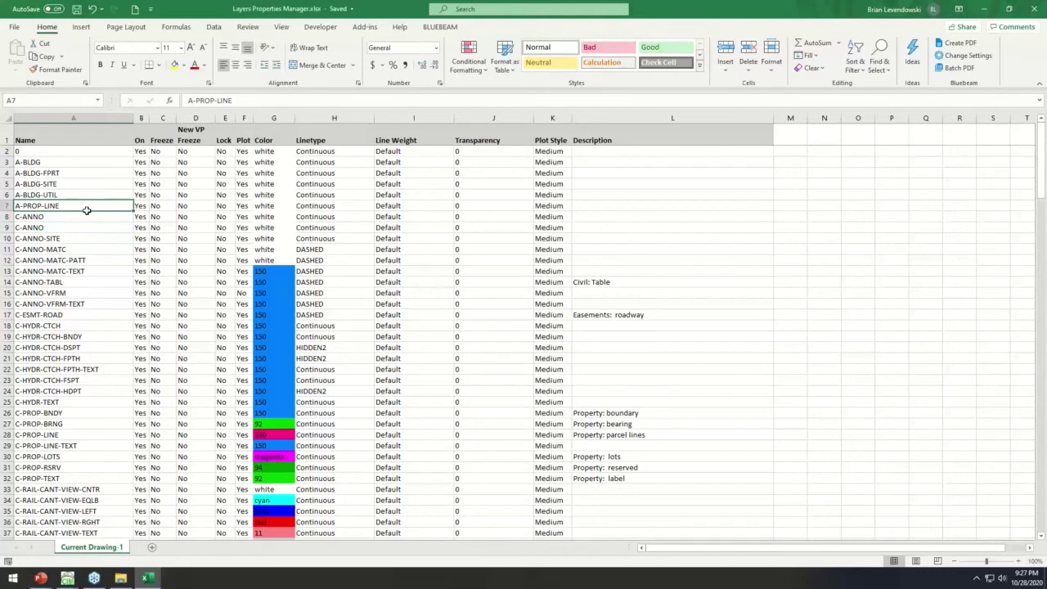
left_click(78, 195)
key("Down")
key("Down")
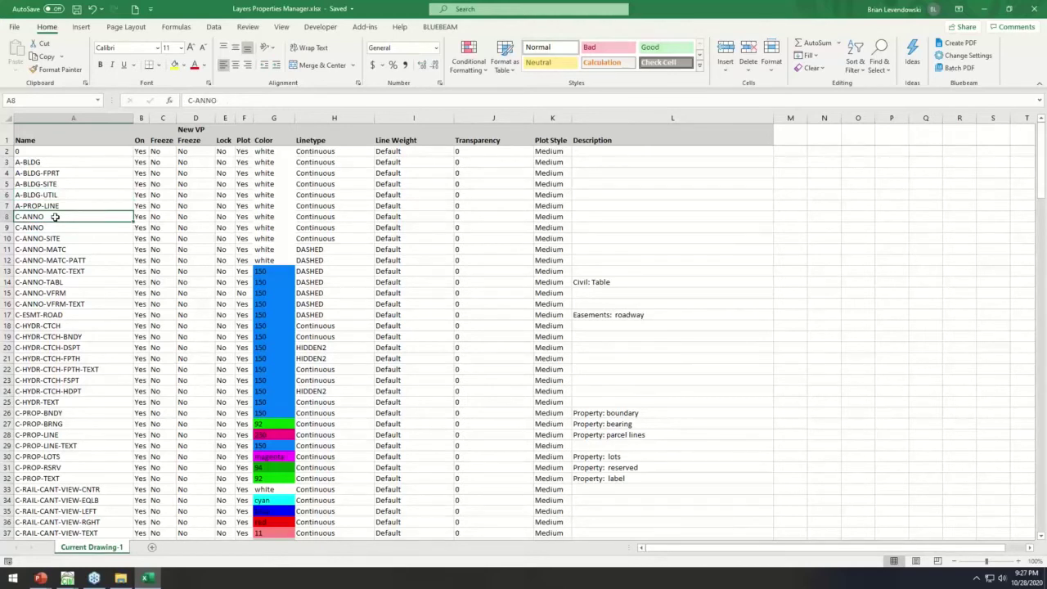
key("Up")
key("Up")
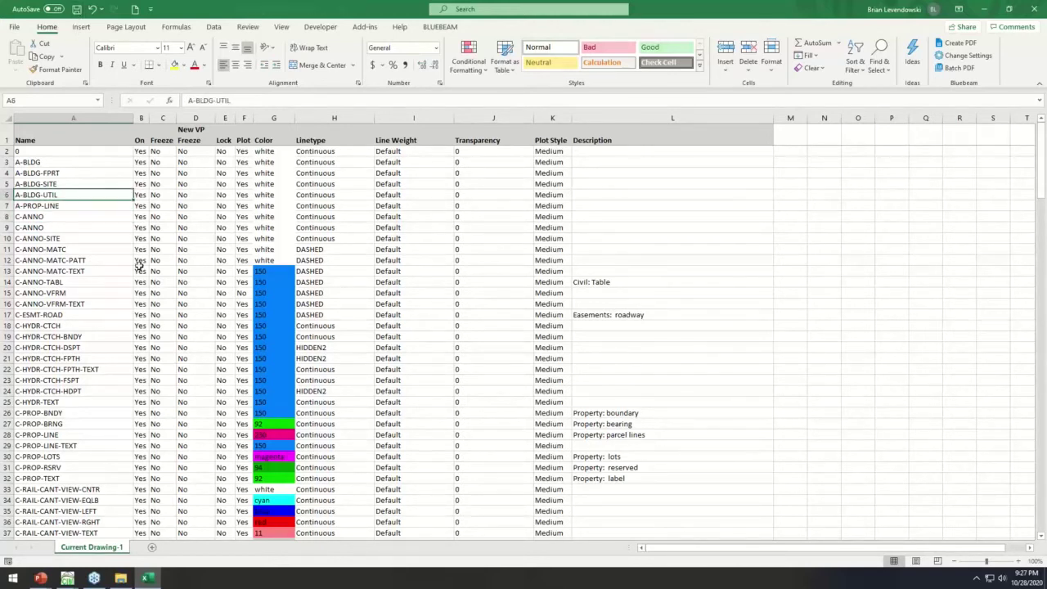
Step: Switch back to the Layer Boss export window in Civil 3D and close it to return to the drawing
left_click(67, 578)
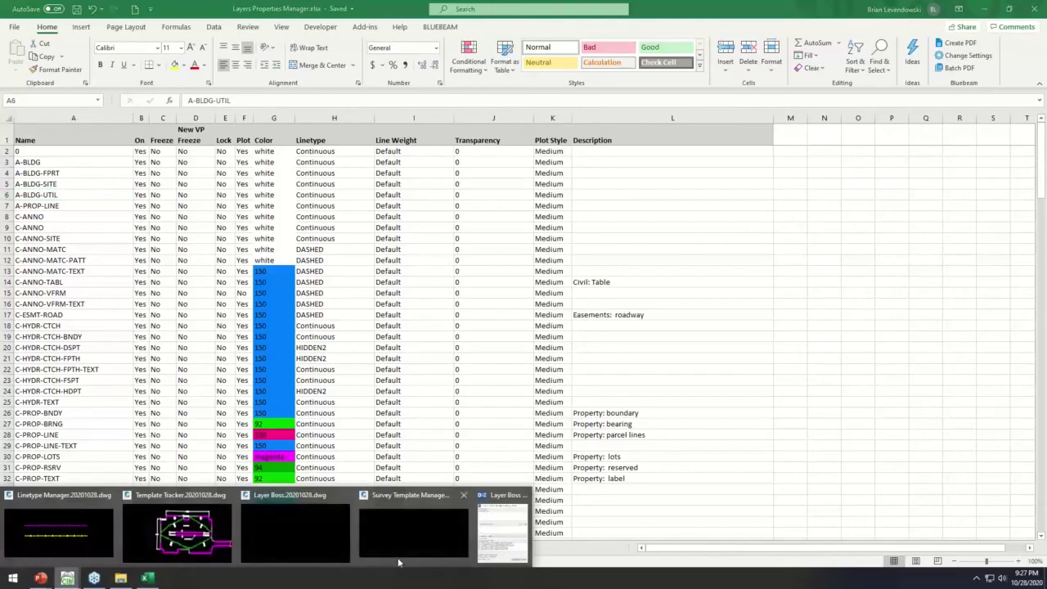
left_click(500, 535)
left_click(609, 419)
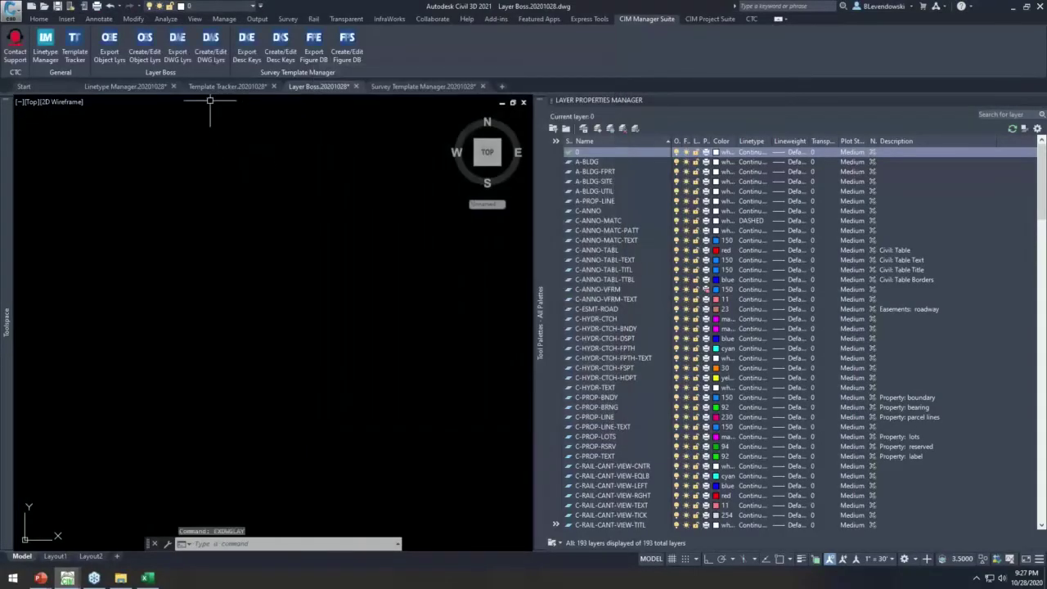
Step: Load Layers Properties Manager.xlsx into Layer Boss Create/Sync Drawing Layers for the current drawing and preview it with Sync to Drawing Layers
left_click(210, 45)
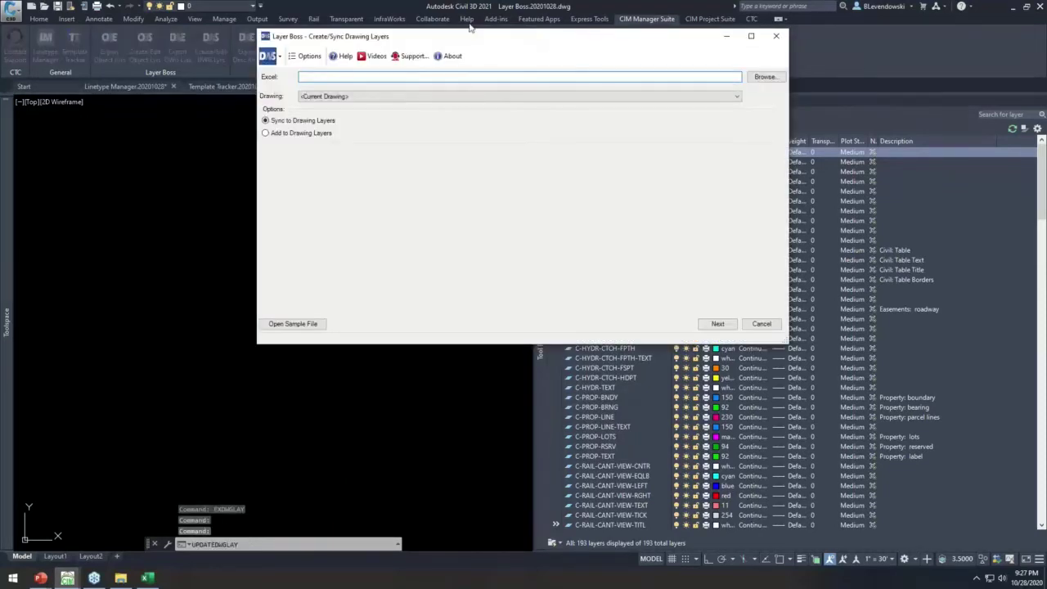
left_click(748, 169)
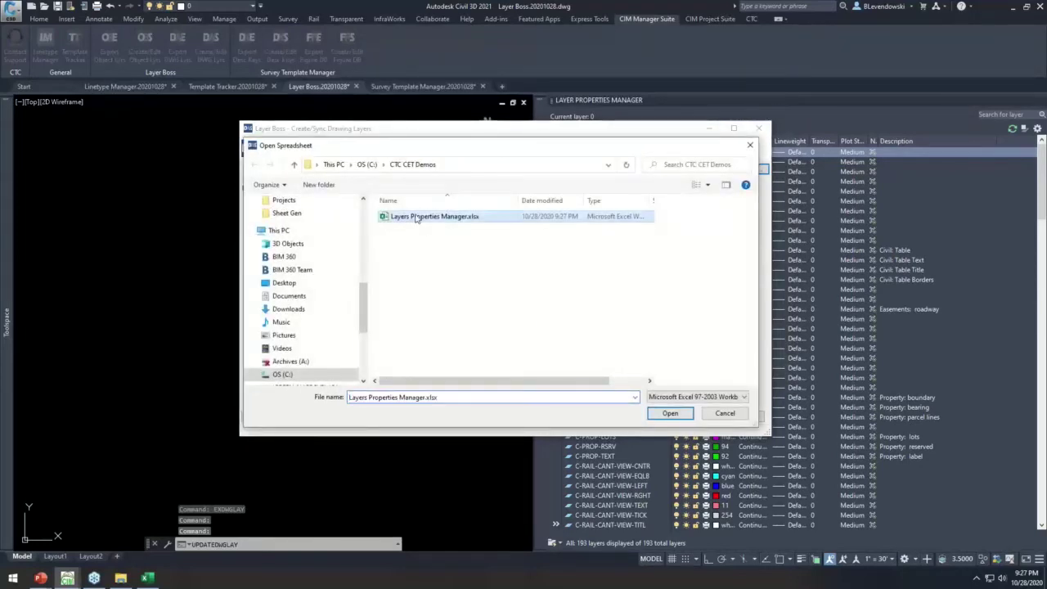
double_click(401, 216)
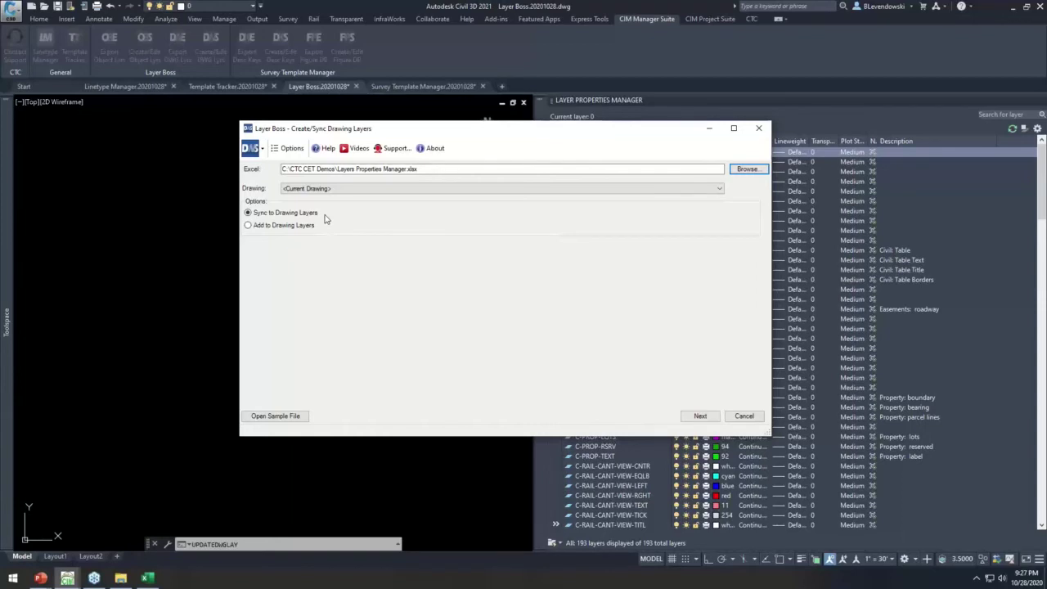
left_click(270, 225)
left_click(275, 216)
left_click(693, 415)
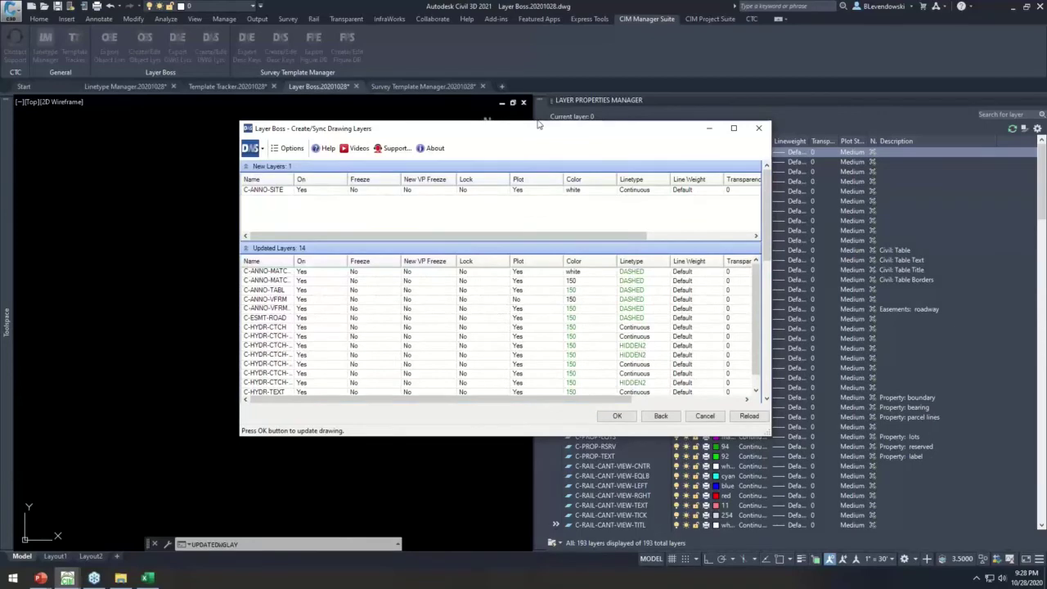
Step: Maximize the sync preview, collapse the unchanged layers, and examine the new C-ANNO-SITE layer and the duplicate C-ANNO entries
left_click_drag(593, 12, 591, 1)
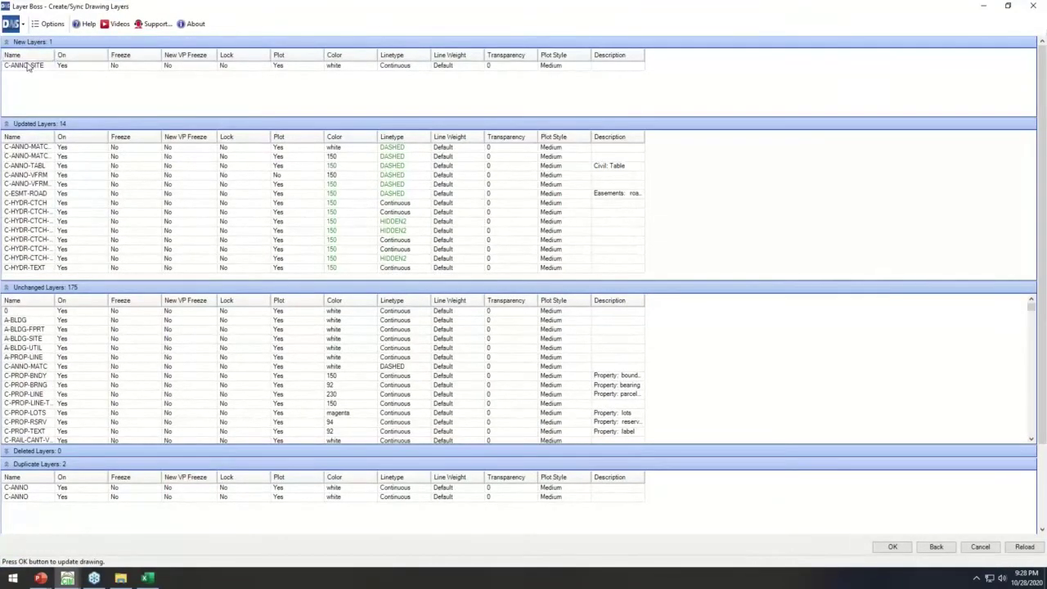
left_click(62, 67)
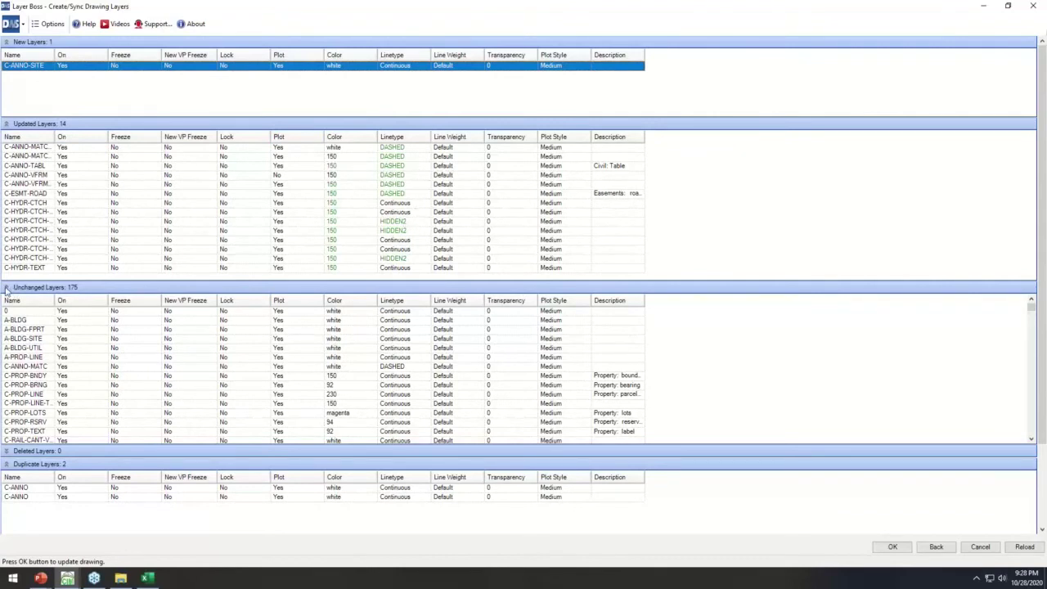
left_click(6, 288)
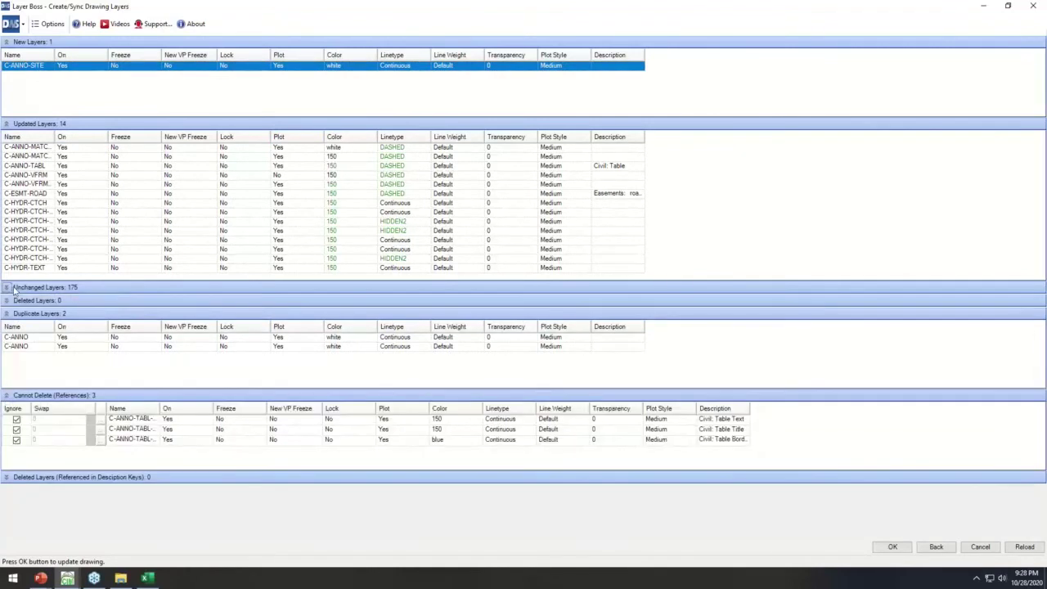
left_click(30, 337)
left_click(32, 347)
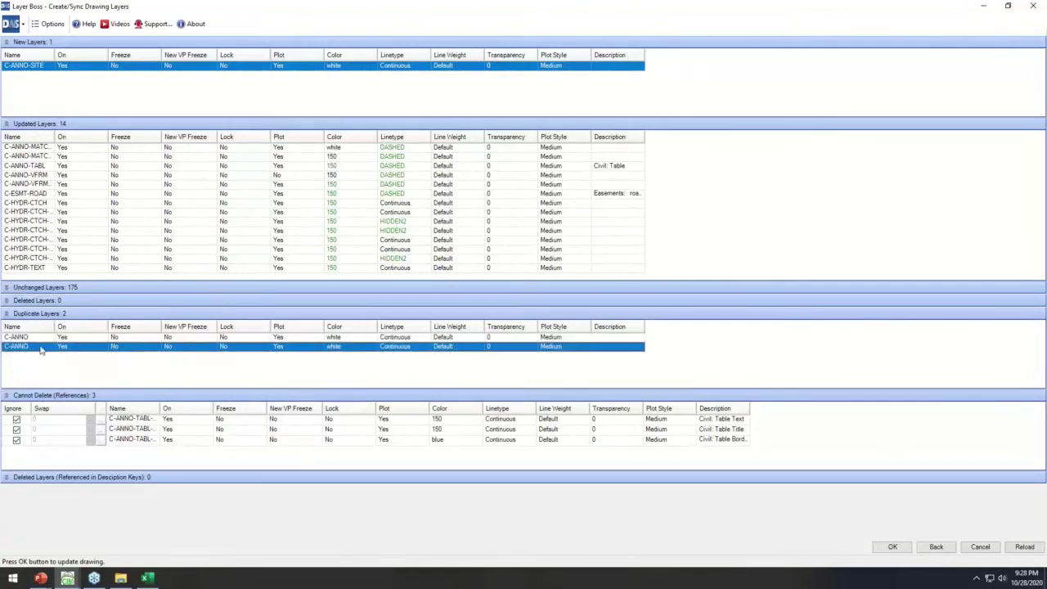
Step: Switch to the Excel workbook, delete one of the duplicate C-ANNO rows, and save the workbook
left_click(148, 579)
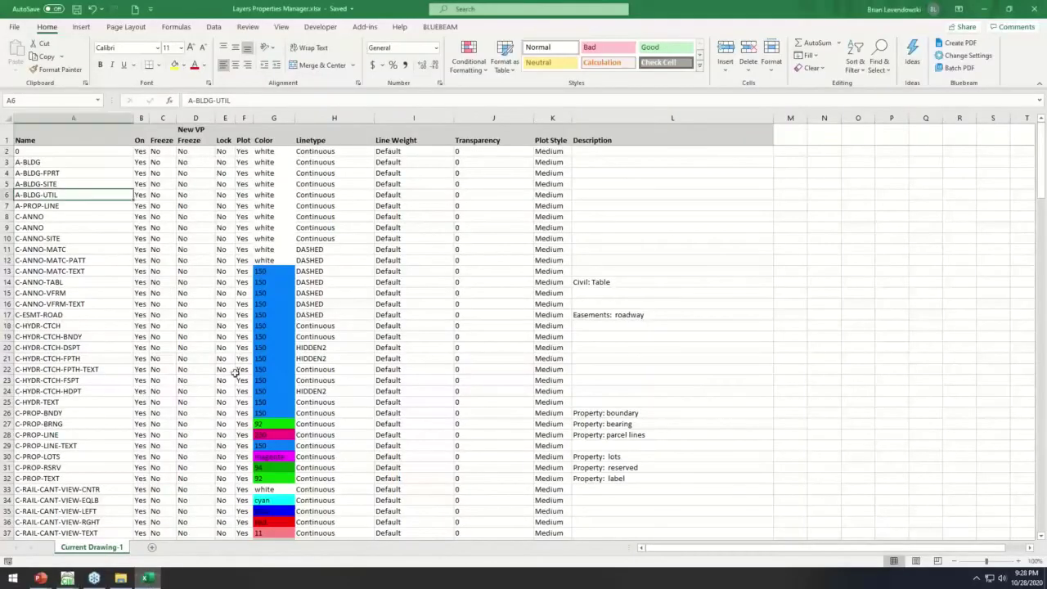
left_click(5, 216)
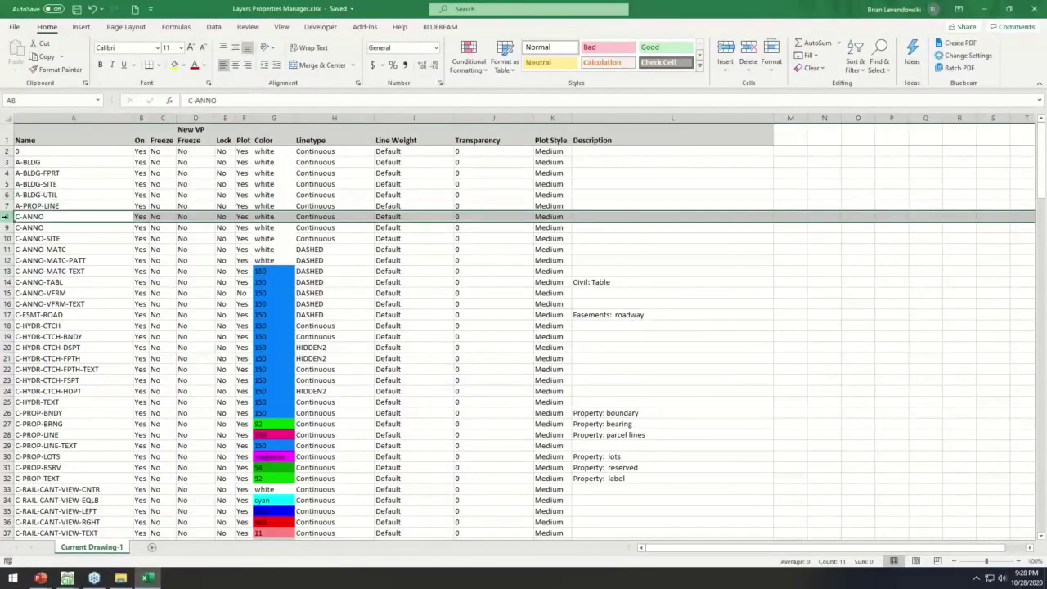
right_click(5, 216)
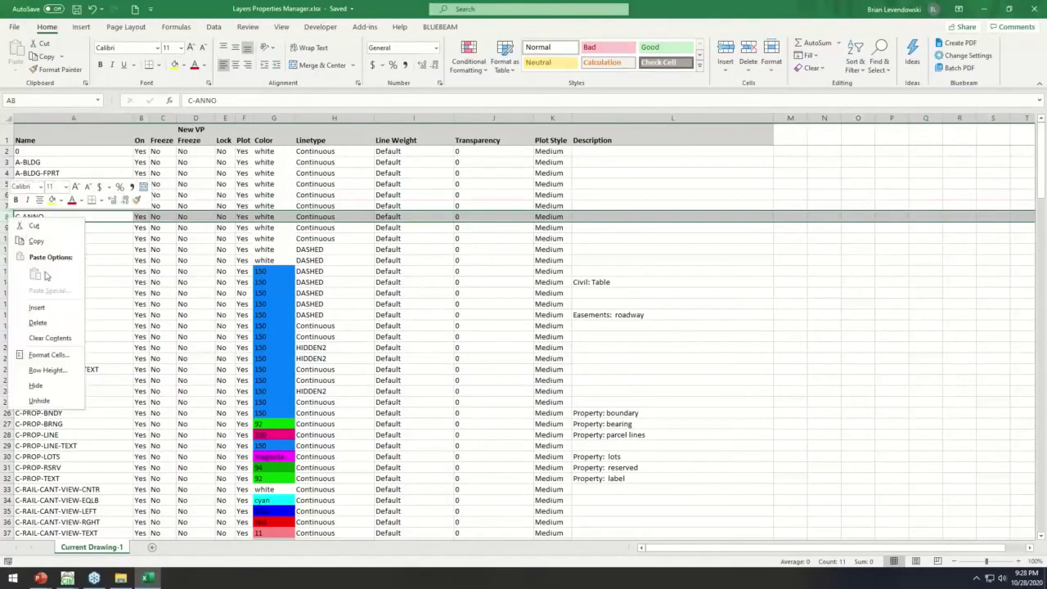
left_click(39, 323)
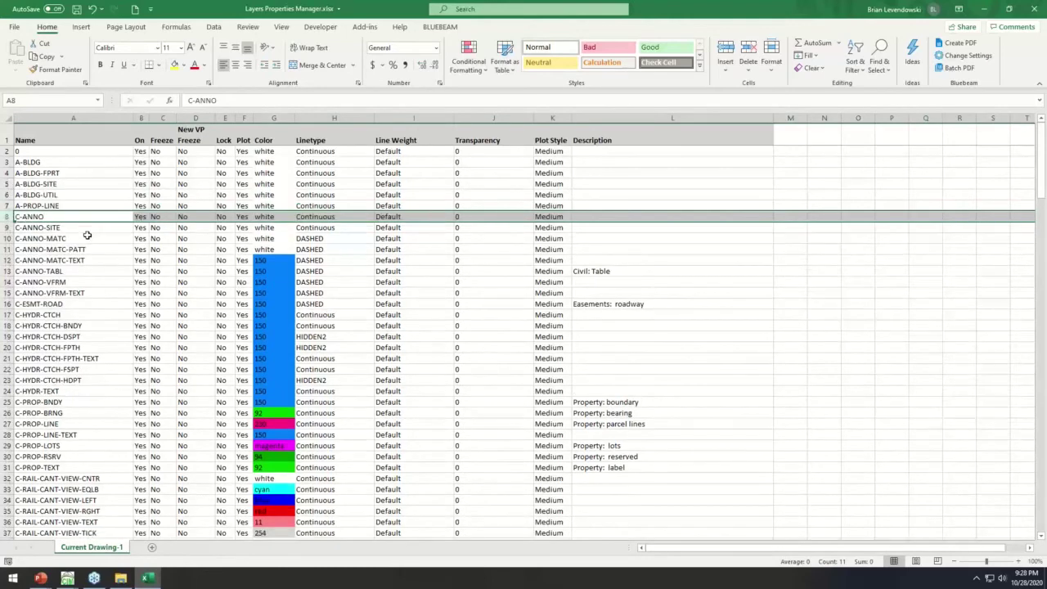
left_click(82, 228)
left_click(77, 9)
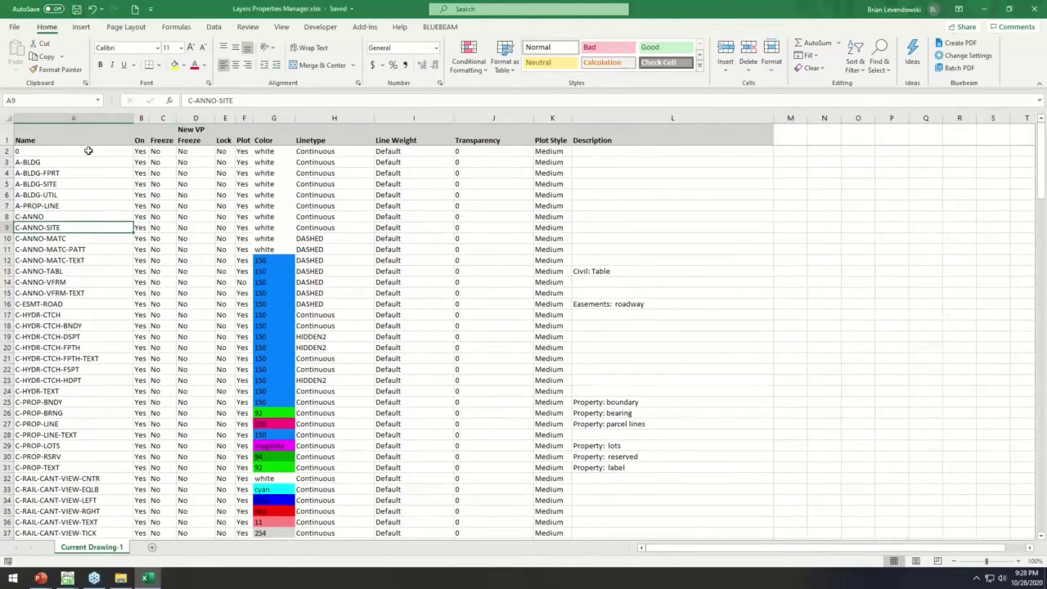
Step: Switch back to the Layer Boss sync preview and reload the edited workbook
key("alt")
key("alt+Tab")
key("Escape")
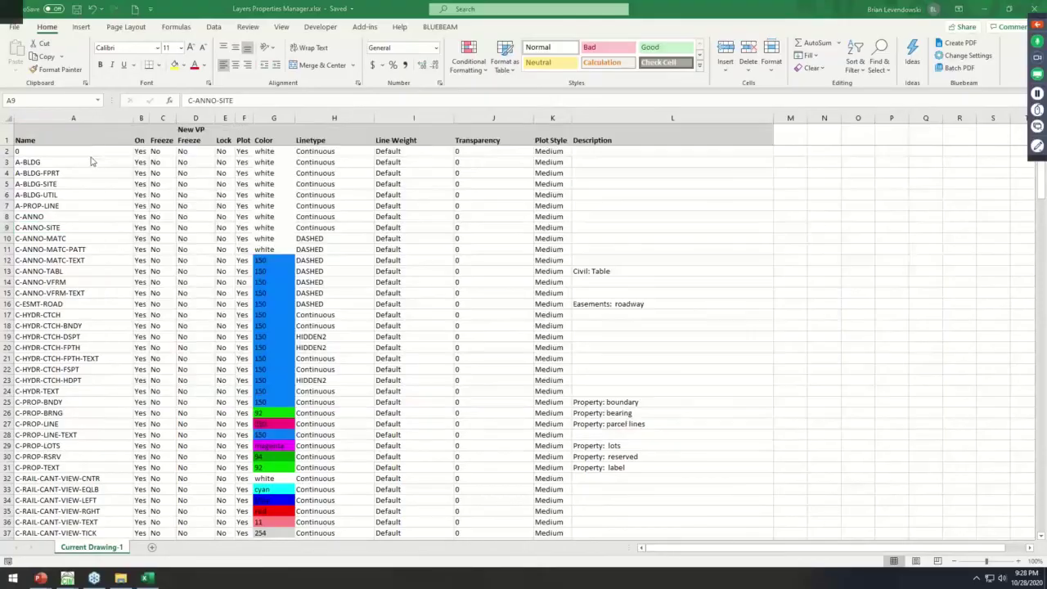
key("alt+Tab")
left_click(1024, 546)
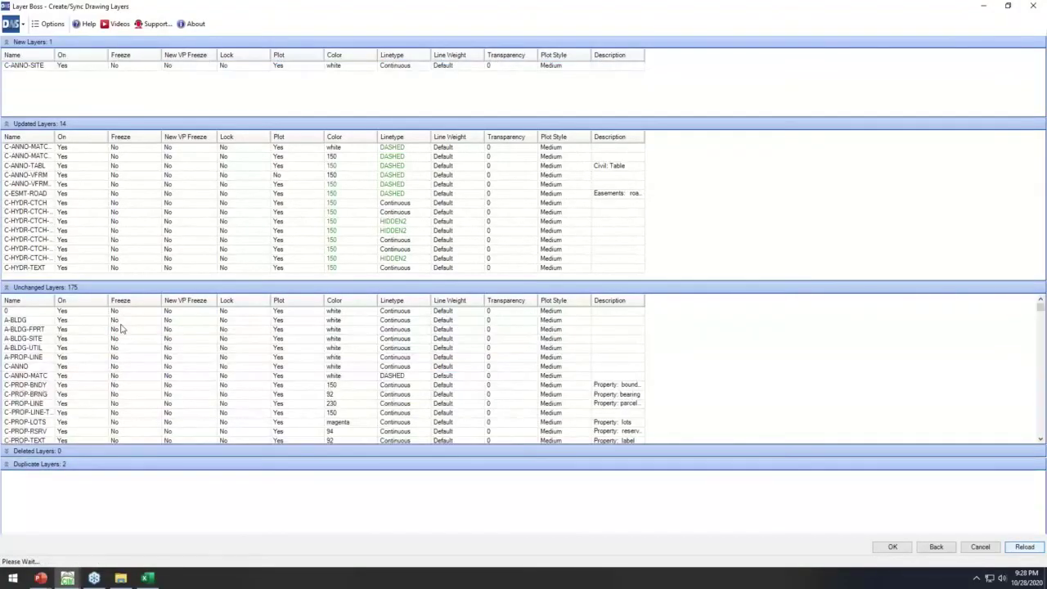
Step: Review the Duplicate Layers, Deleted Layers and Cannot Delete sections of the reloaded preview, collapsing the duplicate and deleted sections
left_click(6, 464)
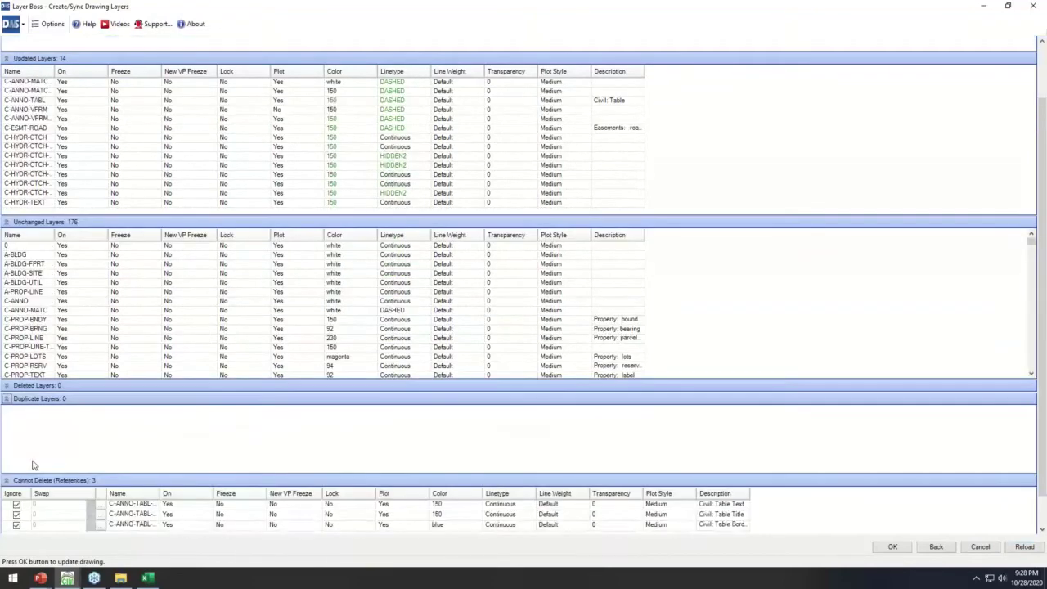
left_click(8, 399)
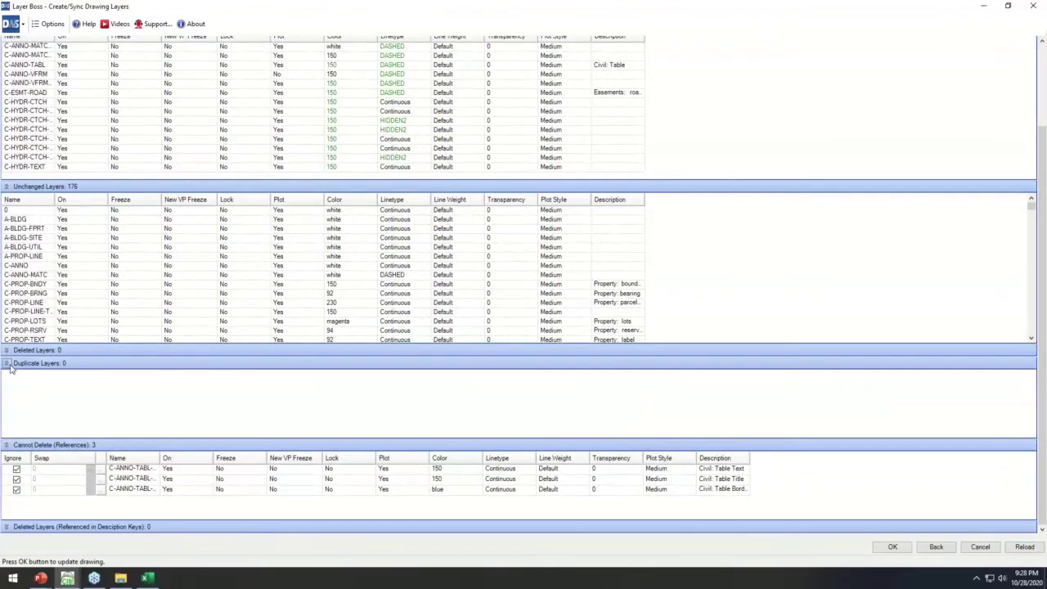
scroll(68, 309, "up", 2)
scroll(67, 309, "down", 6)
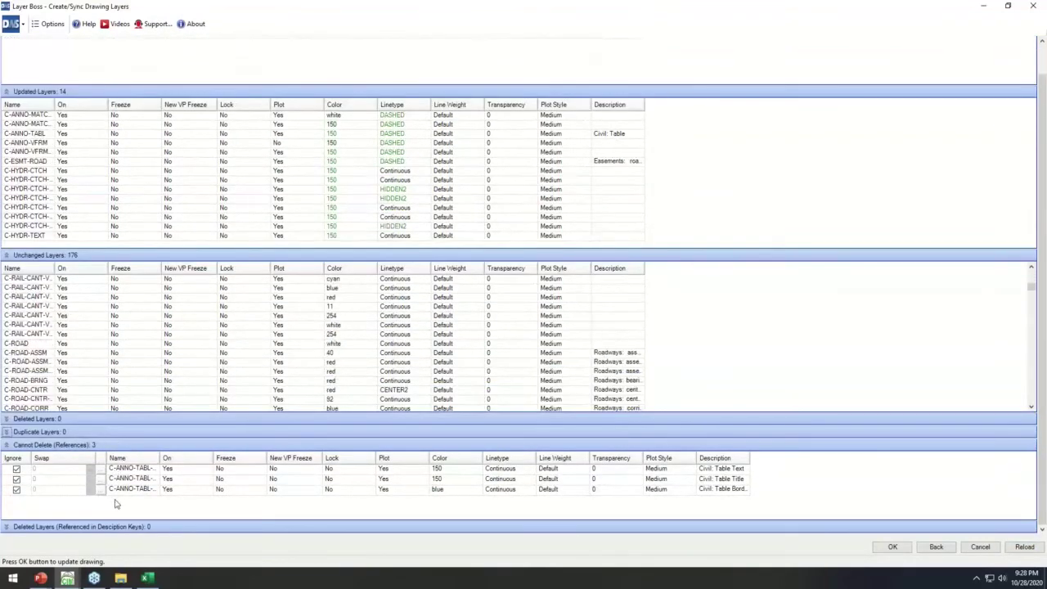
left_click(8, 432)
scroll(54, 409, "down", 2)
scroll(54, 415, "down", 2)
left_click(8, 368)
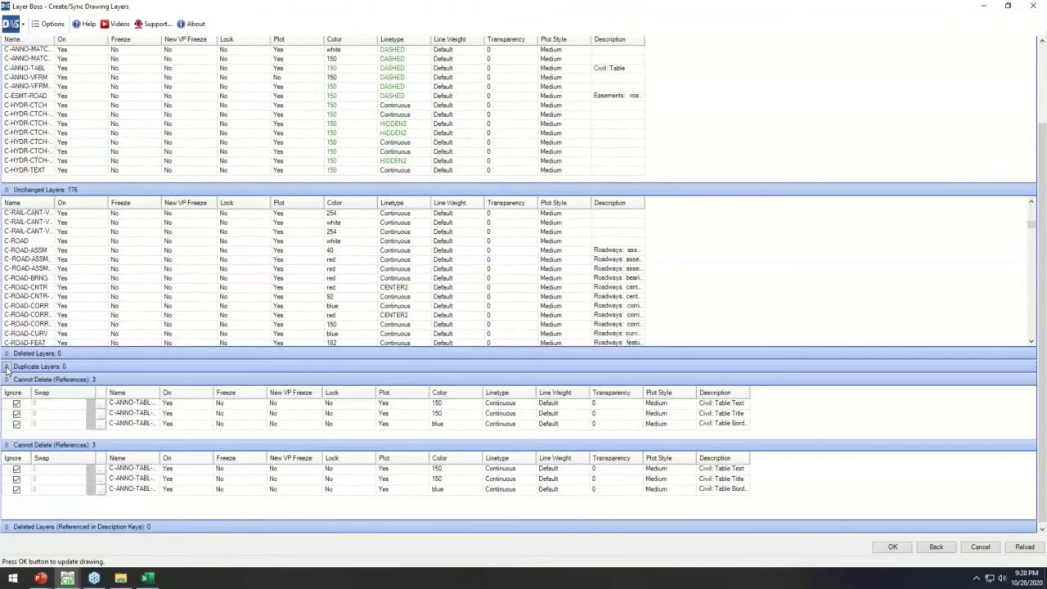
left_click(8, 419)
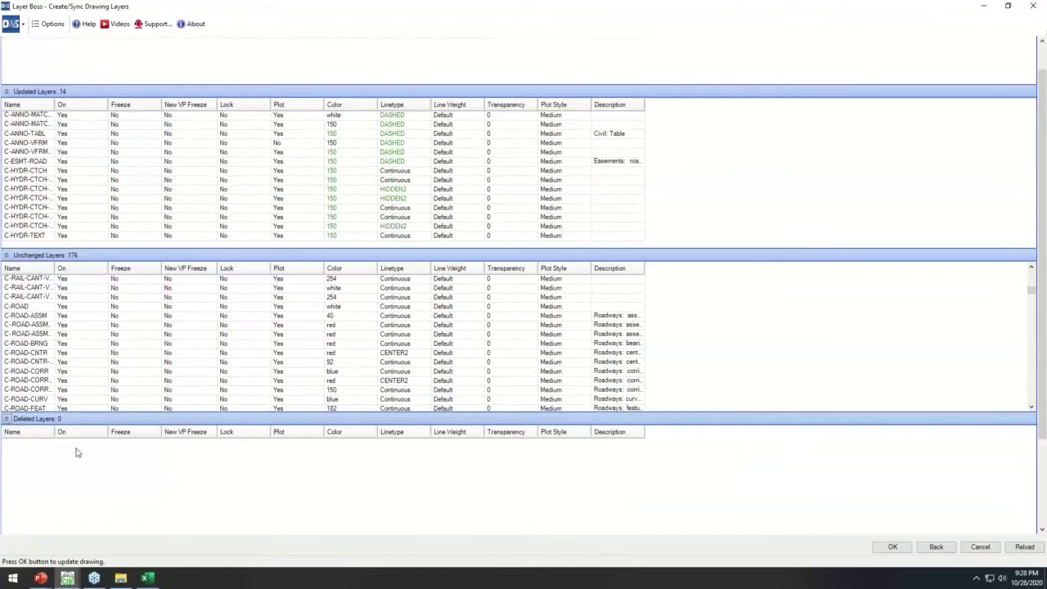
scroll(77, 450, "down", 2)
scroll(78, 452, "down", 2)
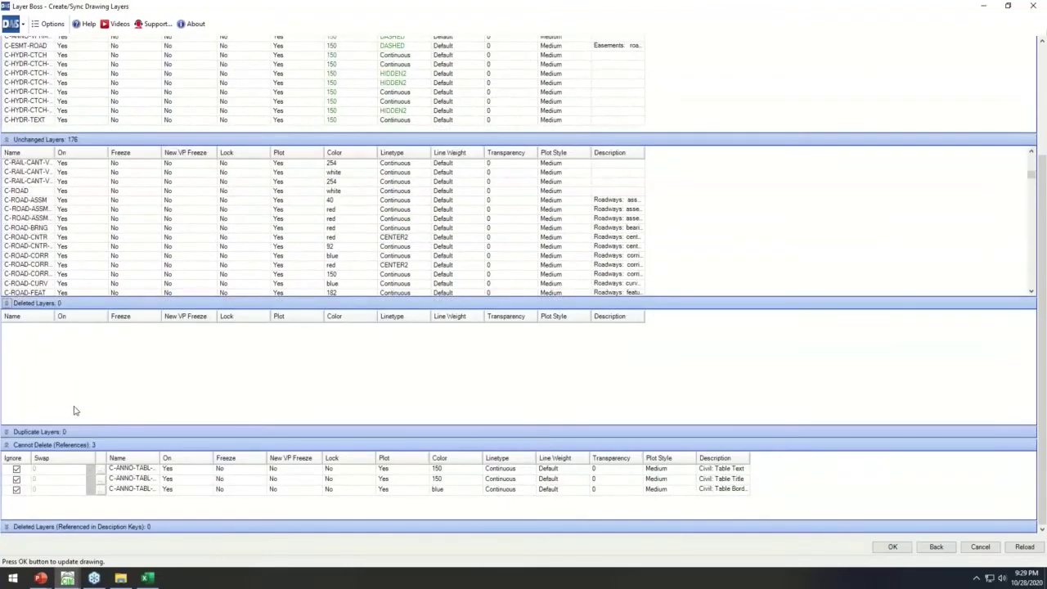
left_click(8, 303)
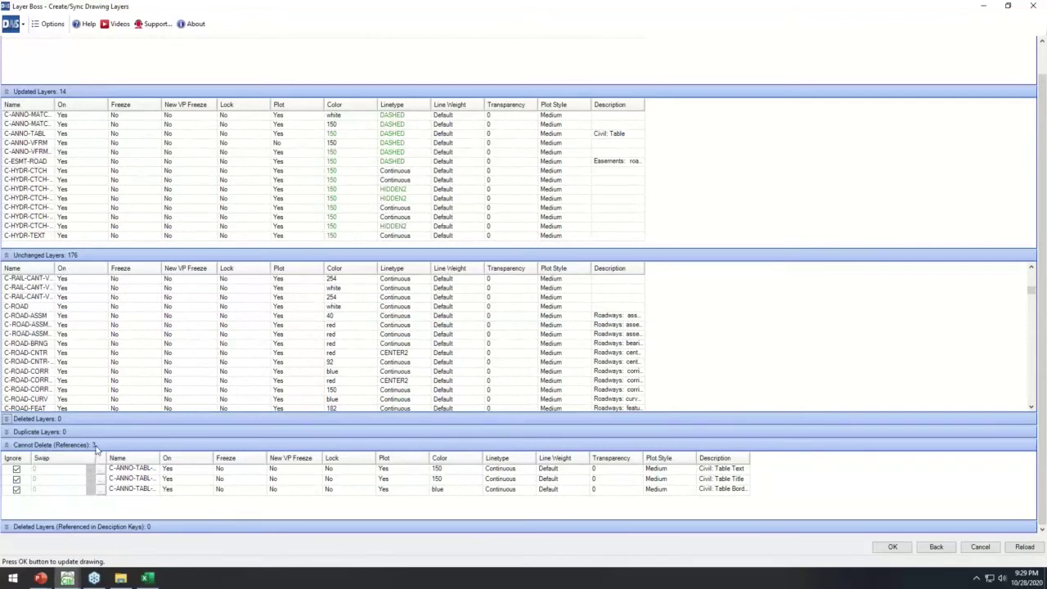
Step: Widen the Name column in the Cannot Delete (References) list and clear Ignore for the C-ANNO-TABL-TEXT layer
left_click_drag(158, 458, 182, 458)
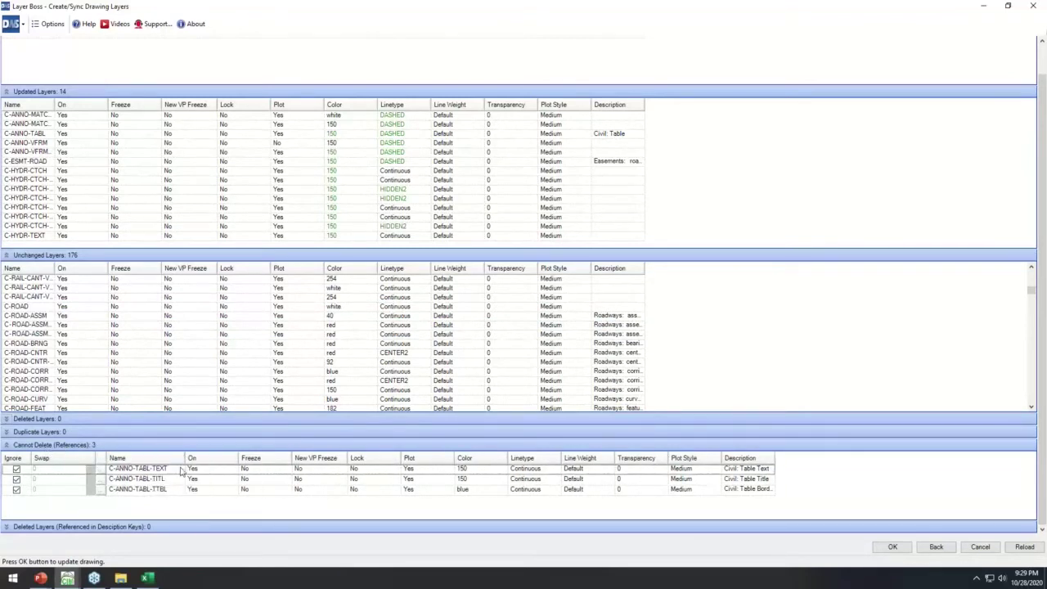
left_click(24, 472)
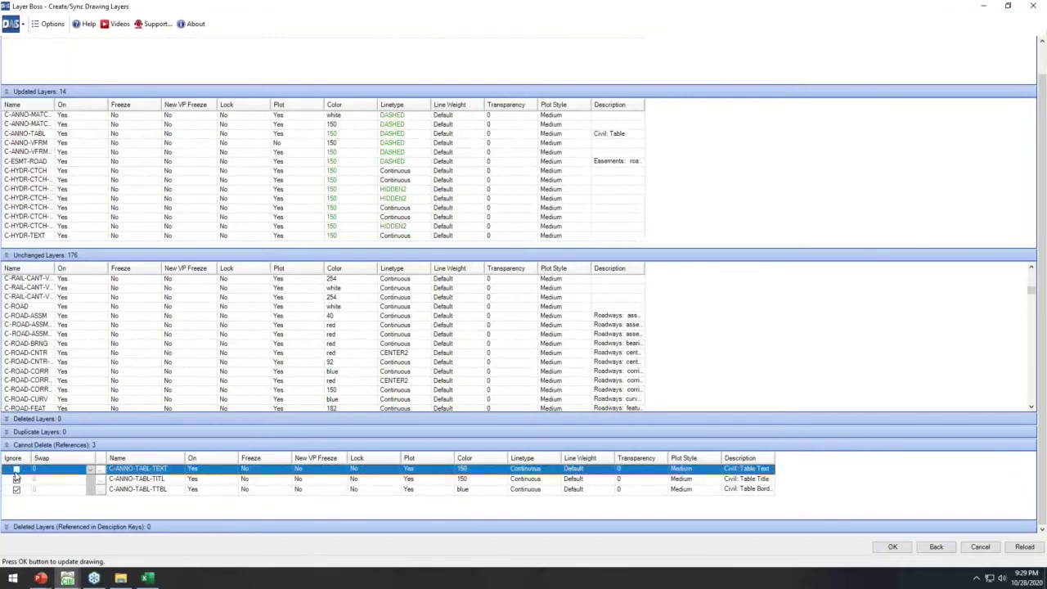
left_click(90, 471)
left_click(512, 286)
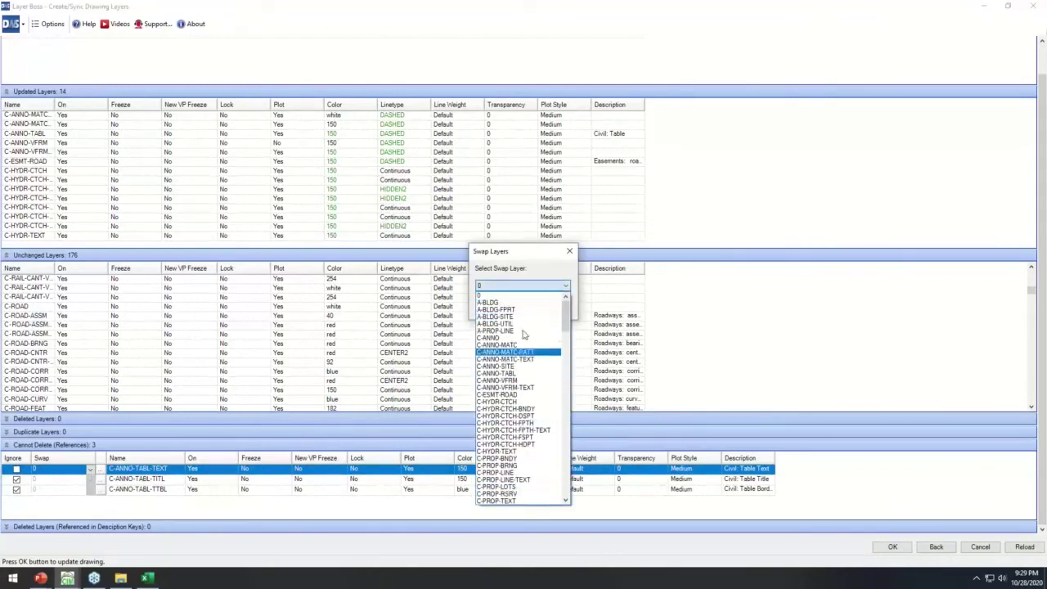
left_click(525, 255)
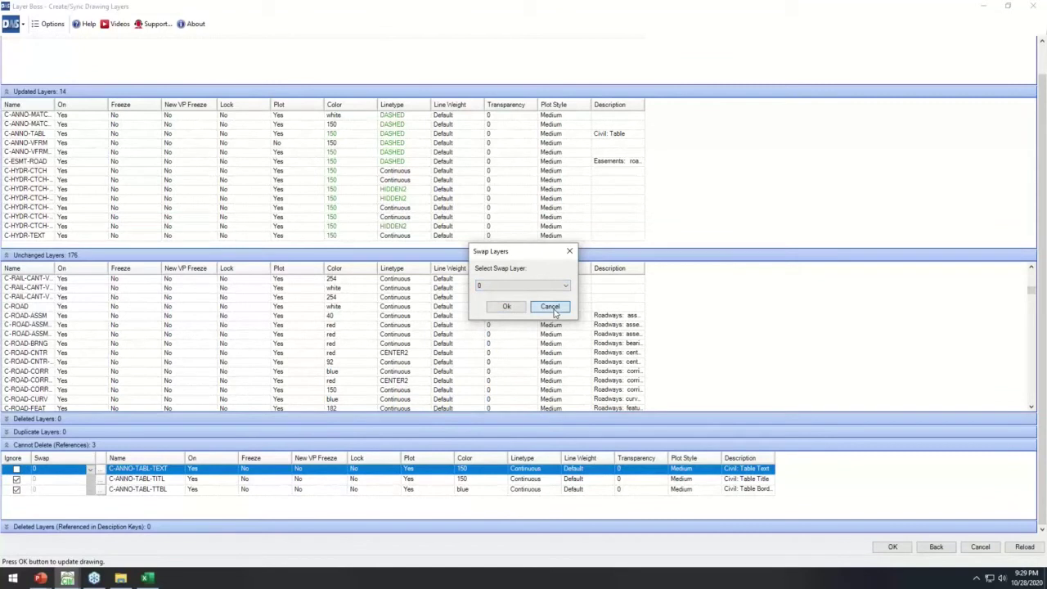
left_click(550, 307)
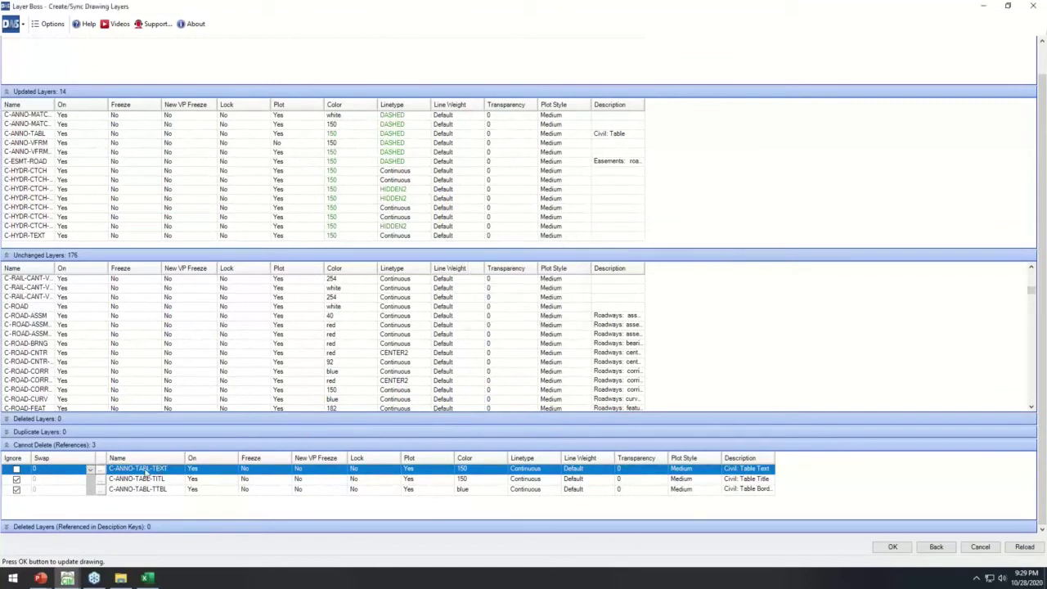
Step: Swap all style references of C-ANNO-TABL-TEXT to the C-ANNO layer through Template Tracker, and return to the sync preview
left_click(100, 469)
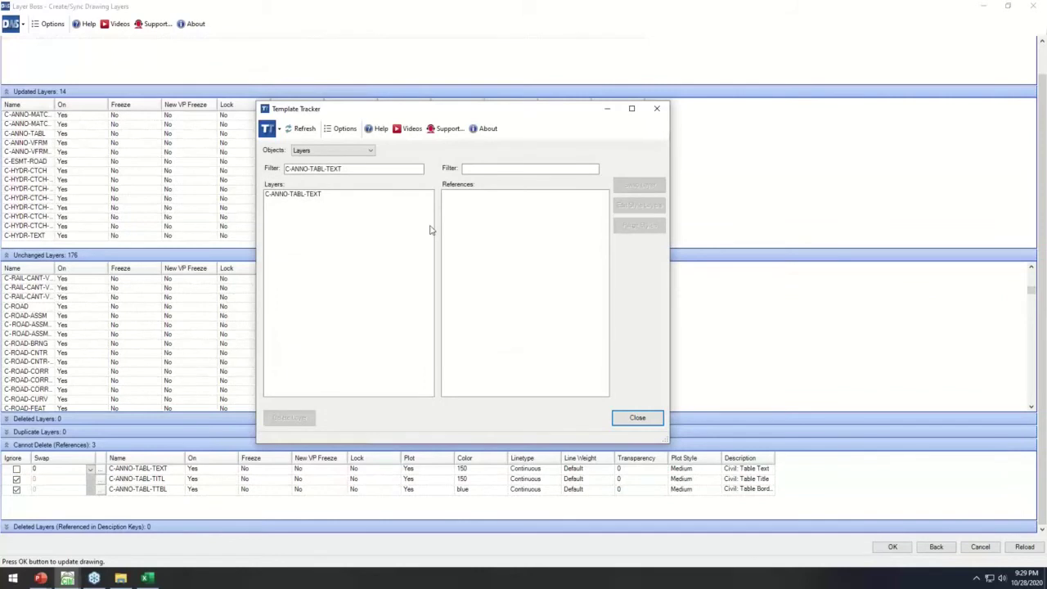
left_click(310, 197)
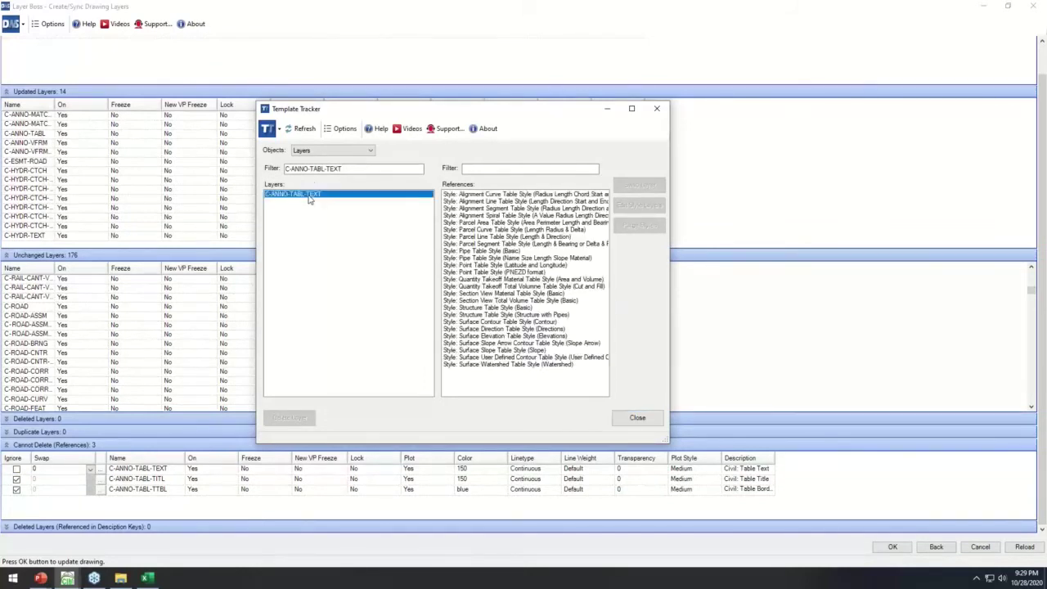
left_click(498, 194)
left_click(482, 365, "shift")
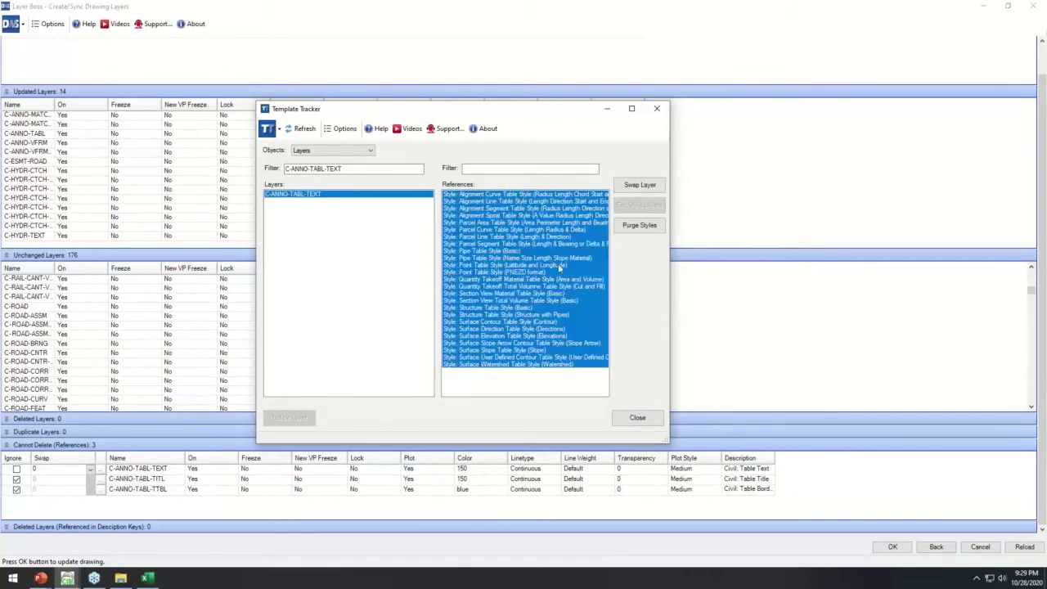
left_click(636, 186)
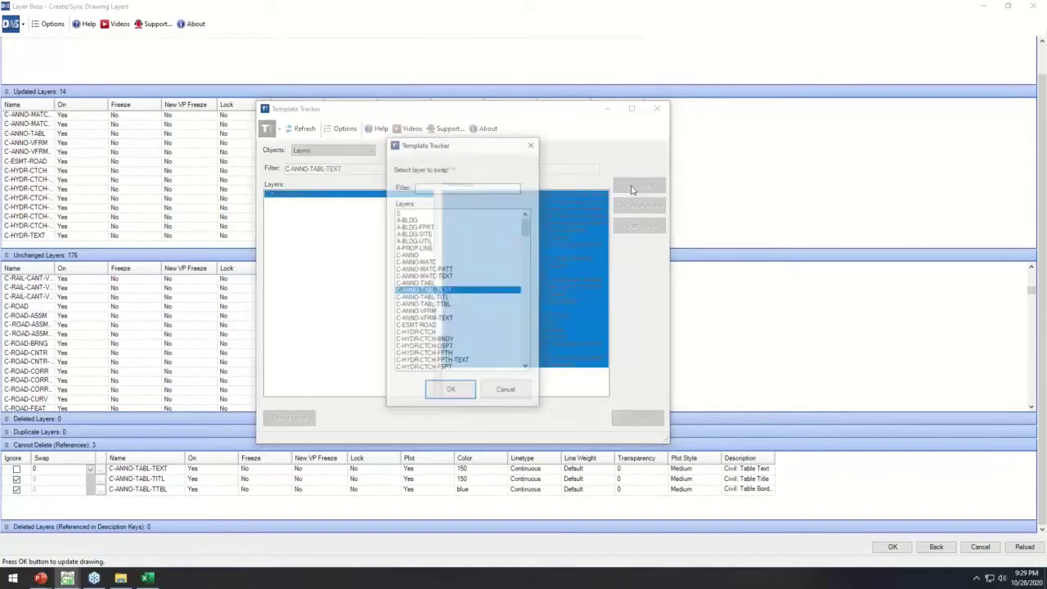
left_click(420, 284)
left_click(415, 256)
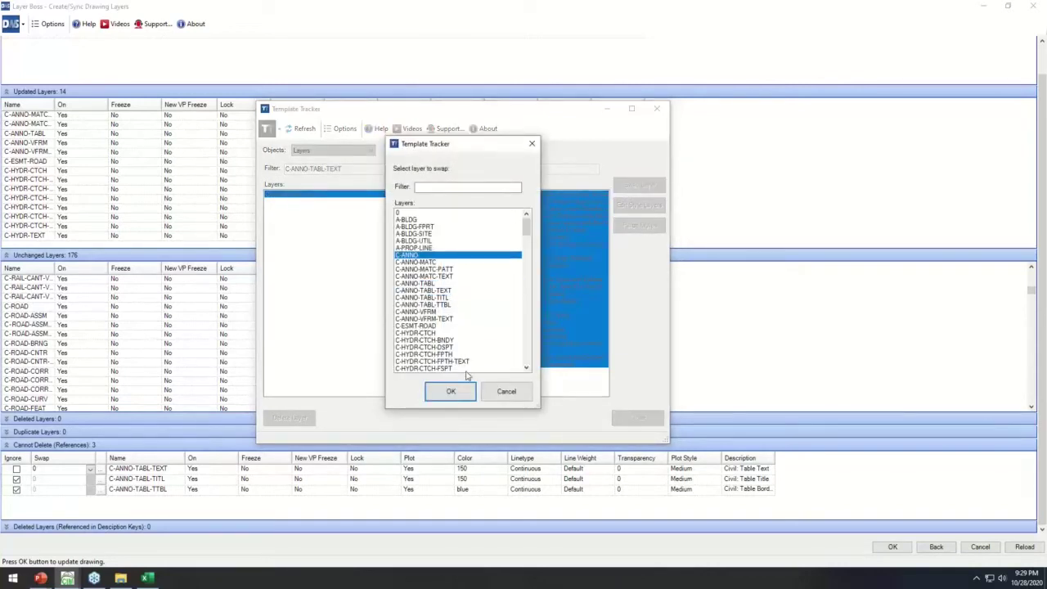
left_click(451, 391)
left_click(625, 420)
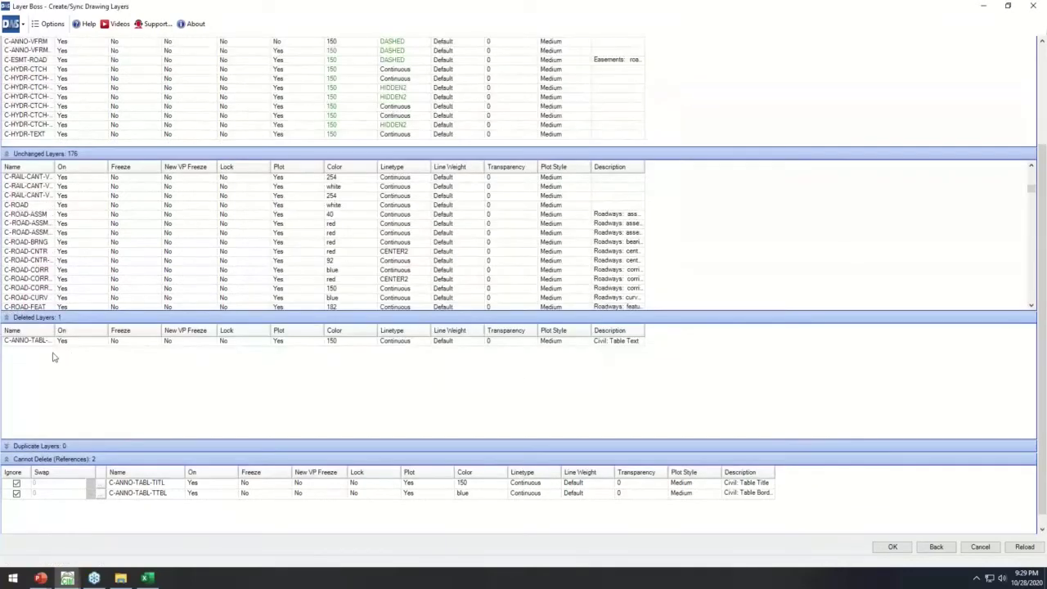
Step: Check the Deleted Layers list and the C-ANNO-TABL-TITL entry under Cannot Delete (References)
left_click(31, 326)
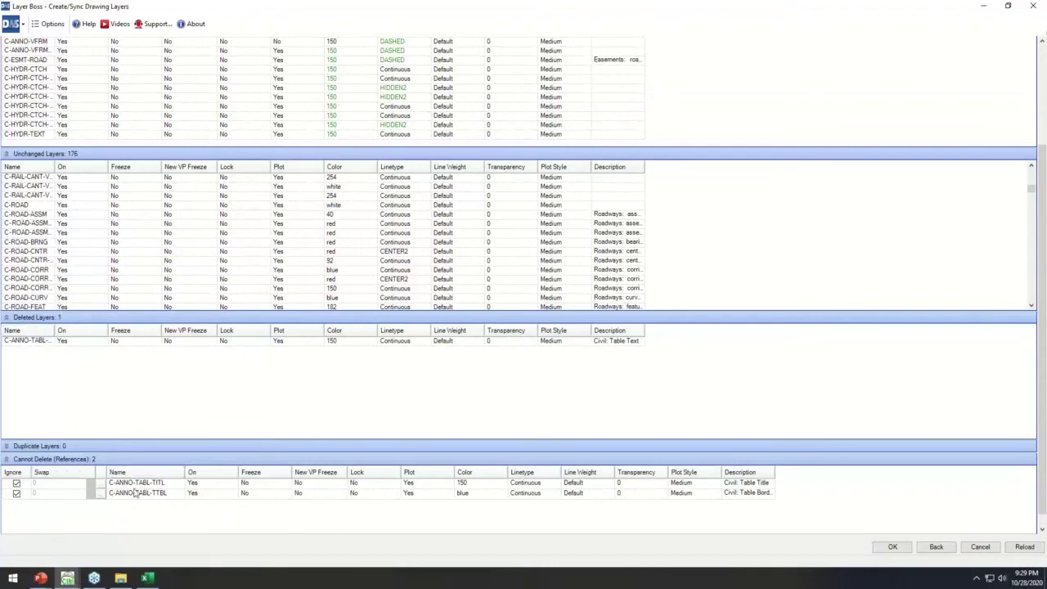
left_click(33, 486)
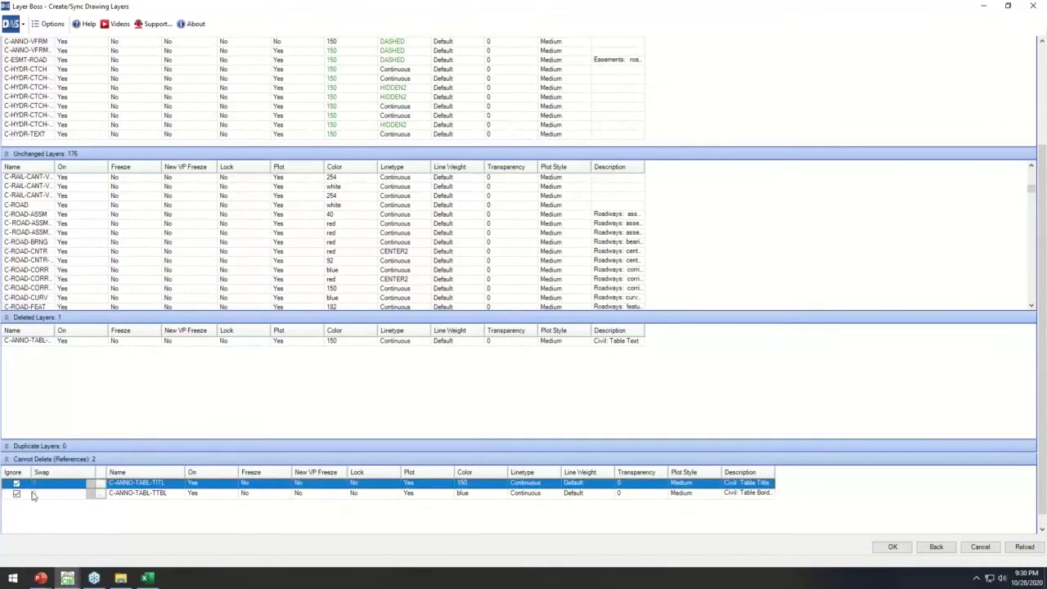
Step: Clear Ignore for C-ANNO-TABL-TITL and C-ANNO-TABL-TTBL and set C-ANNO as the swap layer for both
left_click(31, 493, "shift")
left_click(16, 493)
left_click(90, 483)
left_click(513, 286)
scroll(514, 311, "up", 1)
left_click(505, 331)
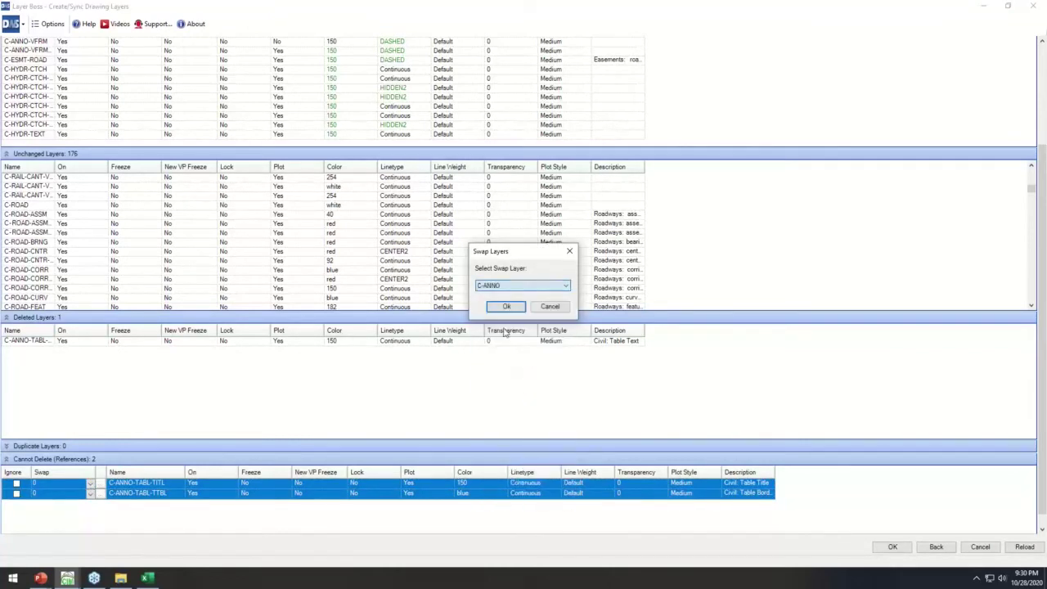
left_click(506, 306)
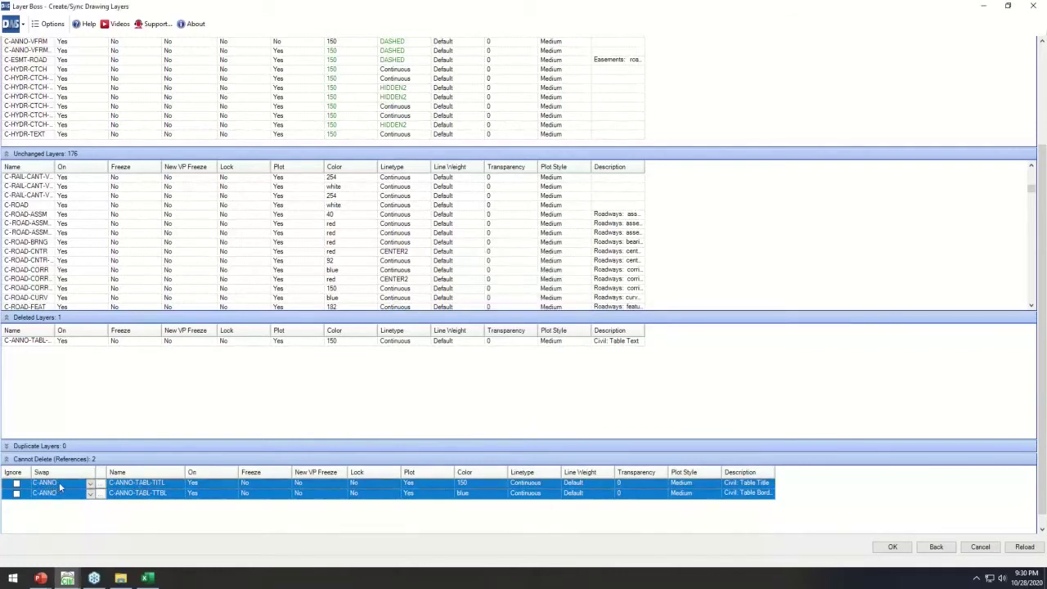
Step: Apply the layer sync to the drawing and check the C-ANNO-SITE and C-ANNO-MATC layers in the layer list
left_click(902, 549)
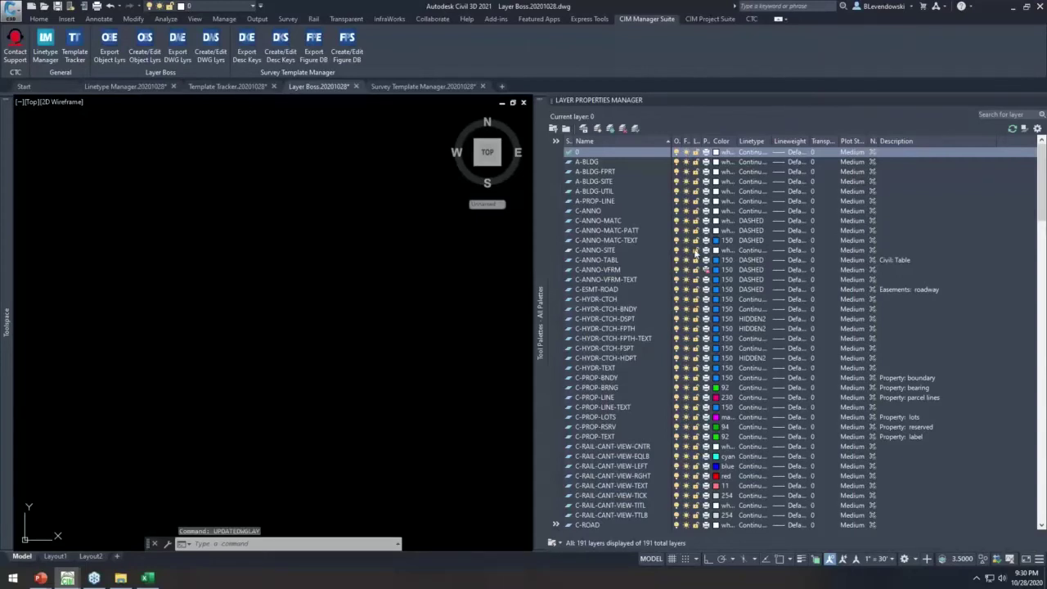
left_click(598, 251)
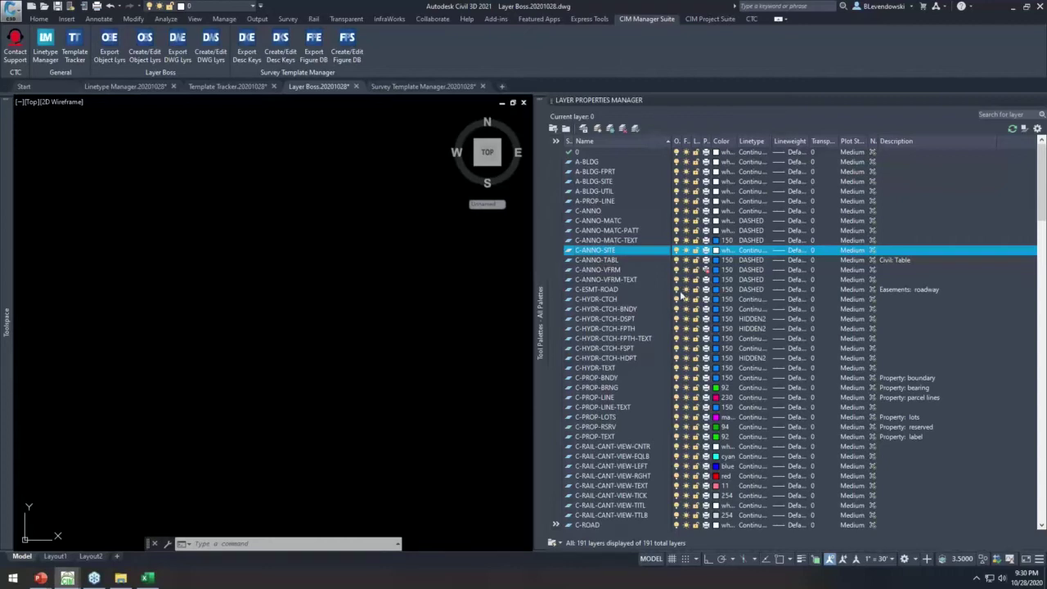
left_click(603, 221)
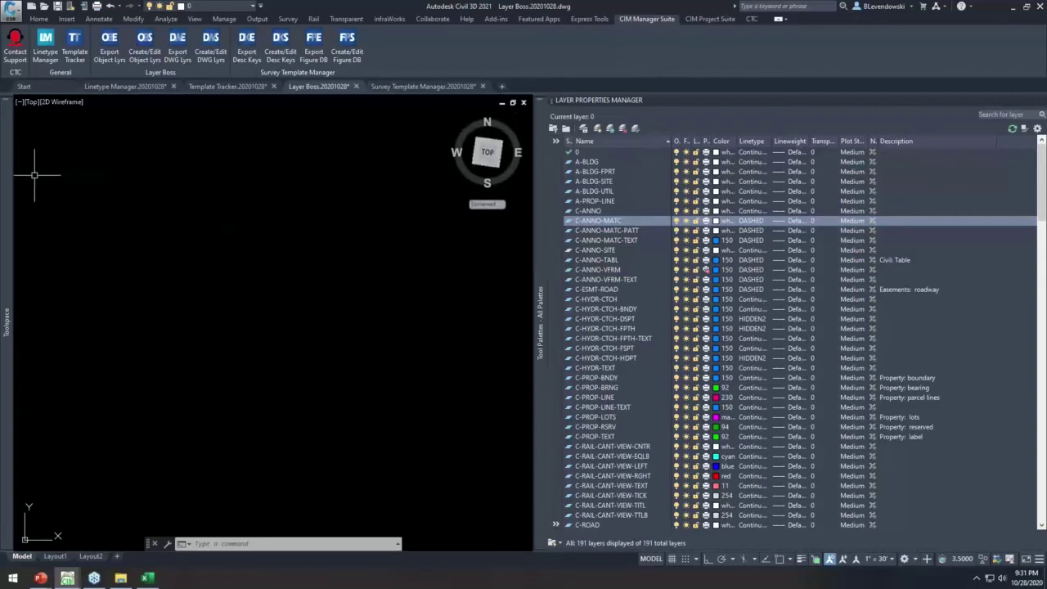
Step: Open the drawing settings of Layer Boss.20201028 and enlarge the window to see more of the object layers
mouse_move(4, 191)
right_click(82, 133)
left_click(131, 139)
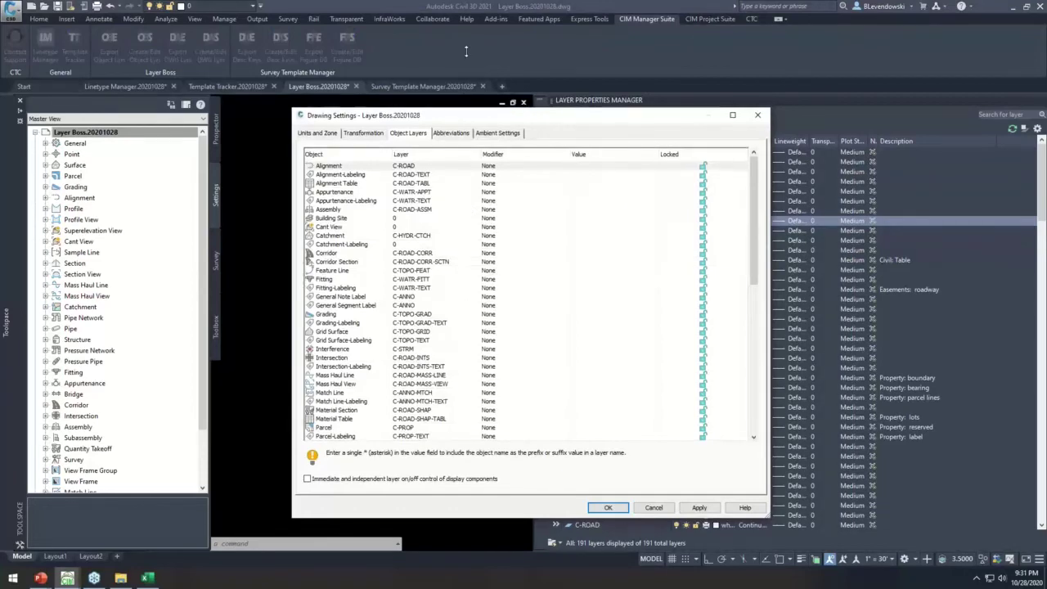
left_click_drag(459, 114, 459, 18)
left_click_drag(465, 520, 464, 570)
Step: Review the layers assigned to the object types, viewing the layer choices for Corridor Section without changing them, and close the drawing settings
left_click(356, 201)
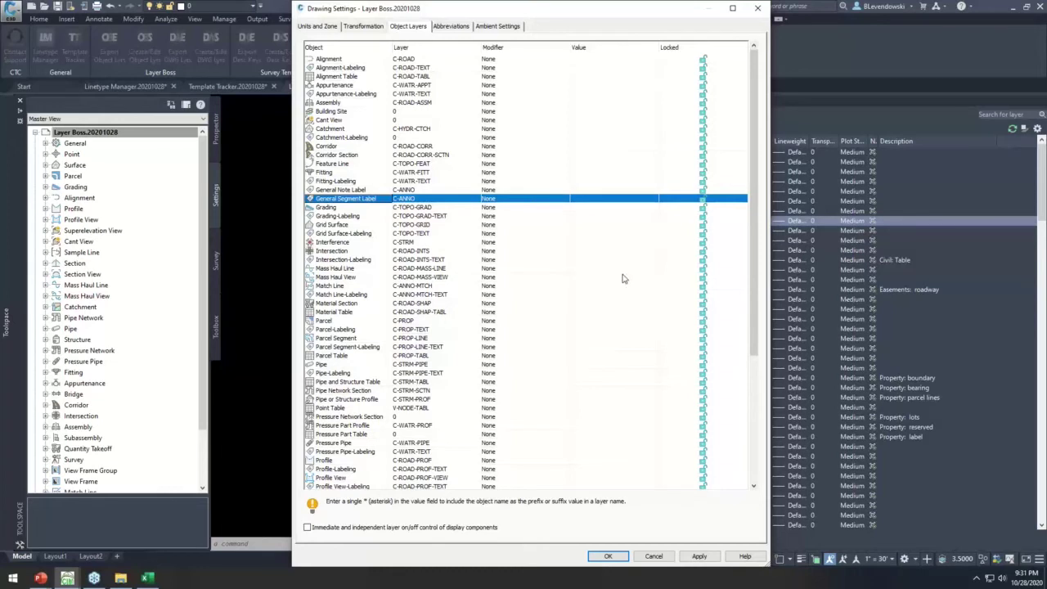
left_click(342, 244)
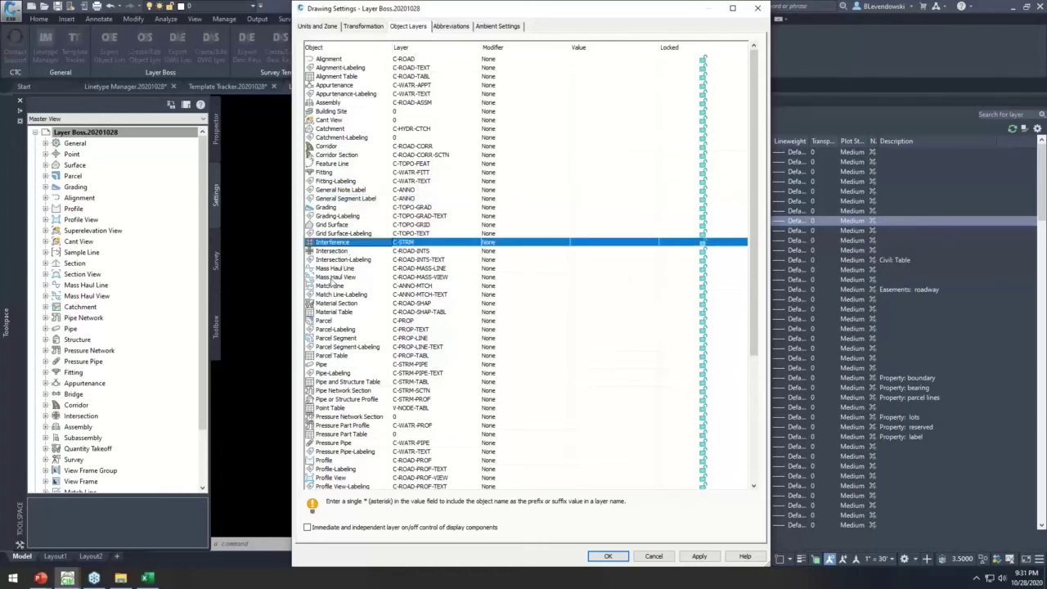
left_click(333, 278)
left_click(351, 208)
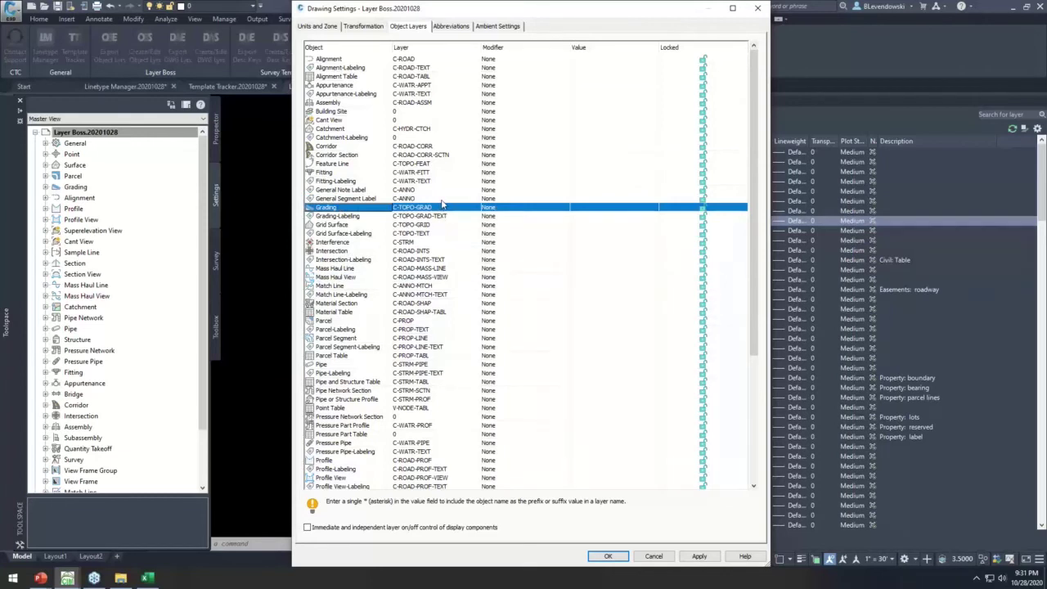
left_click(417, 165)
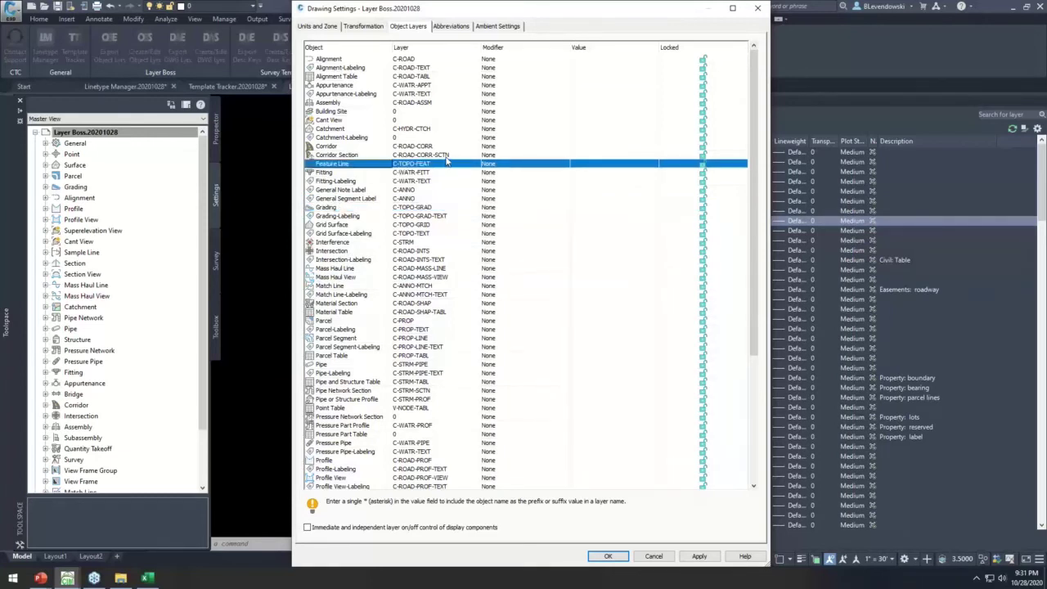
left_click(448, 156)
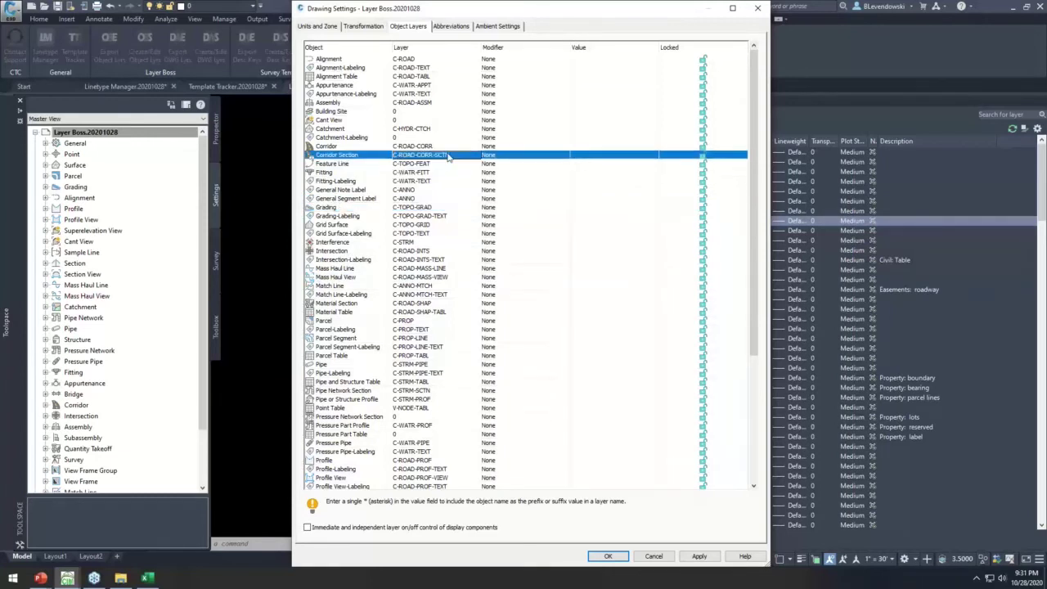
left_click(448, 157)
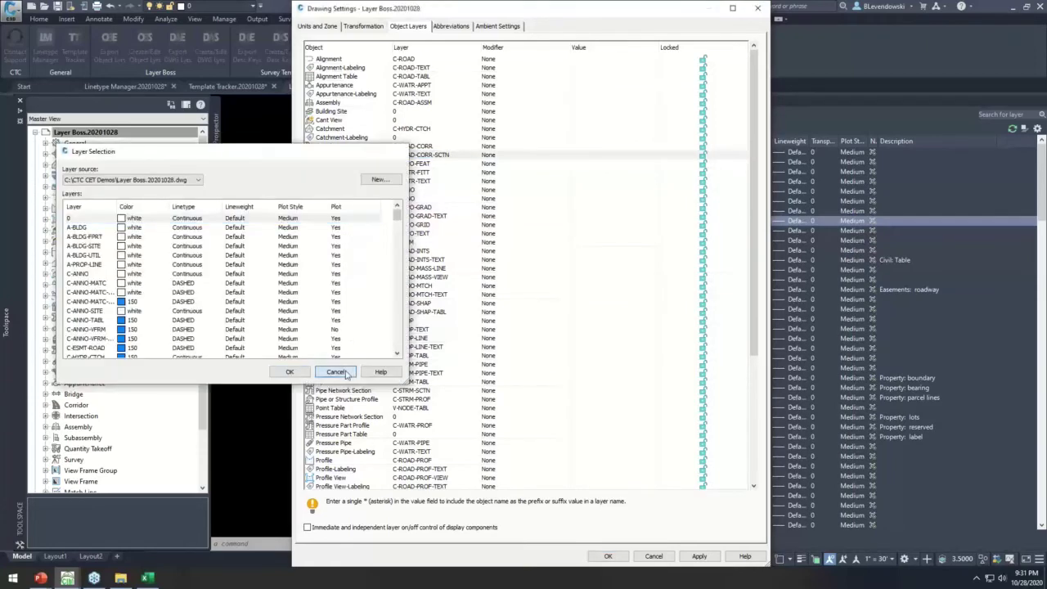
left_click(334, 370)
left_click(607, 557)
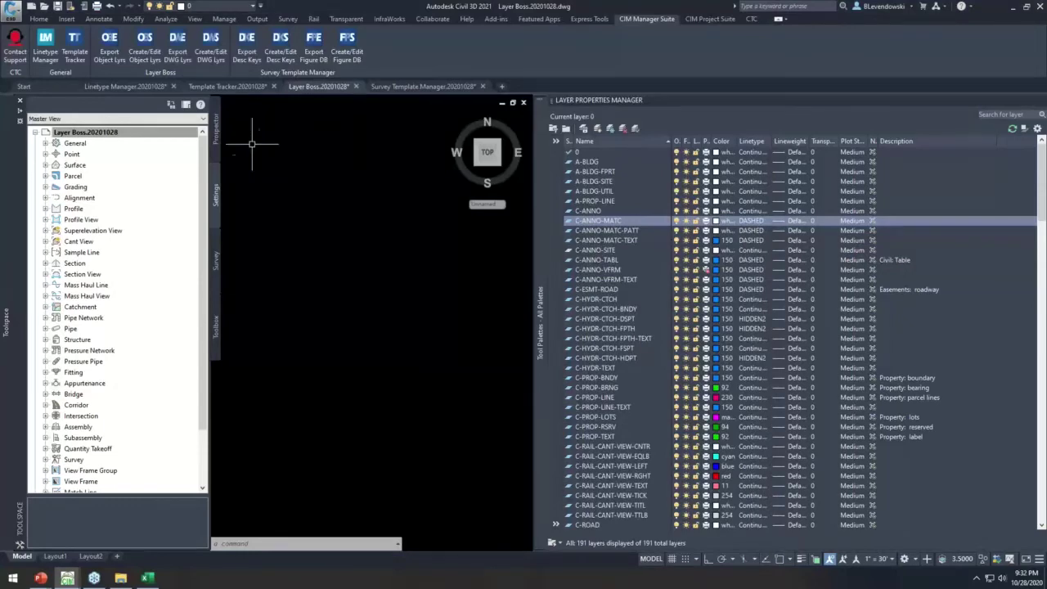
Step: Export the current drawing's object layers to Civil 3D Object Layers.xlsx and open the workbook in Excel
left_click(108, 43)
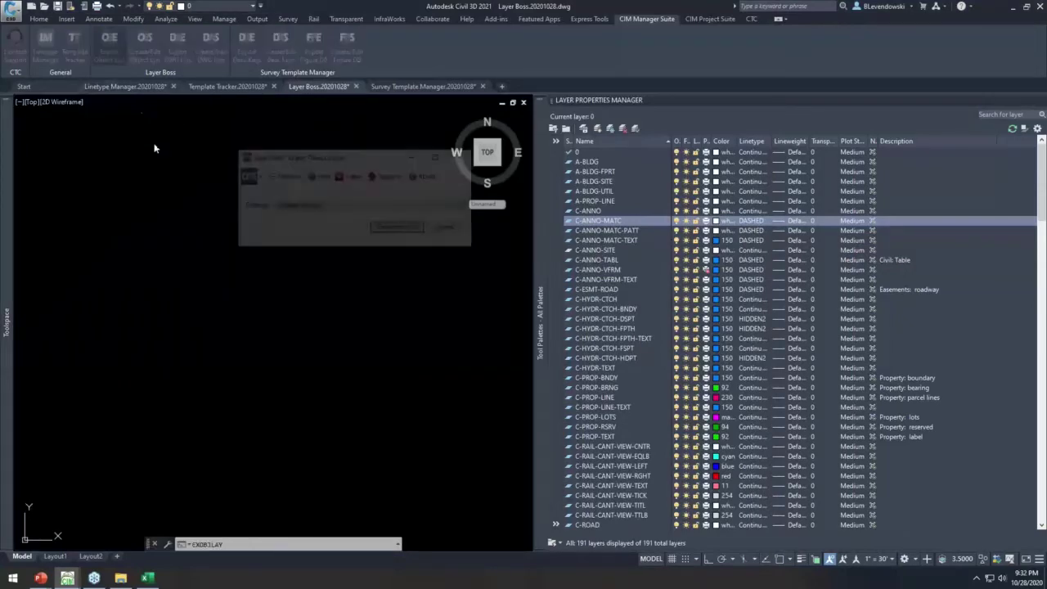
left_click(395, 229)
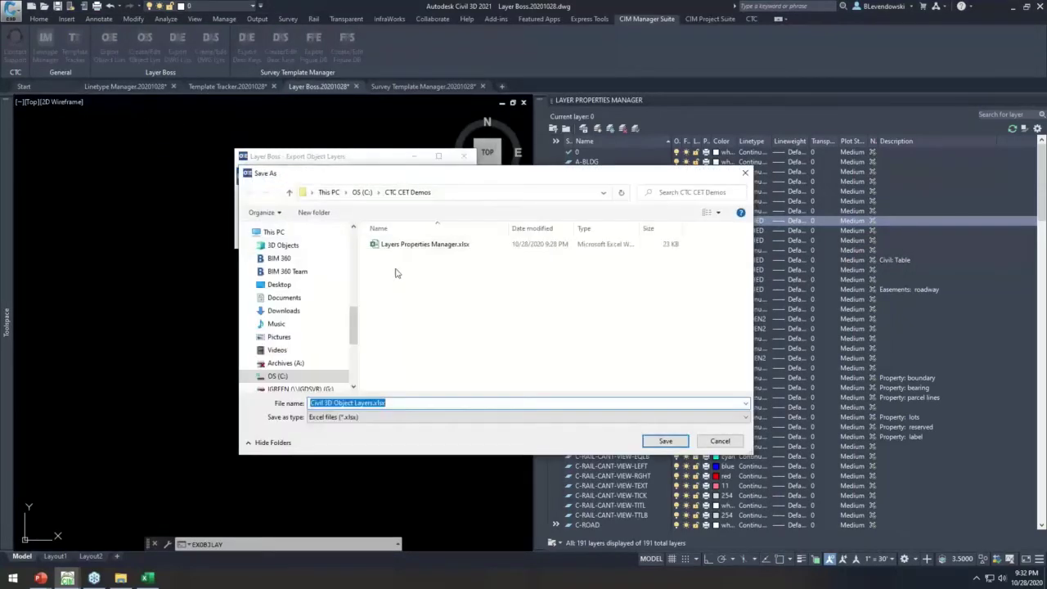
left_click(665, 442)
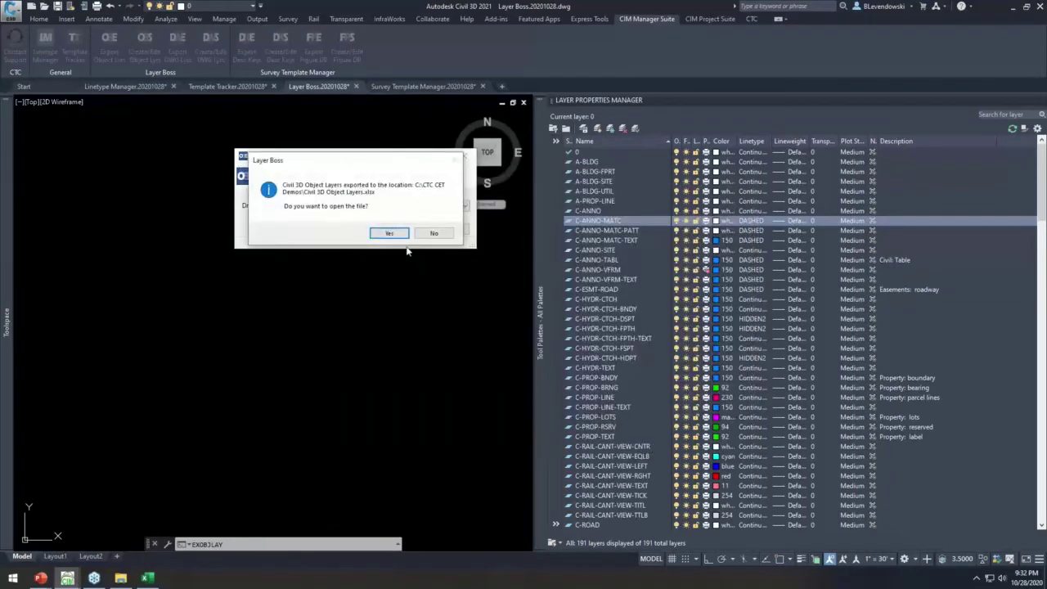
left_click(399, 263)
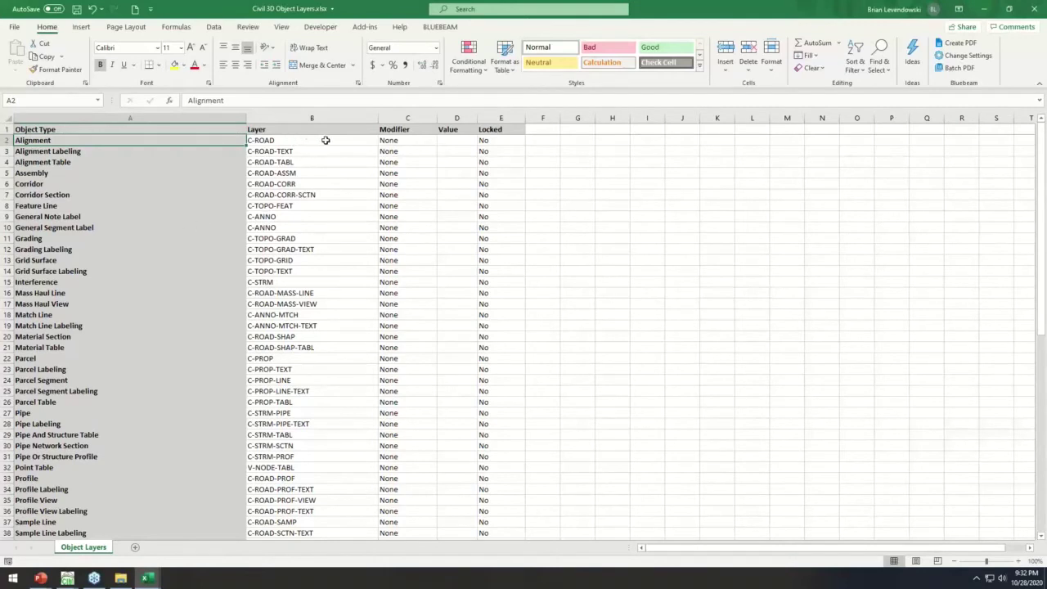
Step: Fill C-ROAD down from Alignment through Assembly and copy C-ANNO to Parcel Labeling, Pipe And Structure Table, Point Table and Material Section
left_click(325, 140)
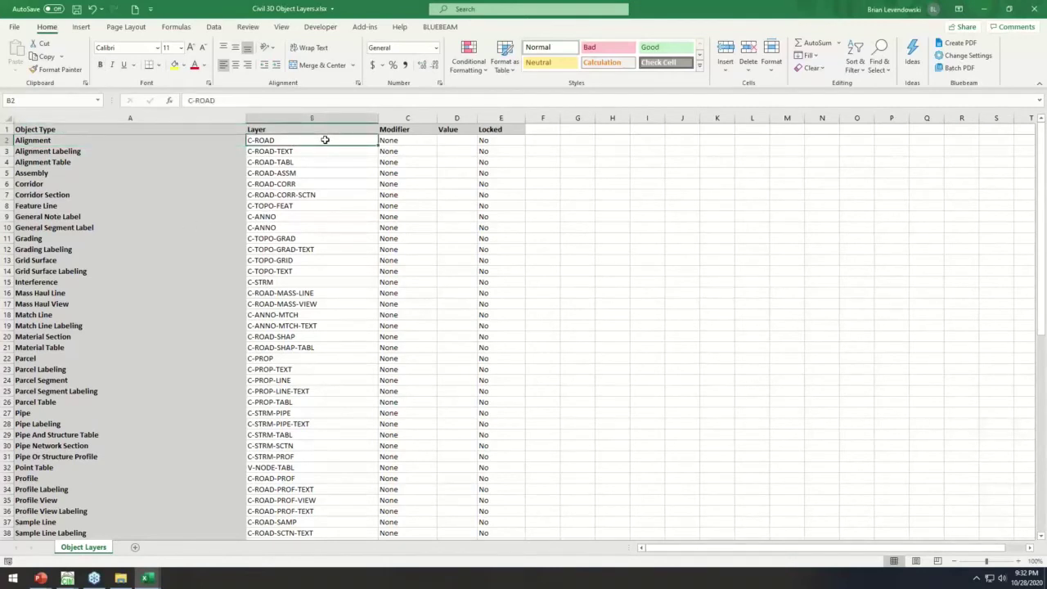
left_click_drag(378, 144, 381, 178)
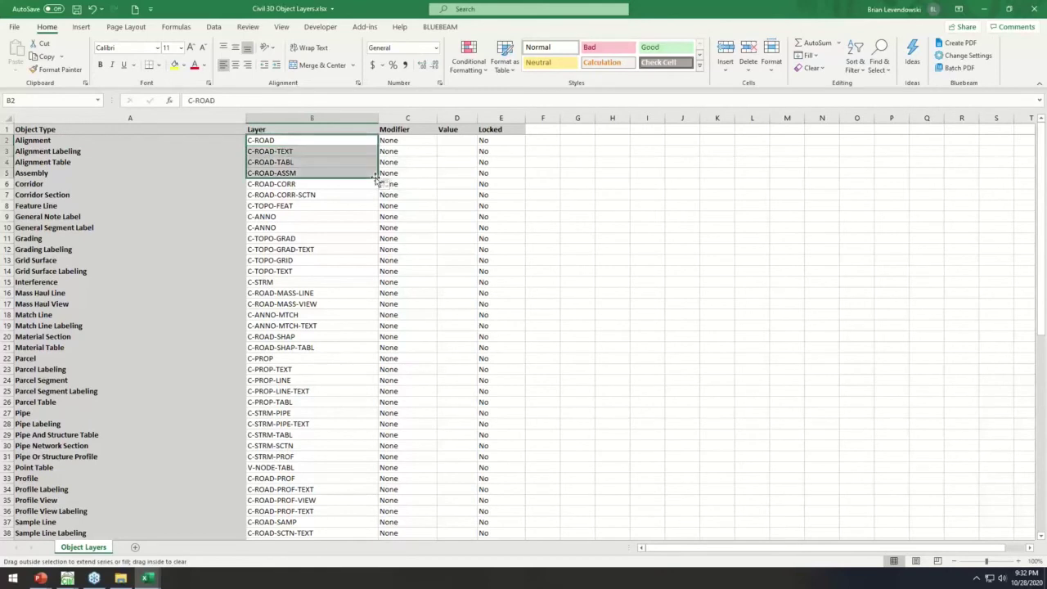
left_click(291, 218)
key("ctrl+c")
left_click(290, 370)
key("ctrl+v")
left_click(287, 436)
key("ctrl+v")
left_click(287, 467)
key("ctrl+v")
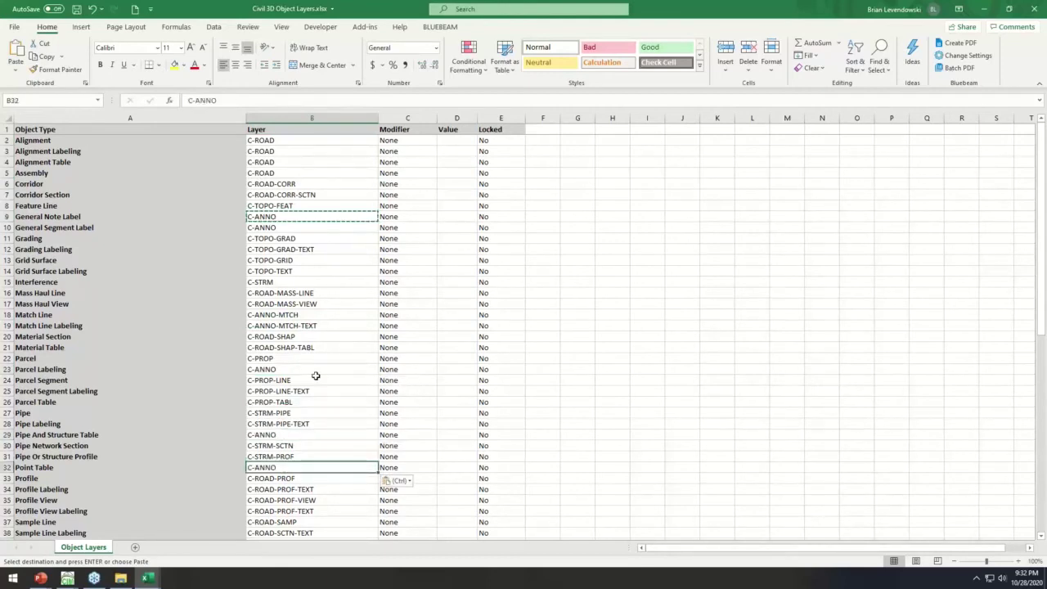
left_click(288, 337)
key("ctrl+v")
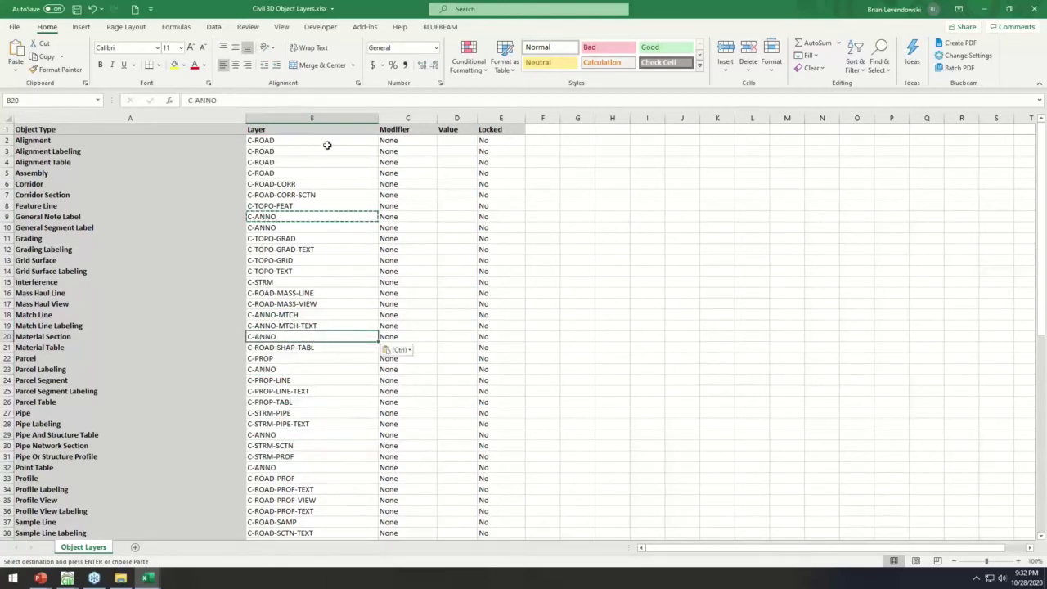
Step: Set the layer of the Assembly object type to C-ASSM
left_click(301, 152)
left_click(297, 172)
type("C-A")
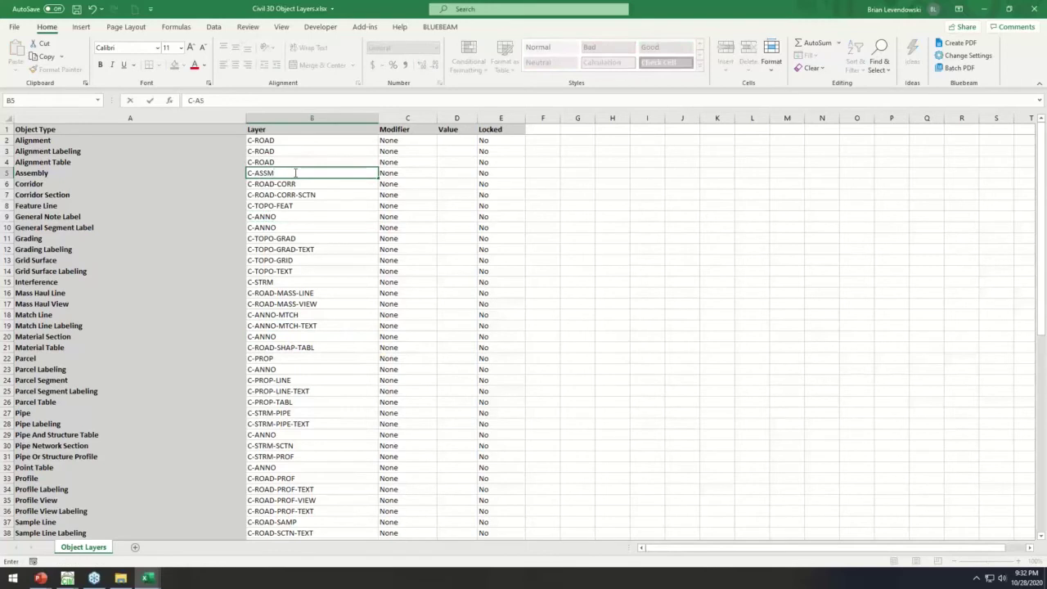
type("SSM")
key("Return")
left_click(288, 173)
Step: Set the Alignment modifier to Suffix and fill it down through the Grid Surface Labeling row
left_click(413, 140)
left_click(441, 140)
left_click(439, 156)
left_click_drag(437, 145, 426, 273)
Step: Enter the value -* for Alignment and copy it to Assembly, General Segment Label and Grading Labeling
left_click(463, 143)
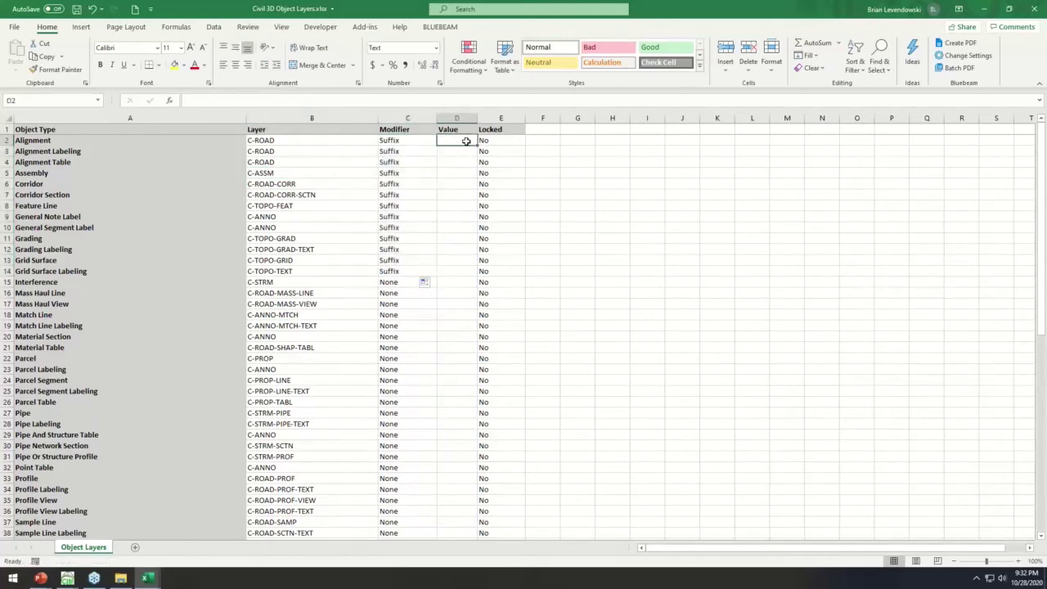
type("-*")
key("Return")
left_click(465, 141)
key("ctrl+c")
left_click(458, 174)
key("ctrl+v")
left_click(458, 228)
key("ctrl+v")
left_click(448, 249)
key("ctrl+v")
Step: Save the workbook, switch back to Civil 3D and close the Export Object Layers dialog
left_click(205, 261)
left_click(76, 9)
key("alt+Tab")
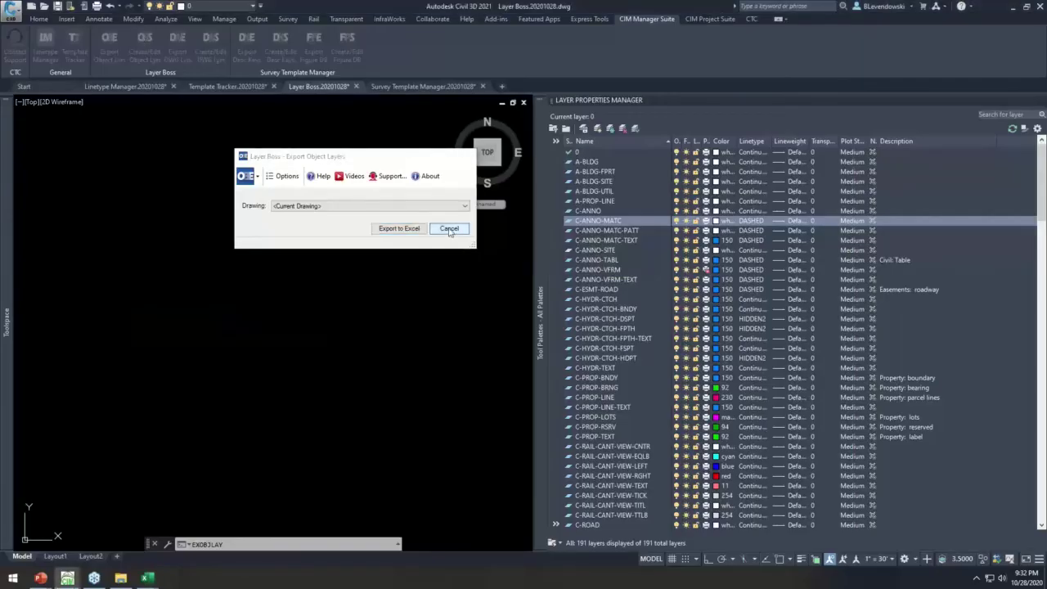
left_click(449, 226)
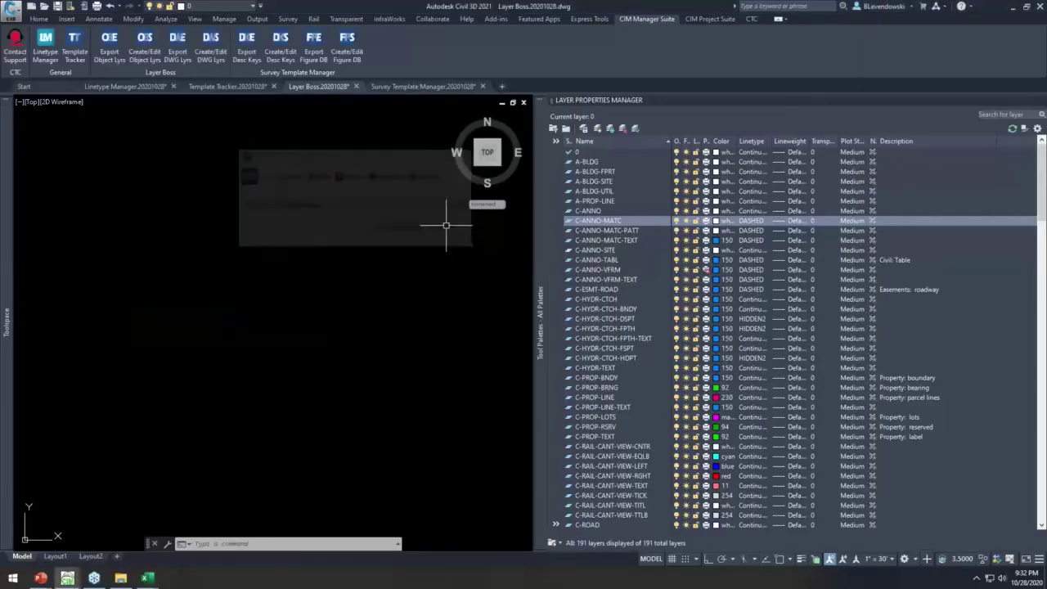
Step: Start Layer Boss's Set Object Layers with Civil 3D Object Layers.xlsx as the source and enable Create New layers
left_click(145, 39)
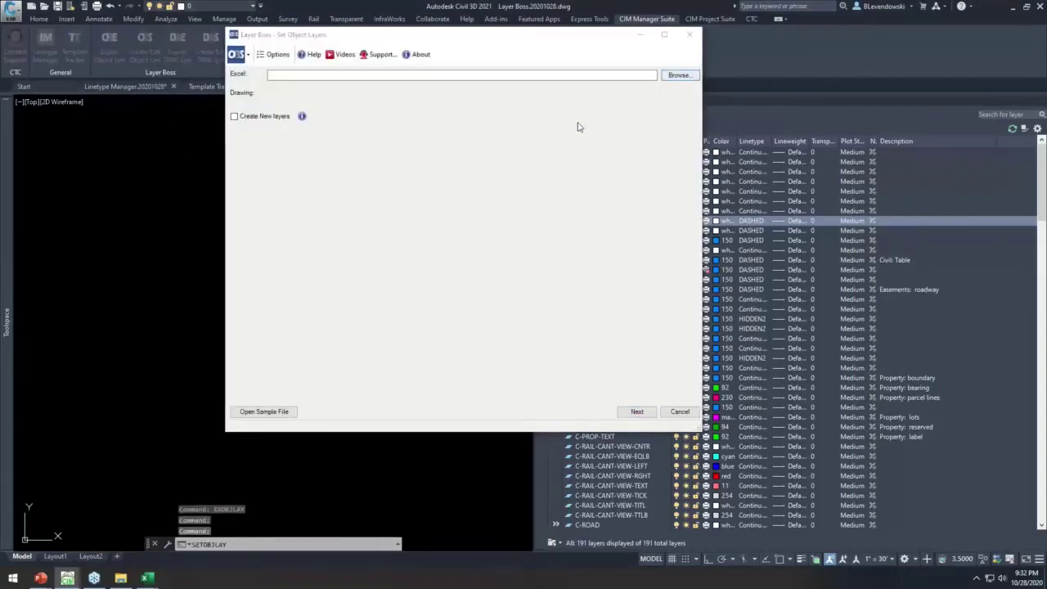
left_click(678, 74)
left_click(405, 123)
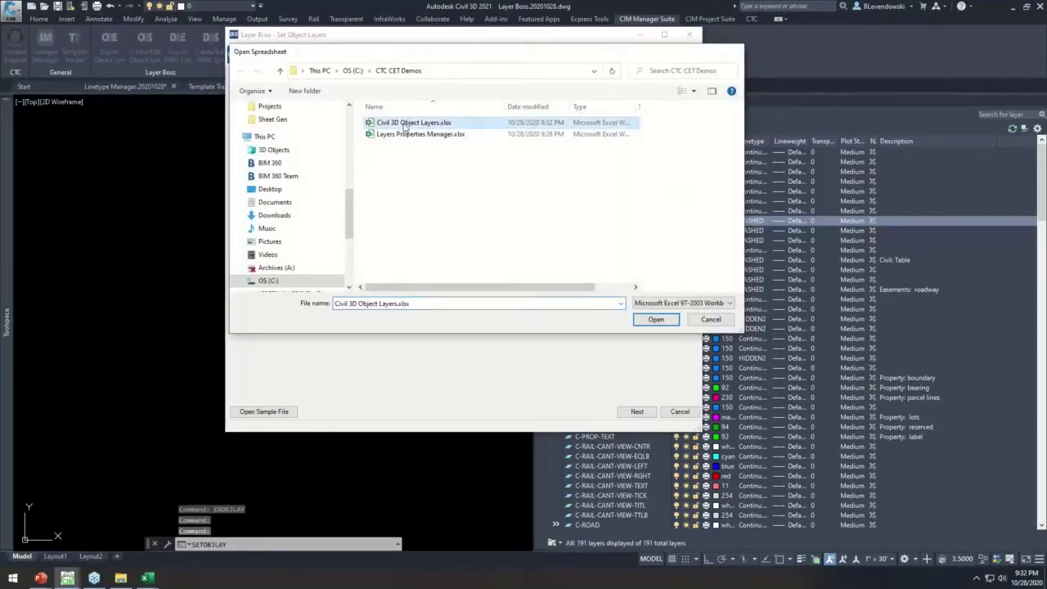
double_click(404, 125)
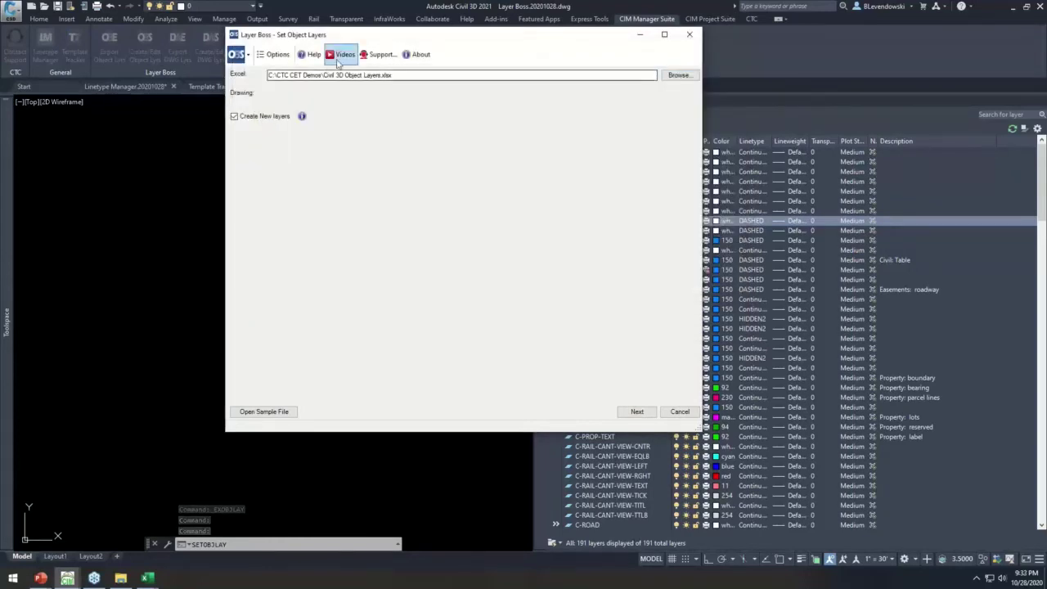
left_click_drag(366, 36, 326, 130)
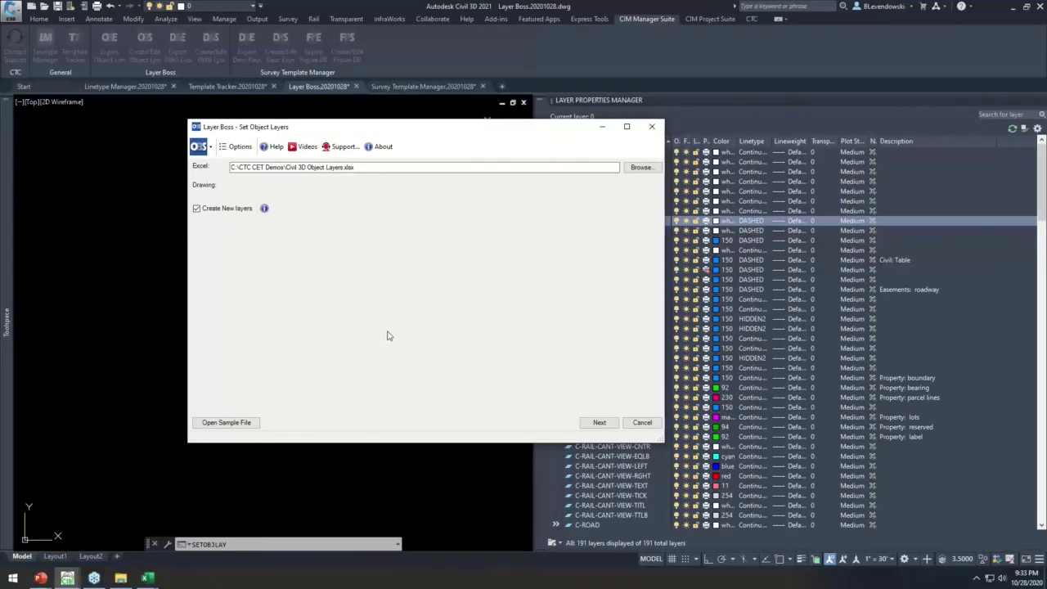
Step: Preview the object layer changes from the workbook and apply them to the drawing
left_click(599, 423)
left_click_drag(441, 128, 321, 59)
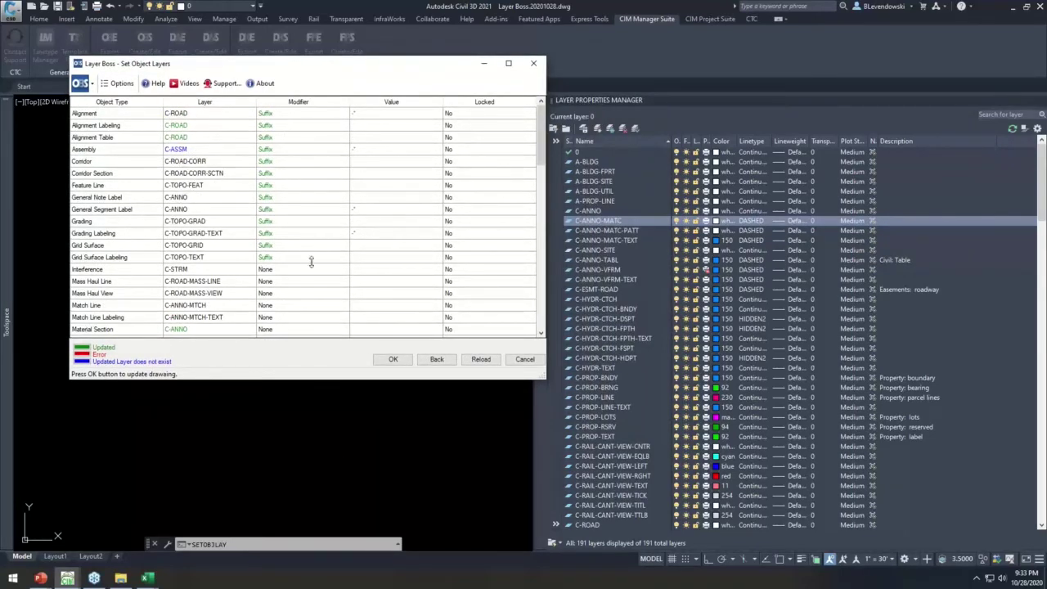
left_click(394, 359)
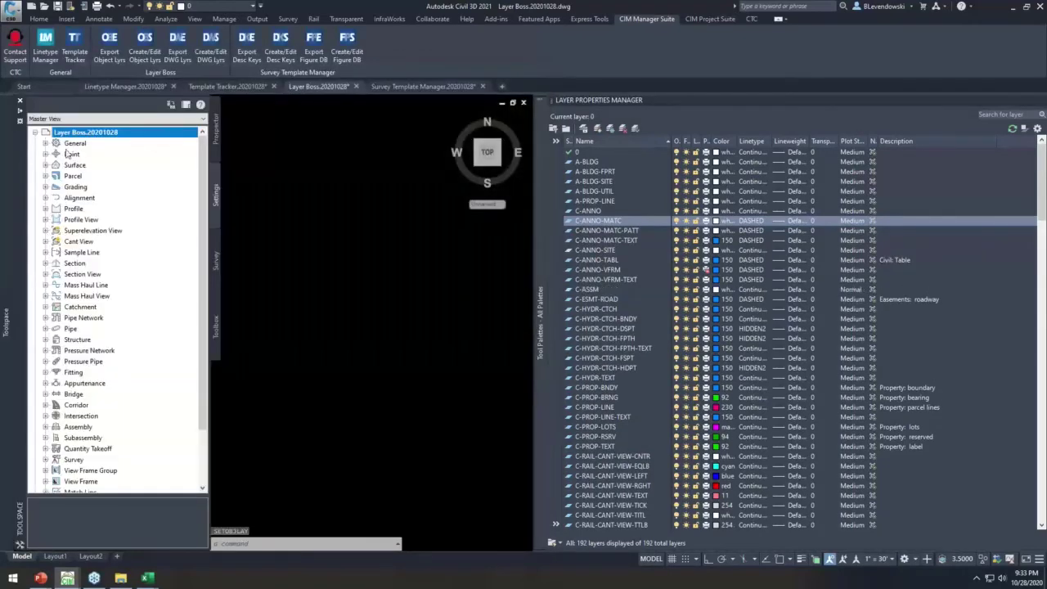
Step: Check the updated object layers in the drawing settings, including Assembly, and find the C-ASSM layer in the layer list
right_click(74, 135)
left_click(111, 139)
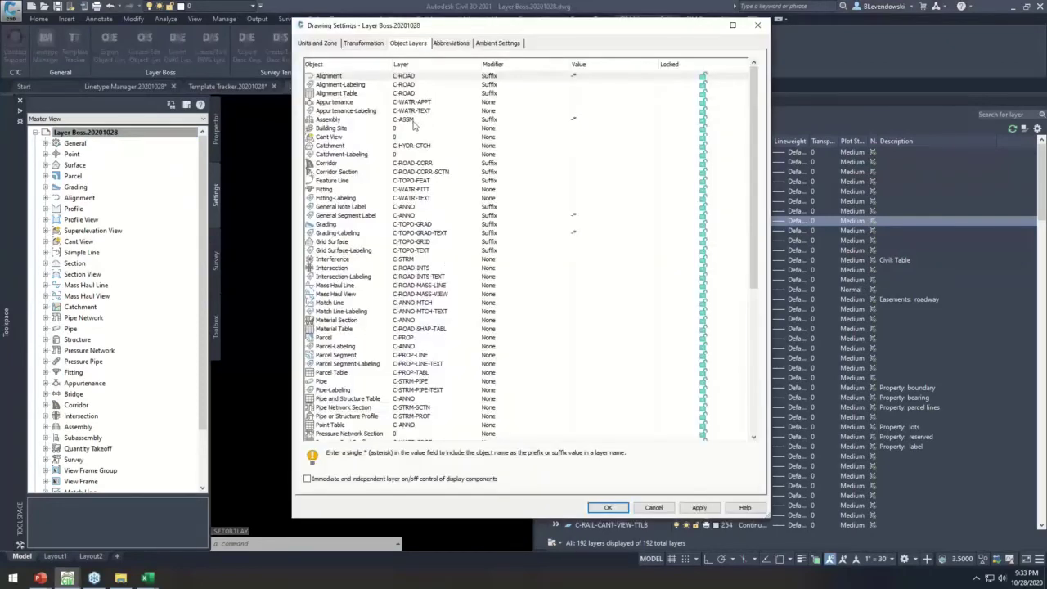
left_click(398, 120)
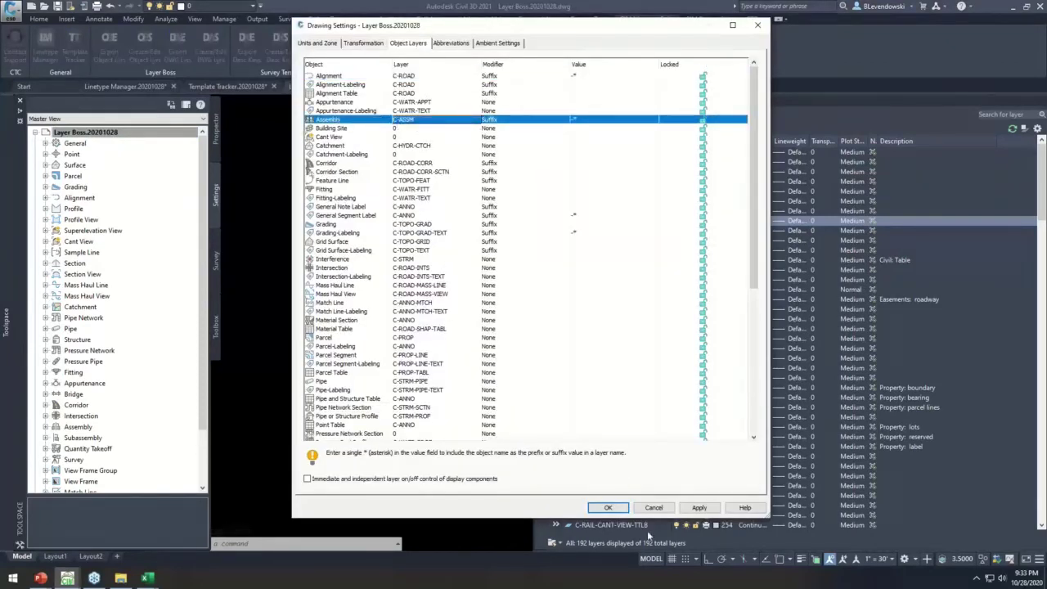
left_click(659, 509)
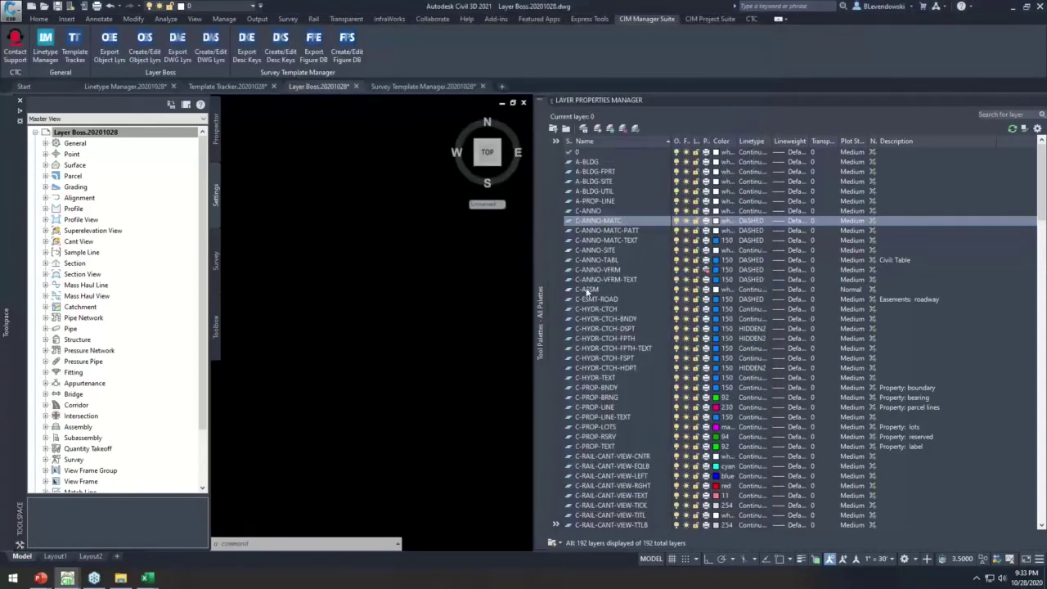
left_click(585, 291)
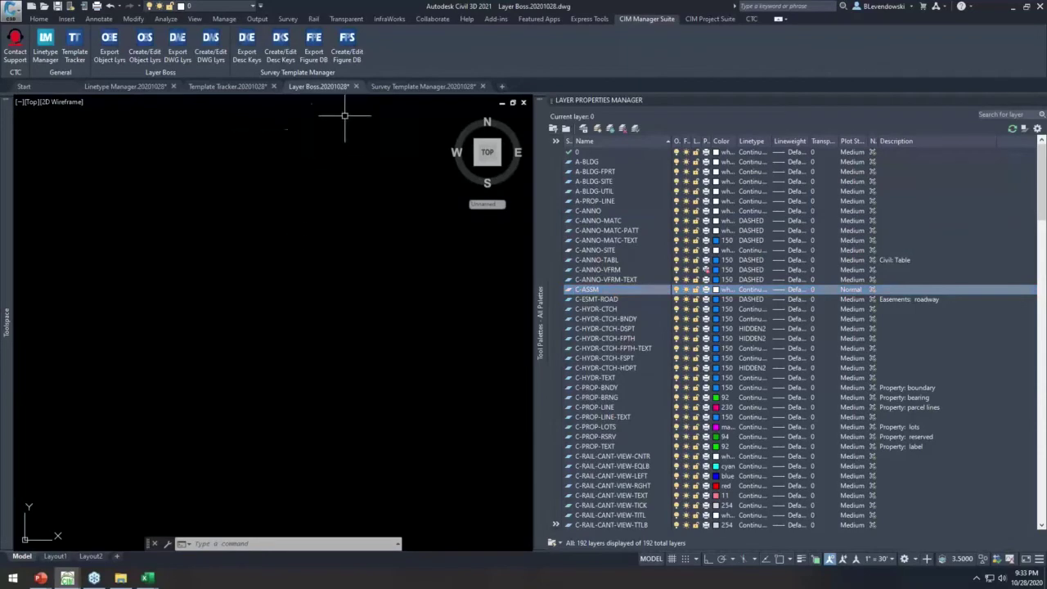
Step: Switch to the Survey Template Manager drawing and review the keys of the CTC point description key set
left_click(421, 85)
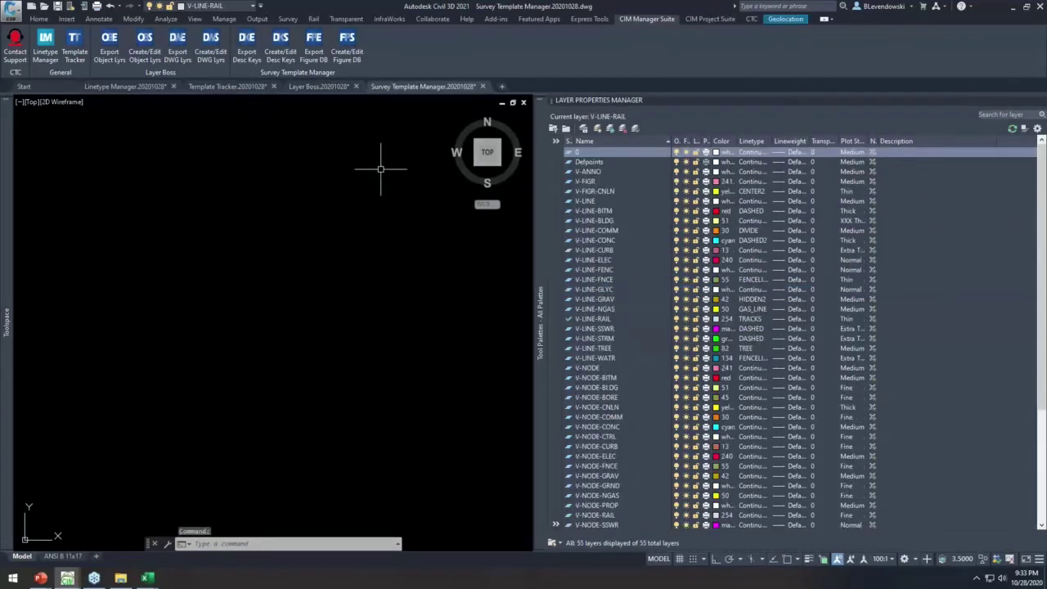
mouse_move(8, 244)
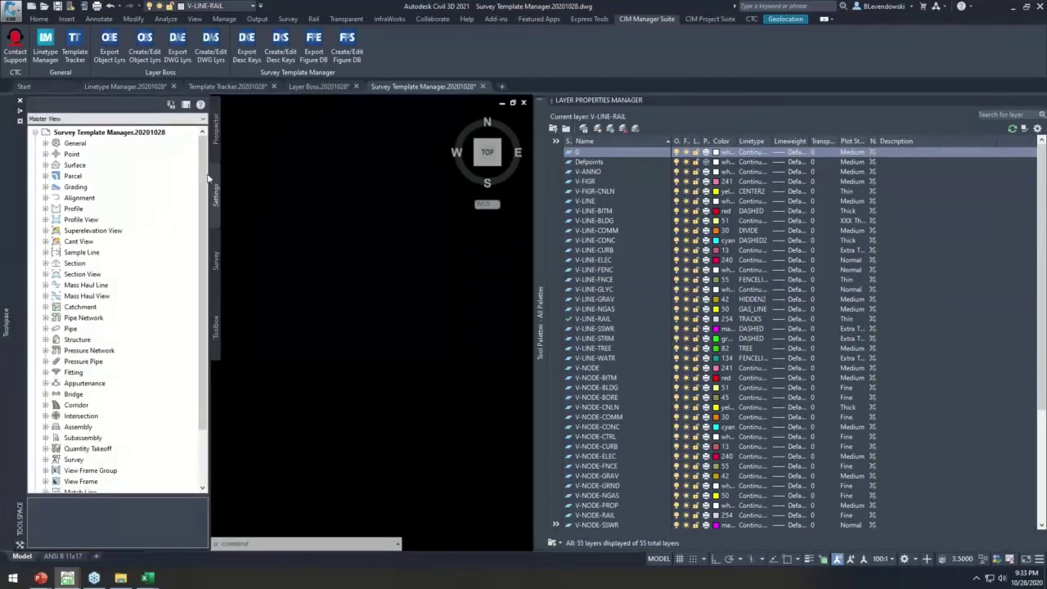
double_click(72, 155)
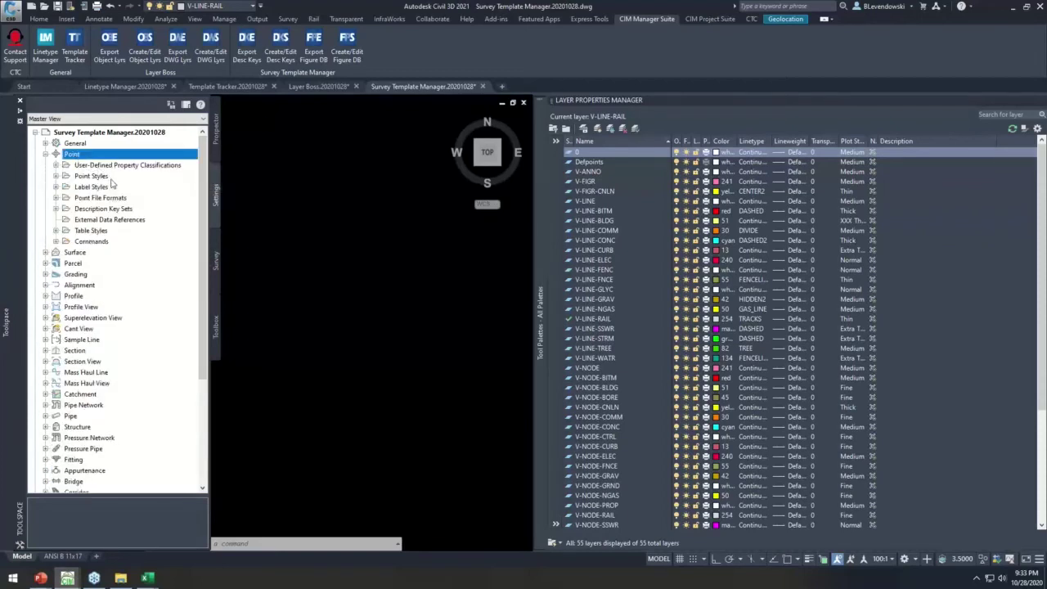
double_click(101, 210)
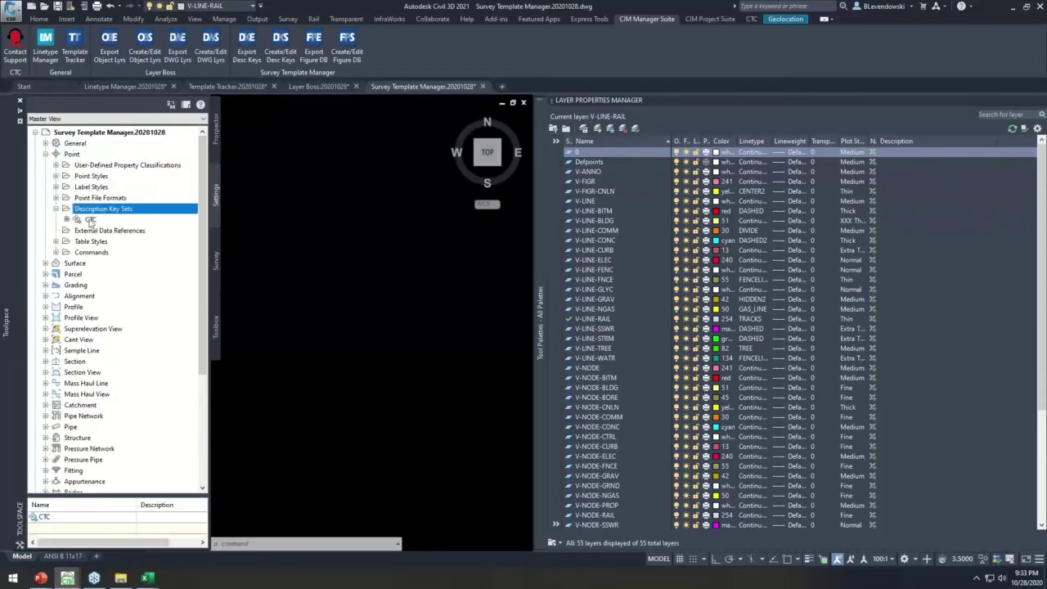
left_click(90, 221)
right_click(90, 221)
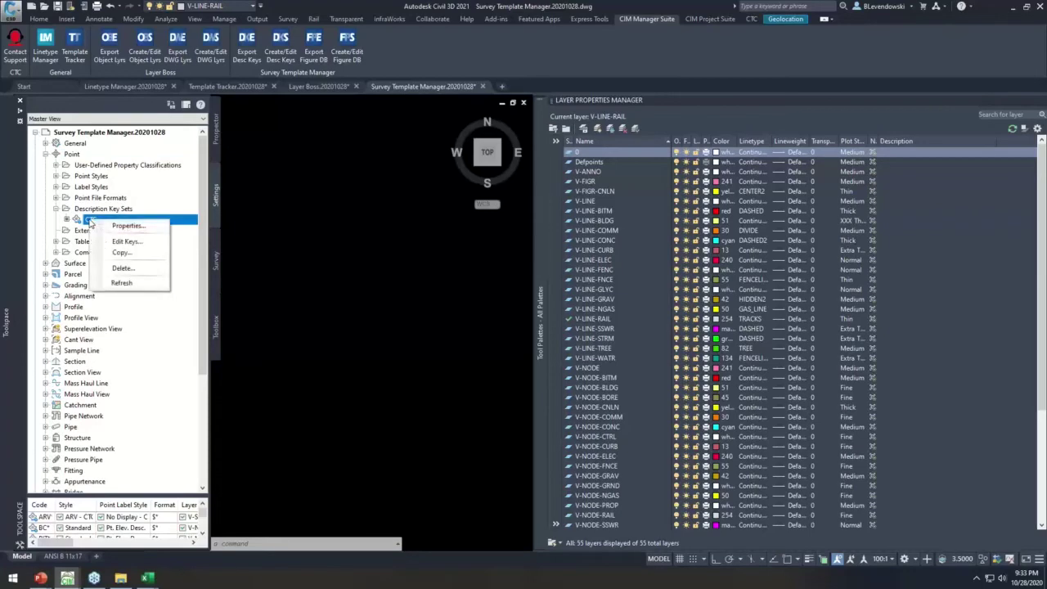
left_click(127, 242)
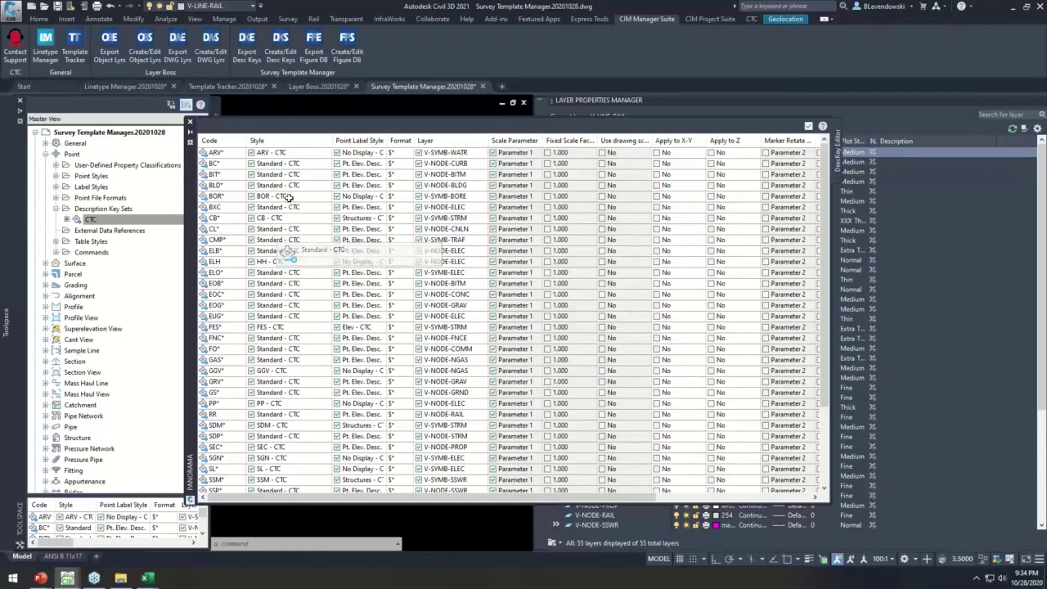
left_click(223, 163)
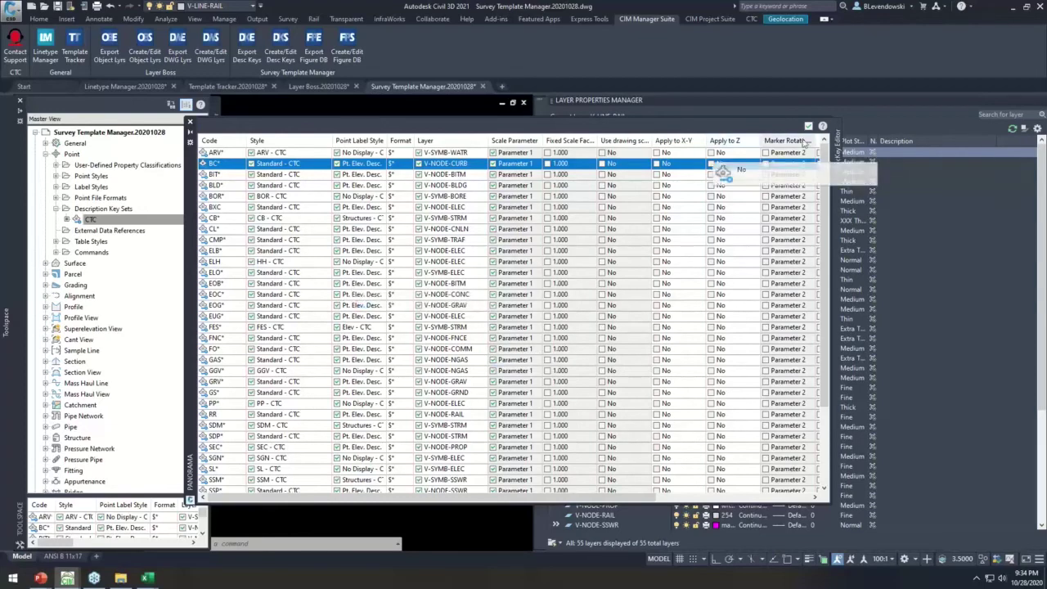
left_click(808, 126)
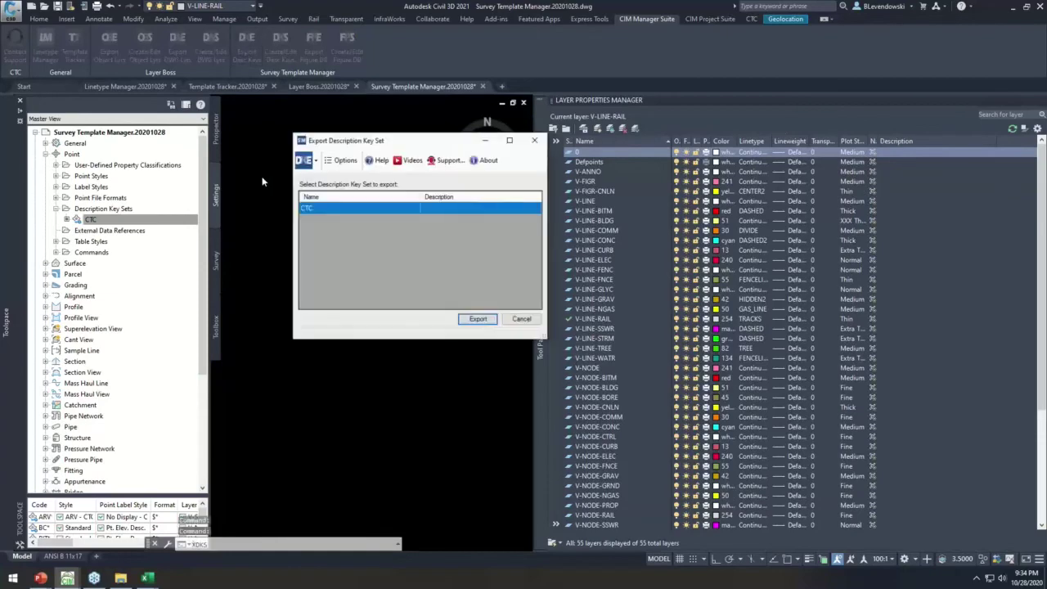
Step: Export the CTC description key set to the Excel workbook CTC.xlsx
left_click(479, 319)
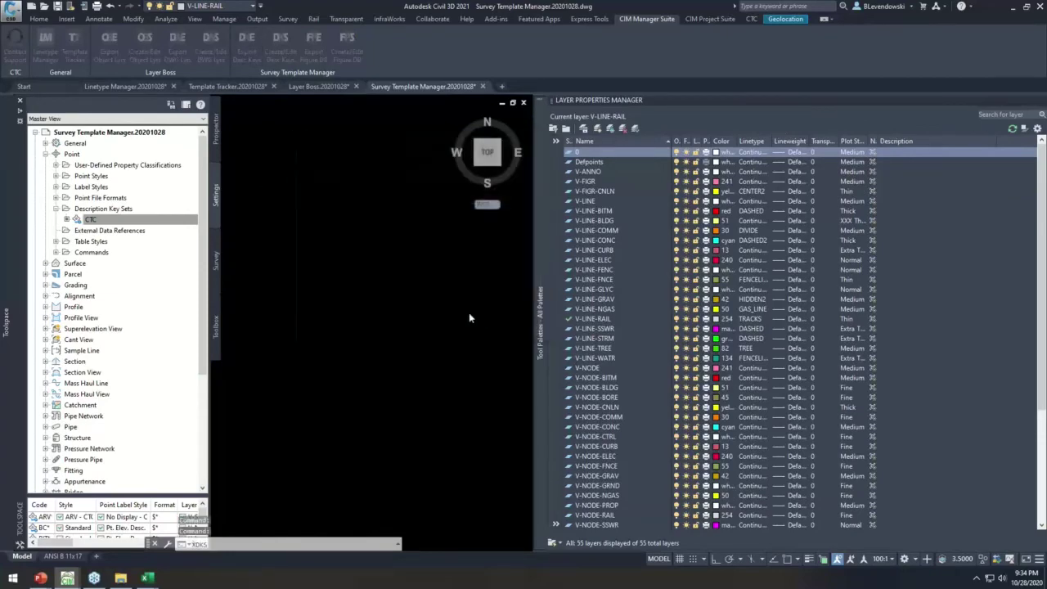
left_click(431, 281)
key("Return")
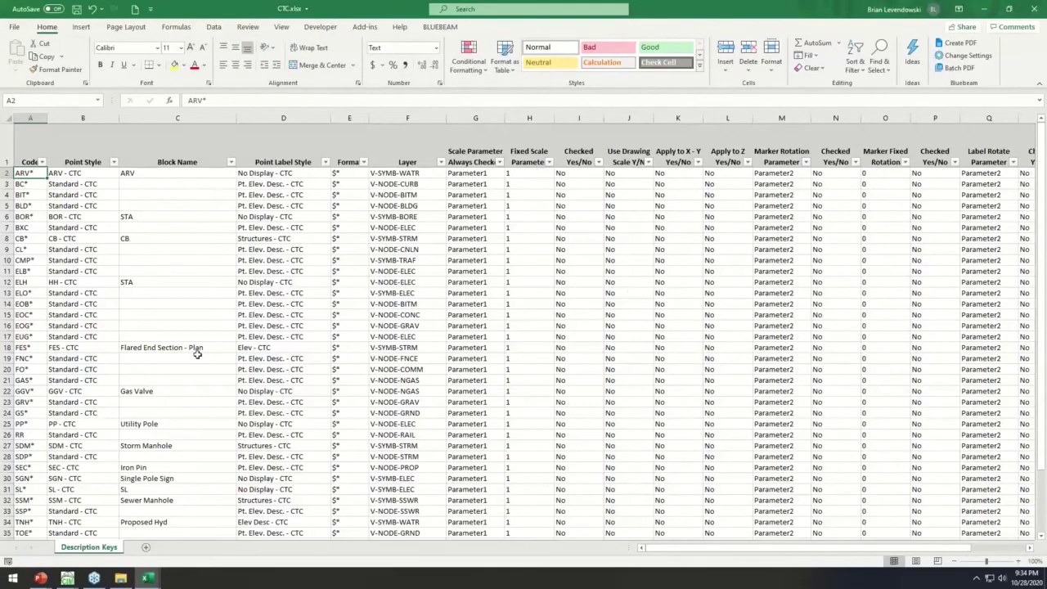
Step: Inspect the available point label style and layer choices for the EOG* description key
left_click(299, 325)
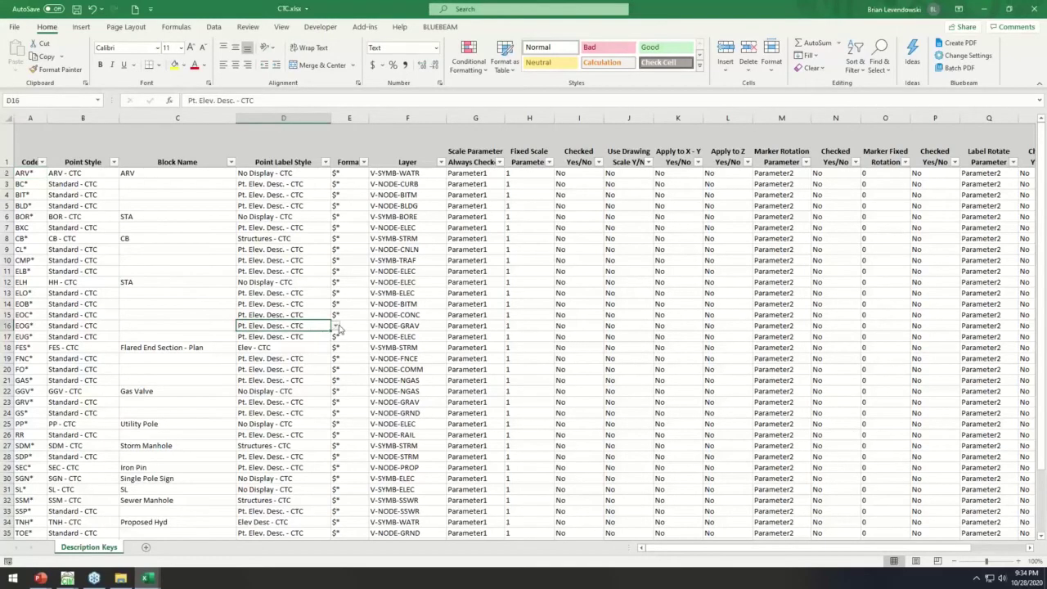
left_click(335, 326)
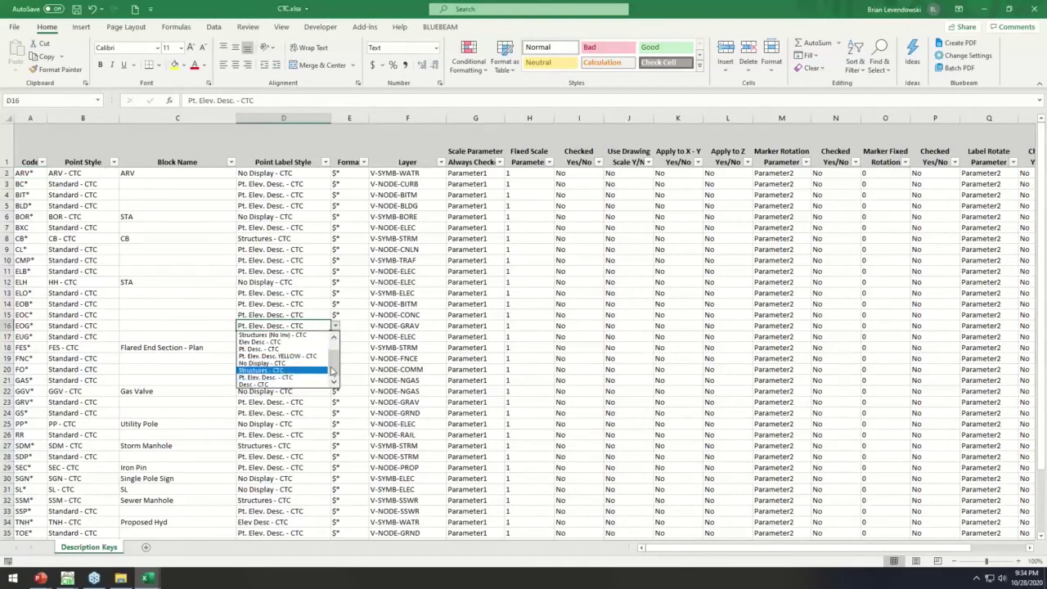
left_click(414, 328)
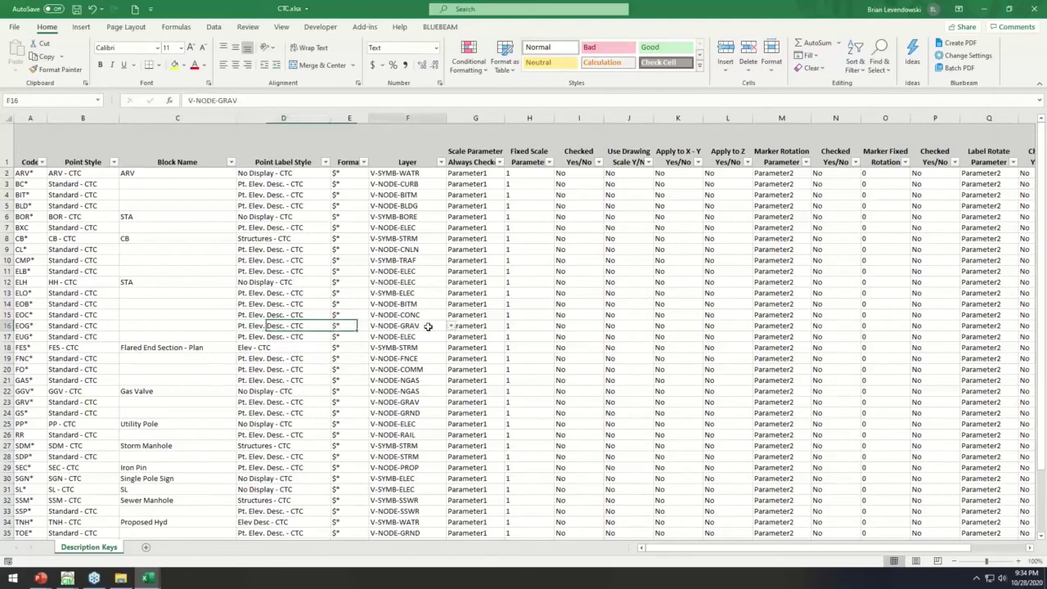
left_click(450, 327)
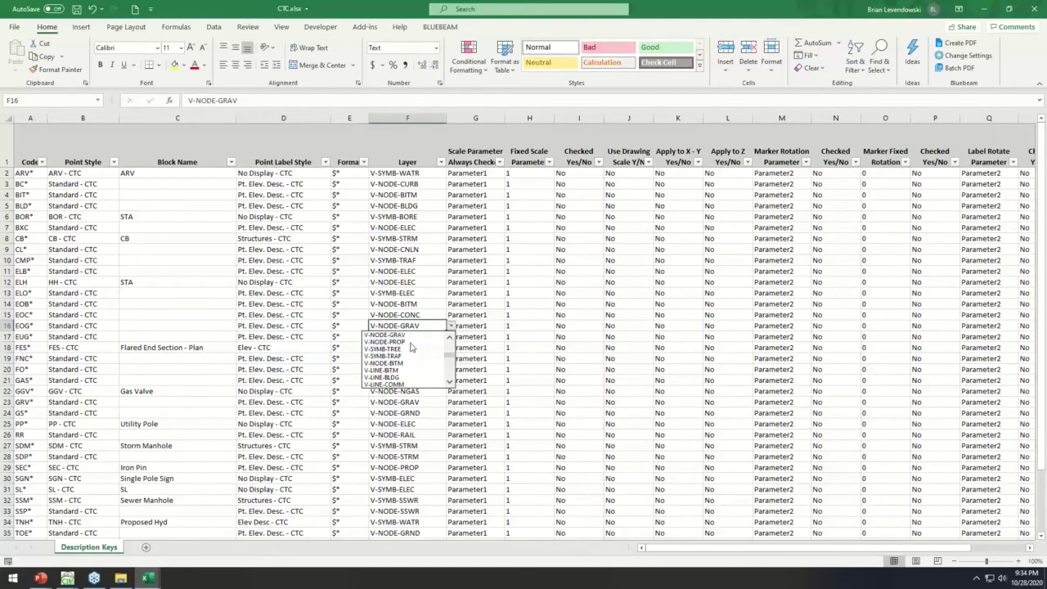
Step: Delete the five description key rows from CMP* through EOB*
left_click(8, 260)
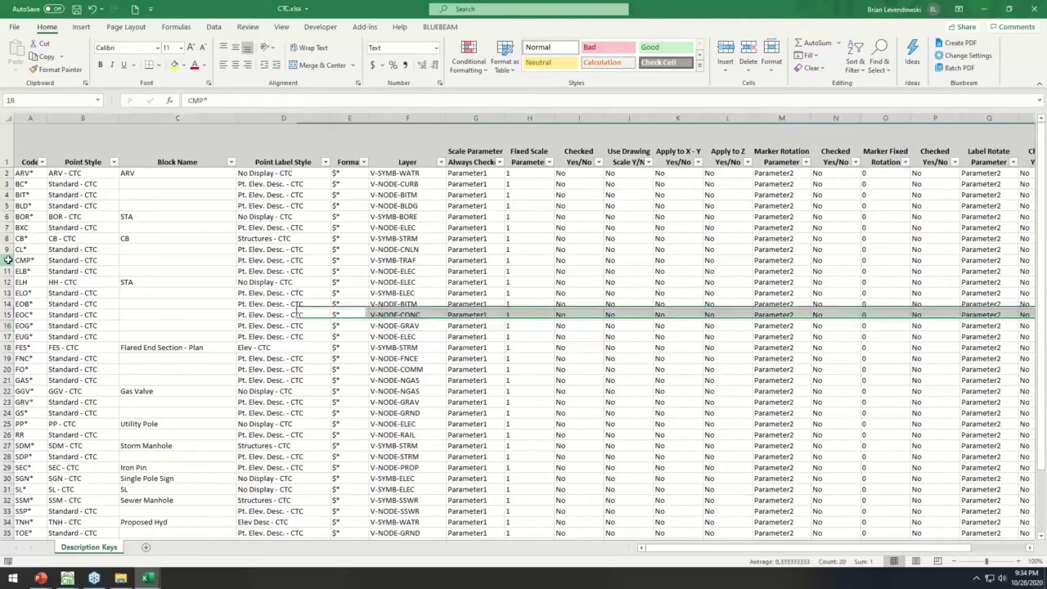
left_click(8, 304, "shift")
right_click(54, 287)
left_click(77, 392)
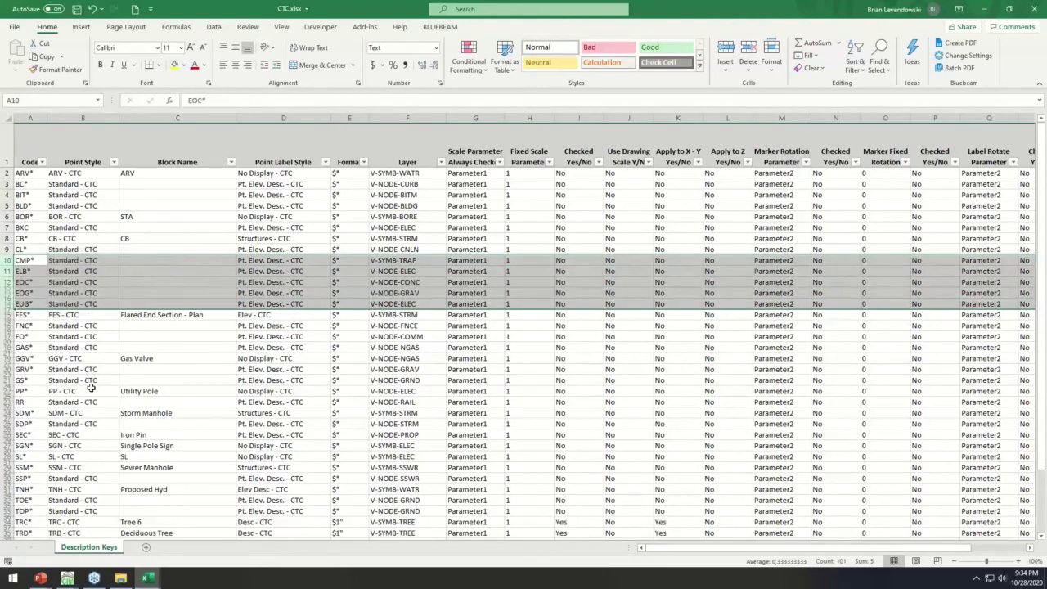
Step: Copy the GRV* description key row and insert the copy directly beneath it
left_click(6, 348)
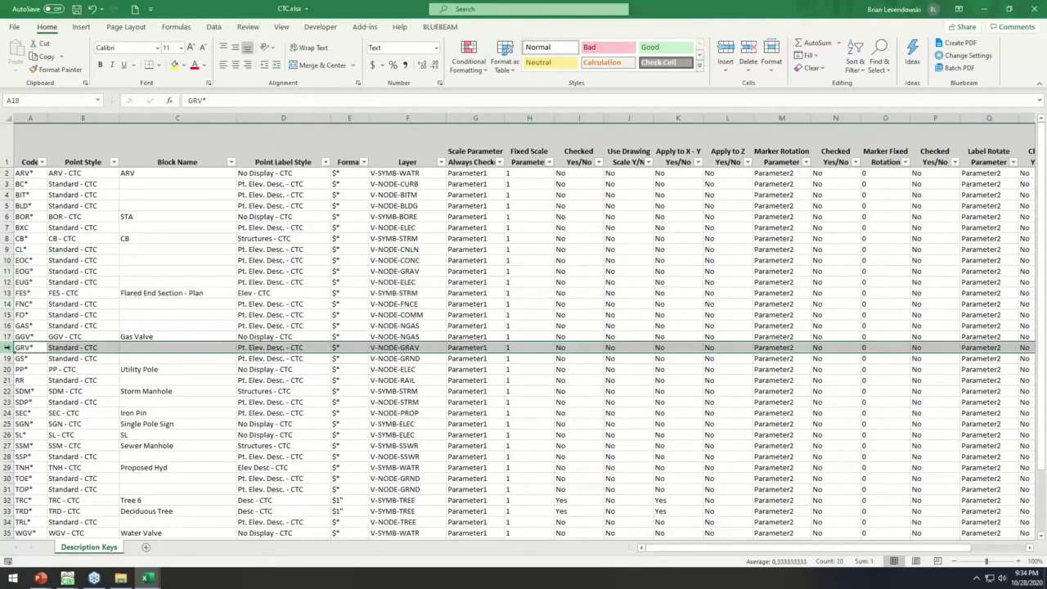
key("ctrl+c")
left_click(7, 359)
right_click(10, 358)
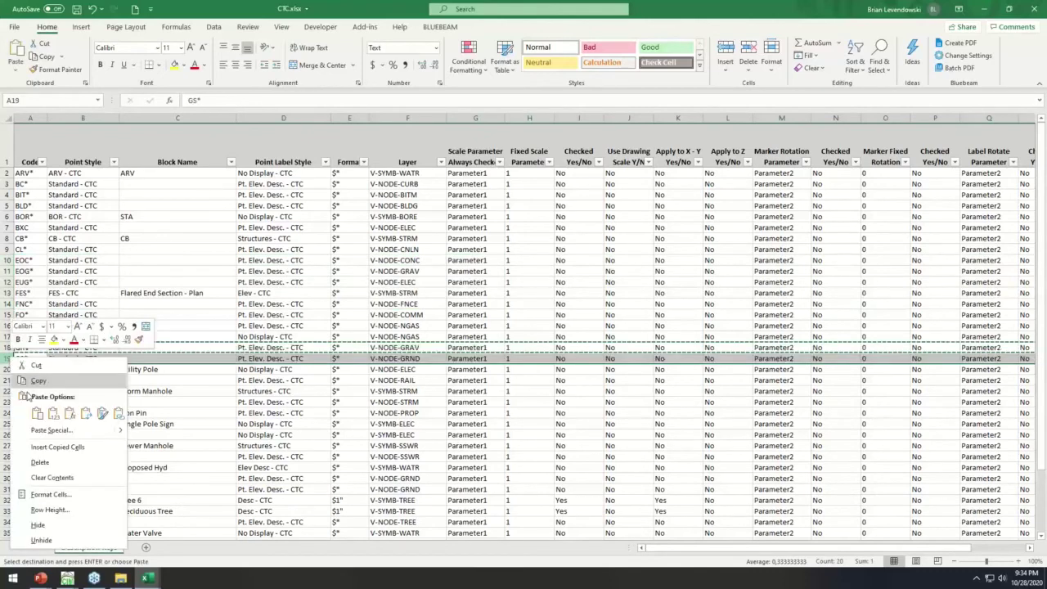
left_click(47, 447)
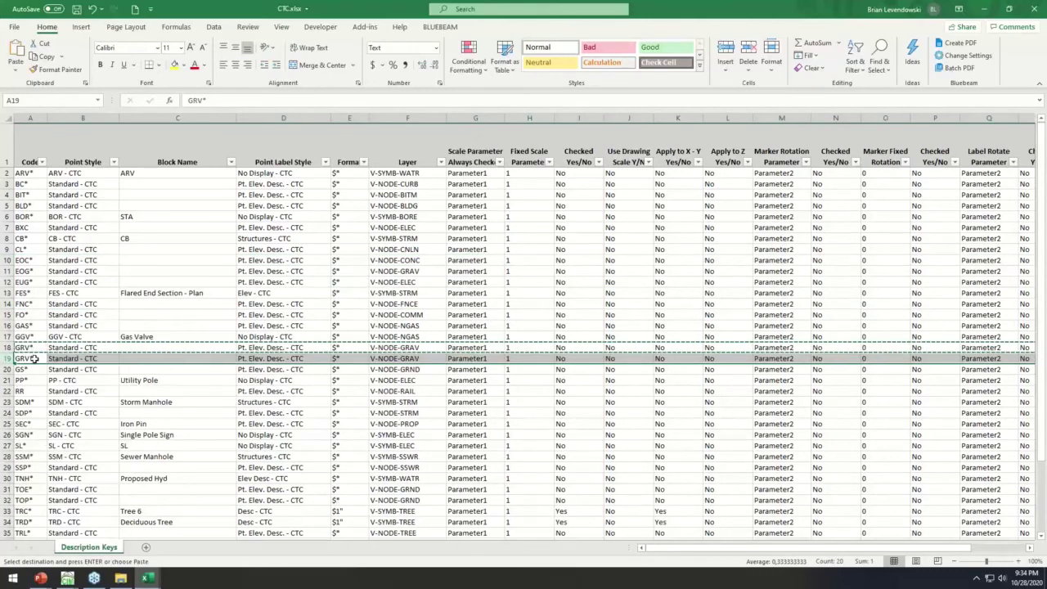
Step: Set the copied row's code to HYD* and its point style to HYD - CTC, accepting the unlisted style name
left_click(32, 357)
key("Escape")
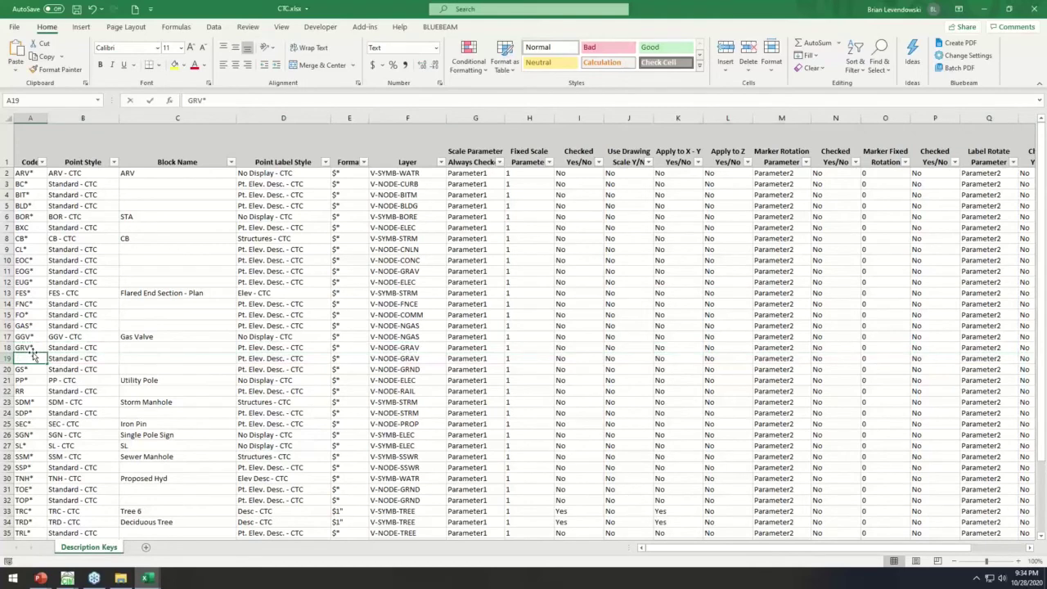
type("HYD*")
key("Tab")
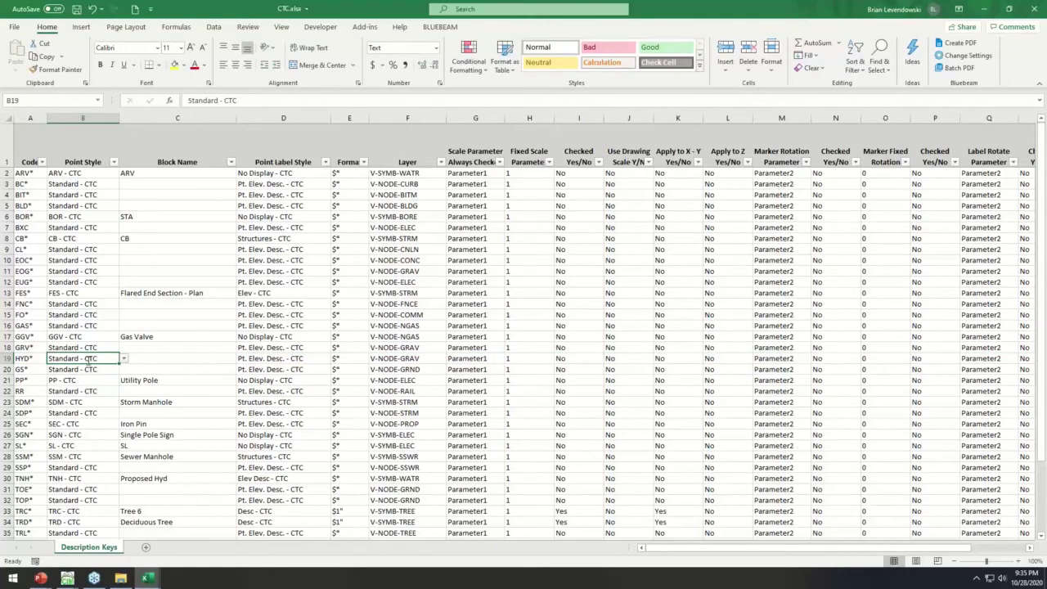
type("HYD - CTC")
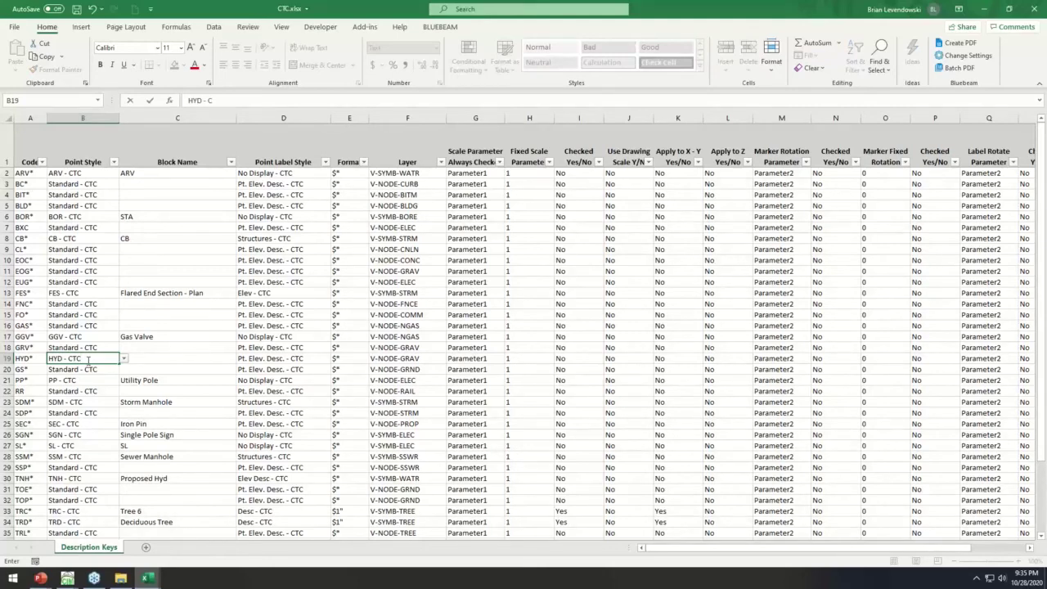
left_click(168, 358)
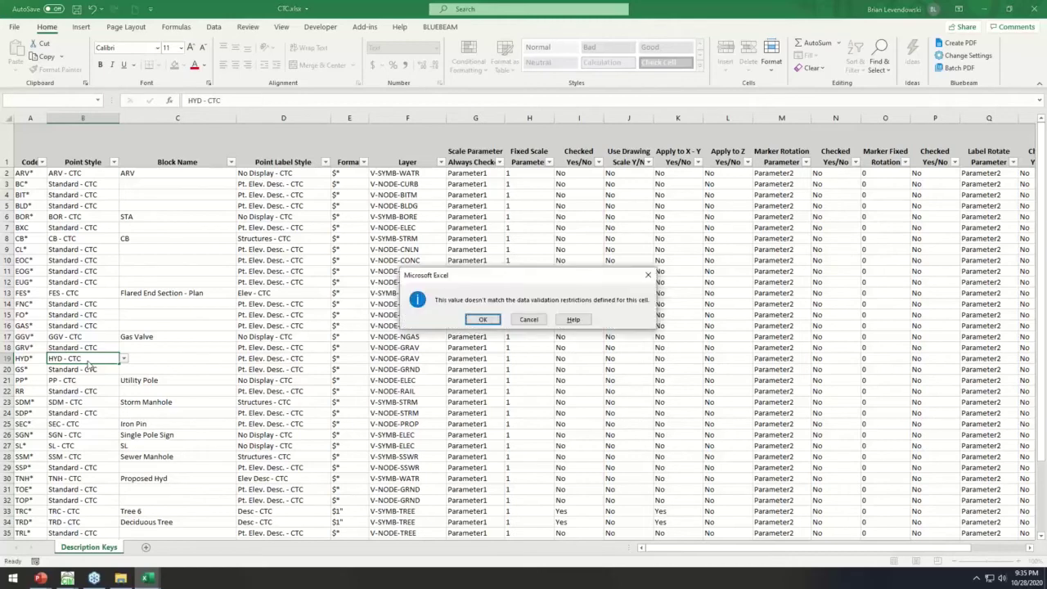
key("Return")
Step: Assign the Proposed Hyd block to the HYD* description key
left_click(241, 359)
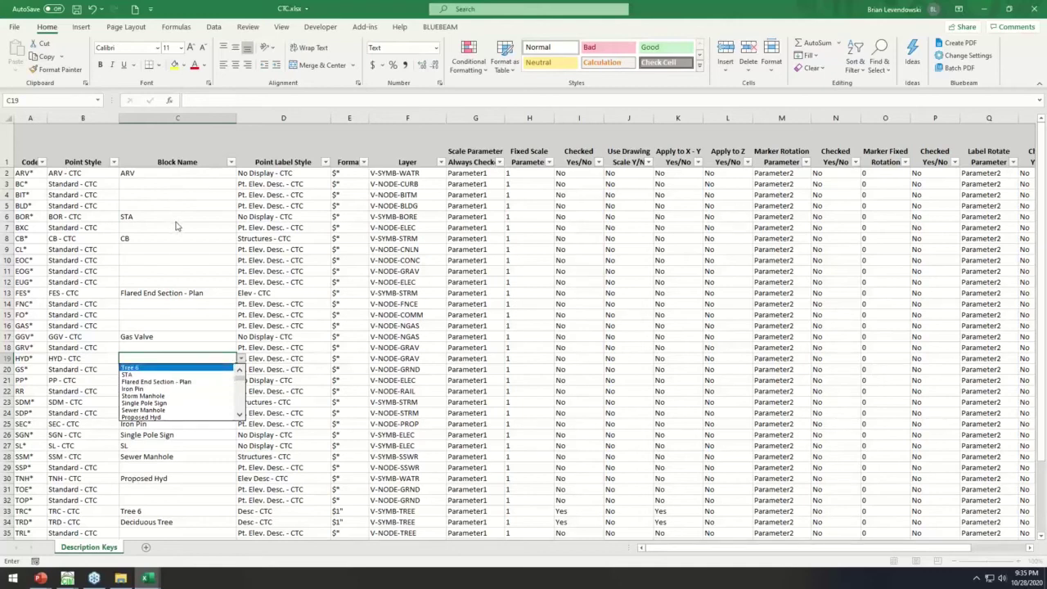
left_click(153, 417)
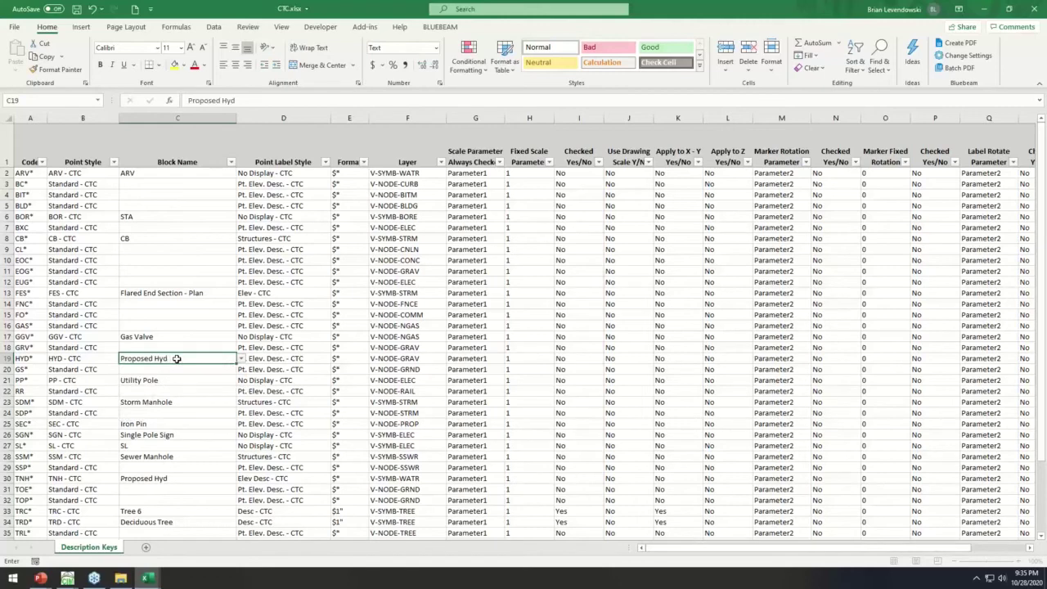
left_click(83, 360)
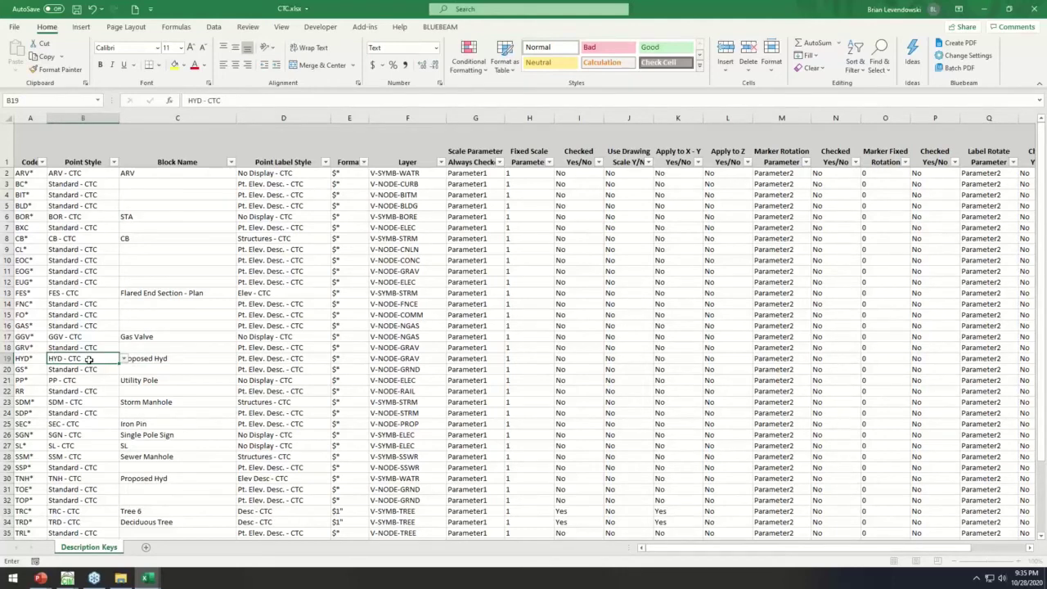
left_click(25, 360)
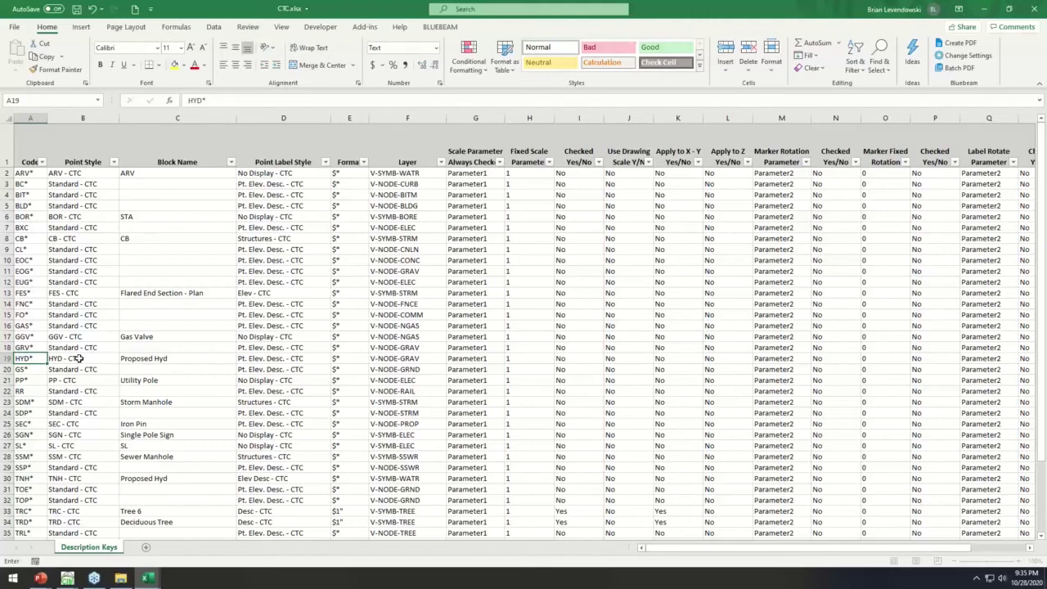
Step: Set the HYD* key's point label style to No Display - CTC
left_click(318, 358)
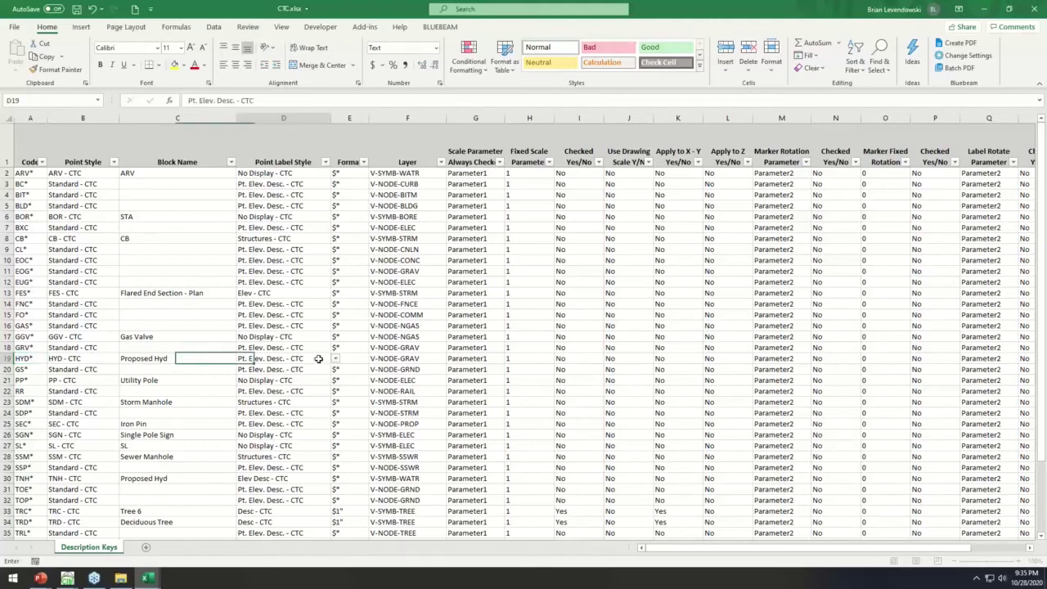
left_click(335, 359)
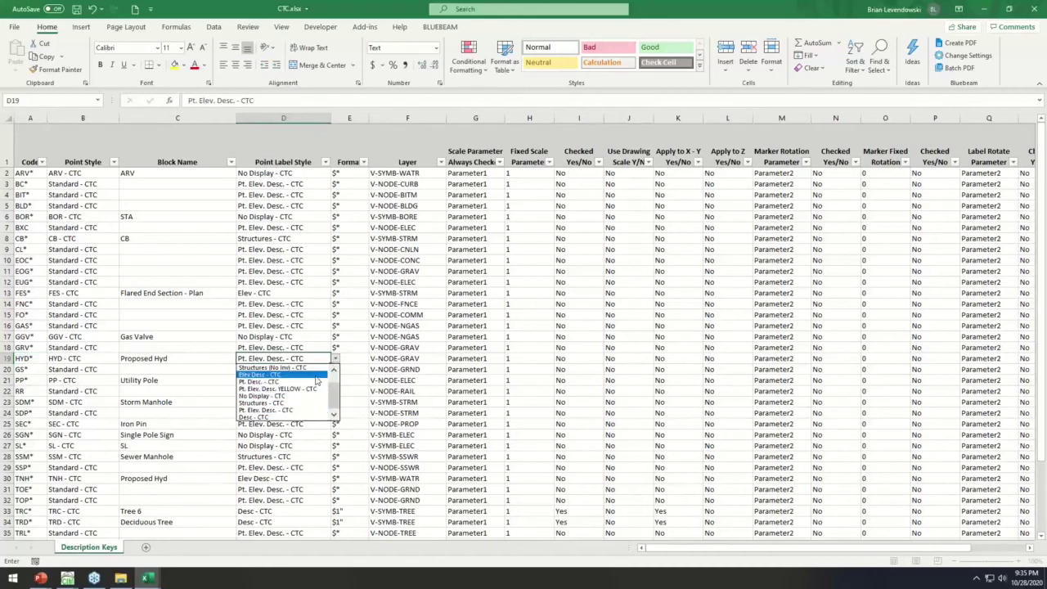
left_click(270, 395)
Step: Assign the HYD* description key to the V-SYMB-WATR layer
left_click(419, 360)
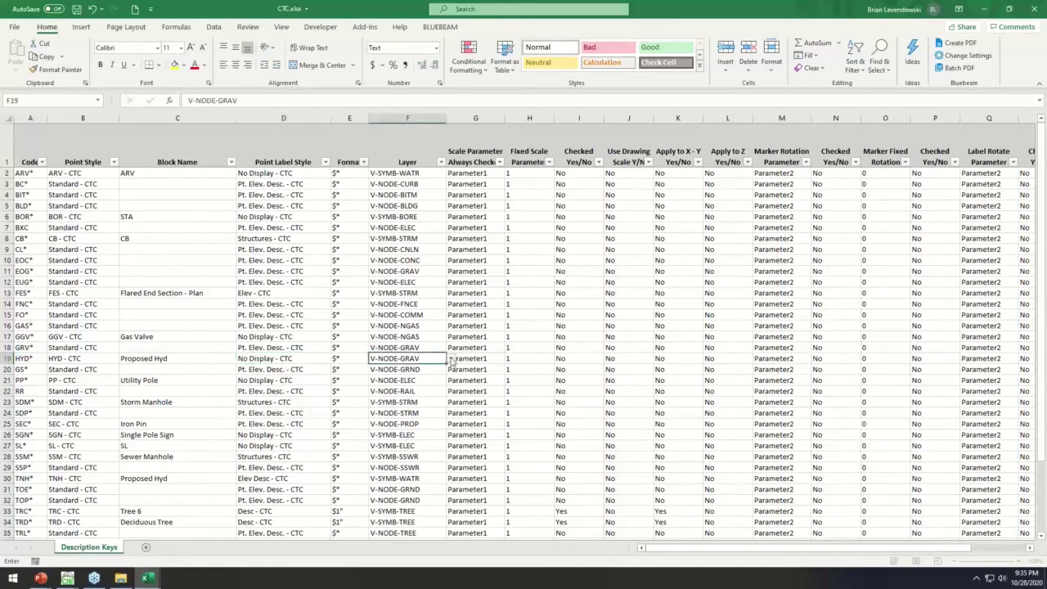
left_click(450, 360)
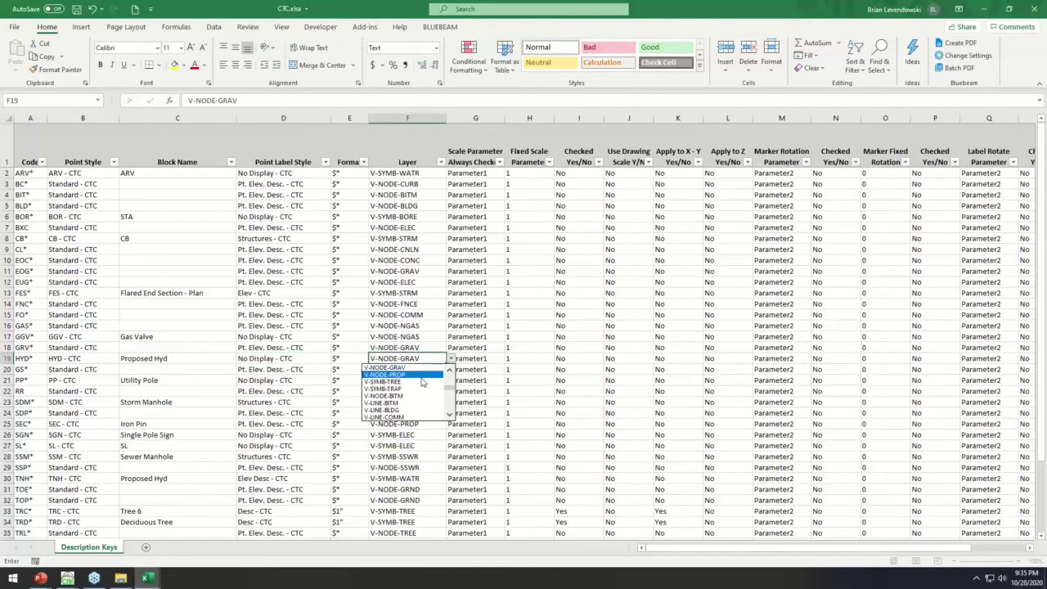
scroll(422, 382, "up", 5)
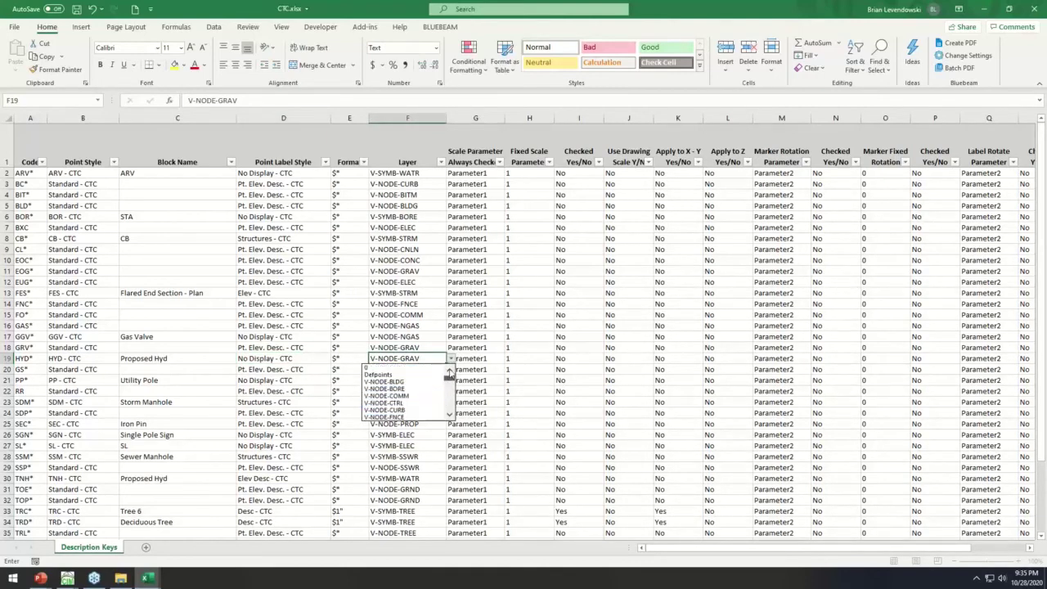
scroll(426, 393, "down", 4)
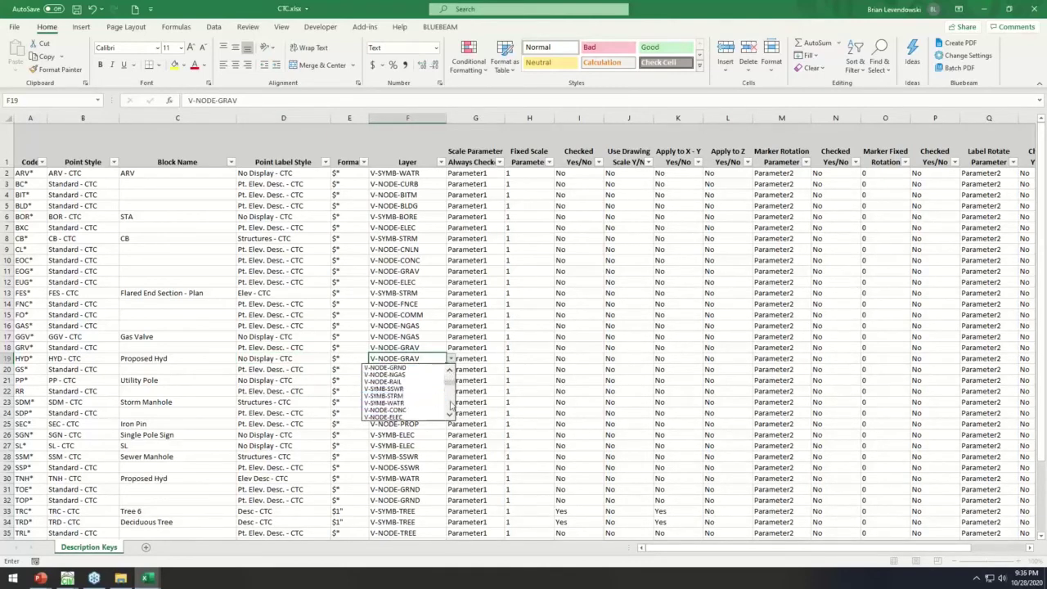
left_click(394, 403)
left_click(283, 412)
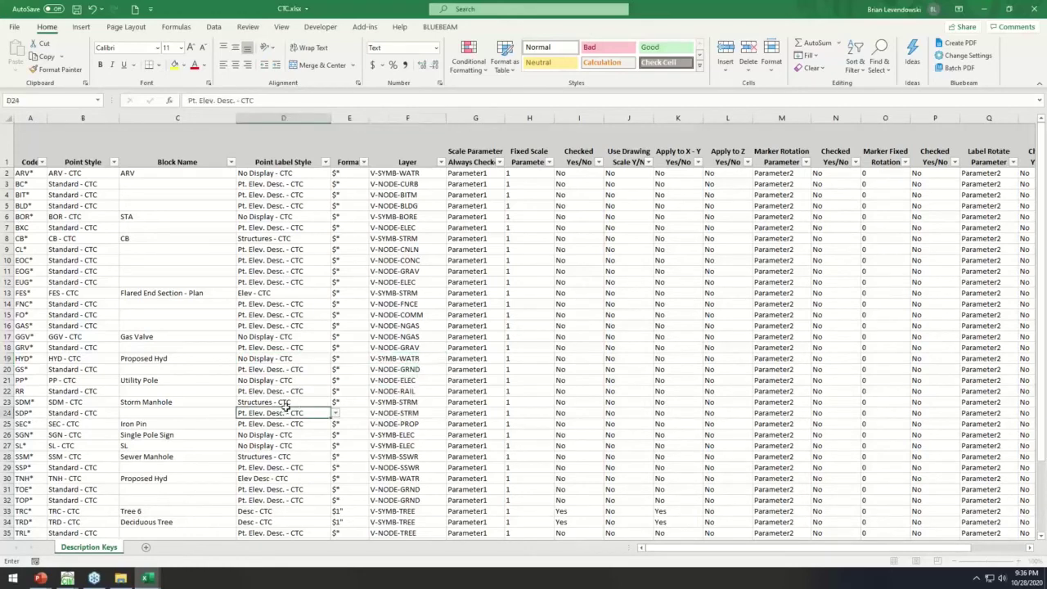
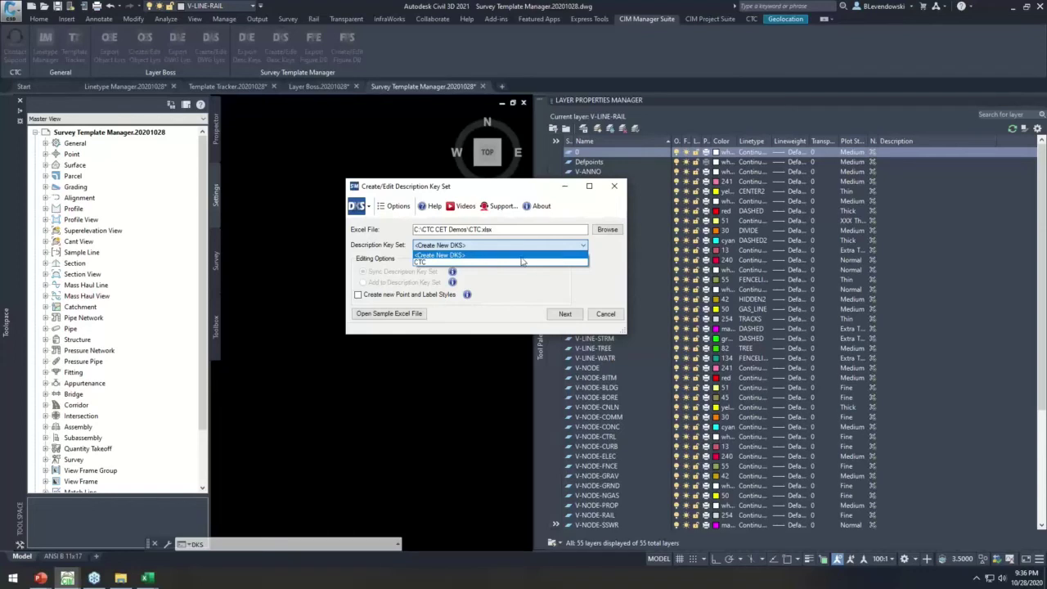
Step: Select the existing CTC description key set for syncing from CTC.xlsx, with creation of new point and label styles enabled
left_click(608, 268)
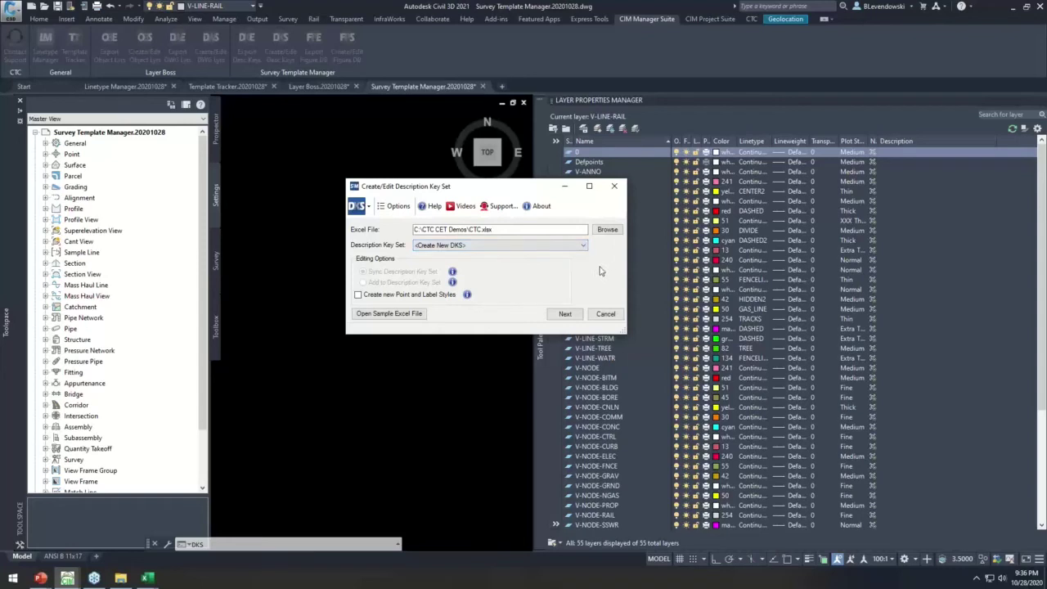
left_click(453, 247)
left_click(432, 263)
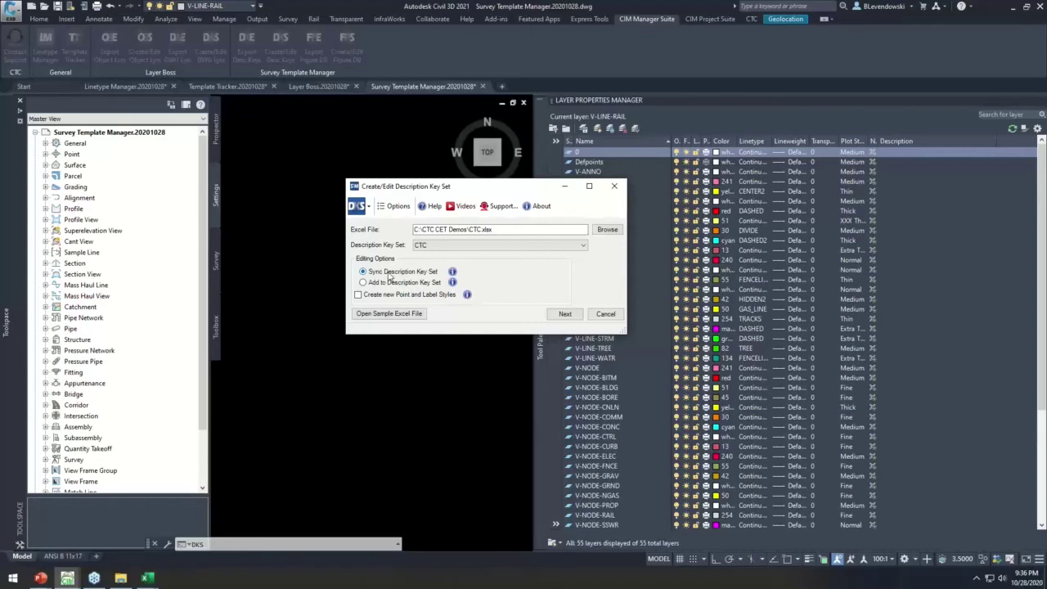
left_click(399, 301)
left_click(565, 313)
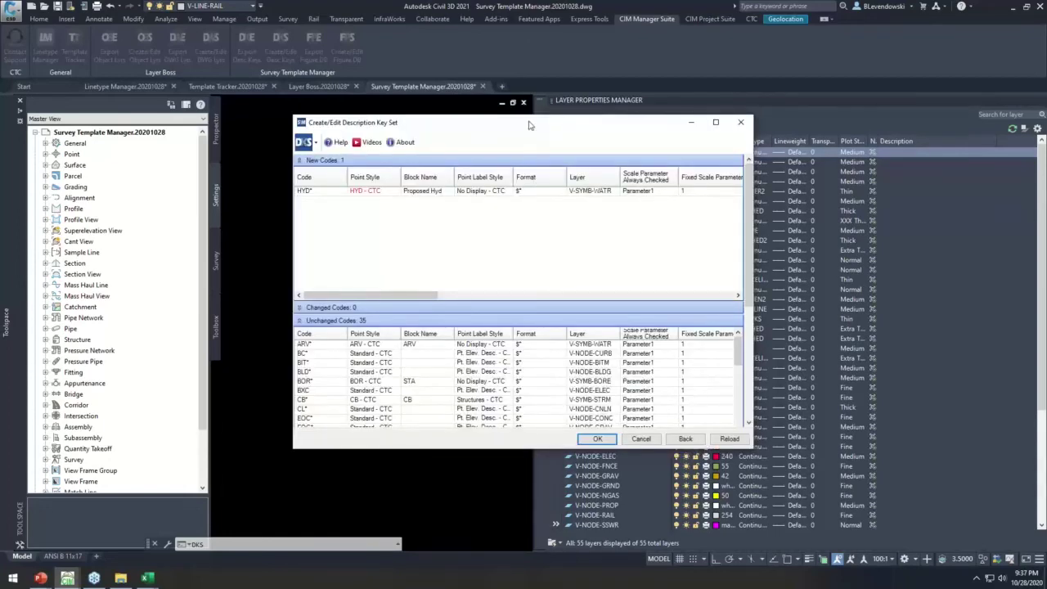
Step: Review the new and deleted codes and apply the sync to the CTC description key set
left_click_drag(528, 125, 557, 4)
double_click(556, 4)
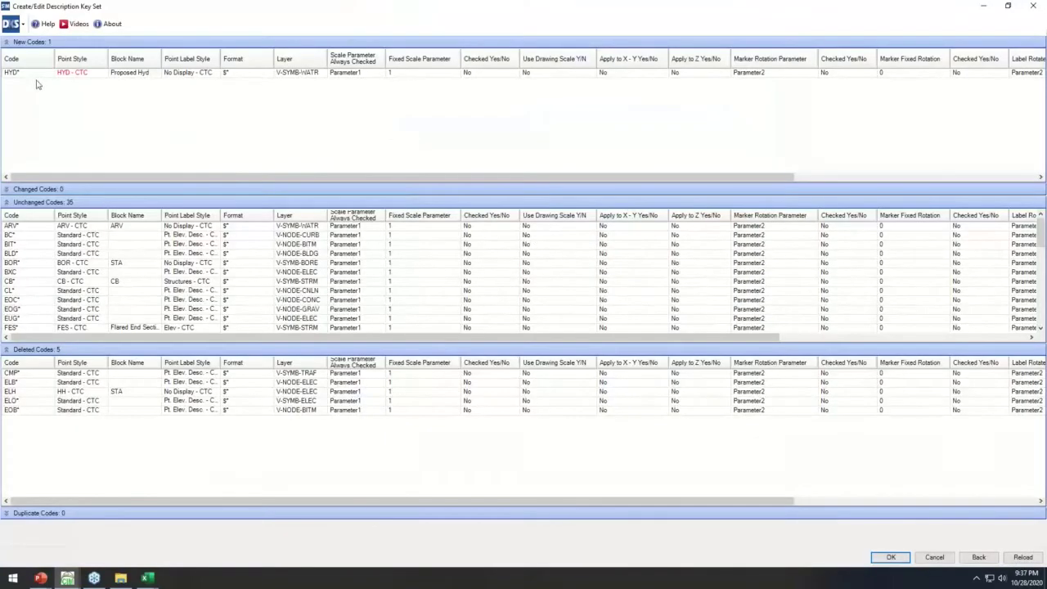
left_click(33, 73)
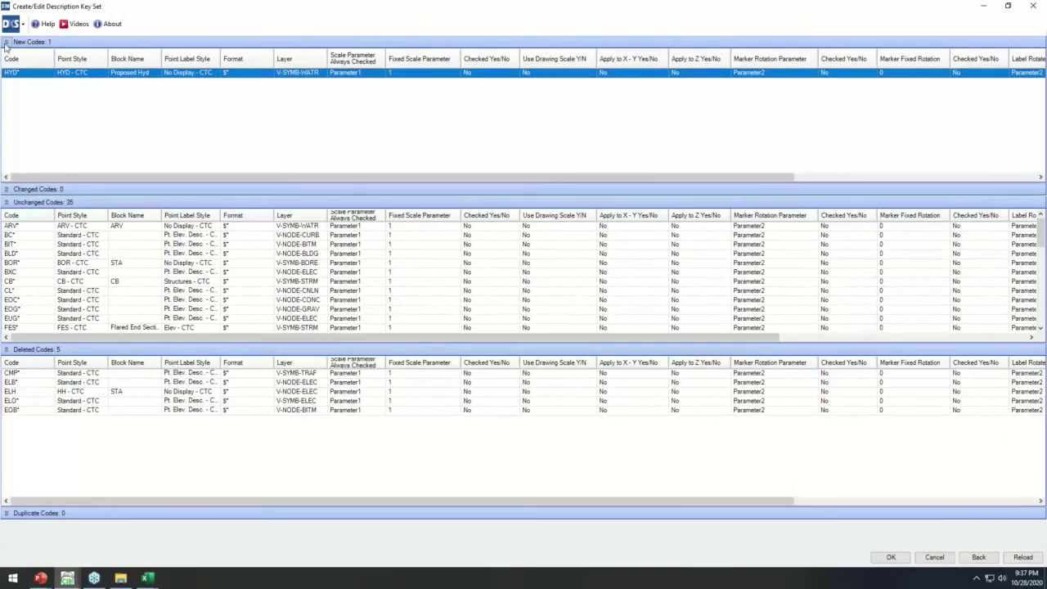
left_click(7, 42)
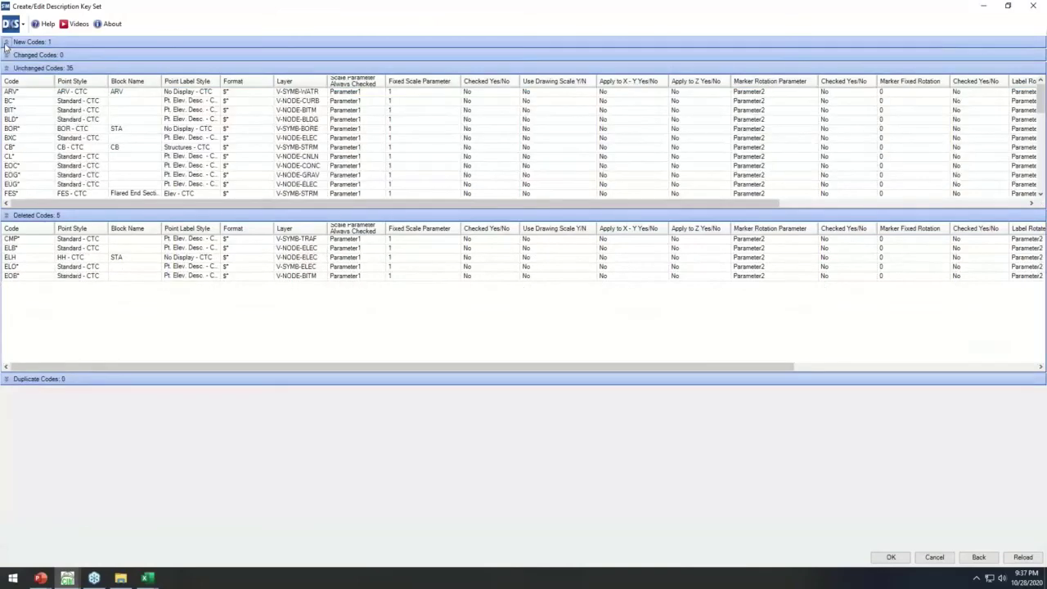
left_click(7, 215)
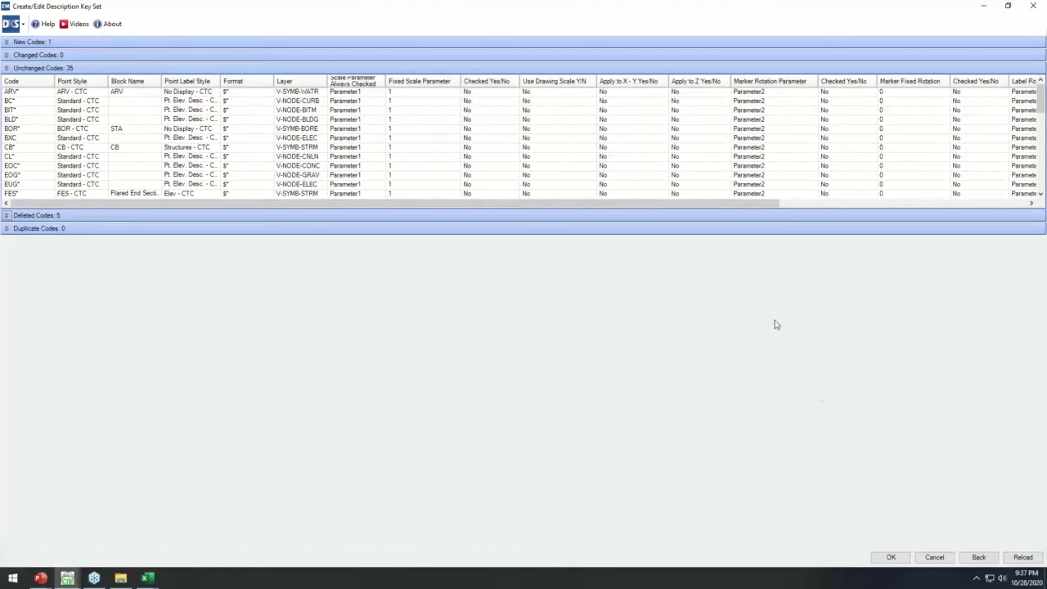
left_click(891, 557)
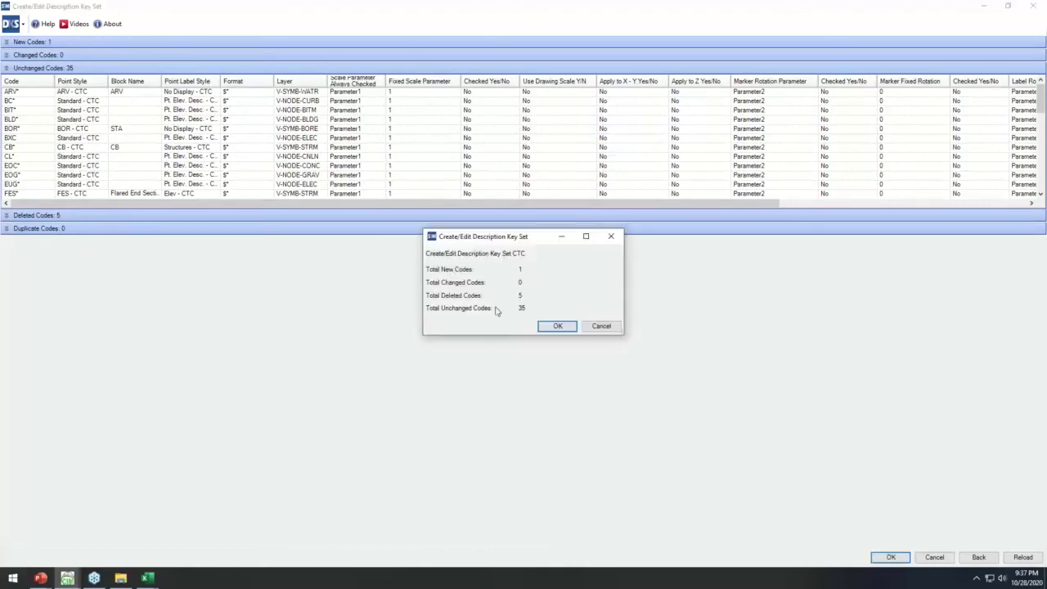
left_click(557, 326)
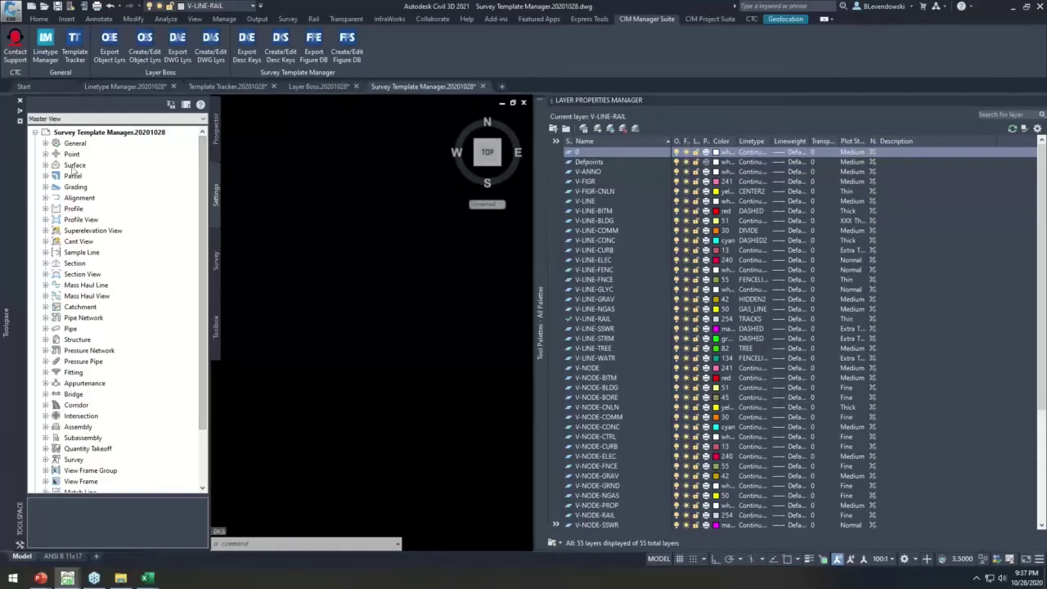
Step: Open the CTC description key set's keys for editing and locate the HYD* key
double_click(72, 155)
double_click(89, 209)
left_click(94, 219)
right_click(105, 220)
left_click(127, 242)
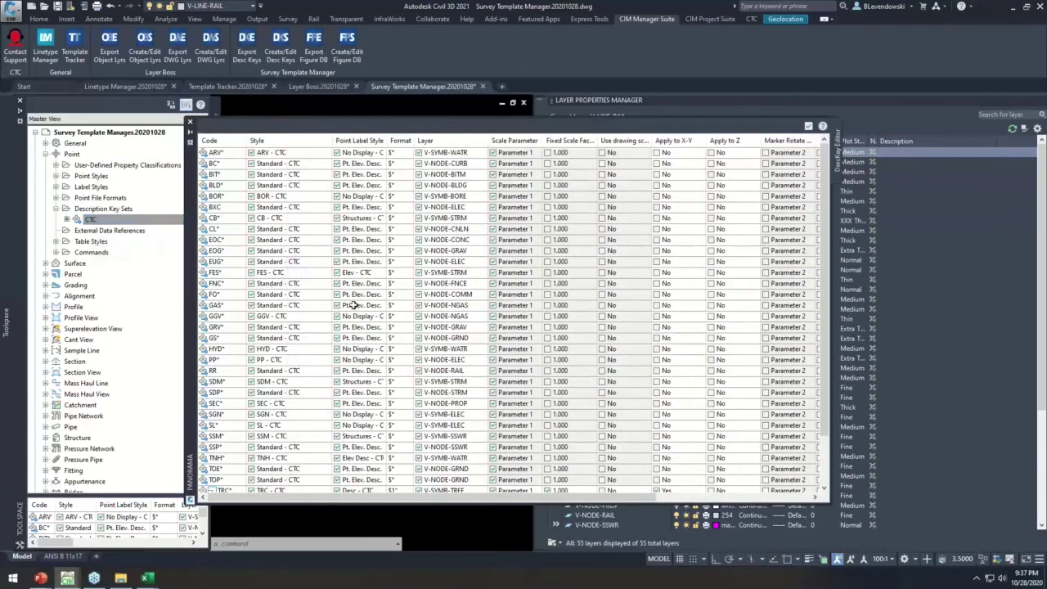
left_click(220, 250)
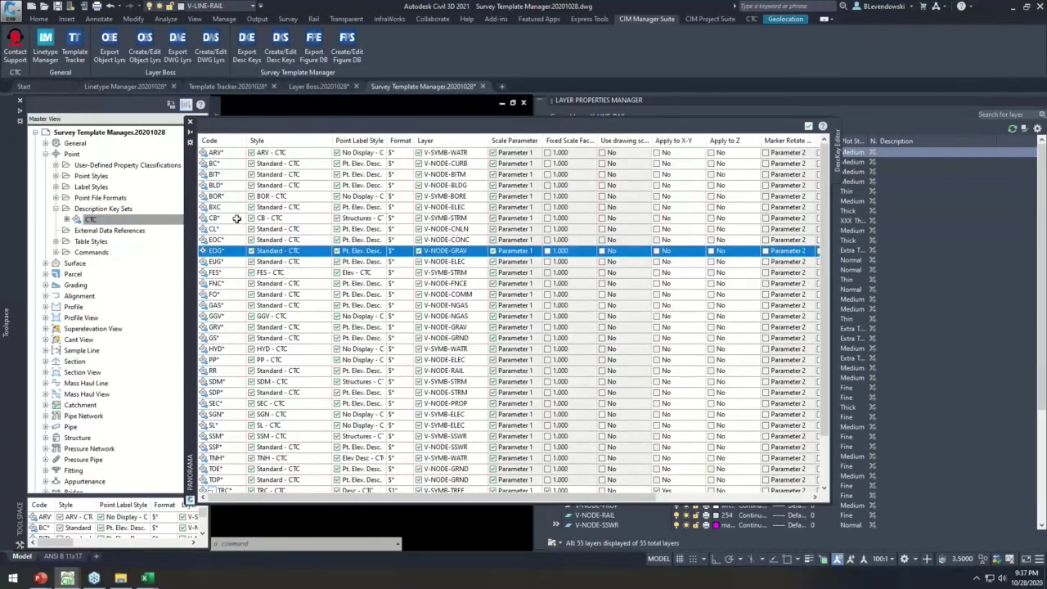
left_click(229, 350)
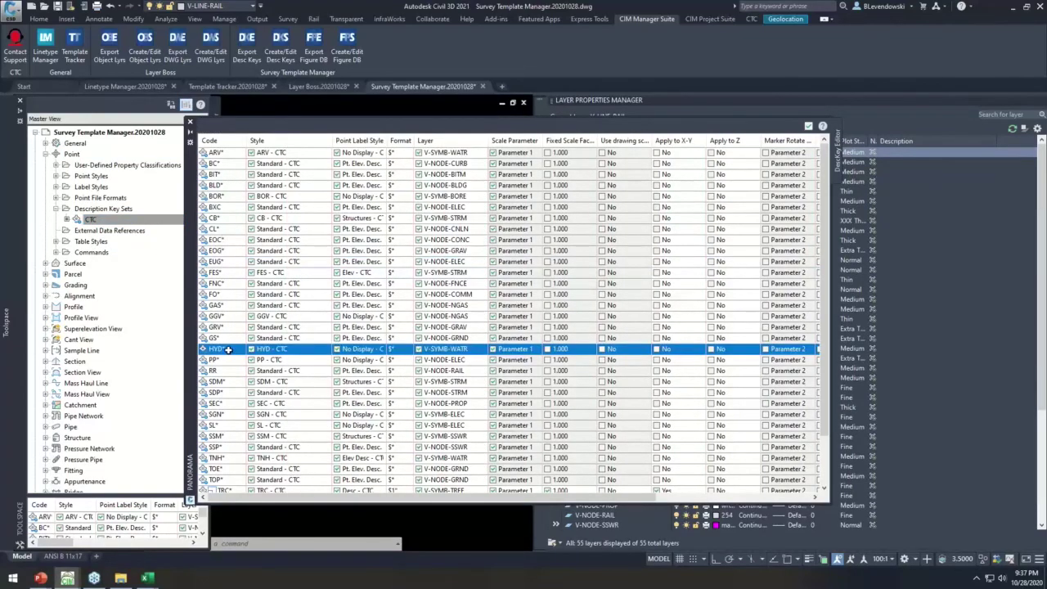
Step: Inspect the marker settings of the HYD - CTC point style, leaving them unedited, and close the description key editor
left_click(276, 348)
left_click(559, 281)
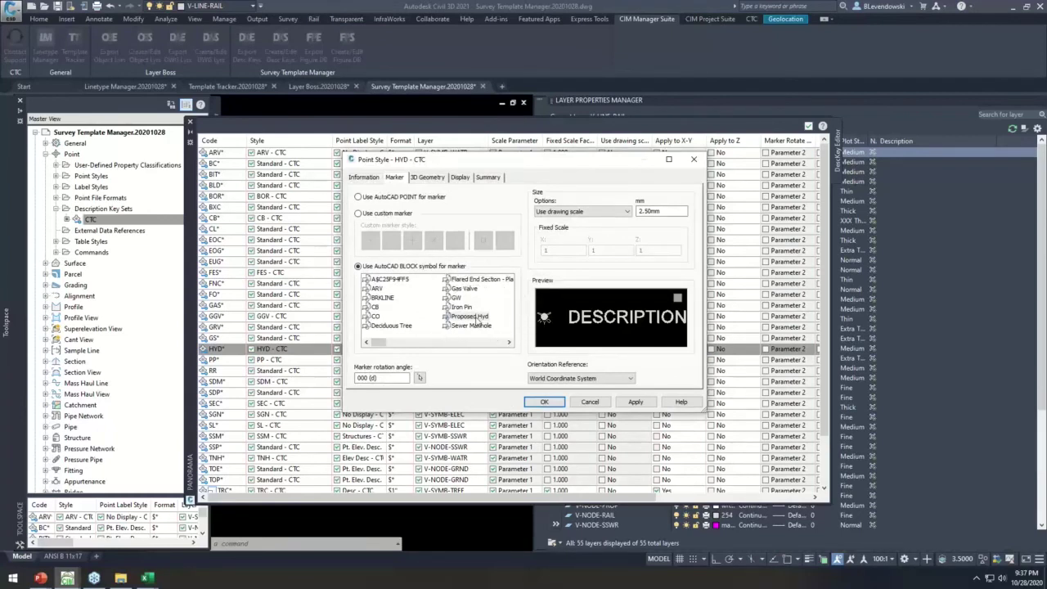
left_click(590, 402)
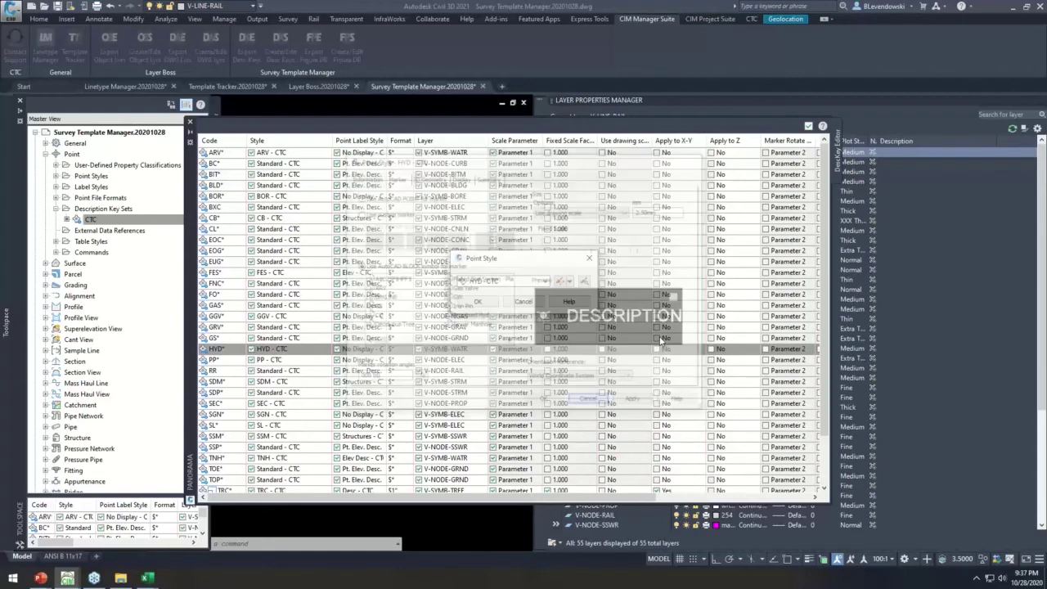
left_click(522, 301)
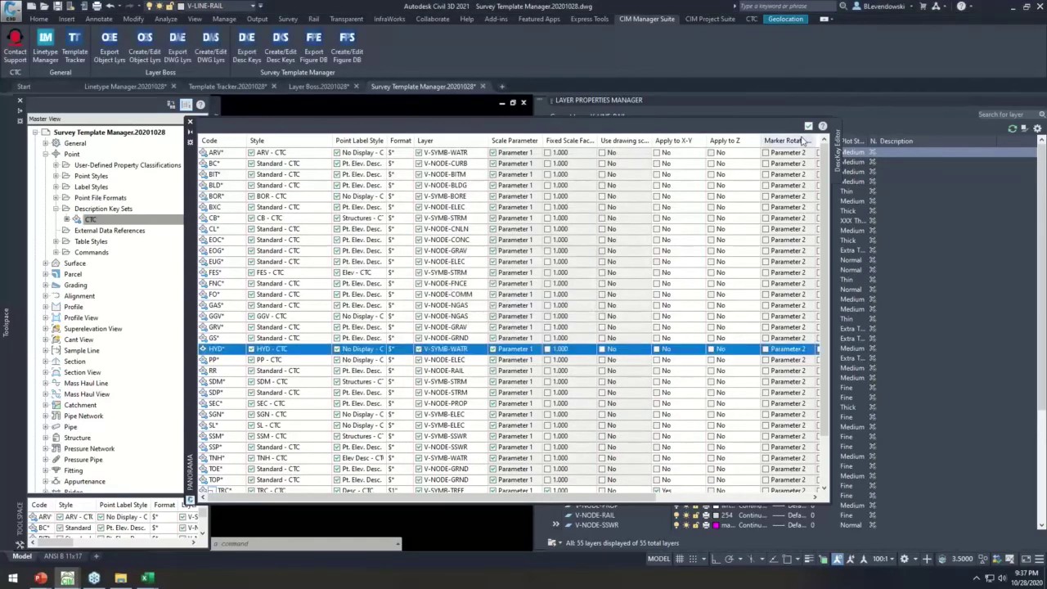
left_click(809, 126)
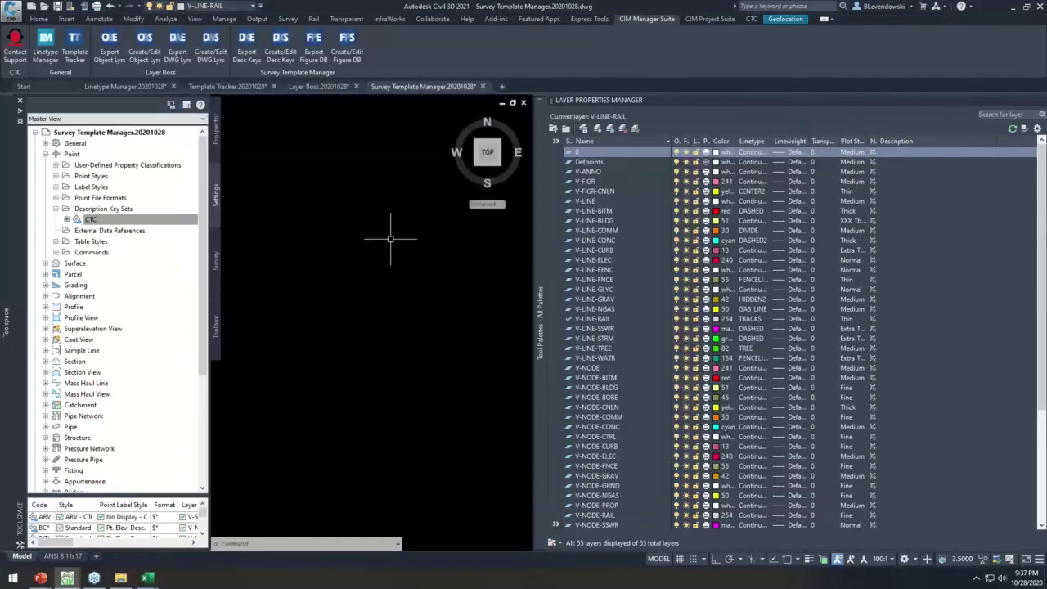
Step: Open the CTC demo figure prefix database for editing to examine its prefixes
left_click(213, 258)
double_click(67, 142)
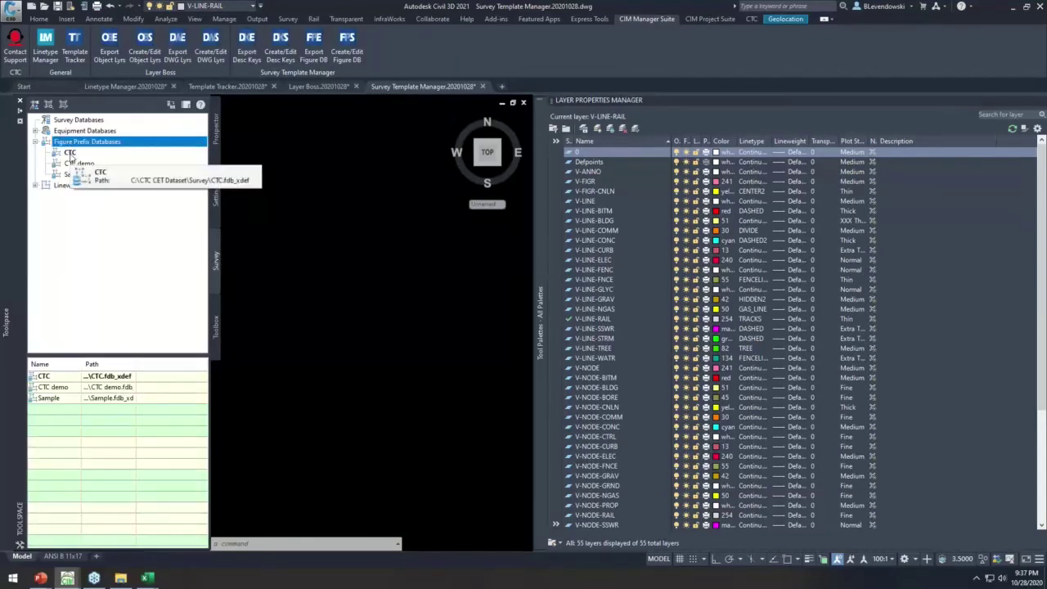
right_click(72, 163)
left_click(125, 168)
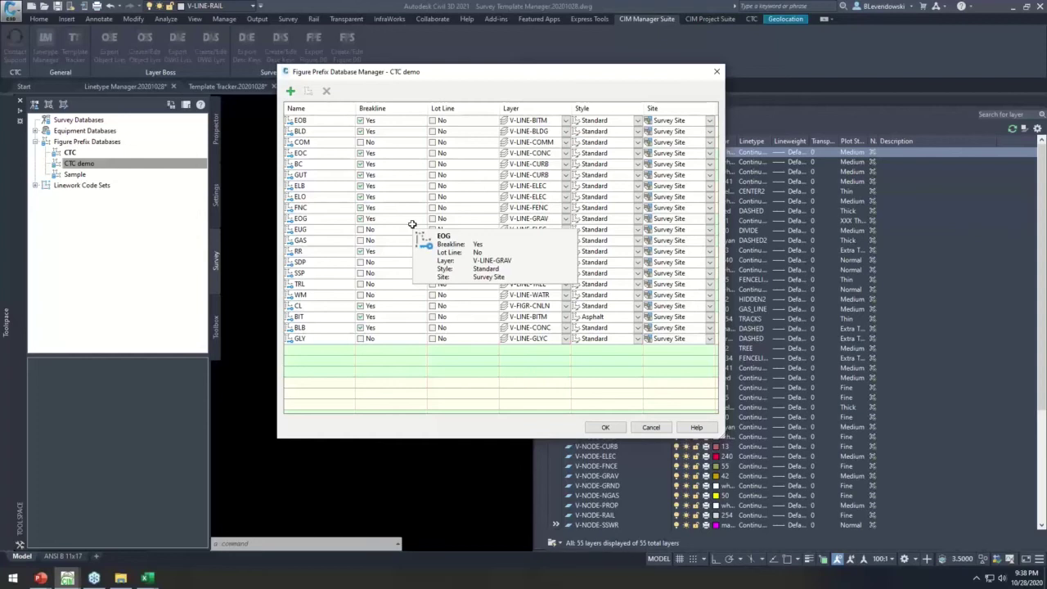
Step: Try adding a new figure prefix to the CTC demo database and discard the change
left_click(328, 172)
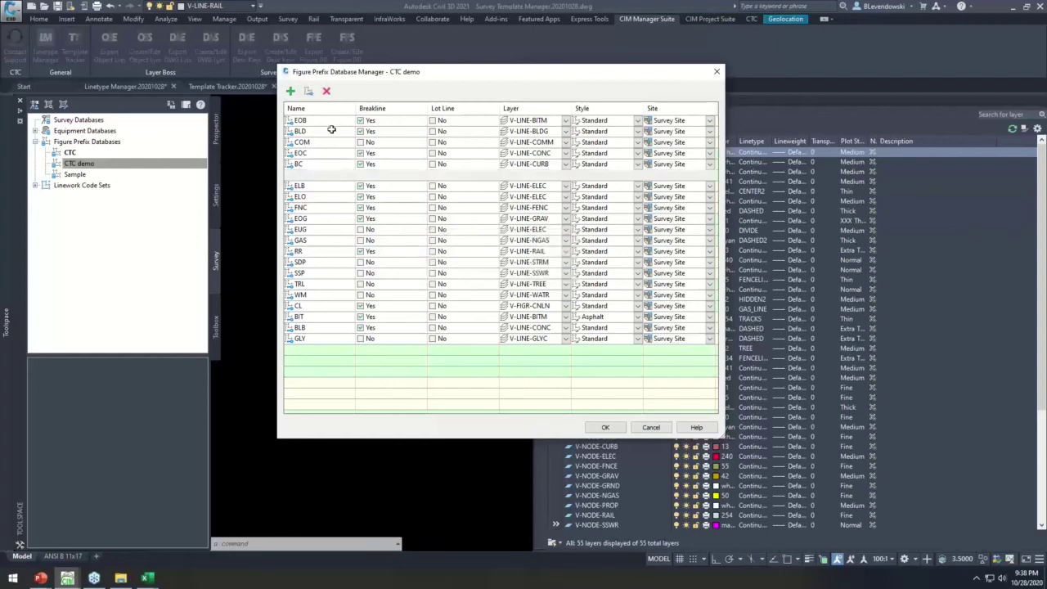
left_click(290, 92)
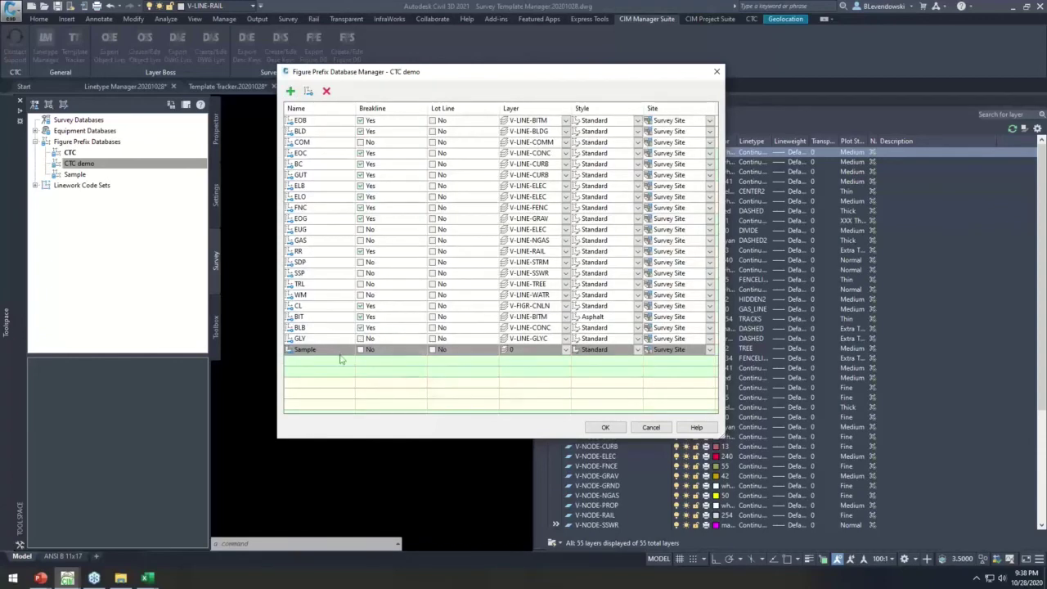
left_click(650, 427)
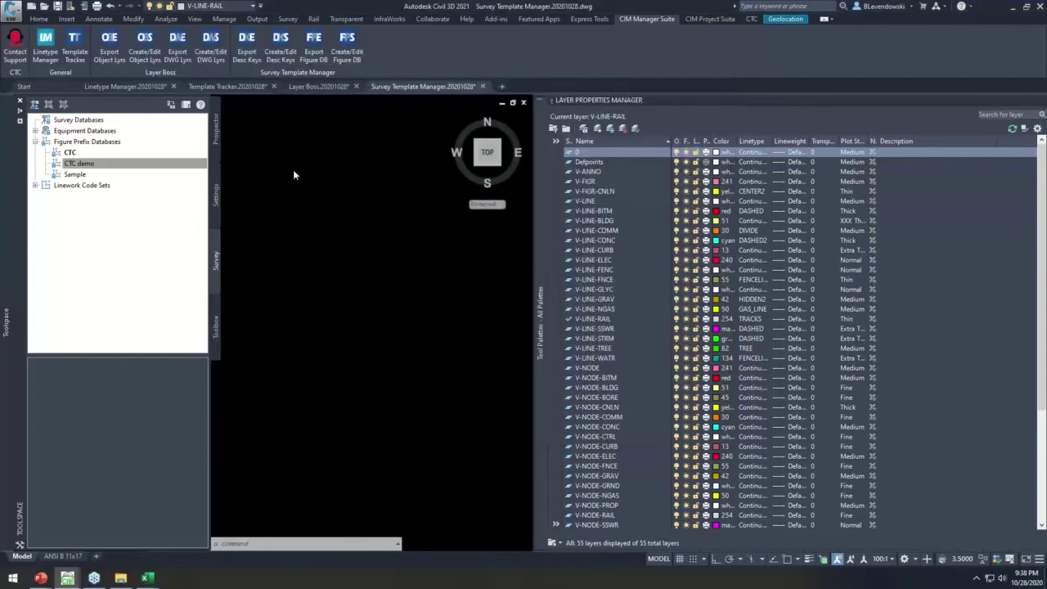
Step: Export the CTC demo figure prefix database to CTC demo.xlsx and open the exported workbook in Excel
left_click(315, 54)
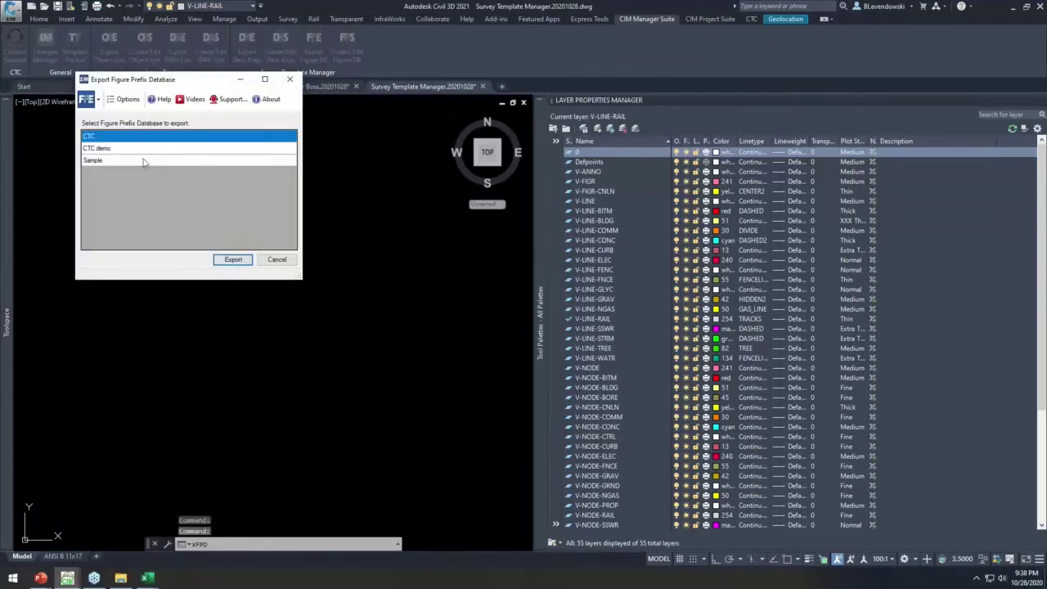
left_click(145, 149)
left_click(233, 260)
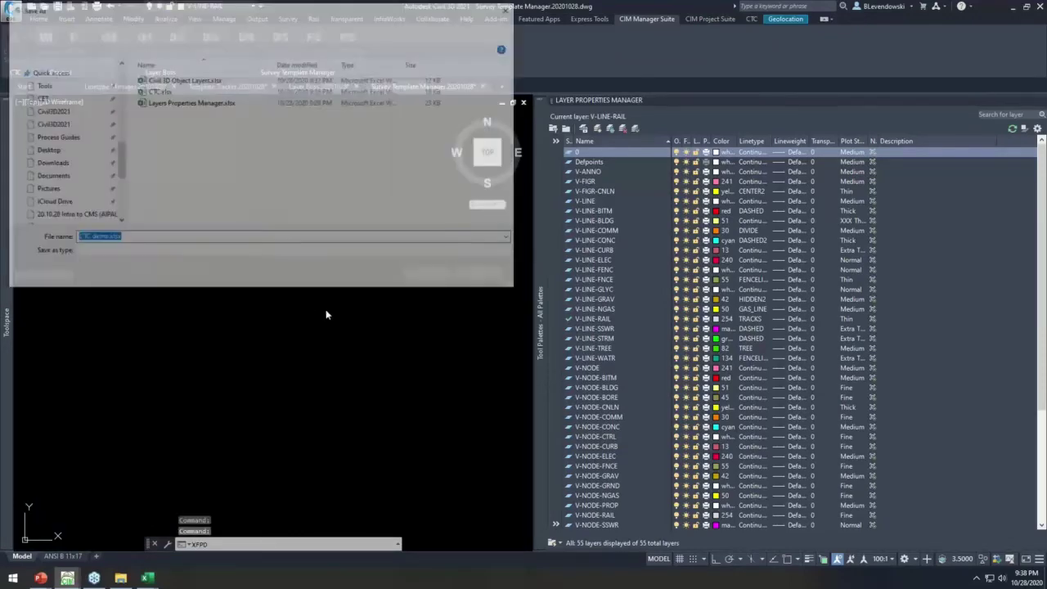
left_click(417, 277)
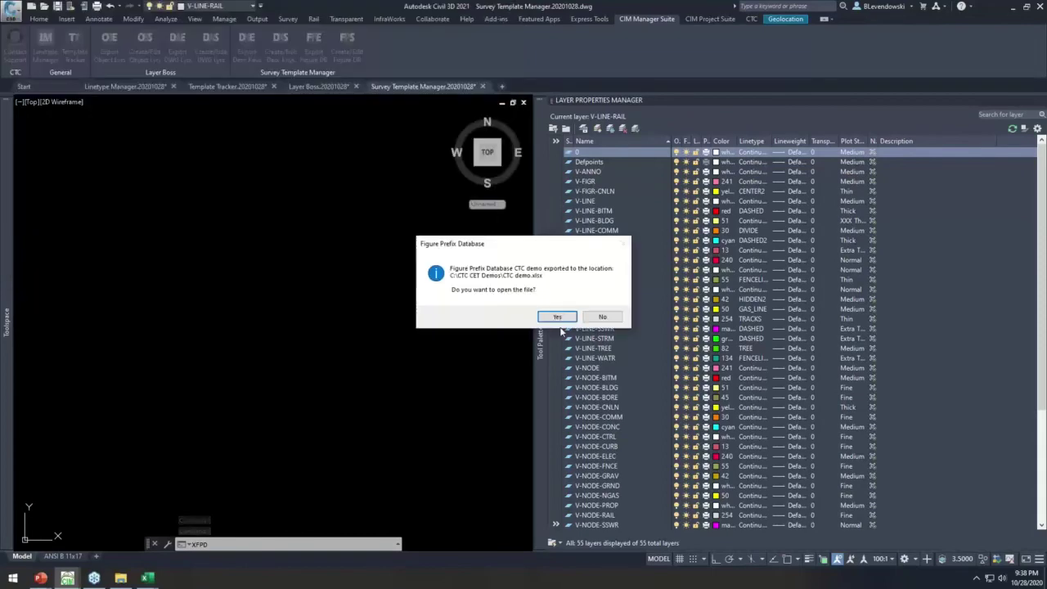
left_click(551, 313)
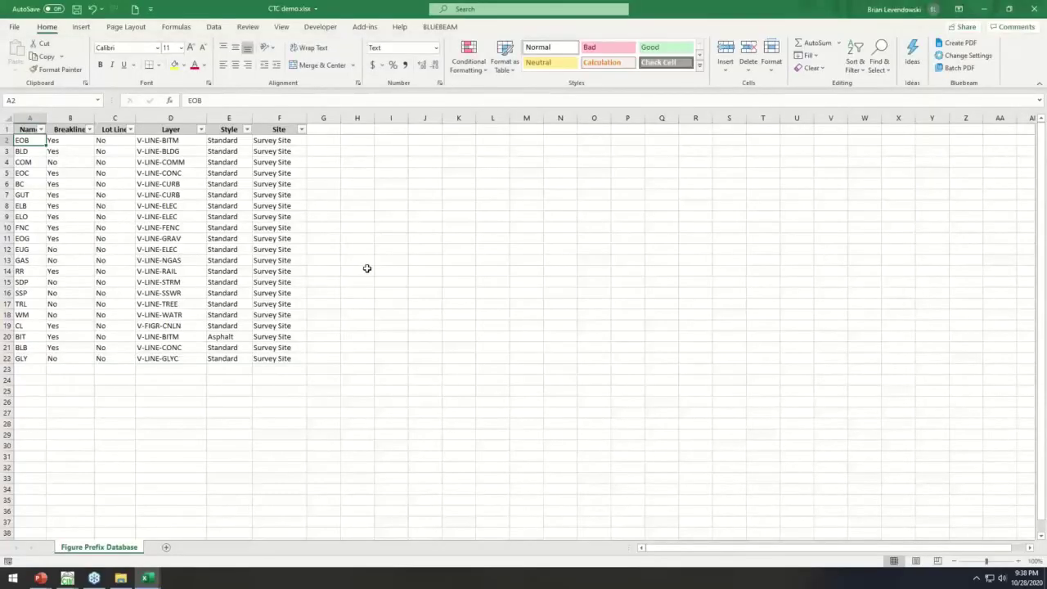
Step: Examine the figure style options for the GAS and WM prefixes, choosing Standard for WM
left_click(233, 261)
left_click(256, 260)
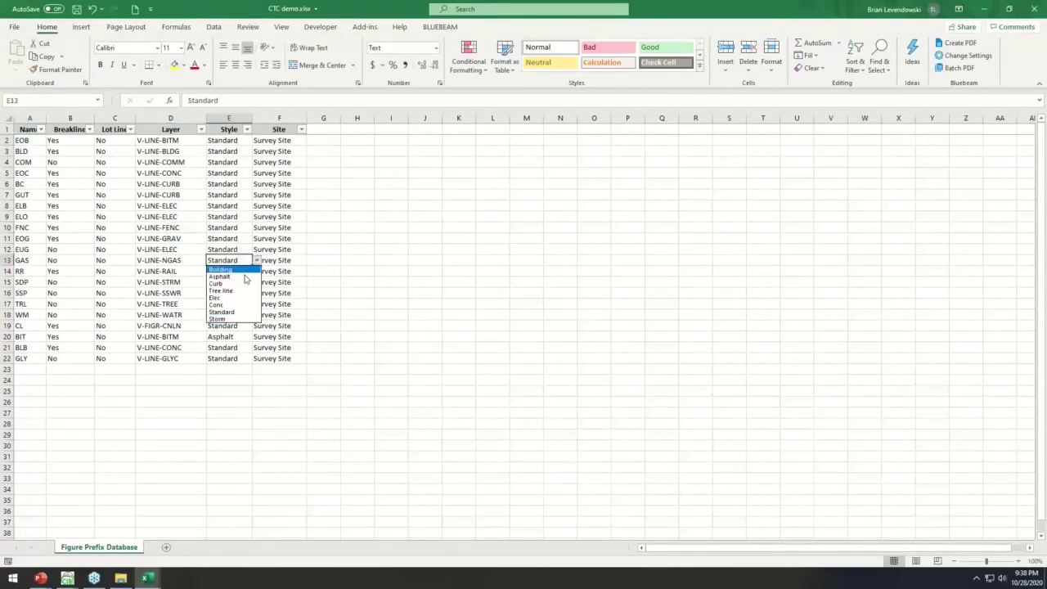
key("Escape")
left_click(239, 316)
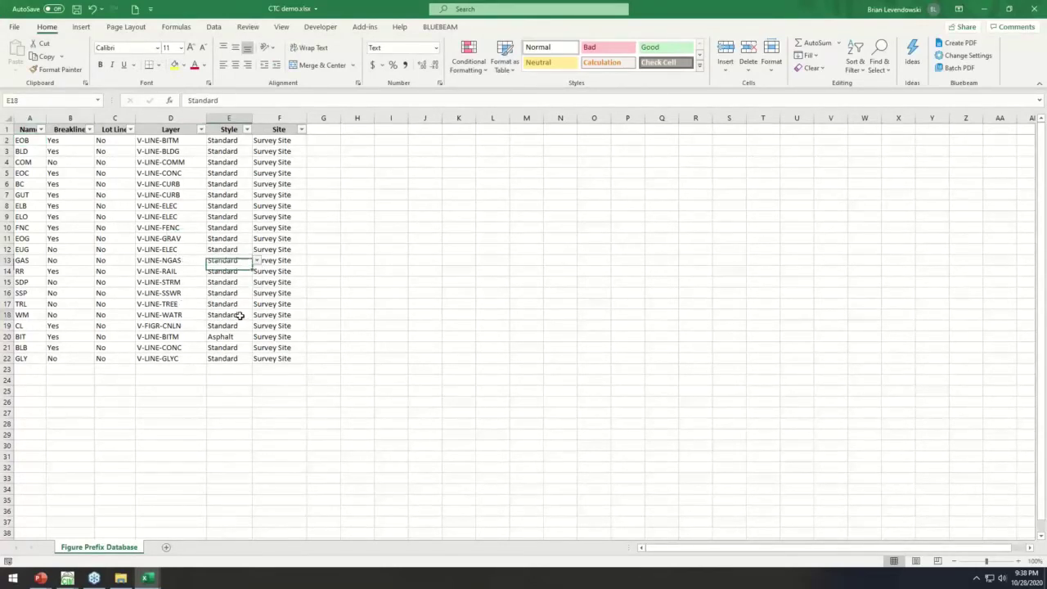
left_click(256, 315)
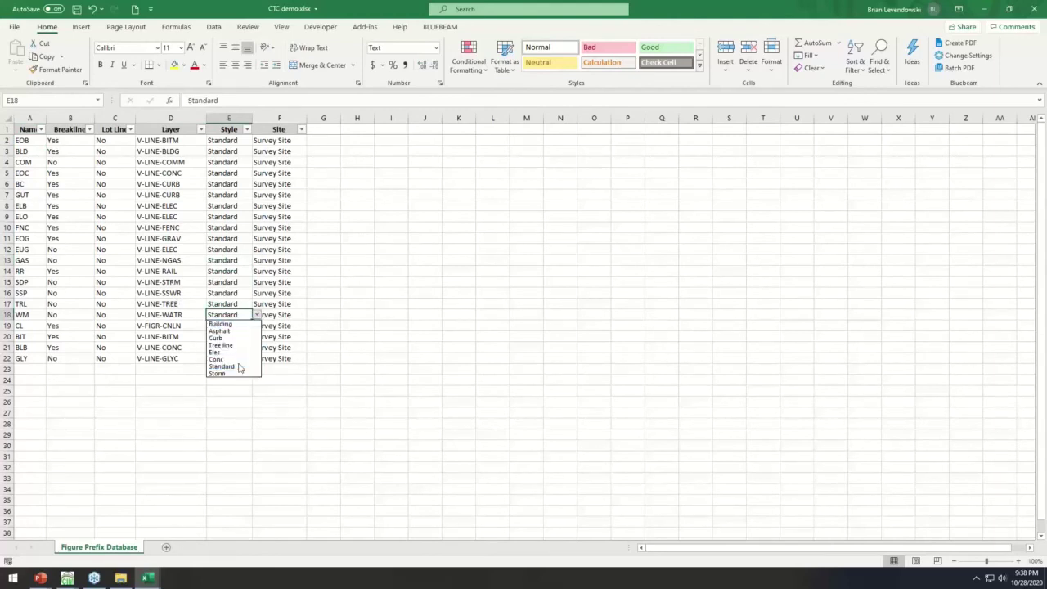
left_click(236, 368)
Step: Set the CL figure prefix's style to Storm
left_click(245, 327)
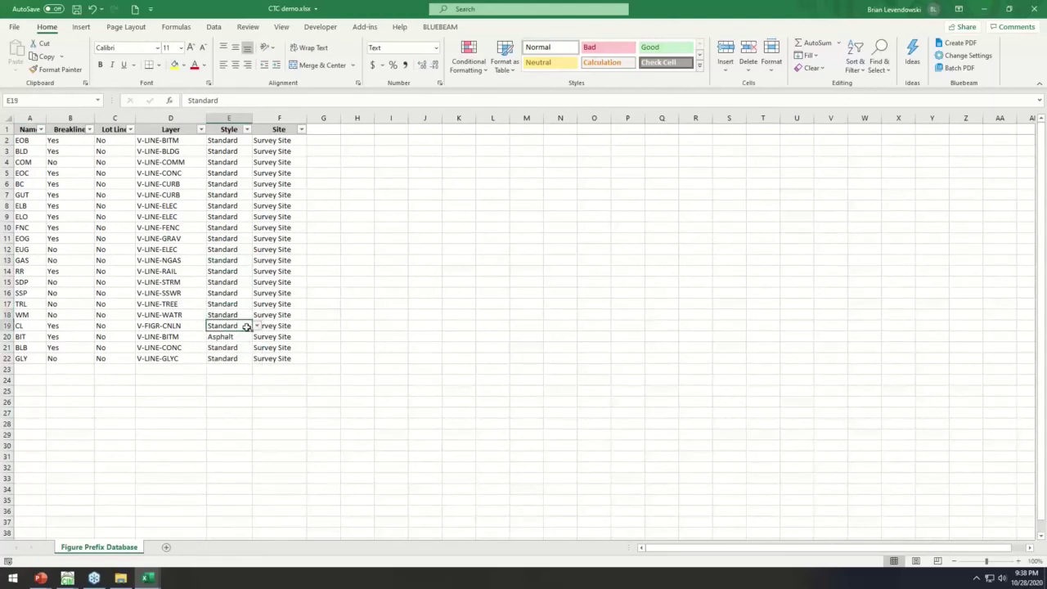
left_click(257, 326)
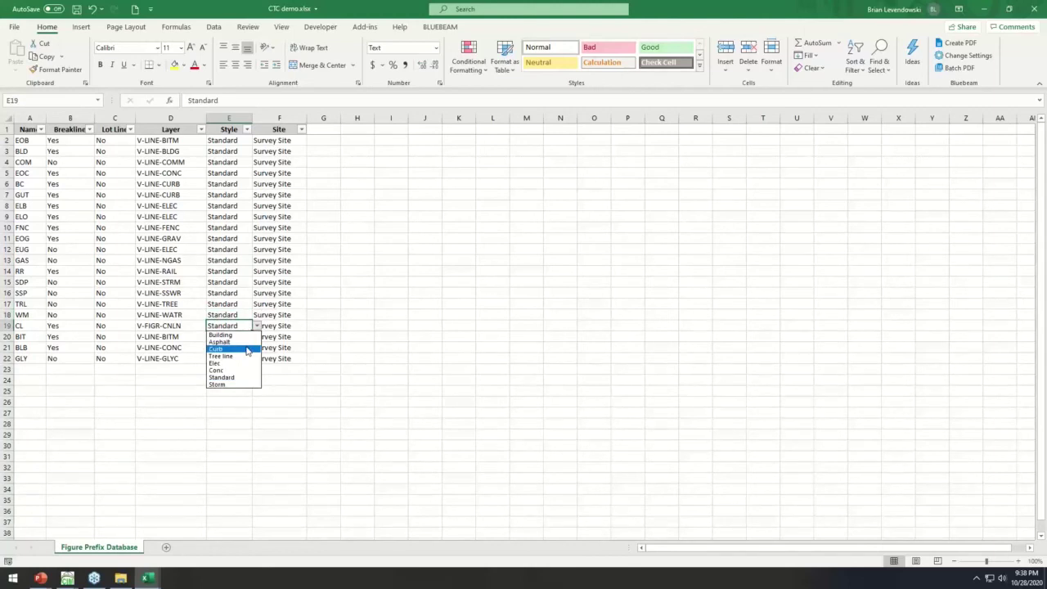
left_click(226, 384)
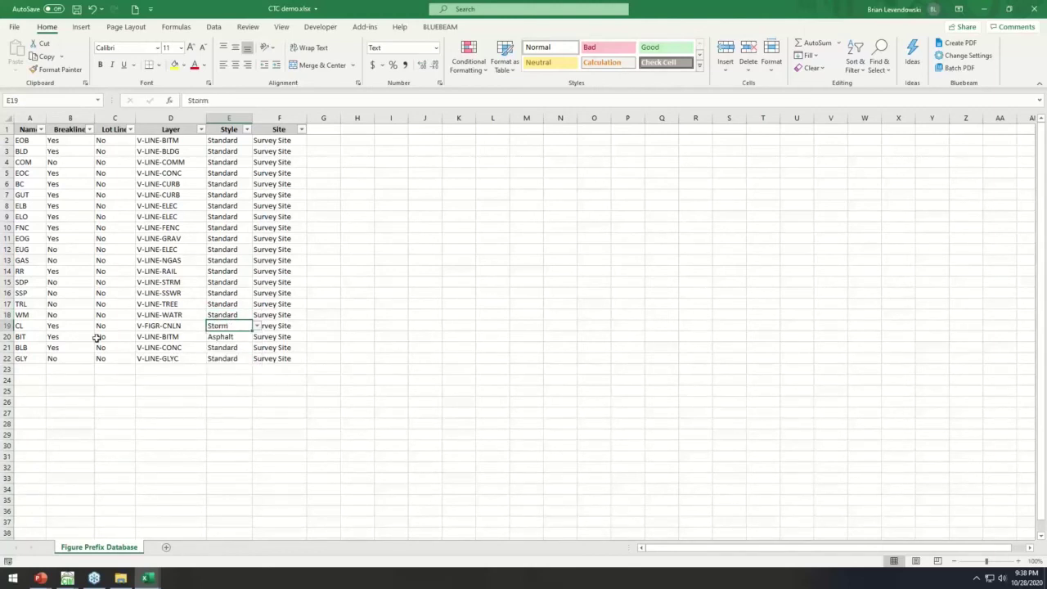
Step: Copy the GLY figure prefix row into the two empty rows below it, 23 and 24
left_click(8, 358)
key("ctrl+c")
left_click(7, 369)
key("ctrl+v")
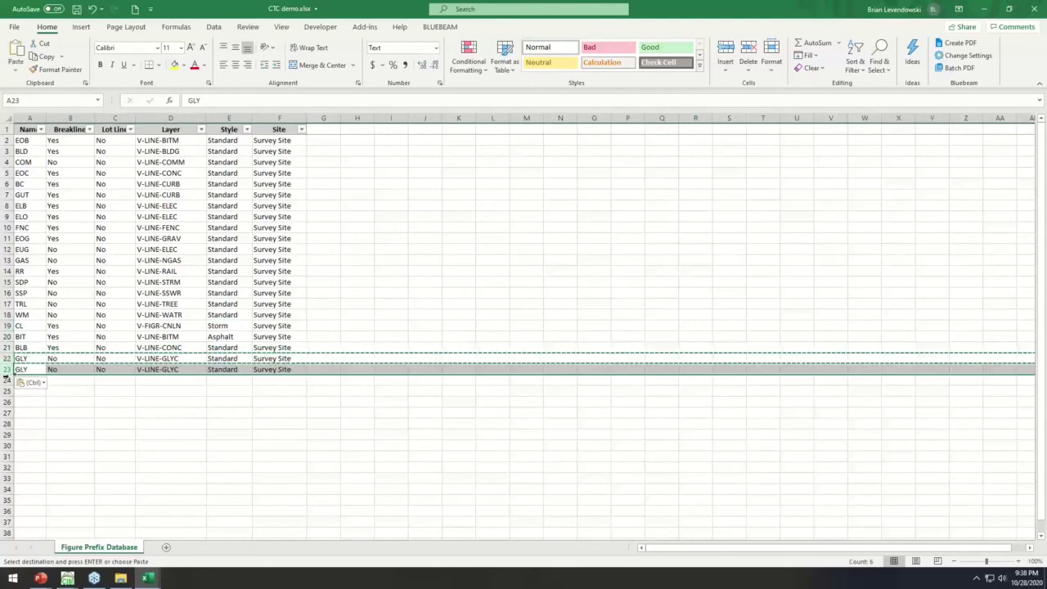
left_click(7, 379)
key("ctrl+v")
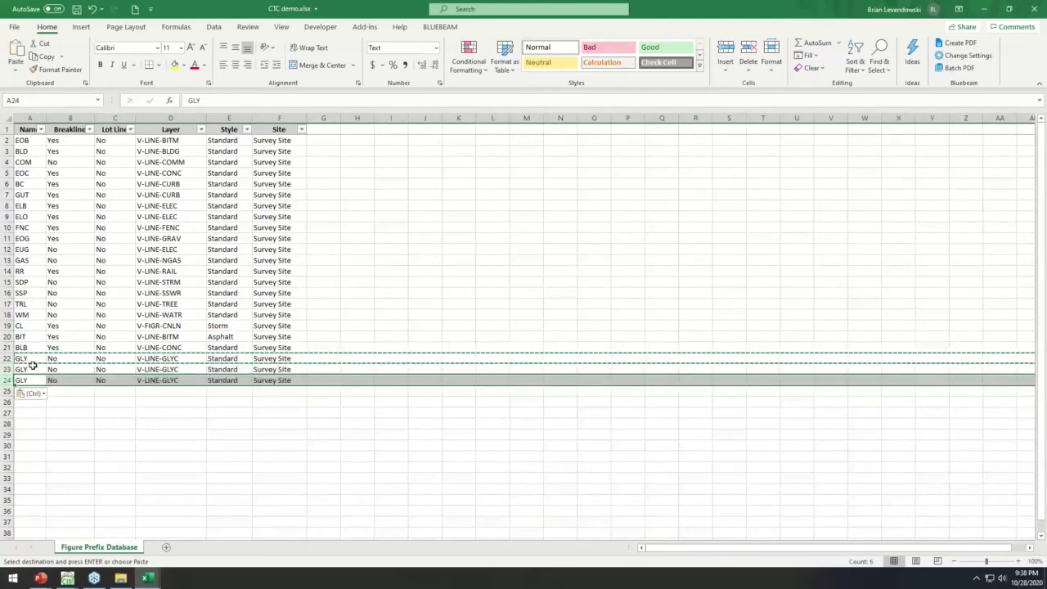
Step: Rename the two copied figure prefixes in rows 23 and 24 as ABC and DEF
left_click(29, 369)
type("ABC")
key("Return")
type("DEF")
key("Return")
left_click(120, 203)
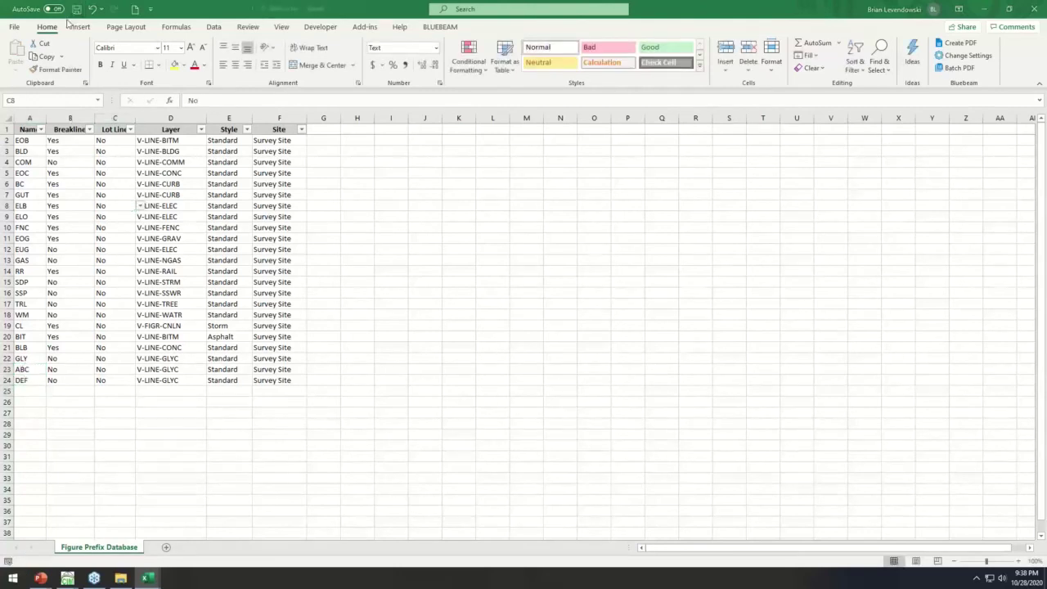
Step: Switch back to the Survey Template Manager drawing in Civil 3D
key("alt+Tab")
left_click(456, 241)
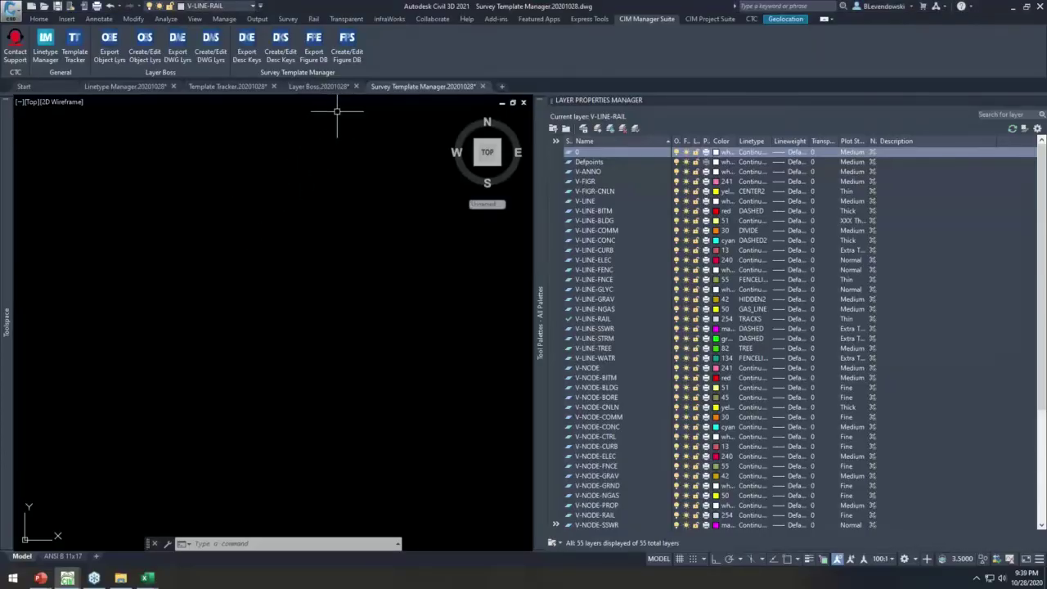
Step: Set up Create/Edit Figure DB to sync CTC demo.xlsx into the CTC demo figure prefix database, with Create new Survey Figure Line Styles enabled
left_click(347, 43)
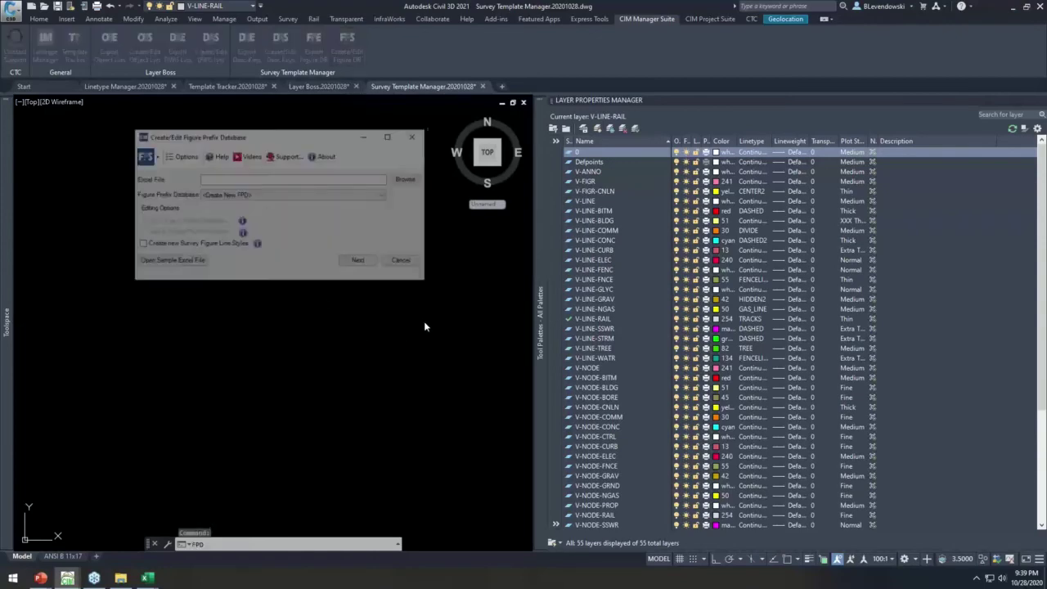
left_click(408, 179)
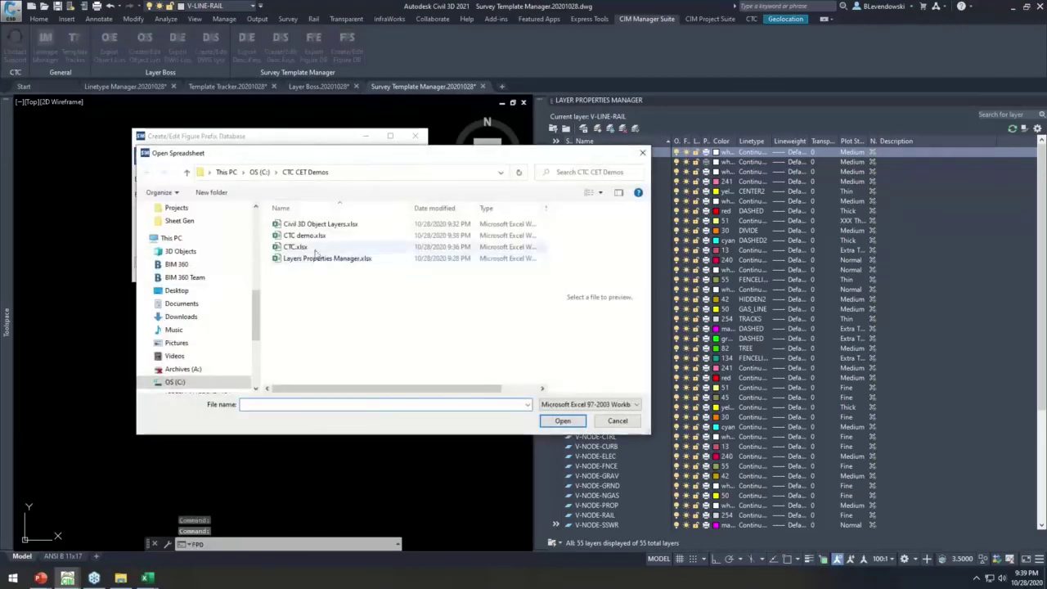
left_click(300, 237)
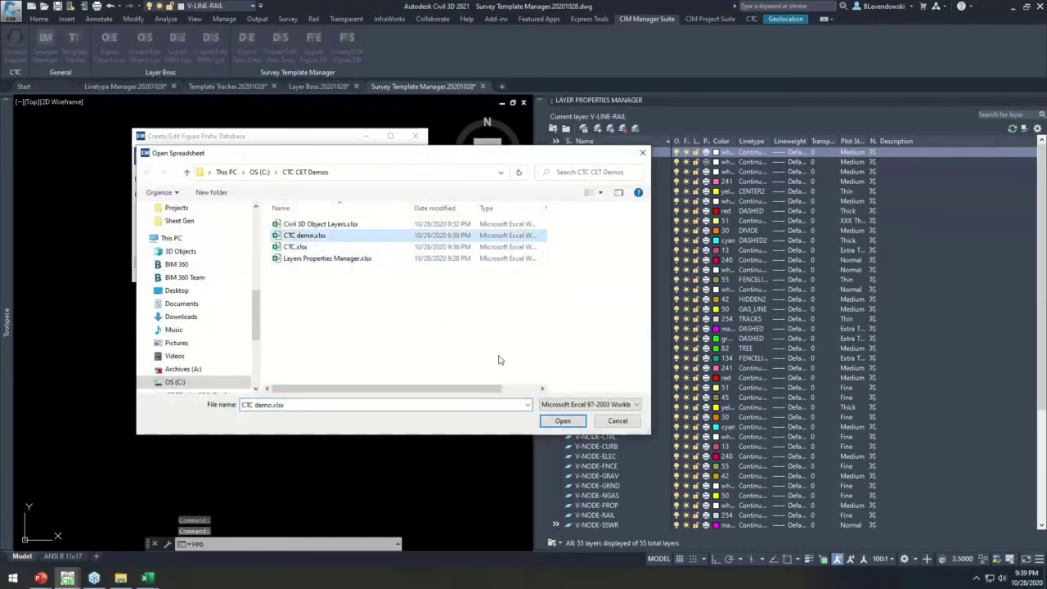
left_click(563, 421)
left_click(246, 195)
left_click(216, 219)
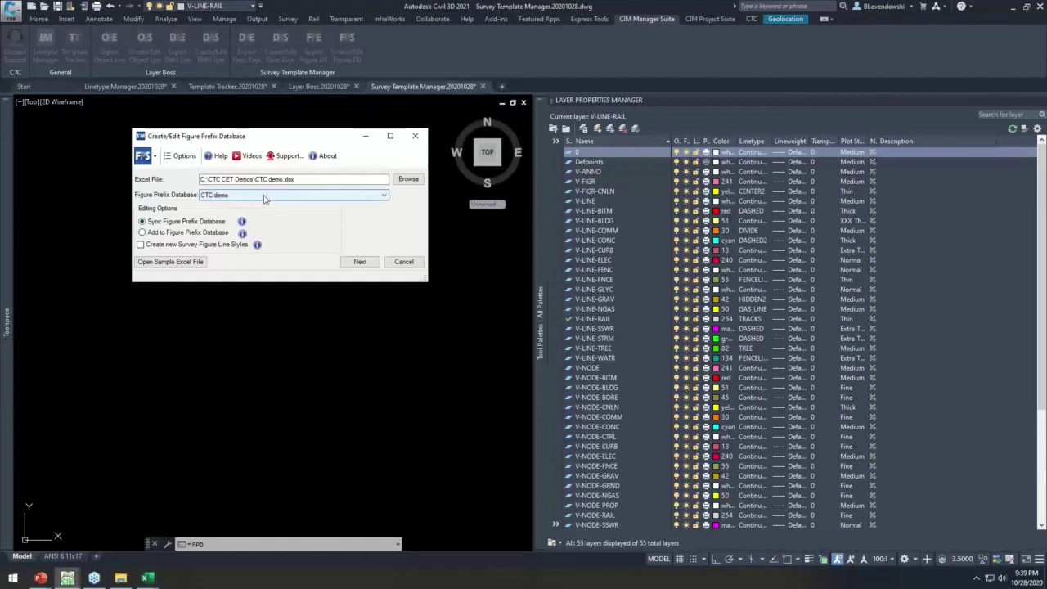
left_click(175, 246)
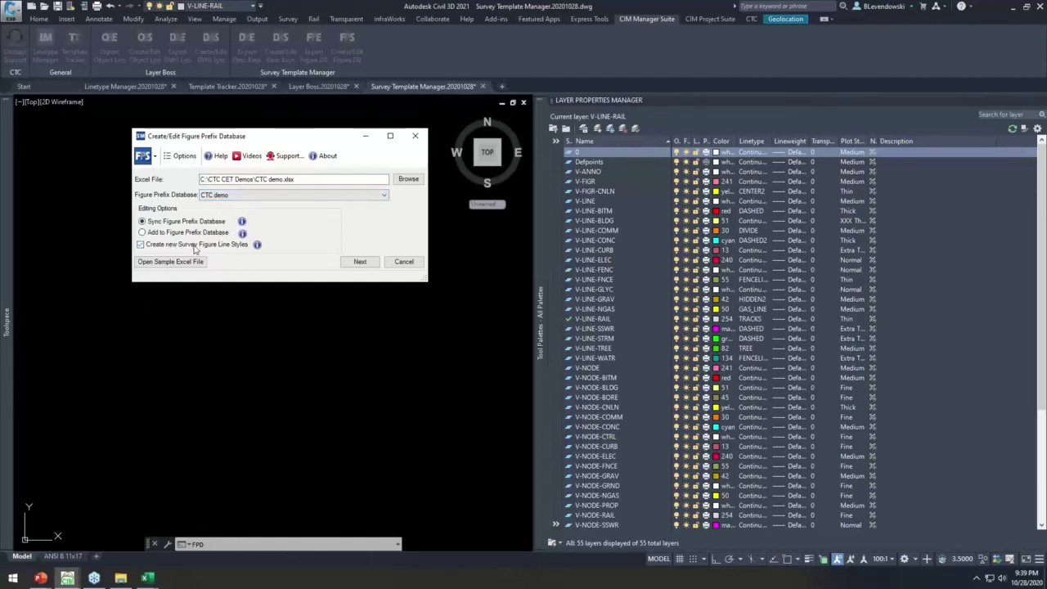
left_click(359, 262)
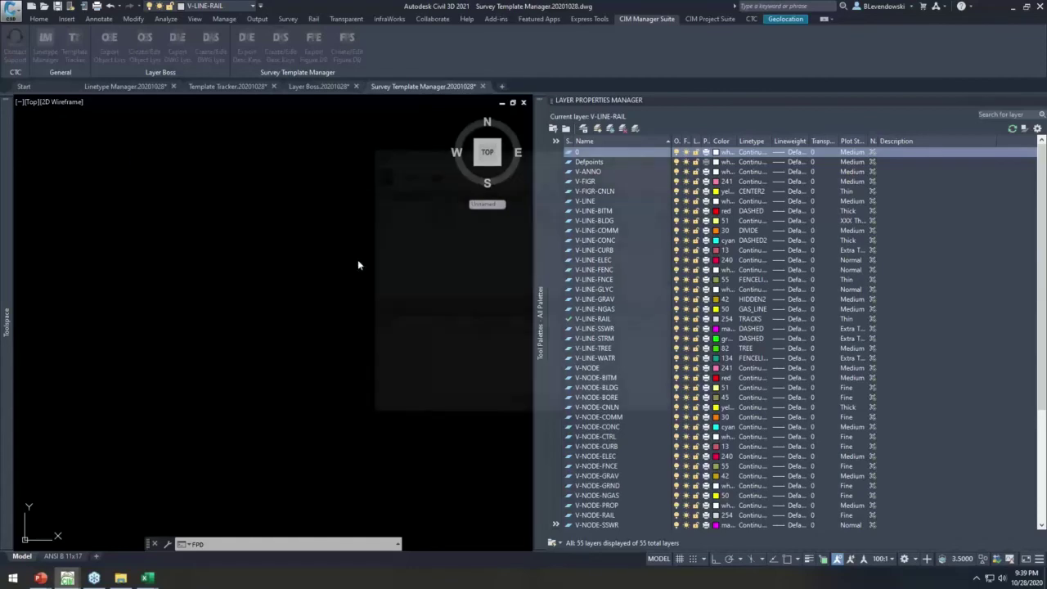
Step: Review the new and changed figure prefix codes in the comparison and apply the sync to the CTC demo database
left_click_drag(495, 158, 421, 49)
left_click_drag(399, 311, 384, 485)
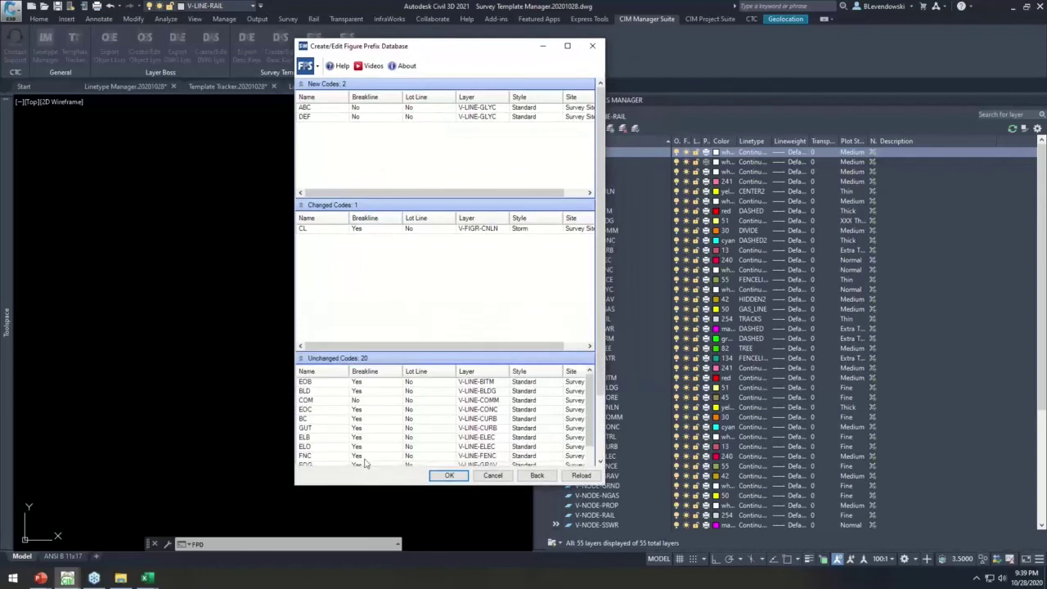
left_click(300, 206)
left_click(449, 475)
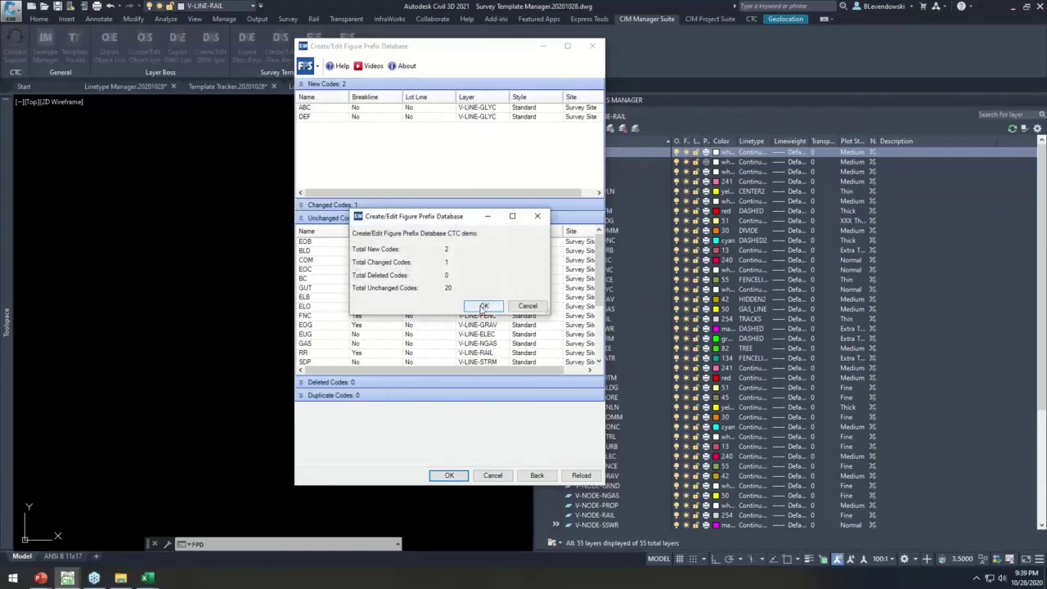
left_click(482, 305)
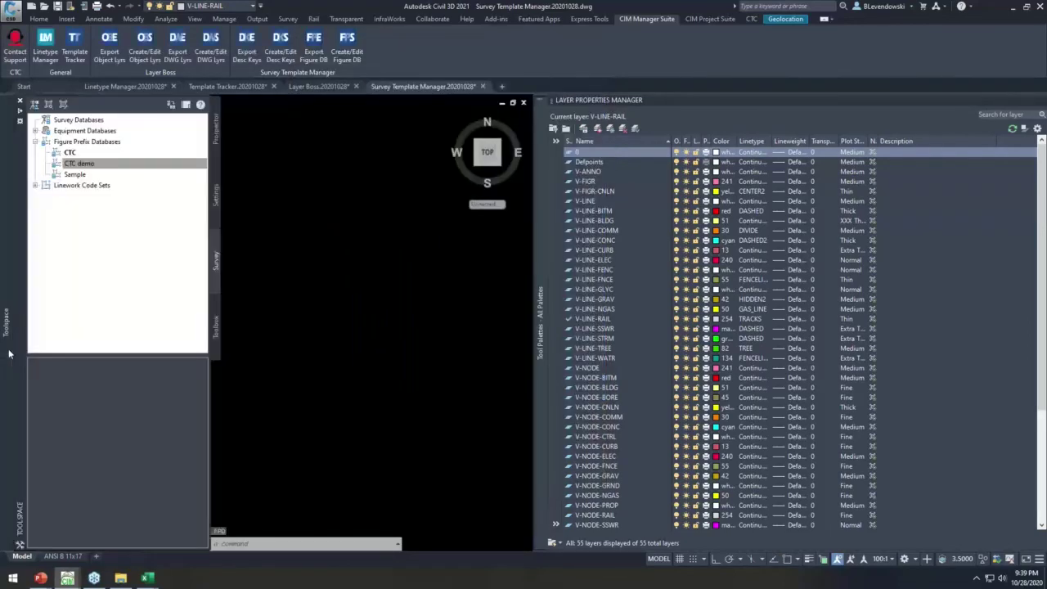
Step: Open the CTC demo figure prefix database for editing in Toolspace and check the CL, ABC and DEF entries
right_click(85, 166)
left_click(114, 169)
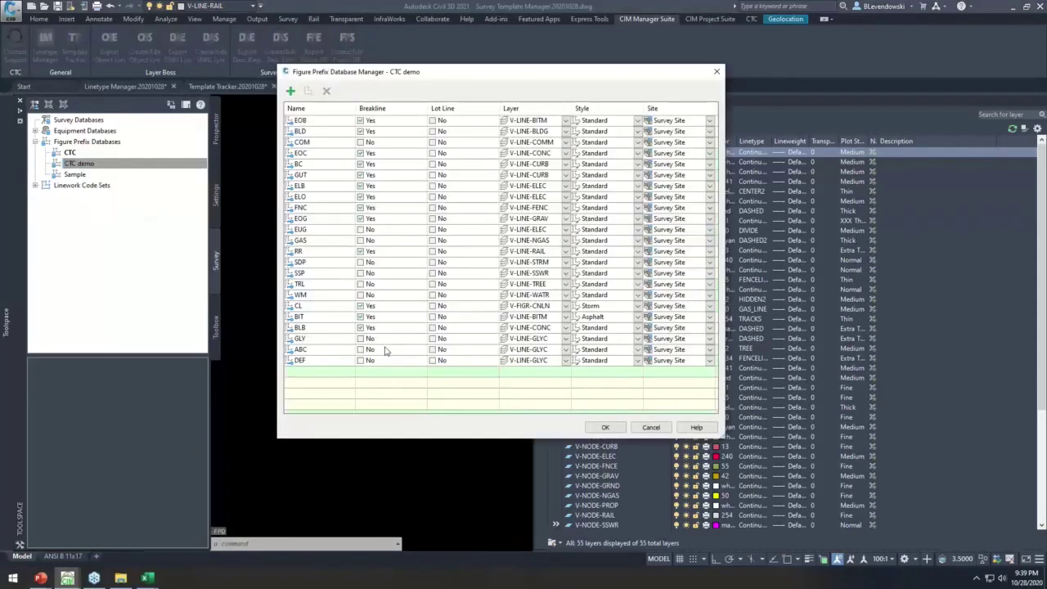
left_click(320, 358)
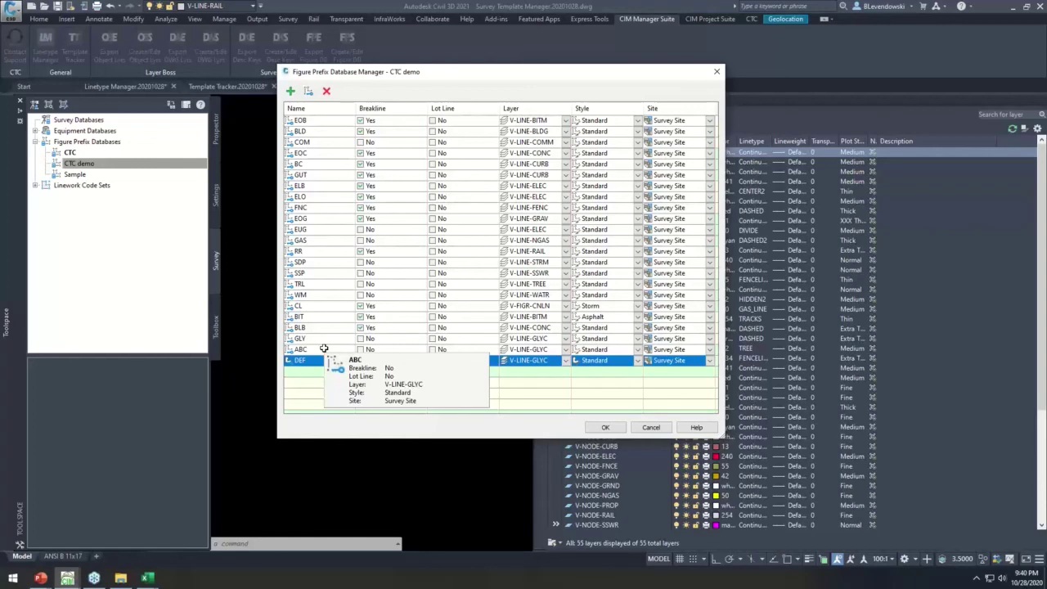
Step: Switch to the PowerPoint slide show and advance to the Summary slide
key("alt+Tab")
key("alt+Tab")
key("alt+Tab")
key("alt+Tab")
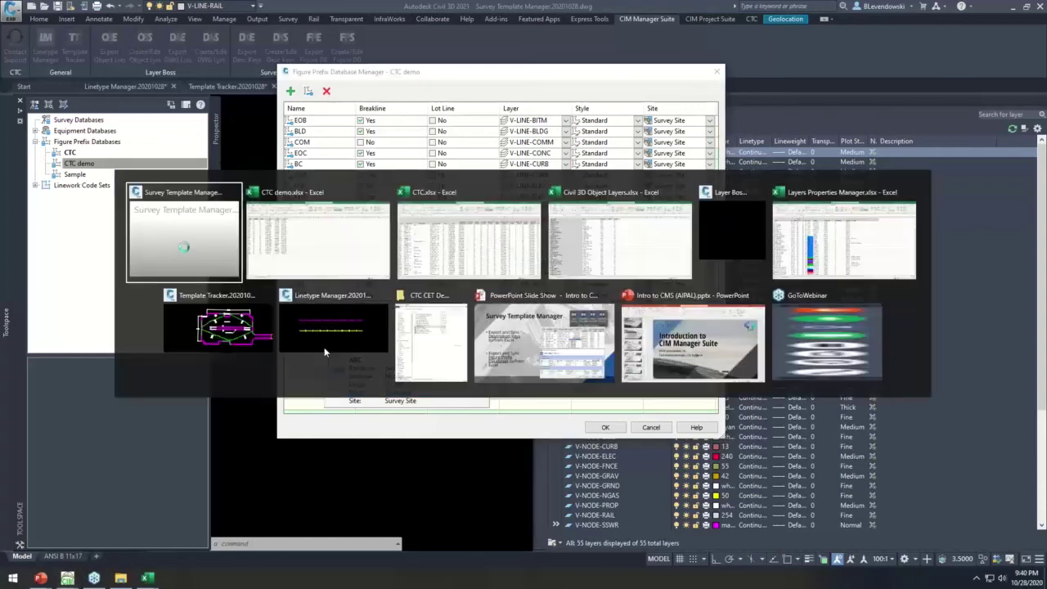
key("alt+Tab")
key("alt+Tab")
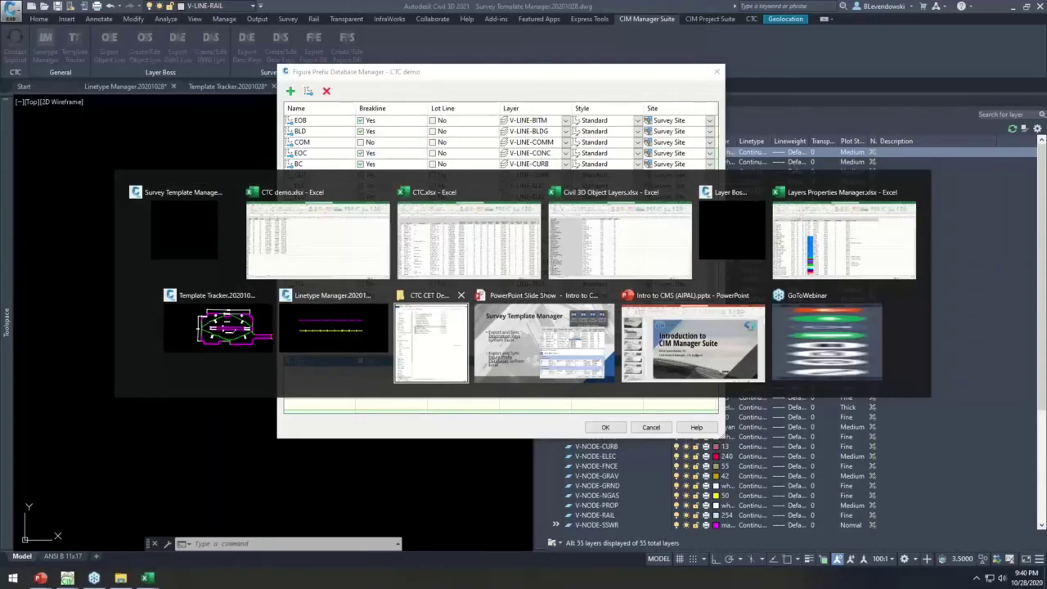
key("alt+Tab")
key("Right")
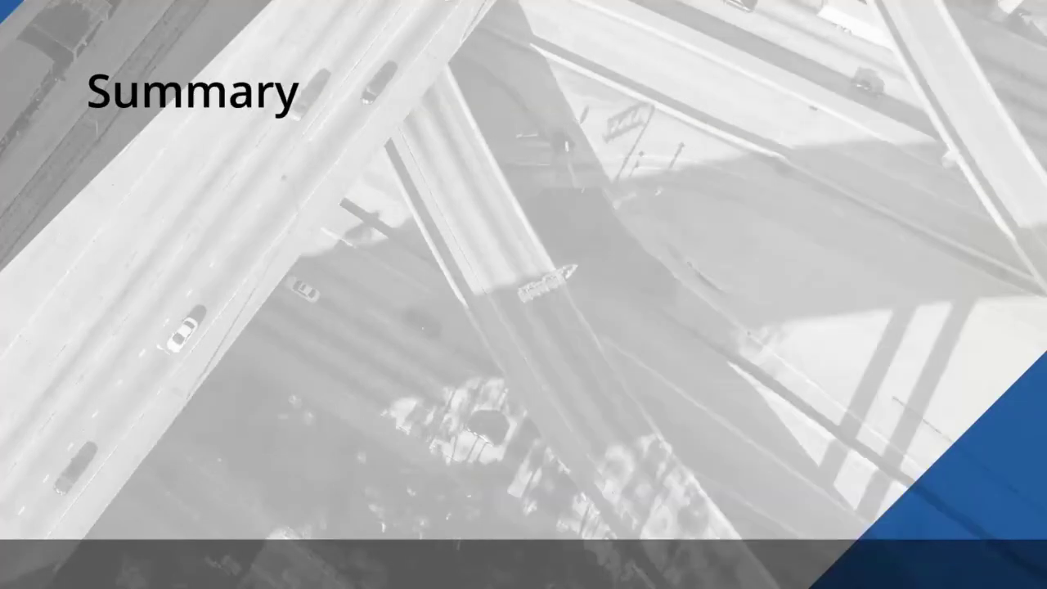